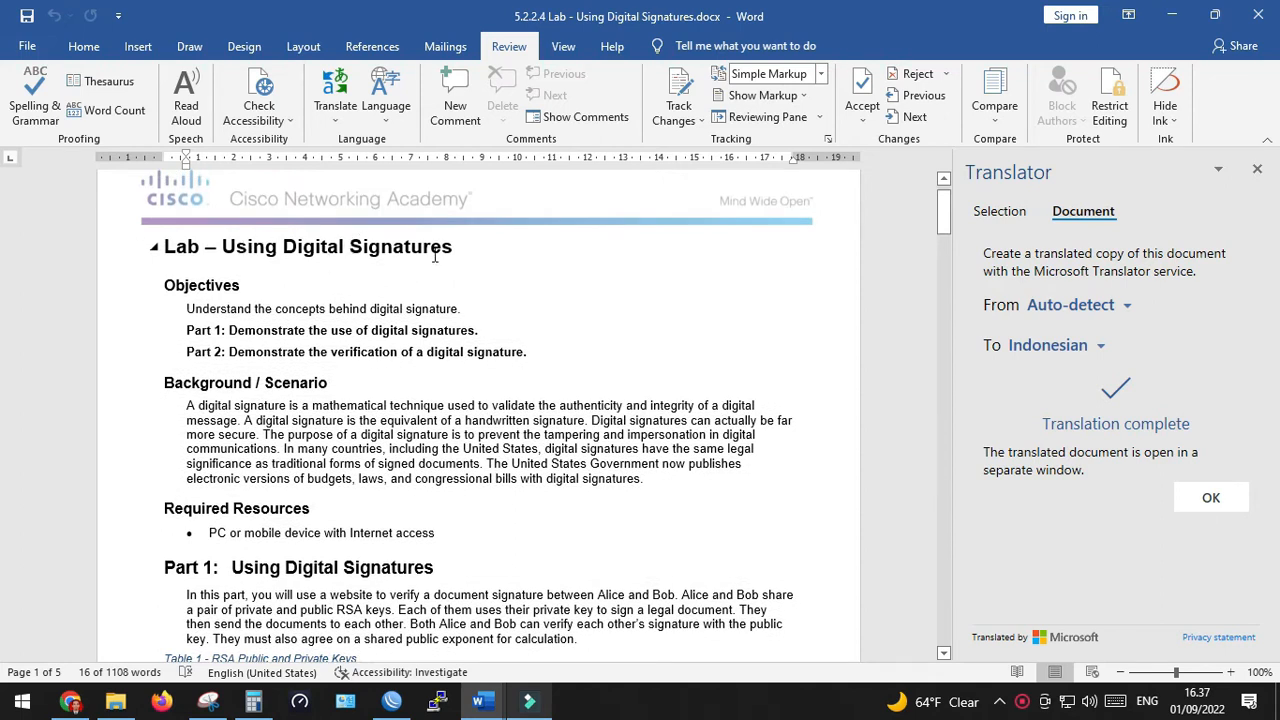
Step: Switch to the Indonesian translation of the lab document and read its objectives, background and required resources from the first page
mouse_move(490, 707)
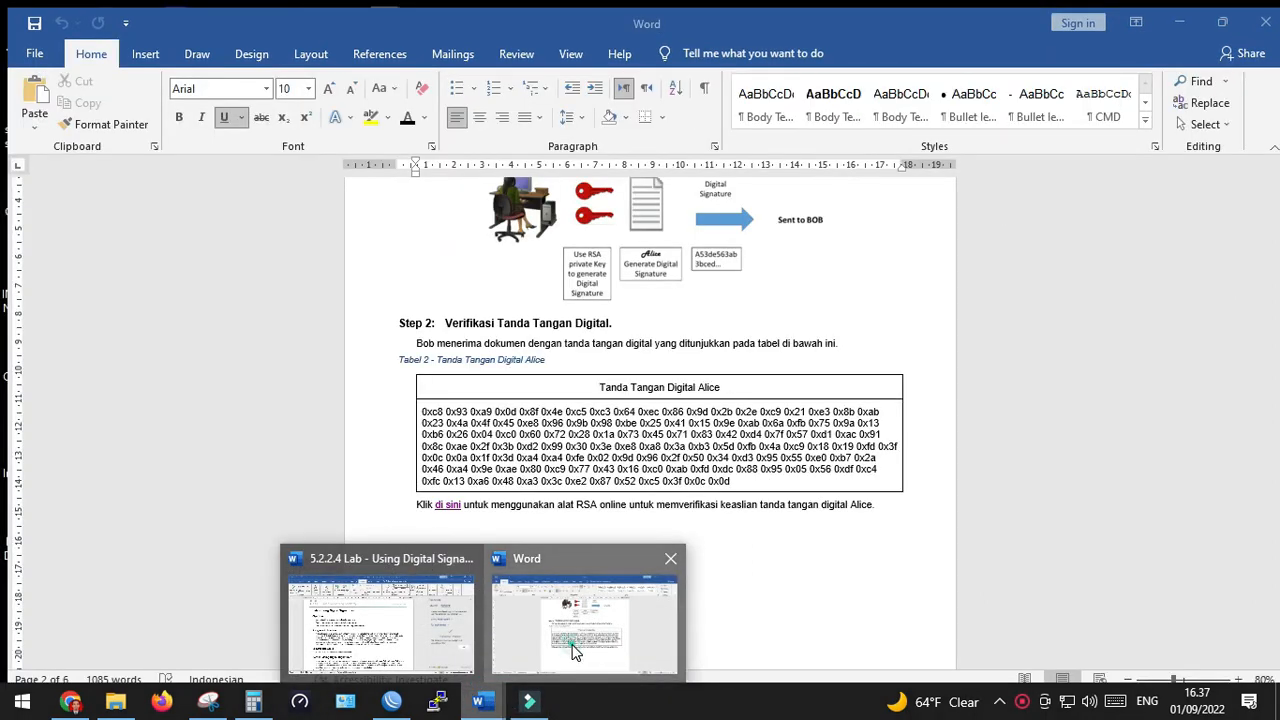
click(571, 649)
scroll(1268, 247, up, 20)
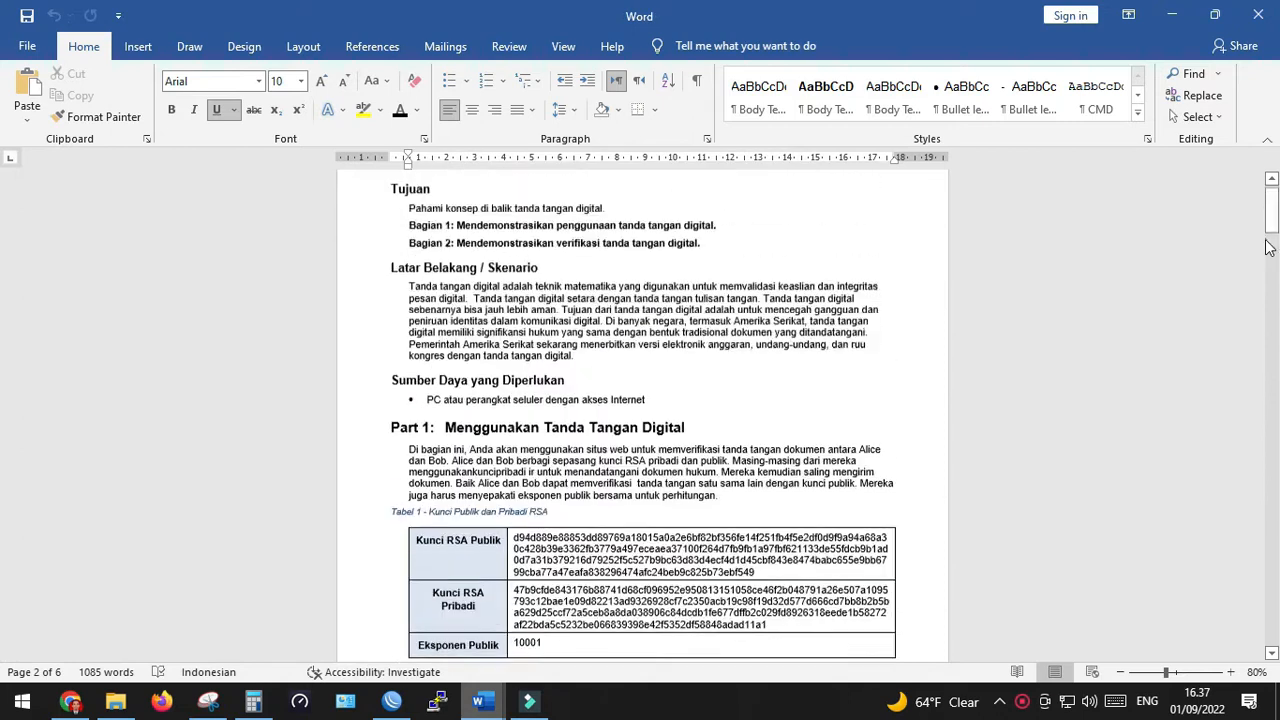
scroll(1268, 247, up, 3)
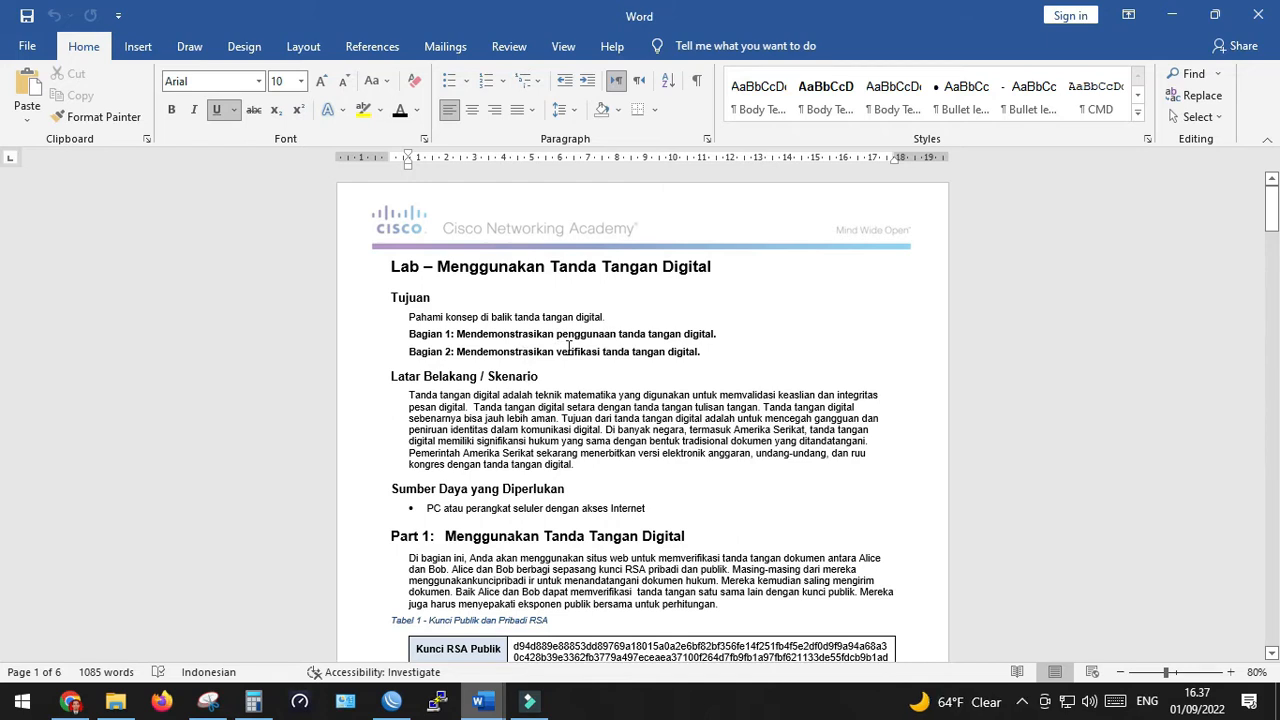
scroll(530, 352, down, 2)
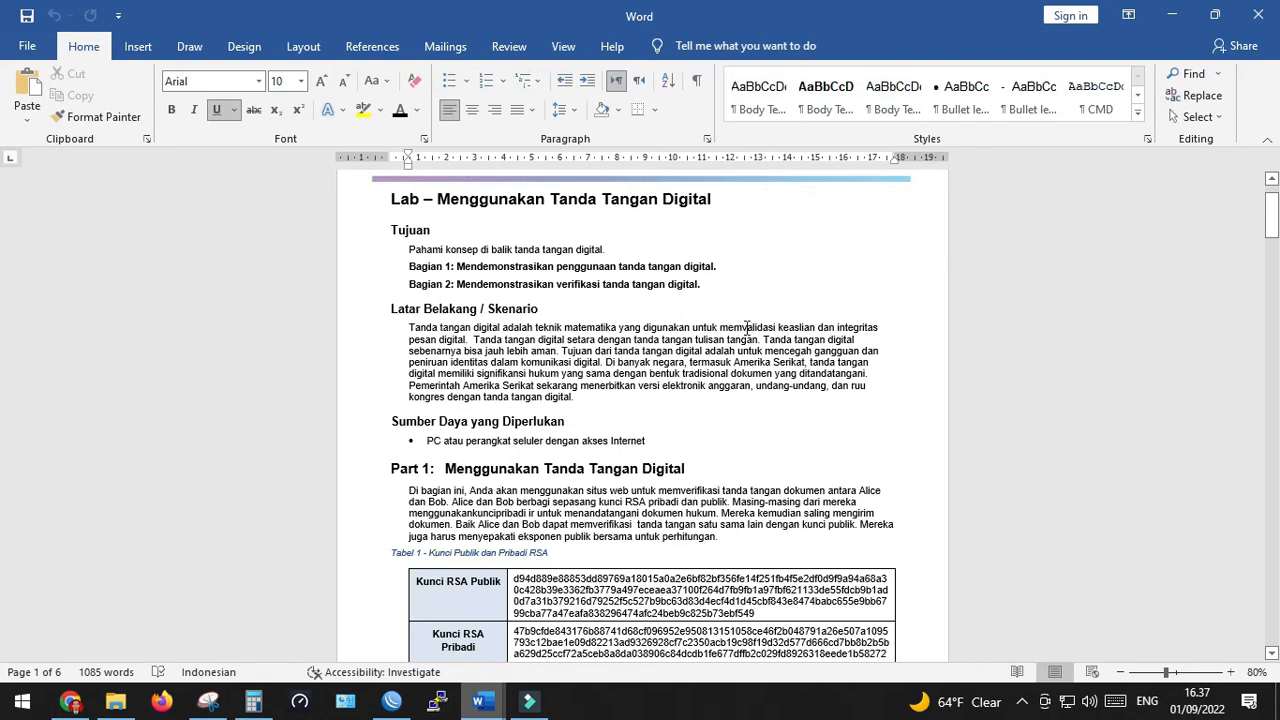
scroll(748, 328, up, 1)
scroll(748, 328, up, 1)
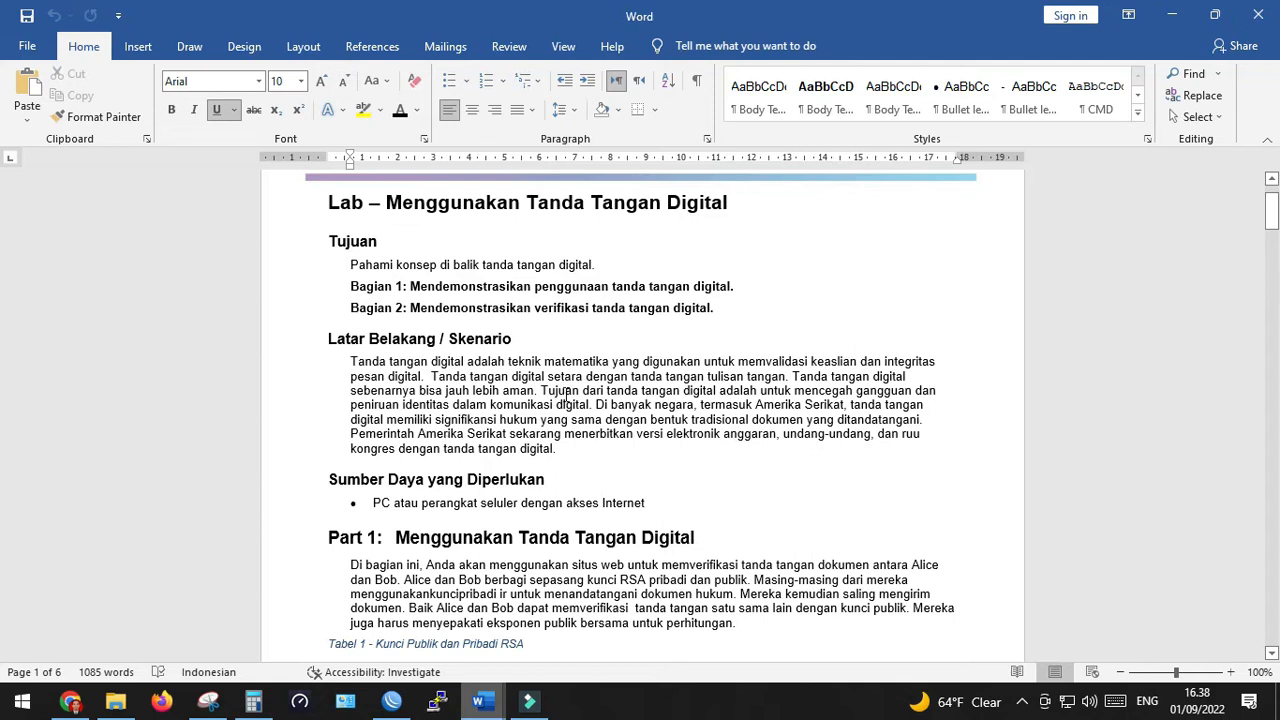
scroll(566, 396, down, 2)
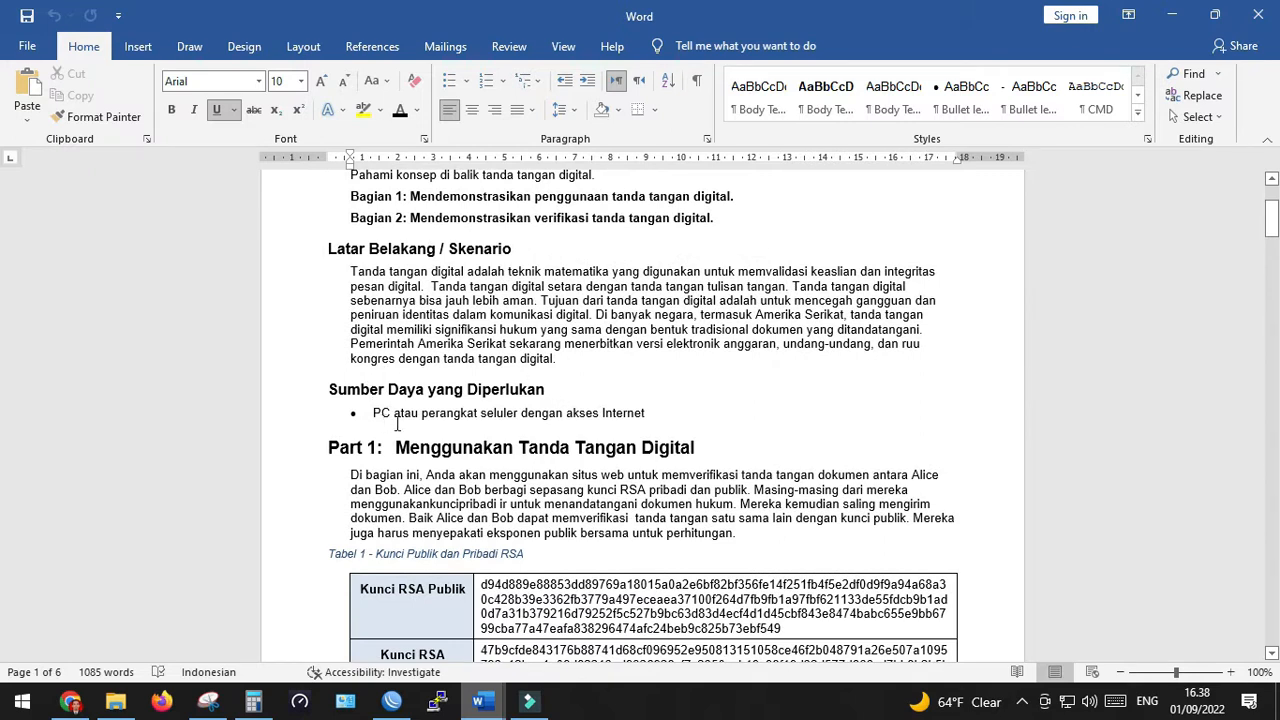
scroll(547, 407, down, 3)
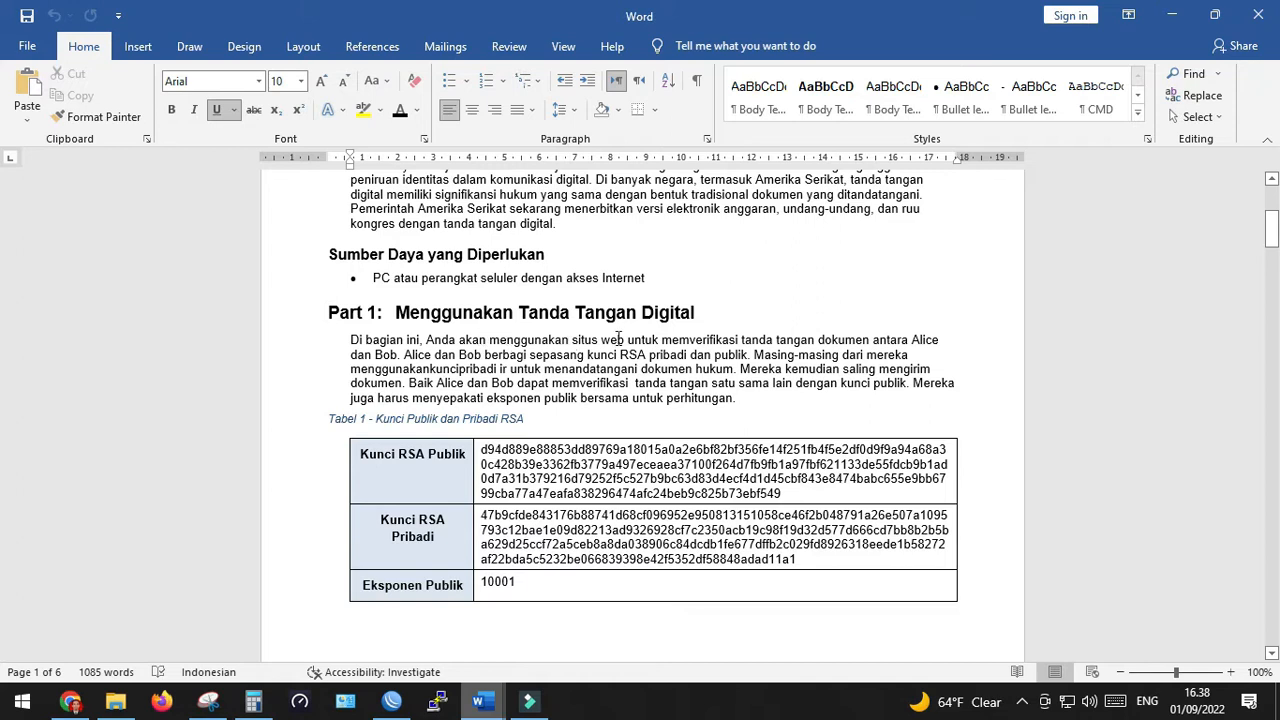
Step: Read the Part 1 introduction on sharing RSA keys and the public and private key table (Tabel 1), highlighting key phrases
double_click(913, 340)
drag(350, 355, 500, 357)
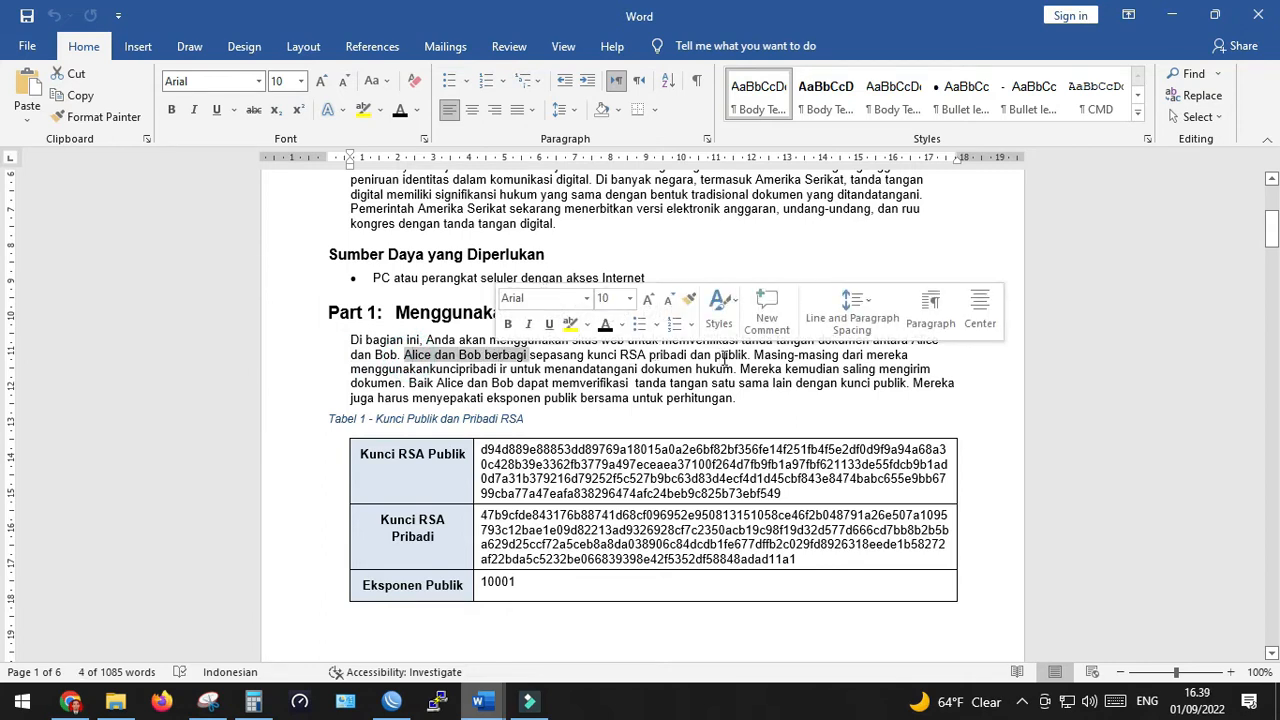
drag(362, 368, 414, 368)
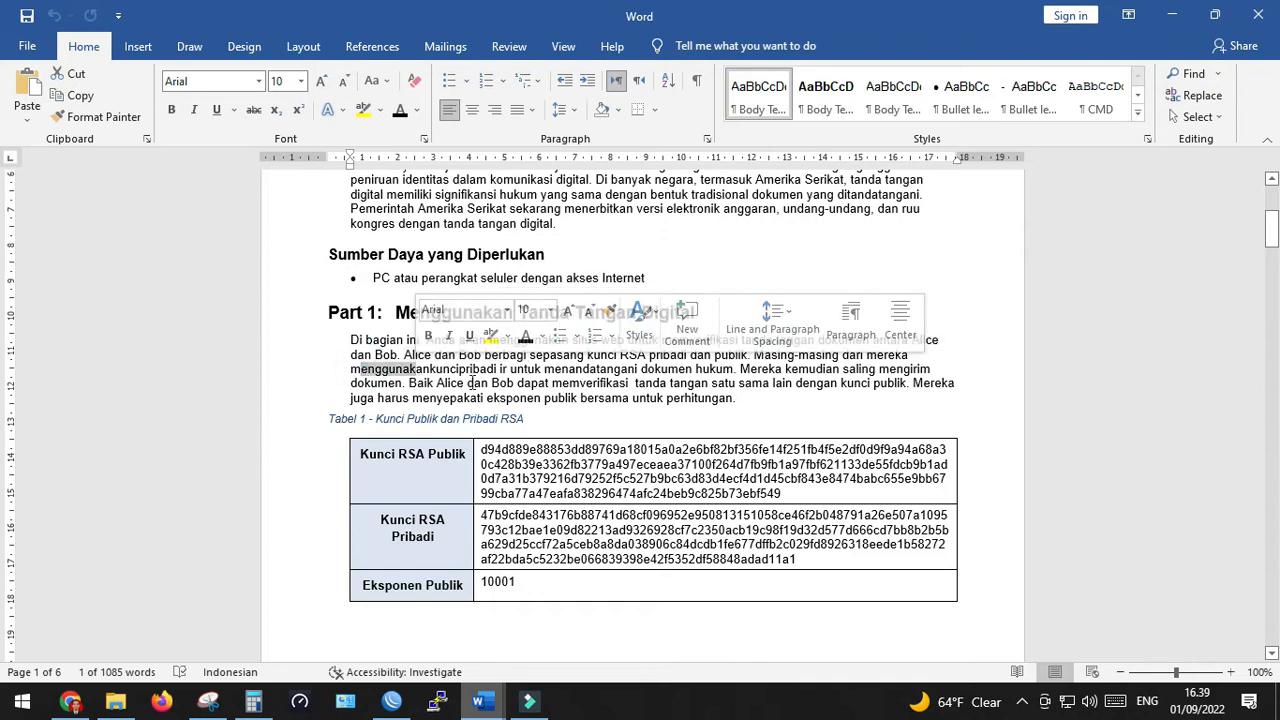
click(698, 385)
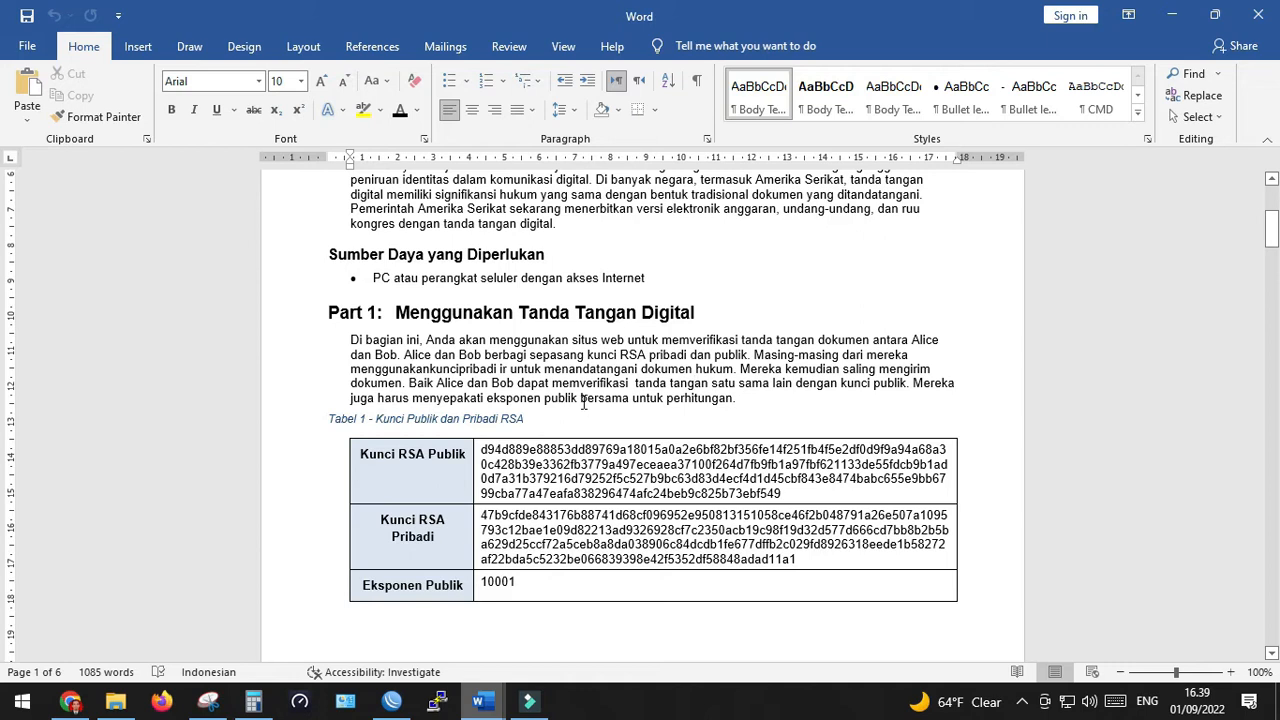
scroll(617, 400, down, 5)
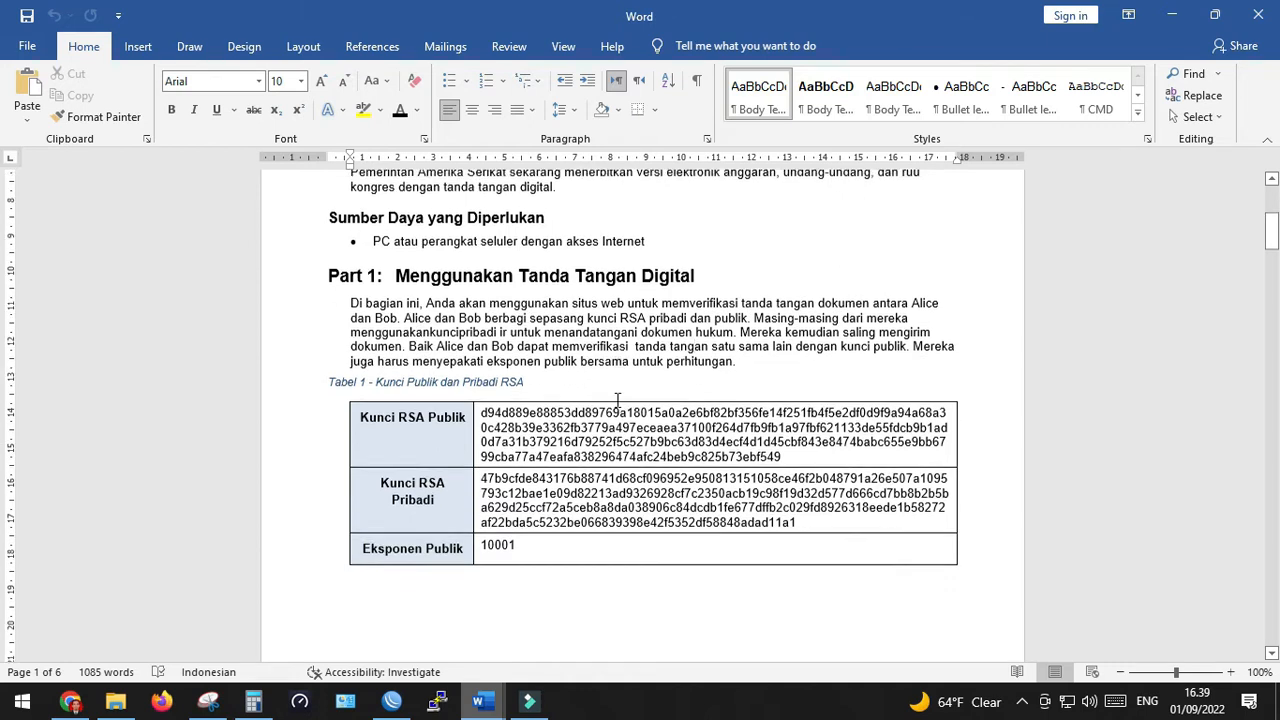
scroll(617, 400, up, 4)
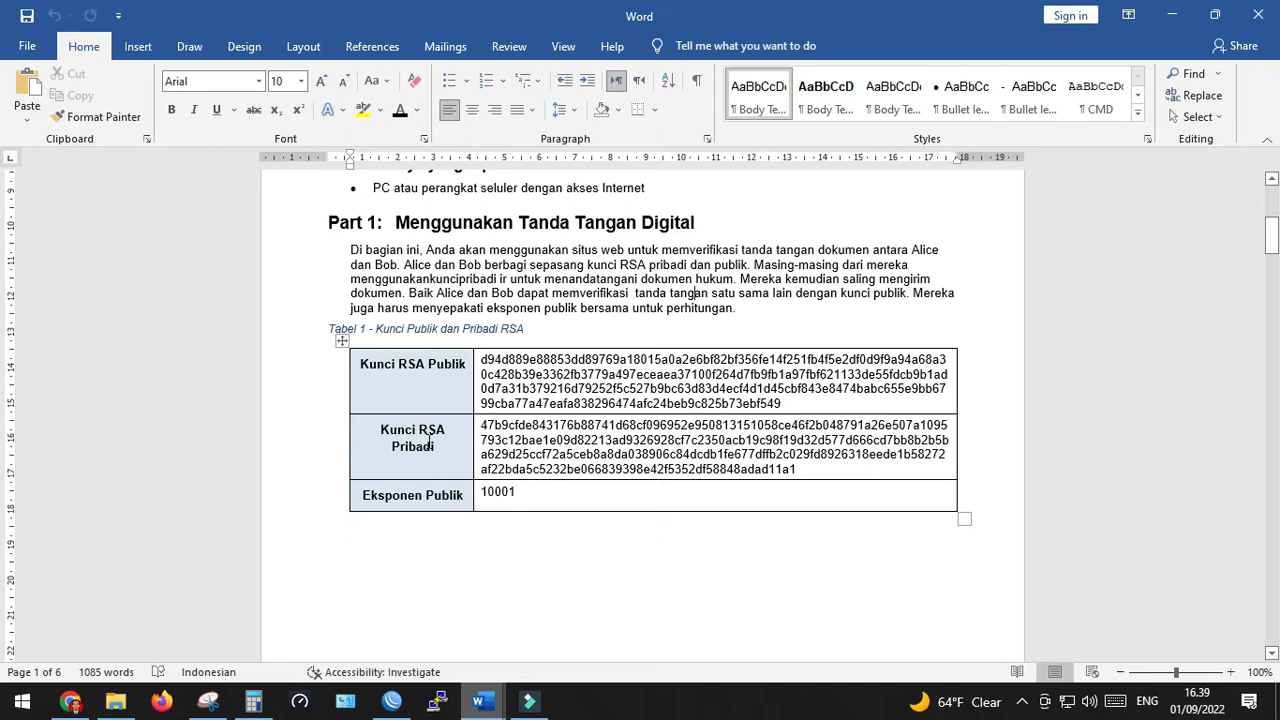
click(476, 491)
Step: Examine the Step 1 document-signing diagram and the Step 2 digital signature table with its link to the online RSA tool
scroll(489, 493, down, 6)
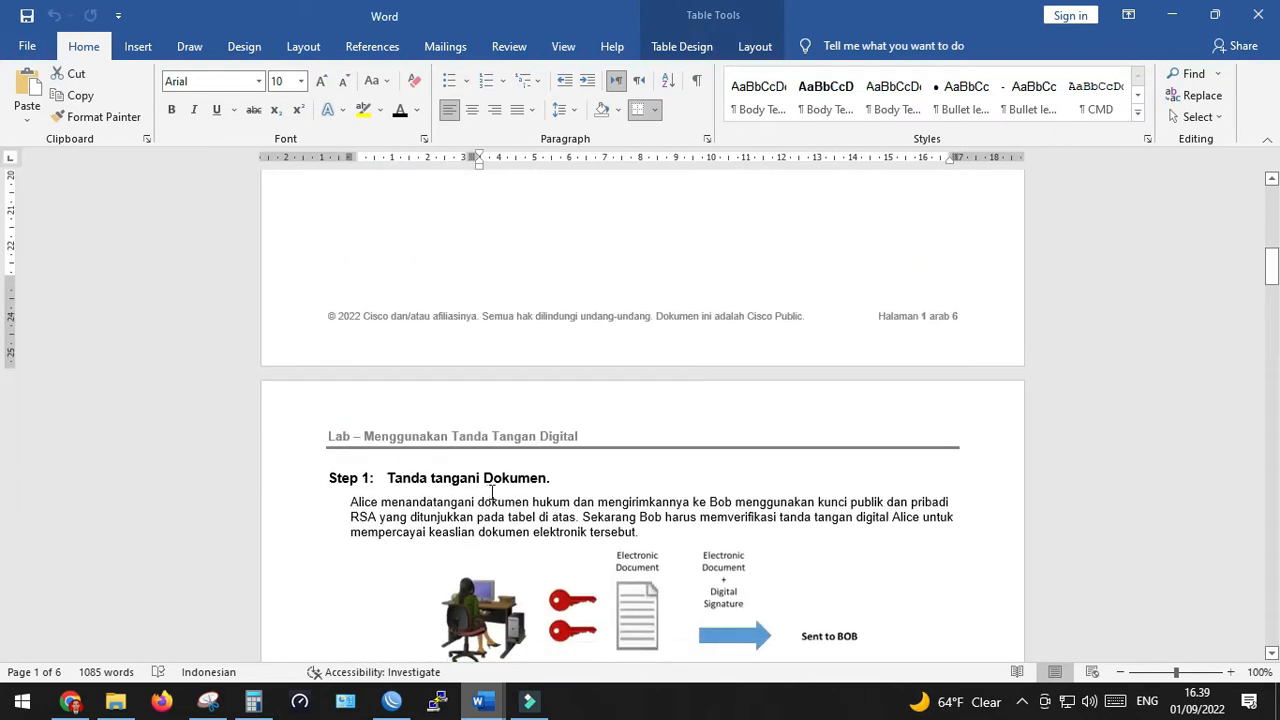
scroll(491, 491, down, 3)
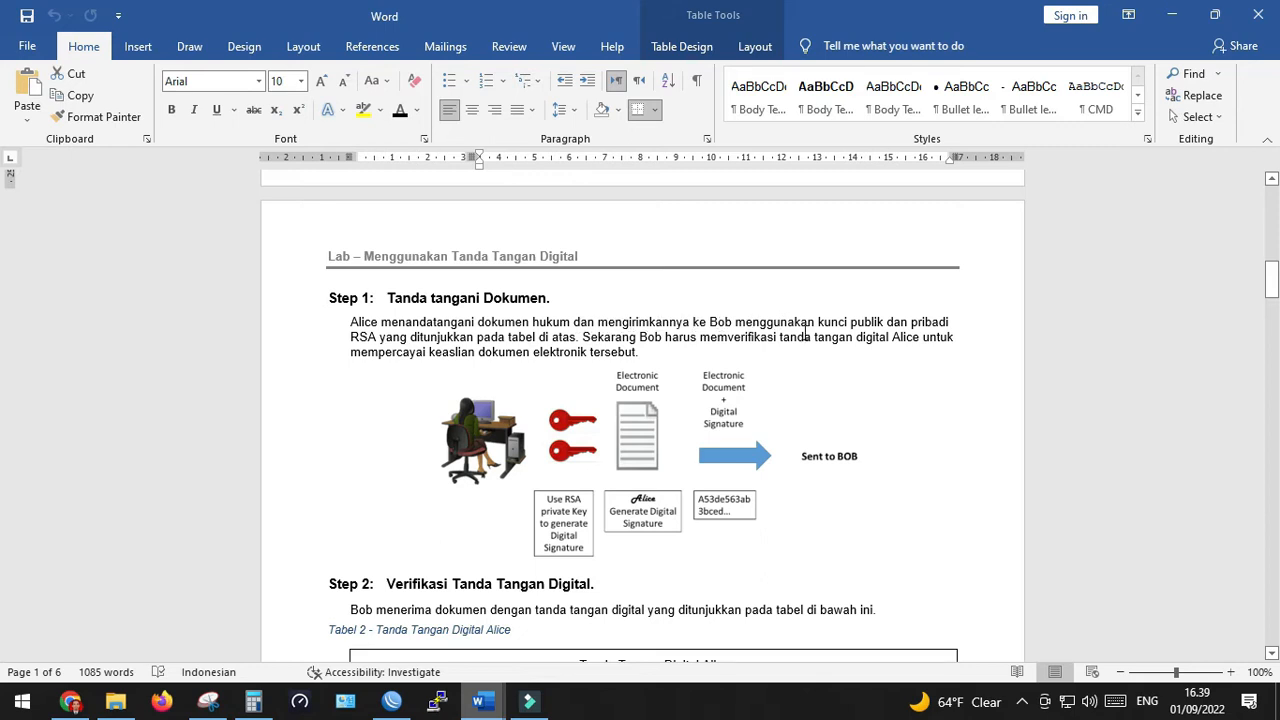
scroll(805, 335, down, 1)
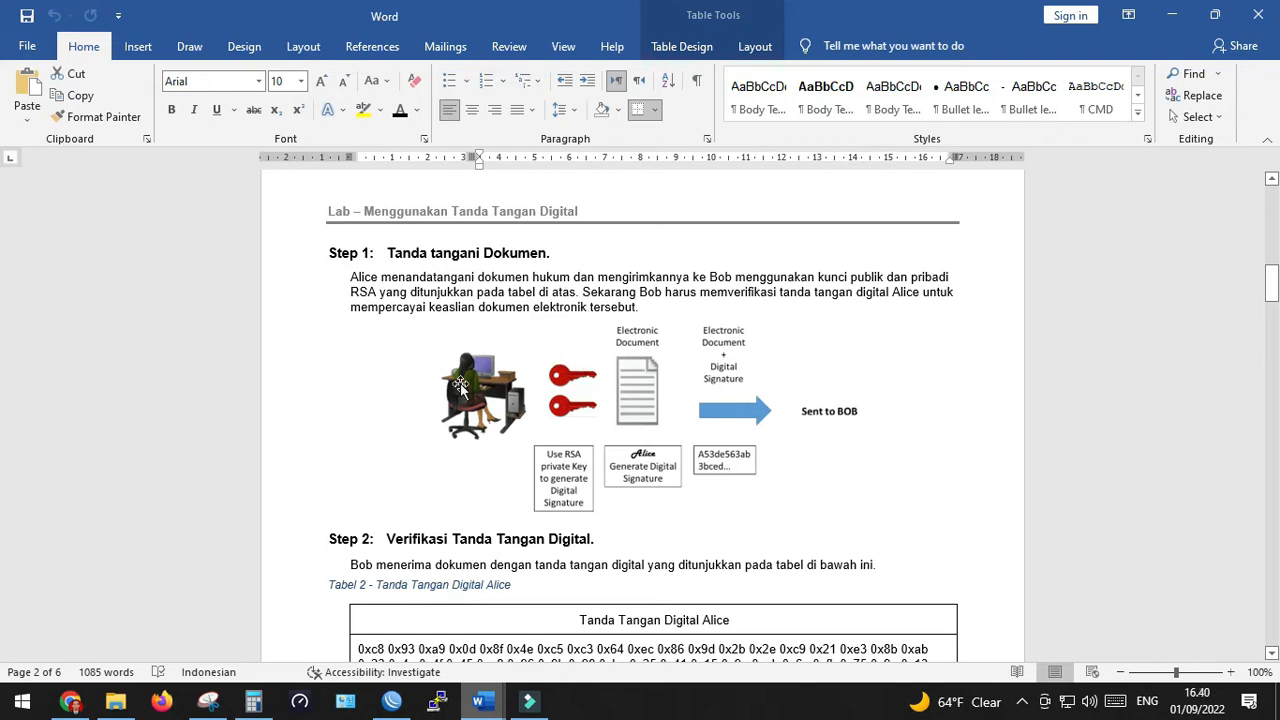
scroll(553, 393, down, 2)
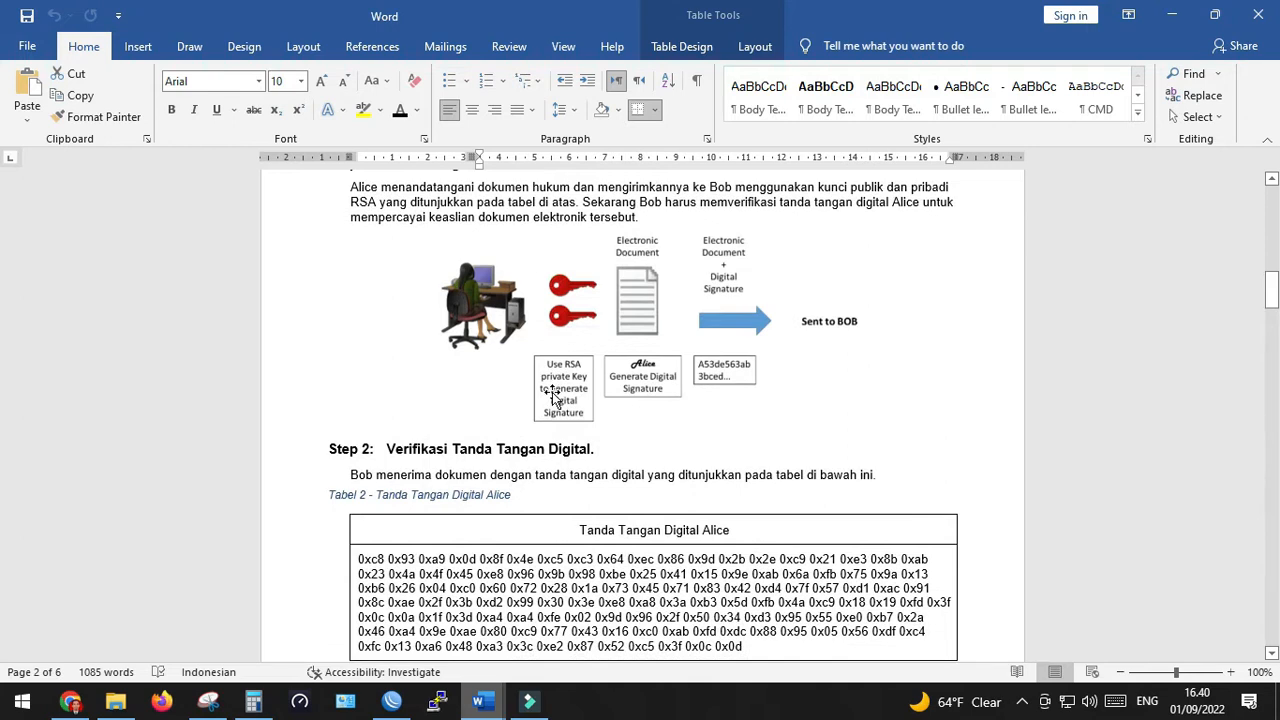
scroll(553, 393, down, 2)
scroll(555, 398, up, 5)
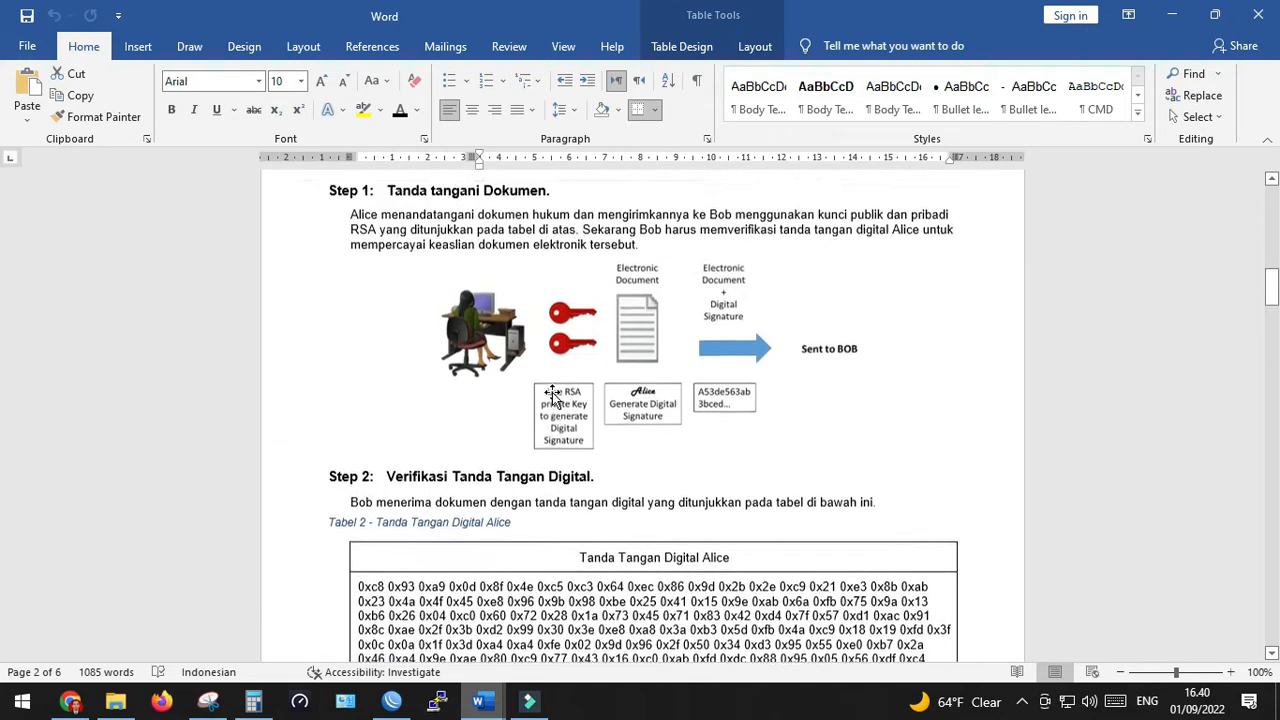
scroll(552, 392, up, 5)
scroll(552, 392, down, 12)
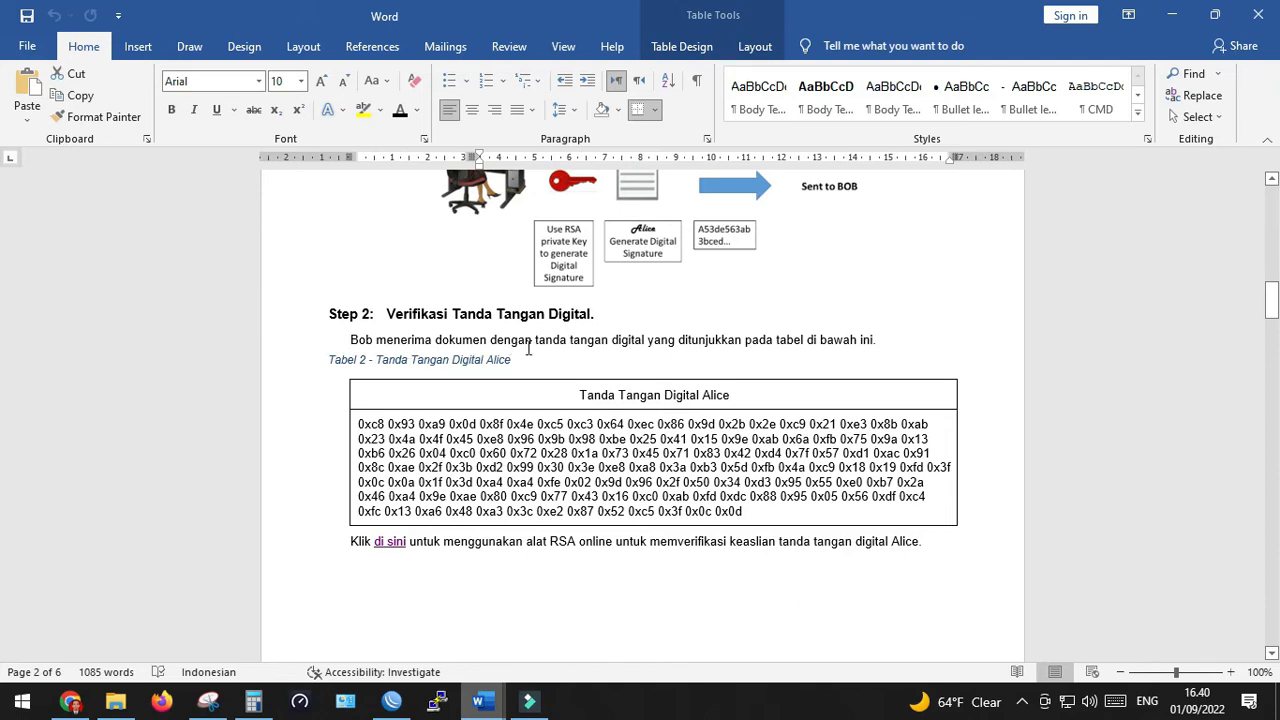
scroll(500, 405, down, 4)
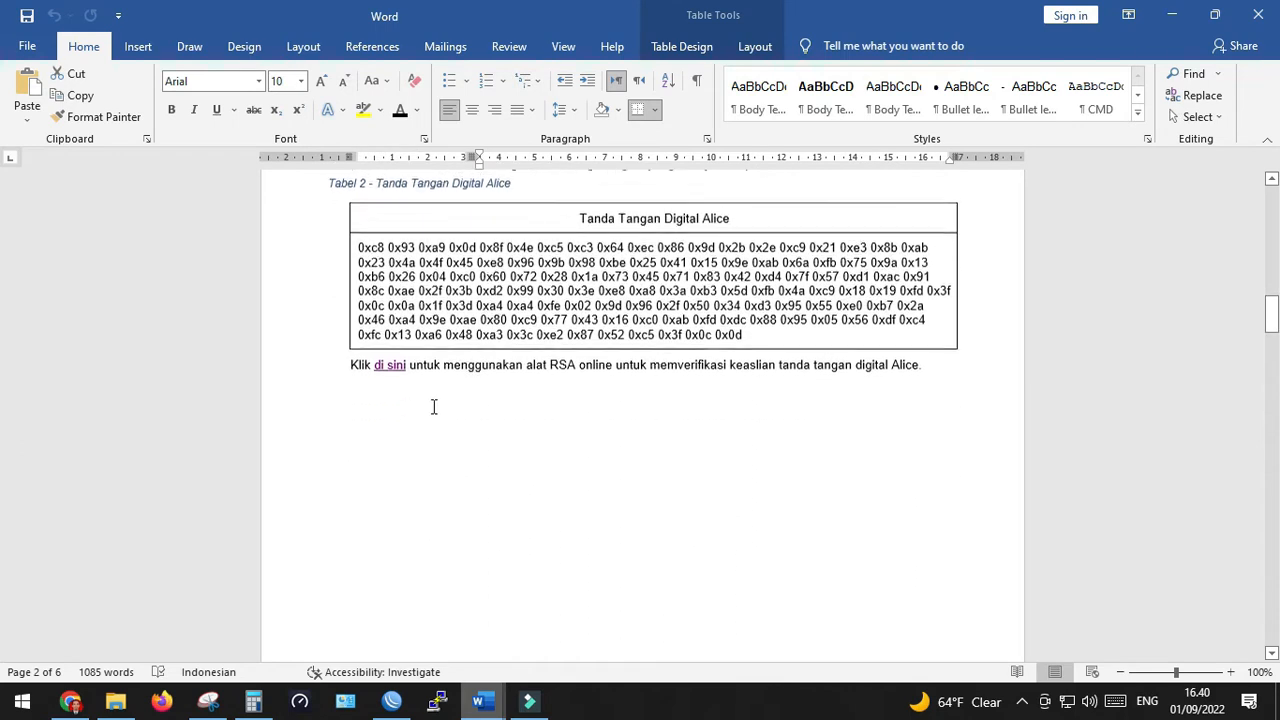
Step: Open the online RSA tool through the "di sini" link and clear its Public Modulus and Private Exponent fields
ctrl+click(388, 364)
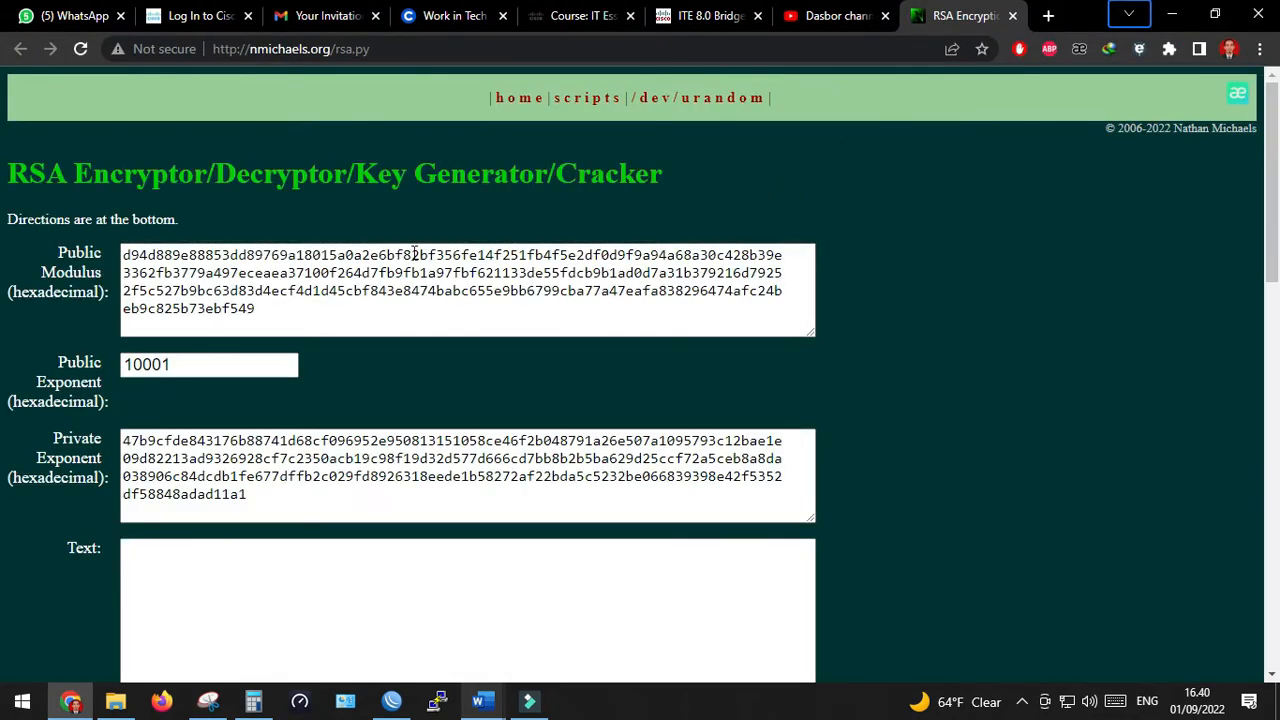
drag(122, 254, 366, 314)
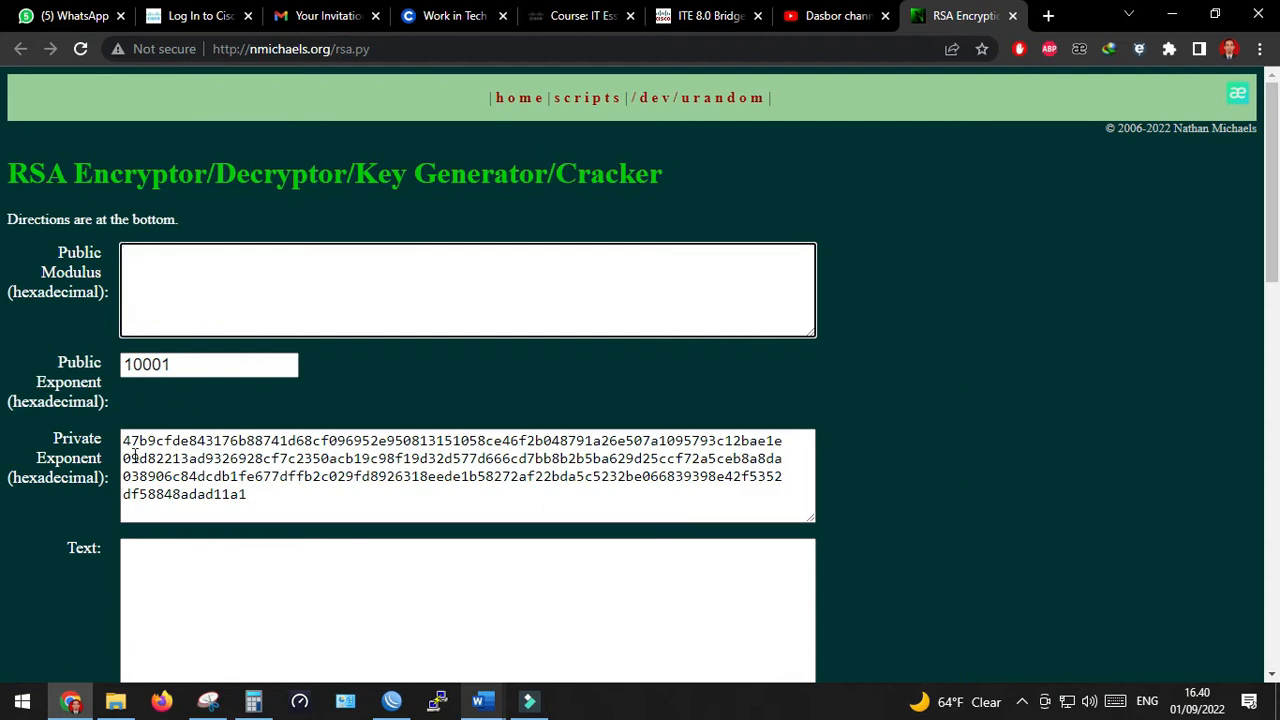
drag(122, 440, 306, 497)
key(BackSpace)
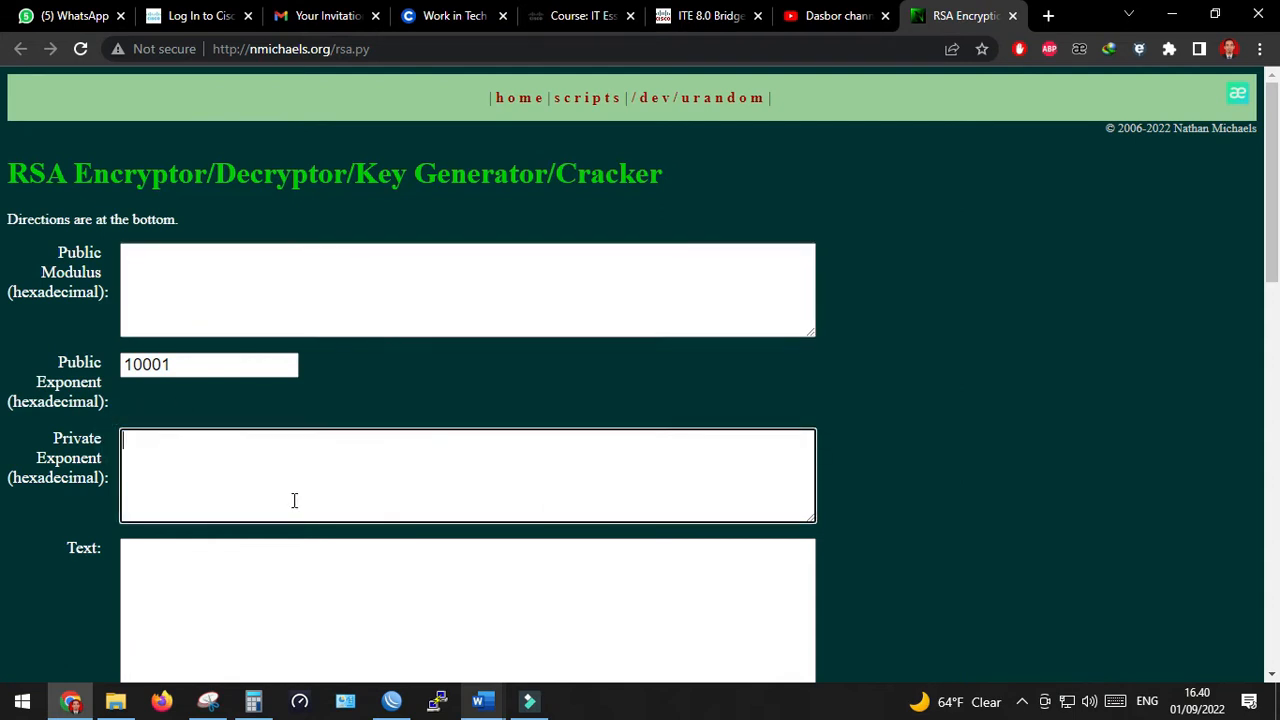
mouse_move(116, 703)
scroll(453, 345, down, 2)
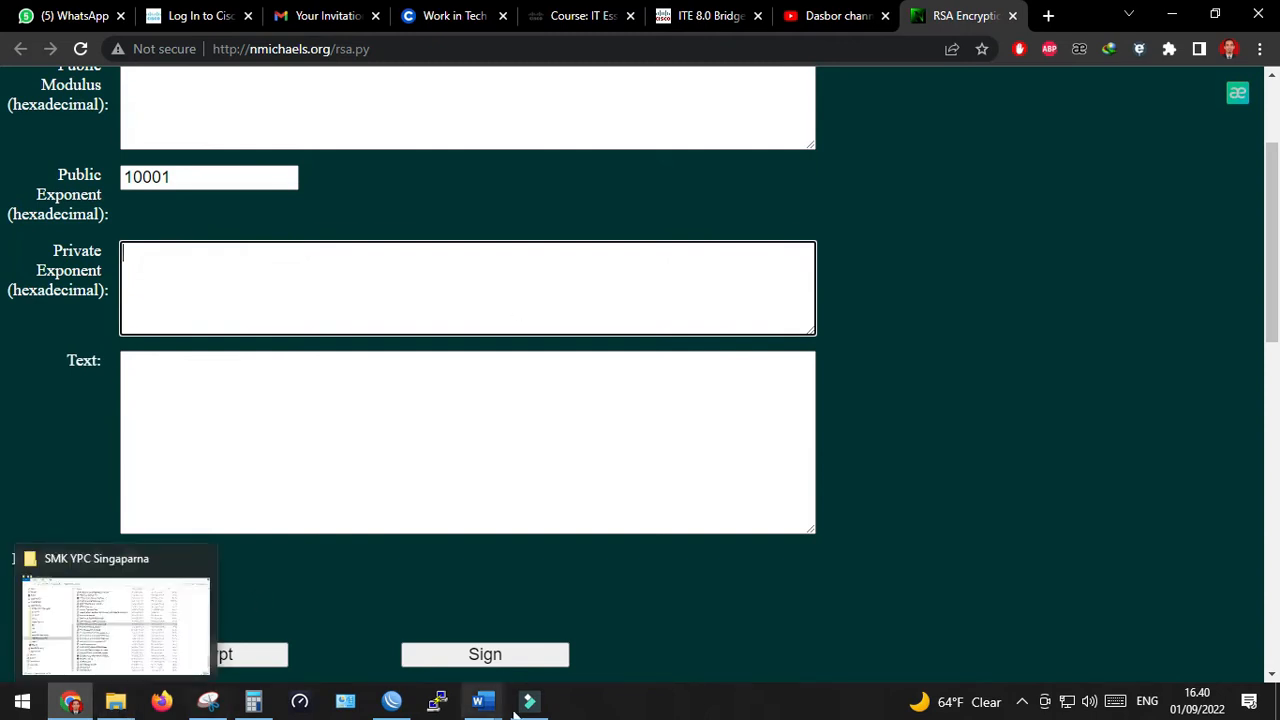
Step: Return to the translated Word document and copy the RSA public key (Kunci RSA Publik) from Tabel 1
mouse_move(480, 701)
click(573, 626)
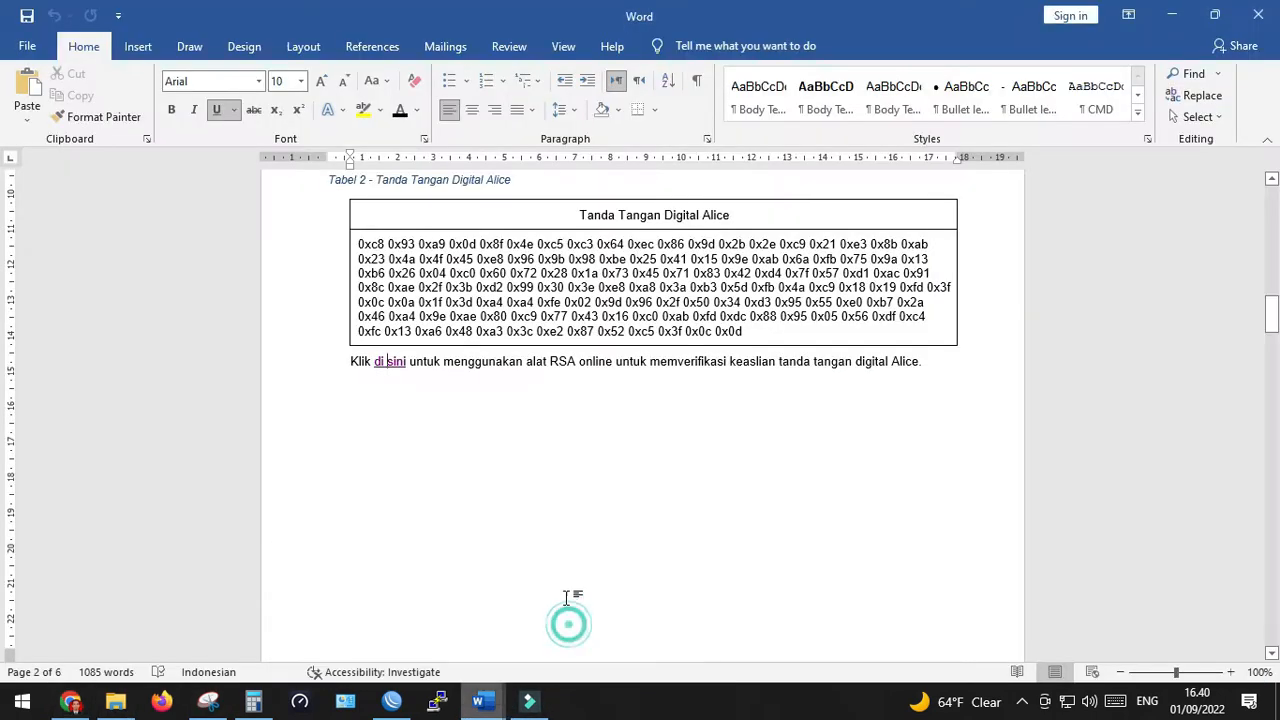
scroll(577, 445, up, 15)
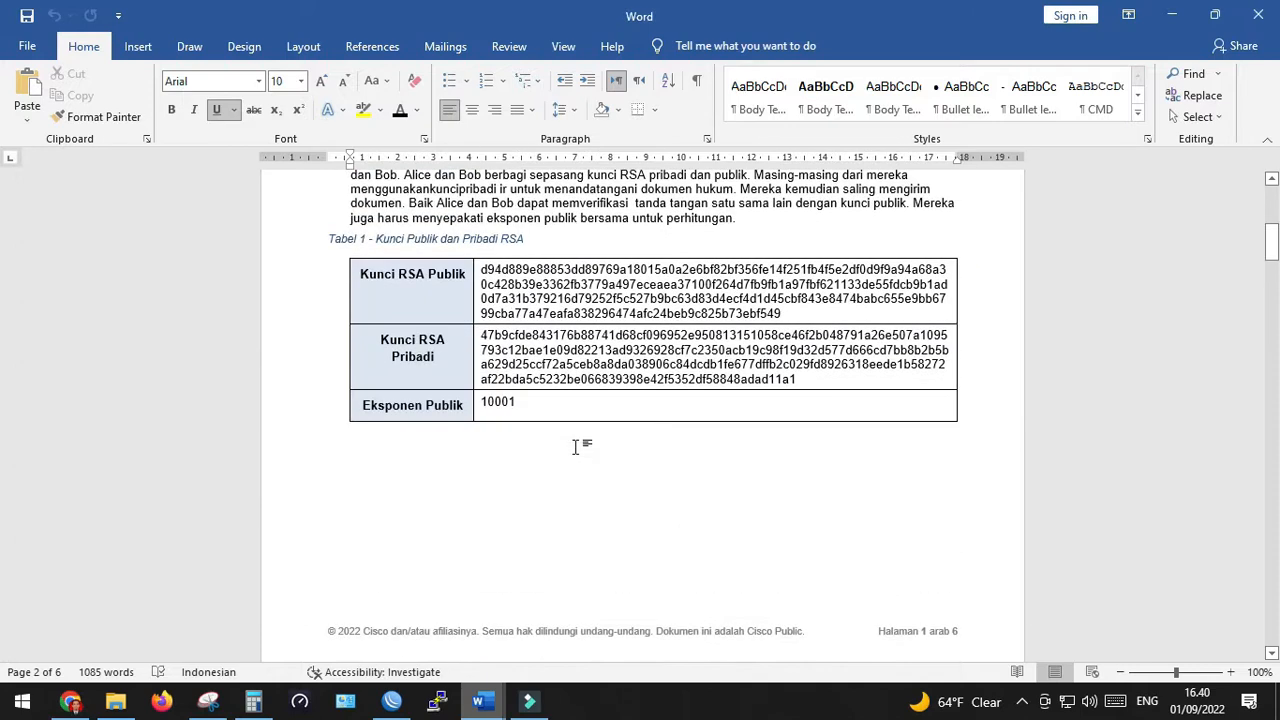
scroll(521, 401, down, 18)
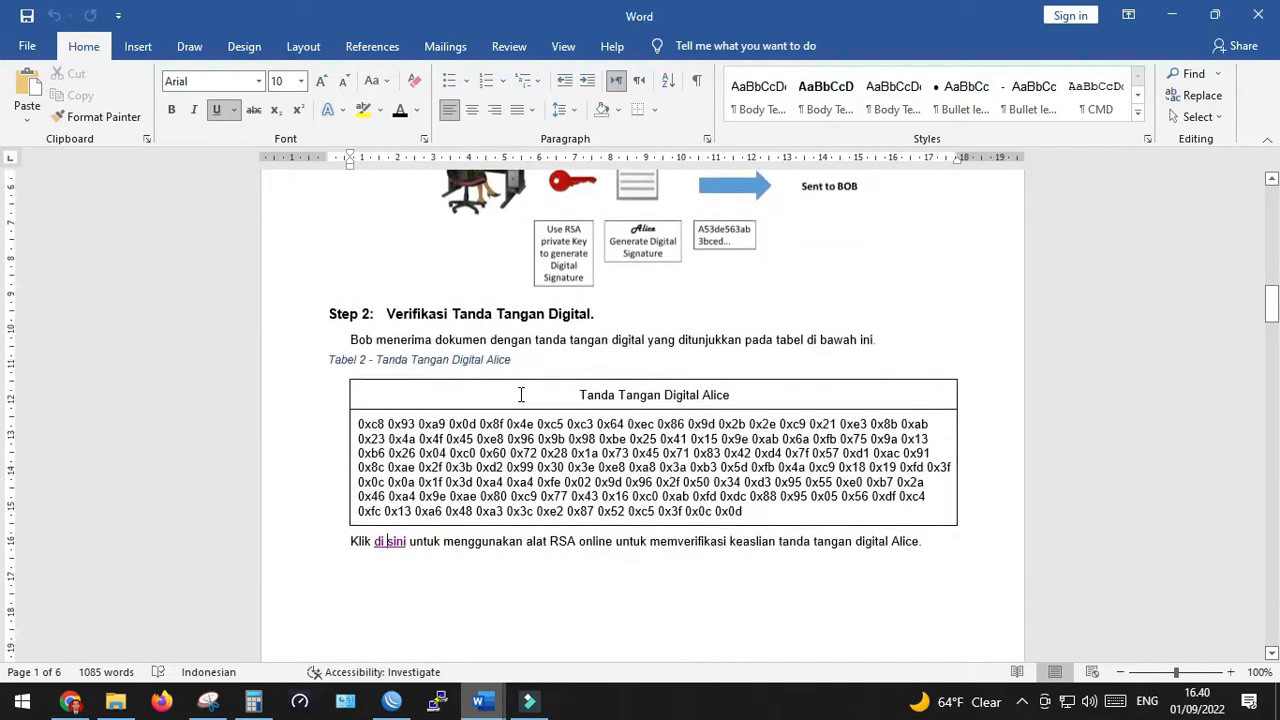
scroll(521, 401, down, 1)
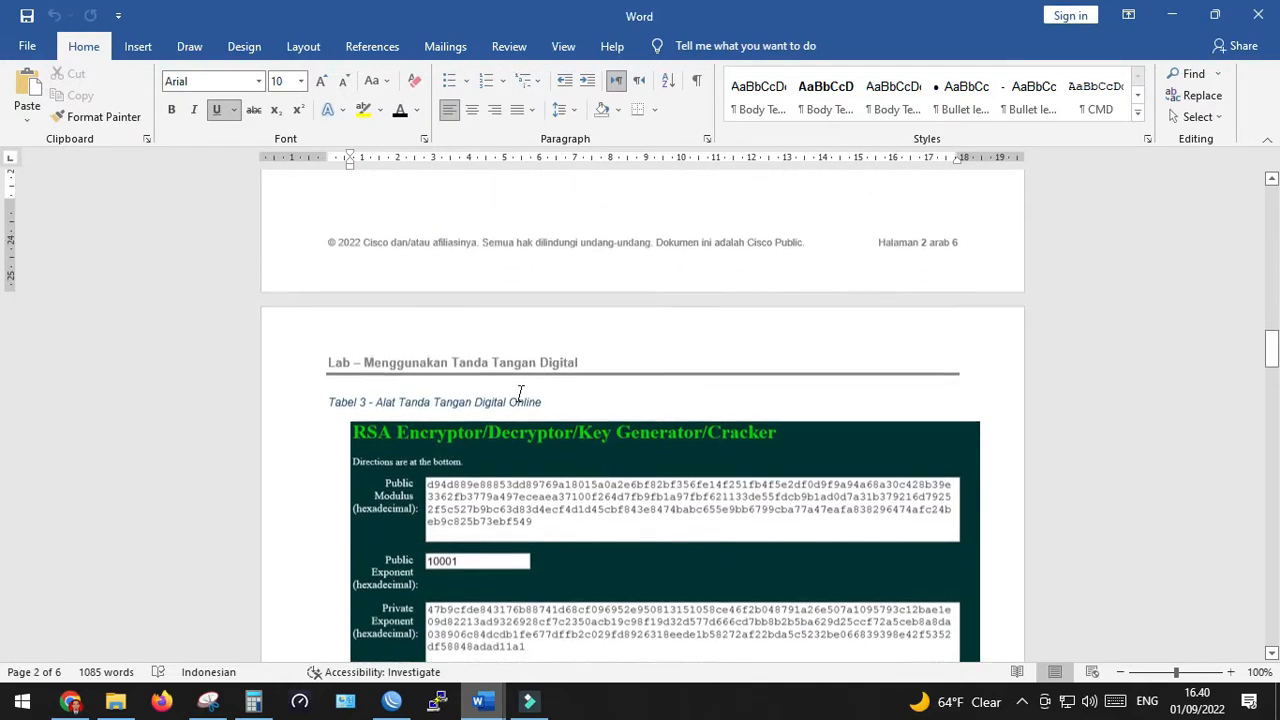
scroll(521, 401, up, 16)
scroll(521, 393, up, 4)
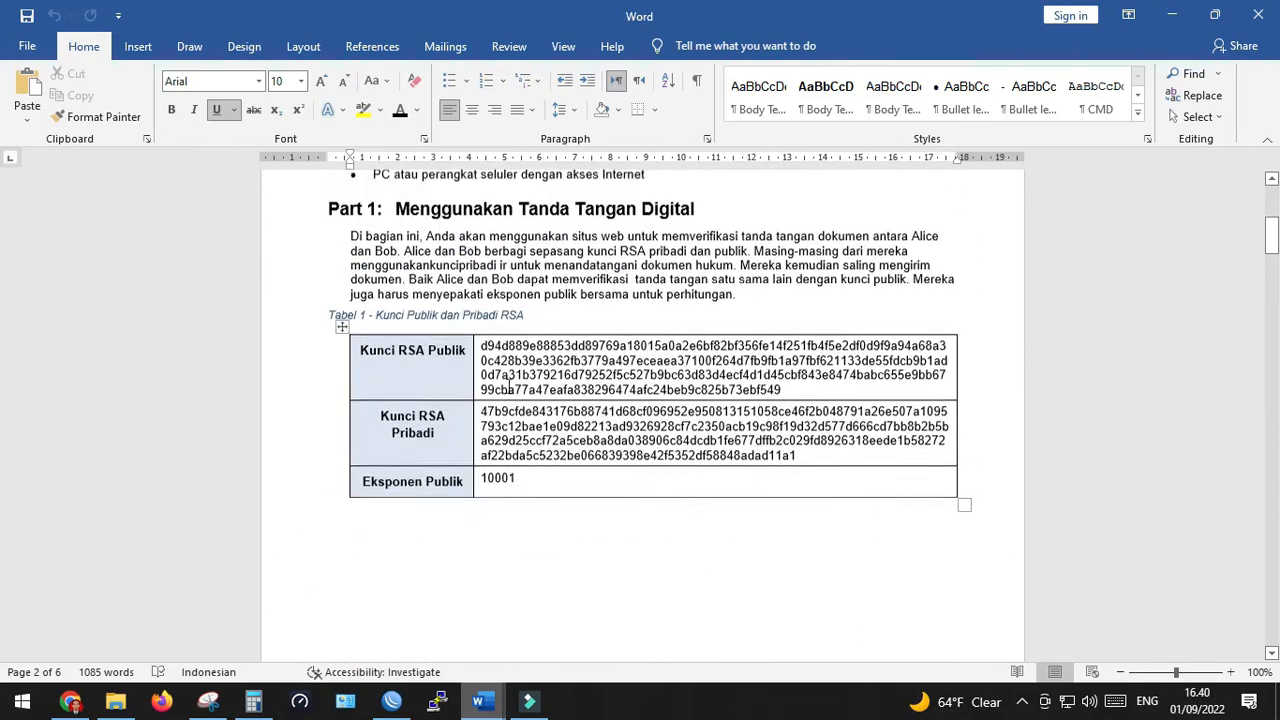
drag(482, 361, 798, 405)
key(ctrl+c)
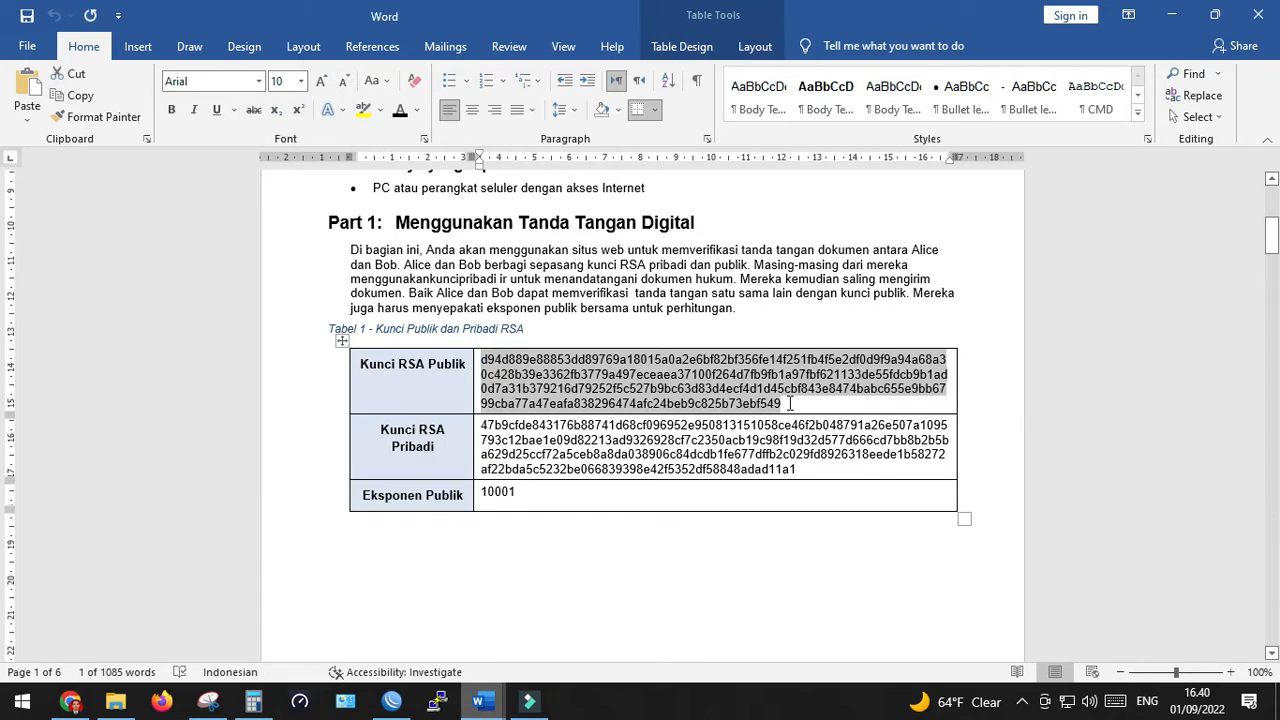
Step: Switch to the RSA tool in Chrome and paste the copied public key into the Public Modulus field
click(480, 701)
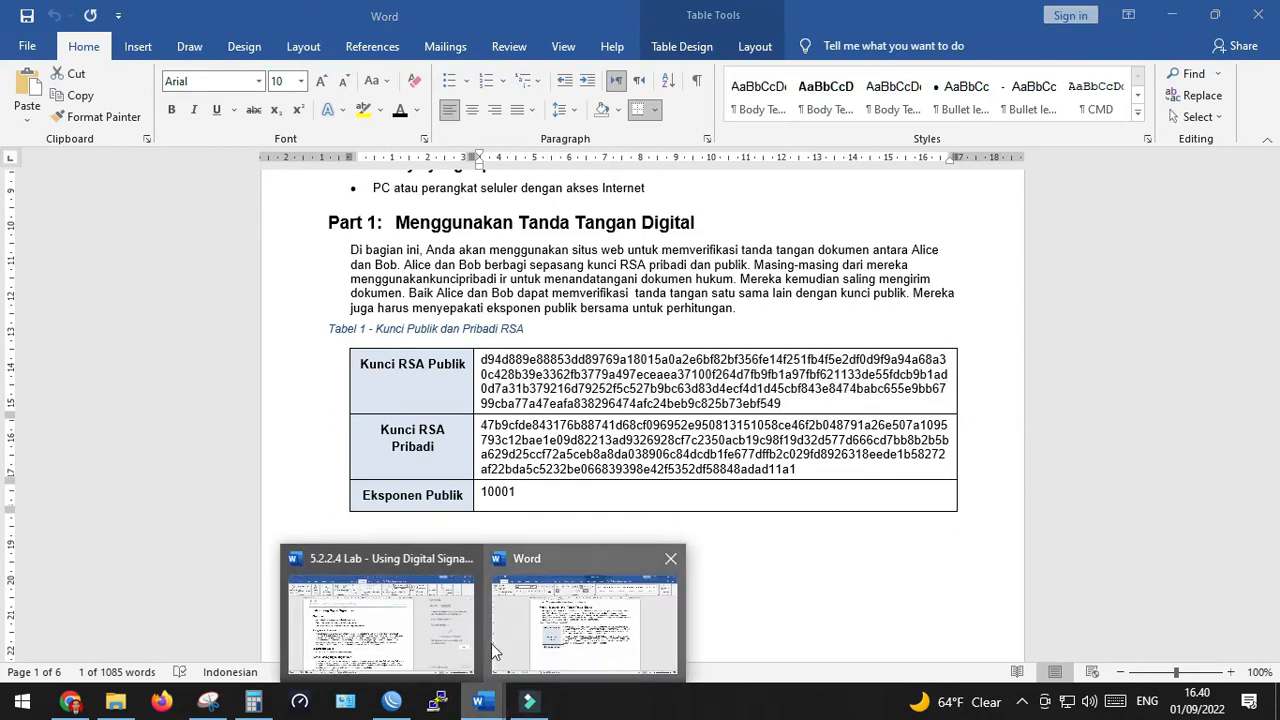
click(70, 701)
scroll(345, 165, up, 1)
scroll(338, 161, up, 1)
click(283, 303)
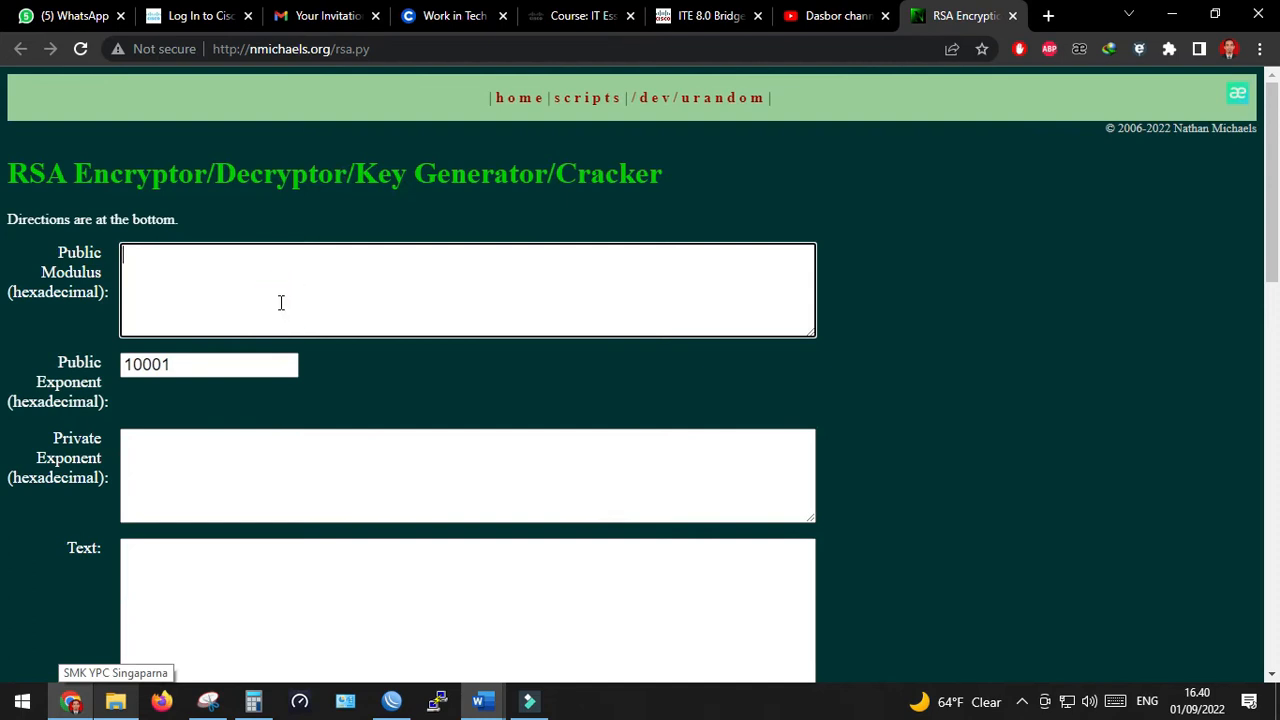
key(ctrl+v)
Step: Copy the RSA private key from Tabel 1 in Word and paste it into the RSA tool's Private Exponent field
click(275, 479)
click(70, 701)
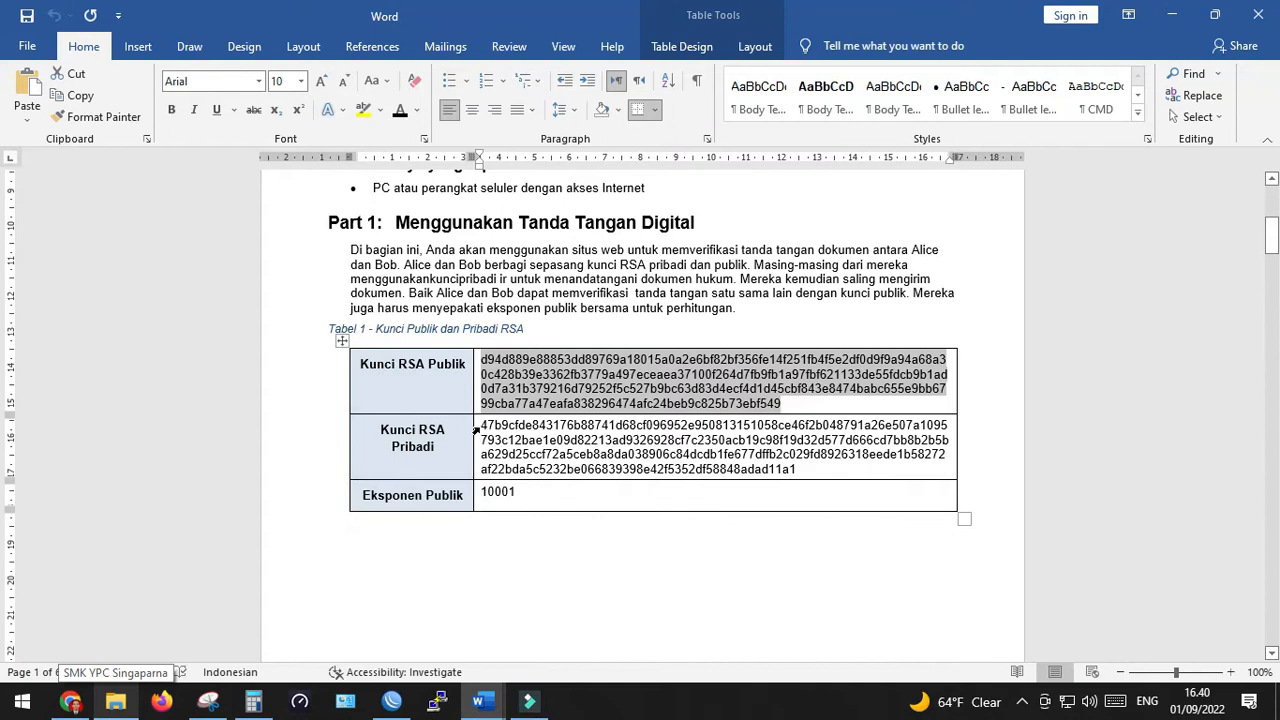
drag(482, 425, 866, 477)
key(ctrl+c)
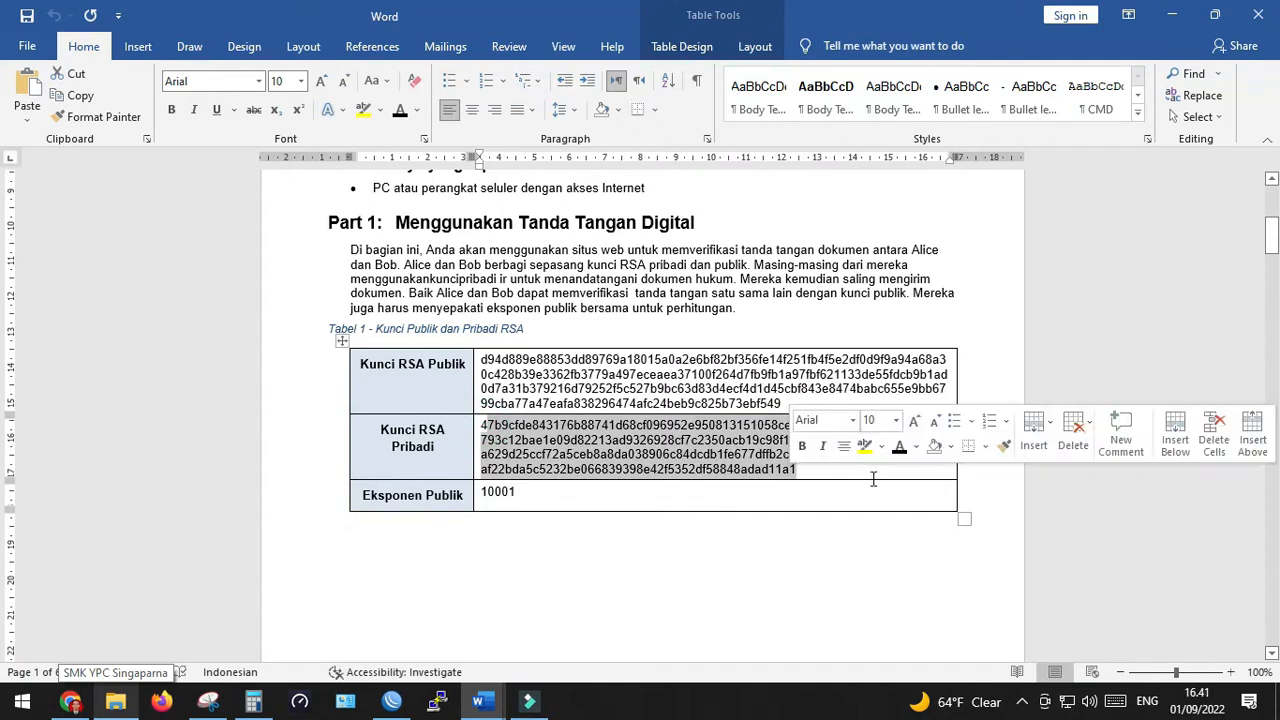
click(70, 701)
click(354, 479)
key(ctrl+v)
Step: Go back to the Word document and copy the full hexadecimal digital signature from Tabel 2 under Step 2
scroll(303, 506, down, 3)
key(alt+Tab)
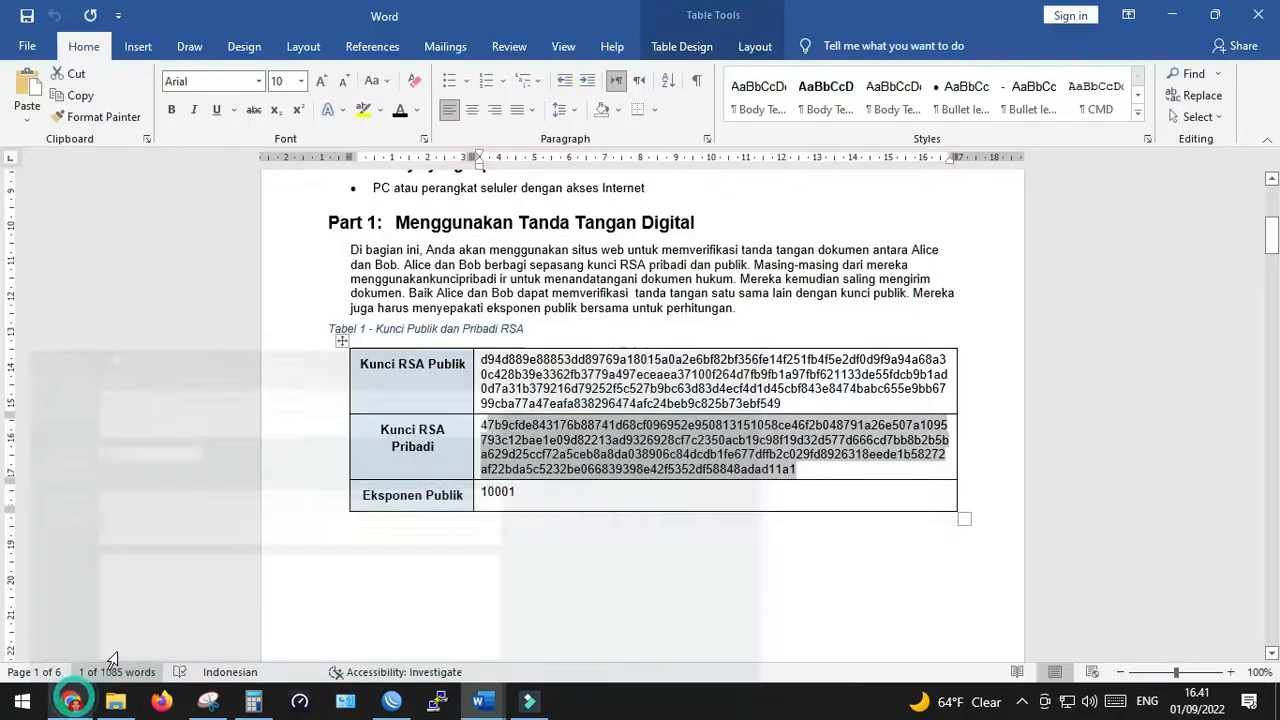
scroll(545, 420, down, 5)
scroll(537, 395, down, 10)
scroll(537, 398, down, 3)
mouse_move(360, 389)
mouse_down()
mouse_move(783, 443)
mouse_move(791, 466)
mouse_up()
key(ctrl+c)
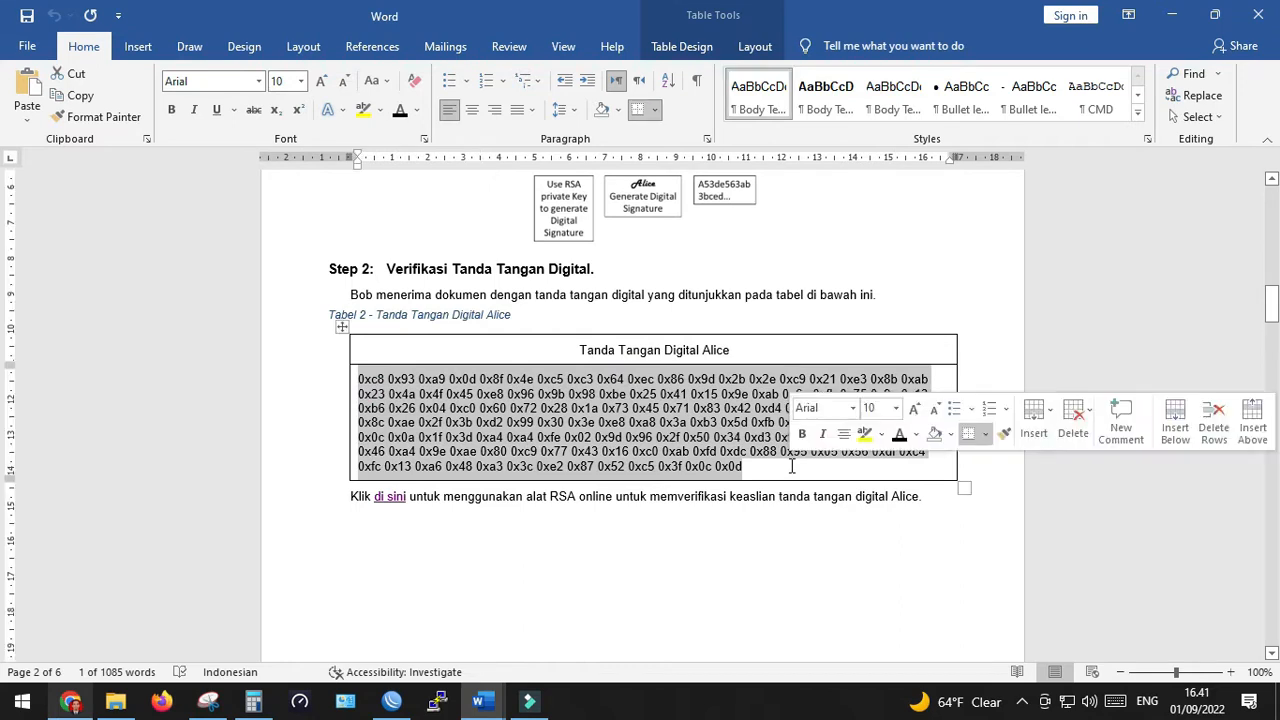
Step: Switch to the RSA tool in Chrome and paste the copied digital signature into the Text field
click(70, 700)
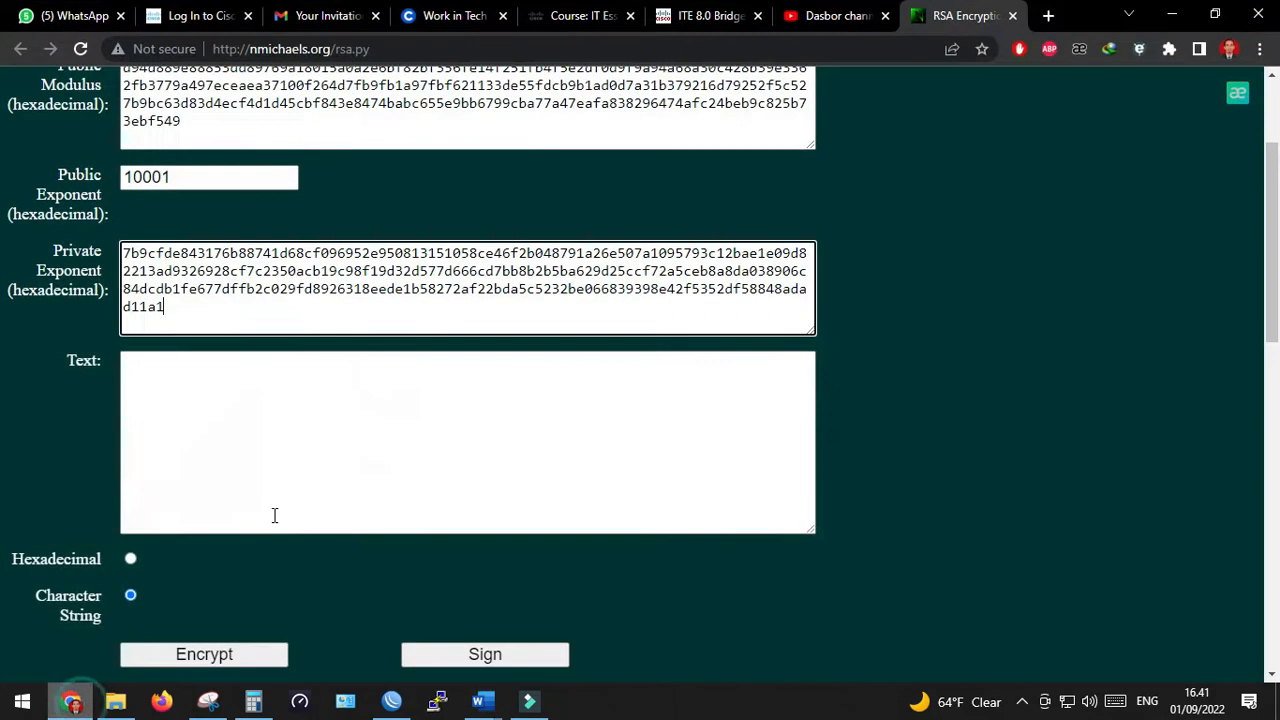
click(323, 437)
key(ctrl+v)
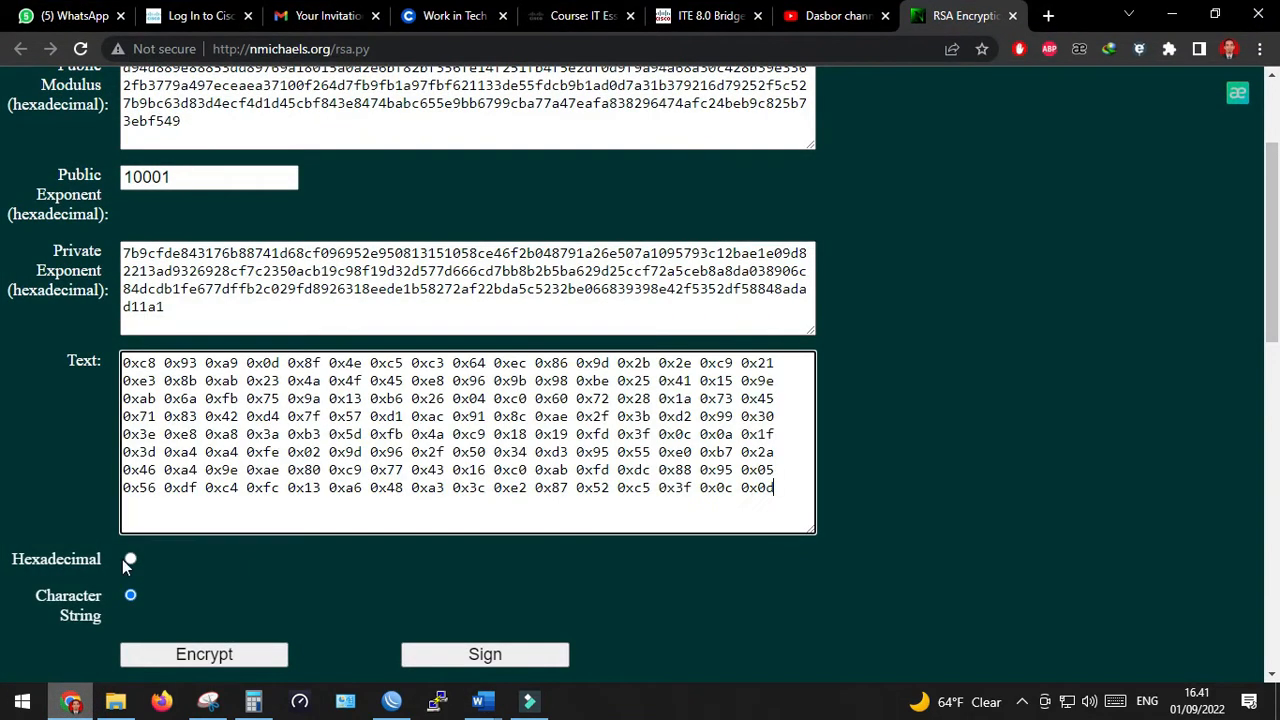
Step: Return to the Word document and read instructions b to d below the RSA tool picture in Tabel 3
click(66, 698)
scroll(548, 427, down, 3)
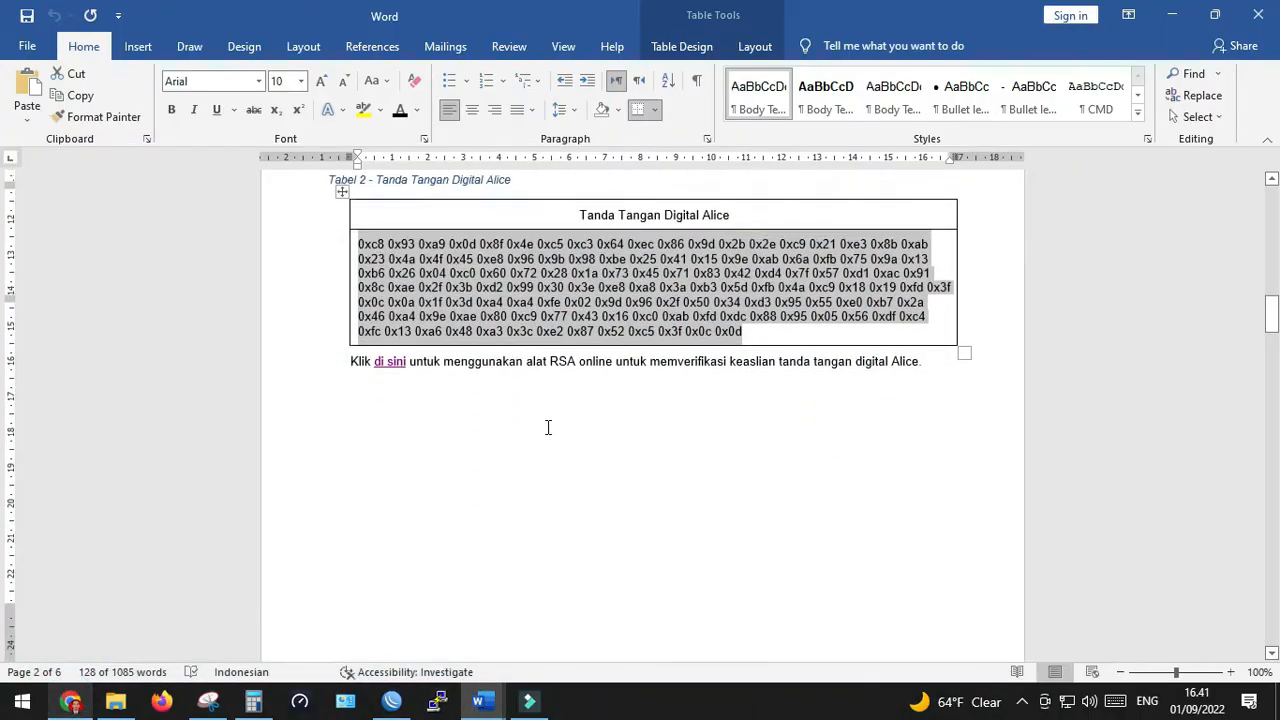
scroll(548, 427, down, 5)
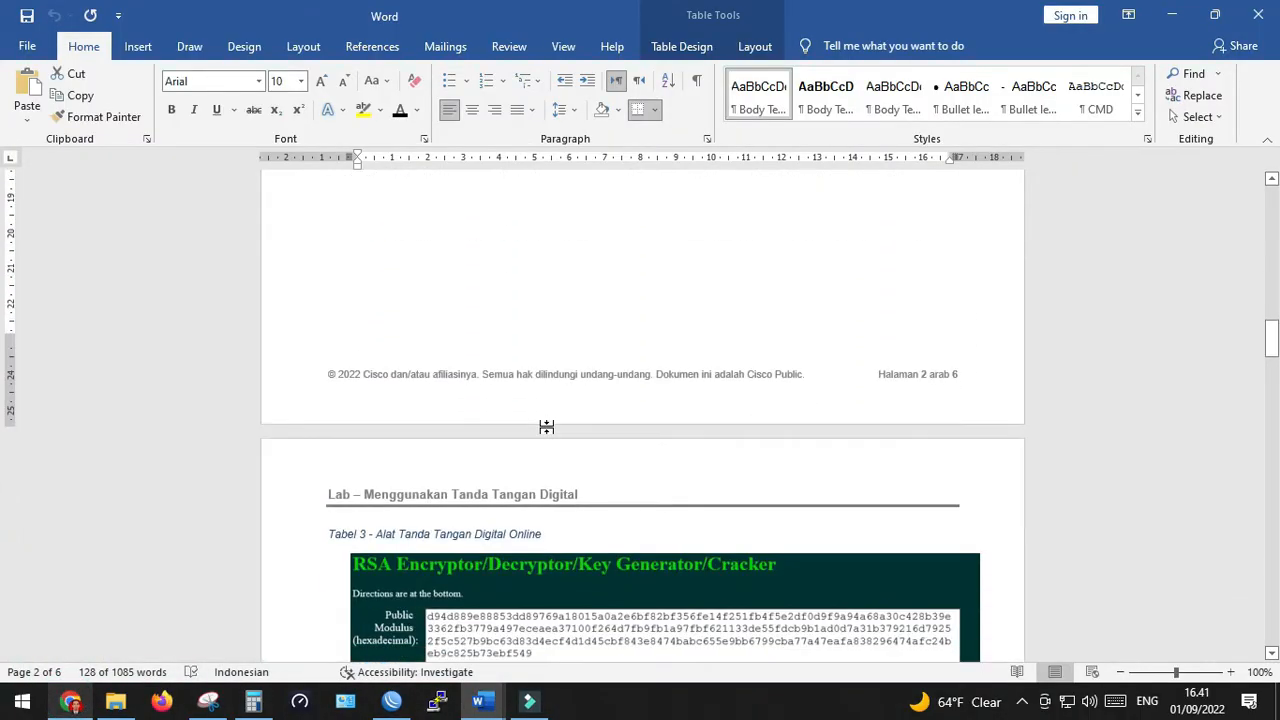
scroll(546, 427, down, 7)
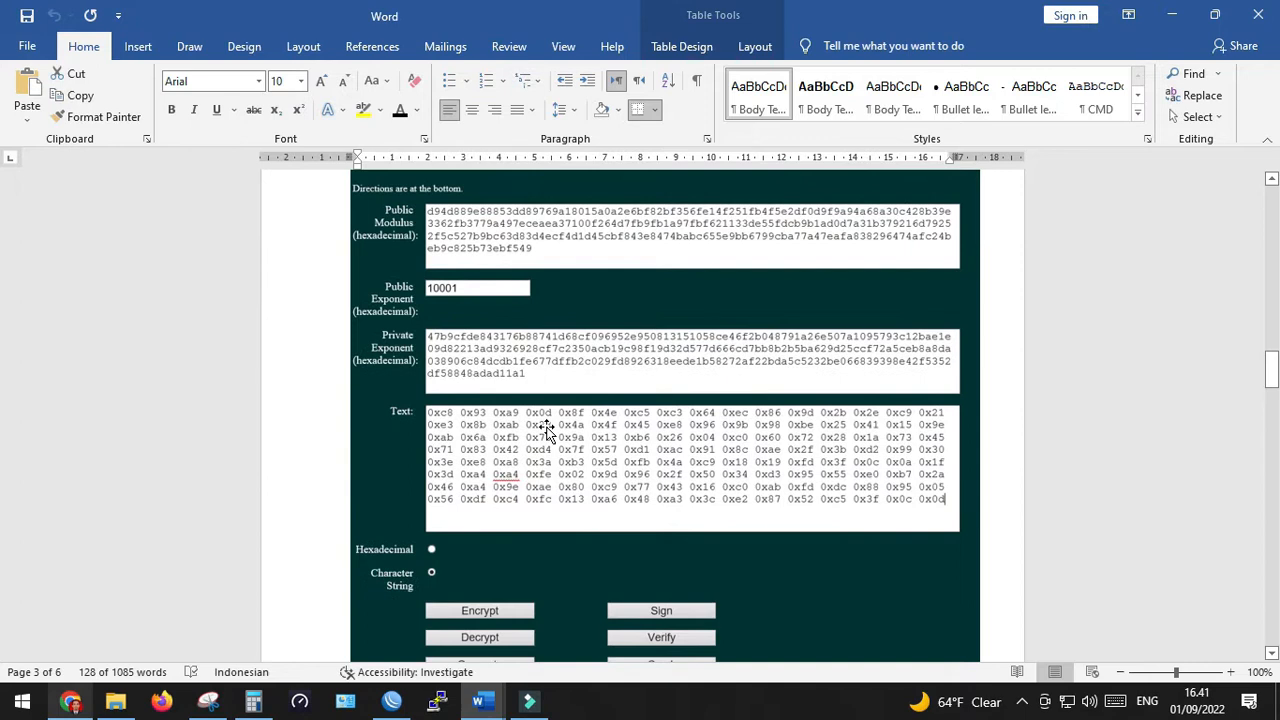
scroll(546, 430, down, 5)
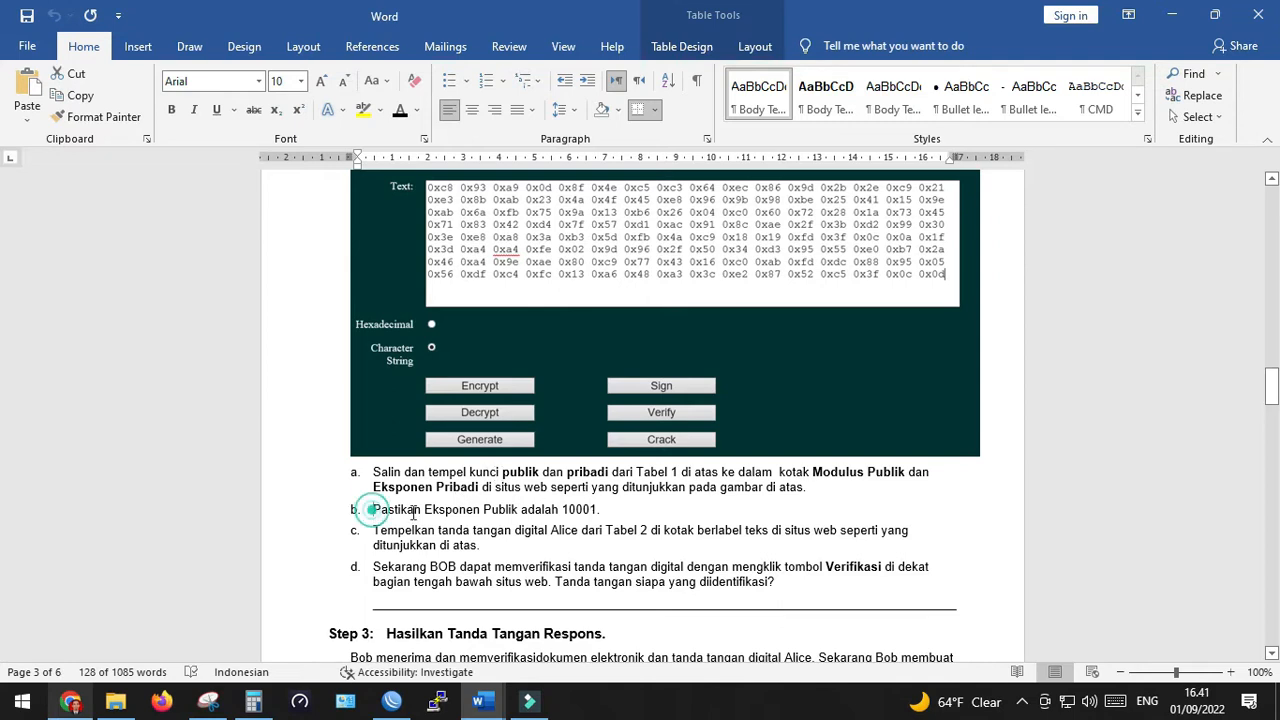
drag(372, 510, 600, 512)
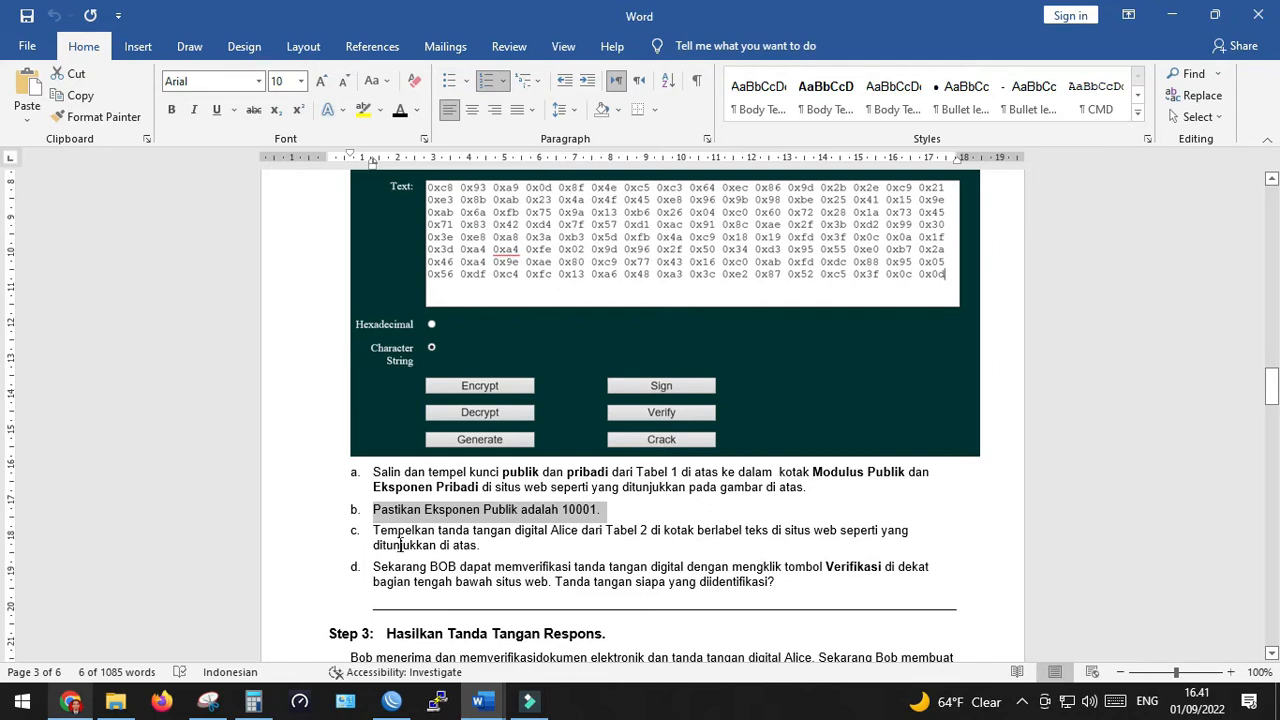
drag(373, 530, 470, 531)
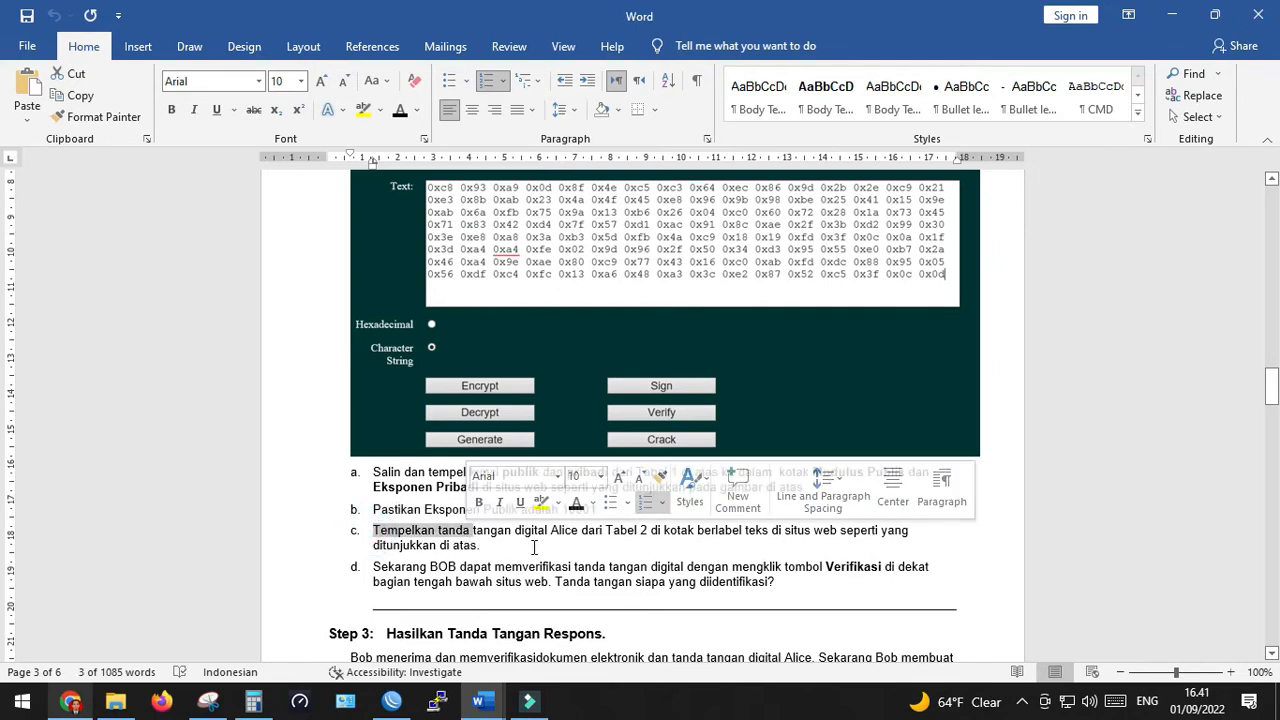
click(375, 566)
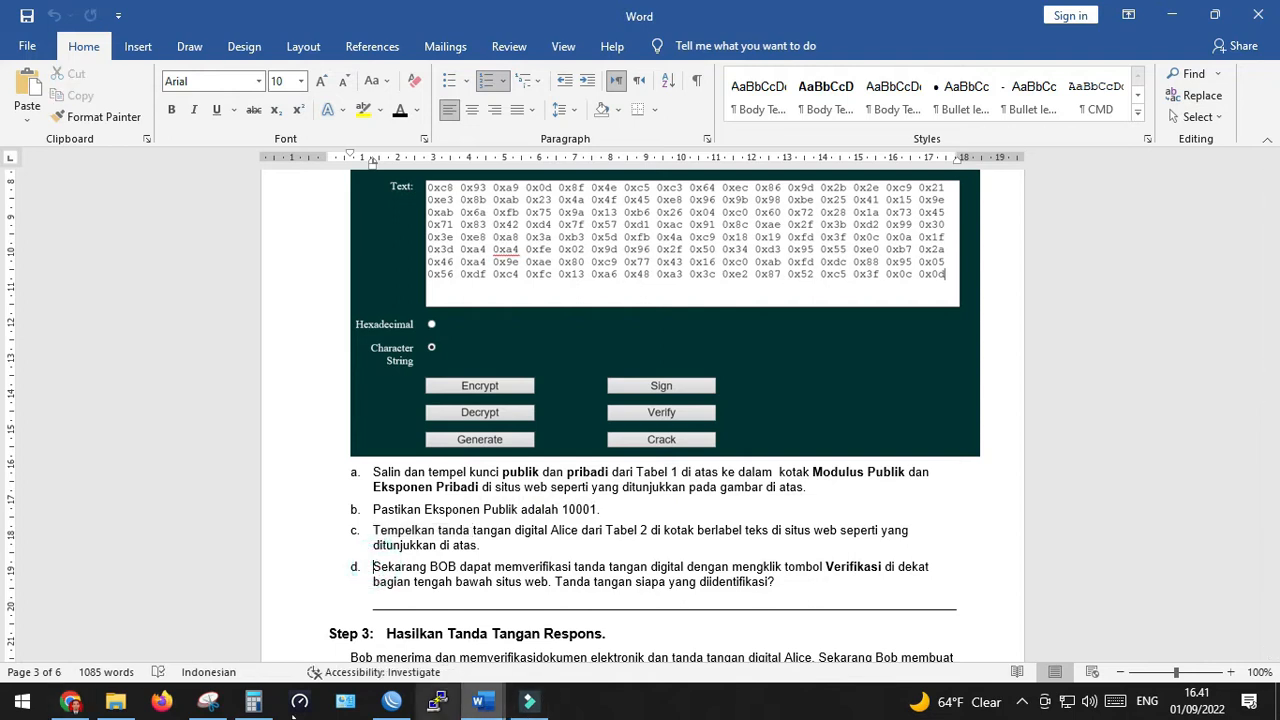
Step: Switch to the RSA tool, verify the pasted signature and examine the name returned in the Text field
click(70, 702)
scroll(510, 528, down, 3)
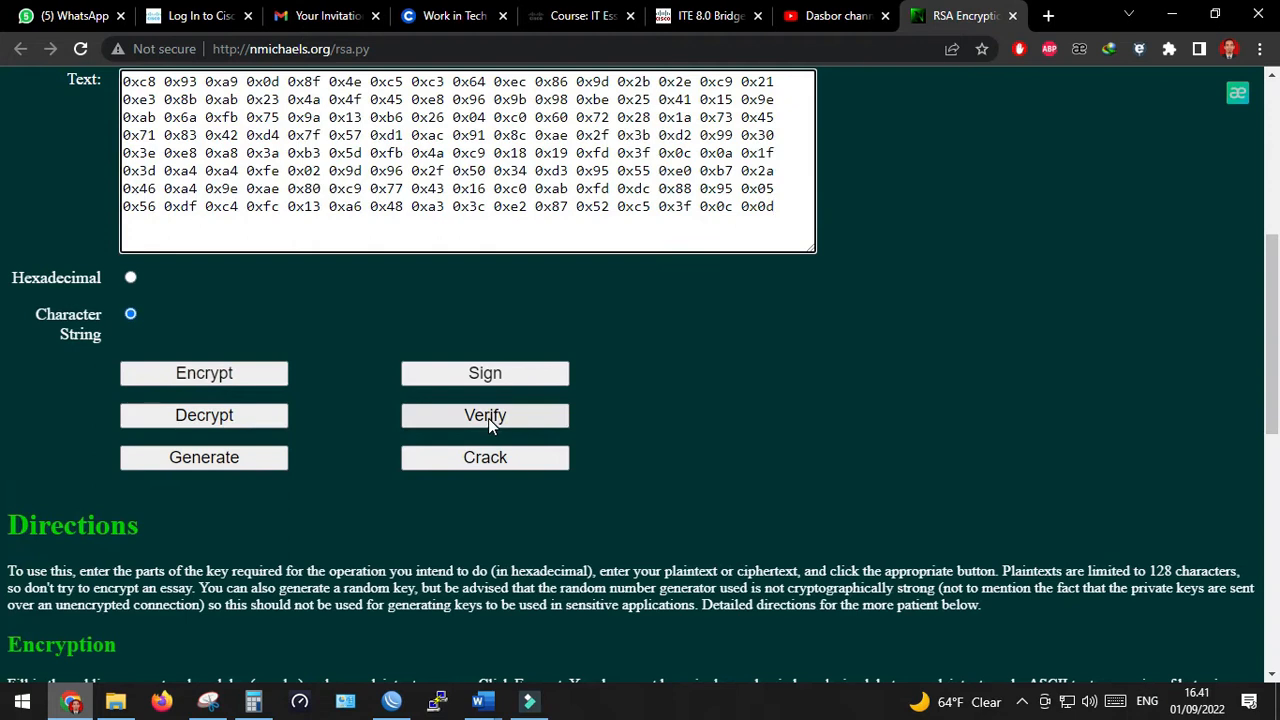
click(488, 418)
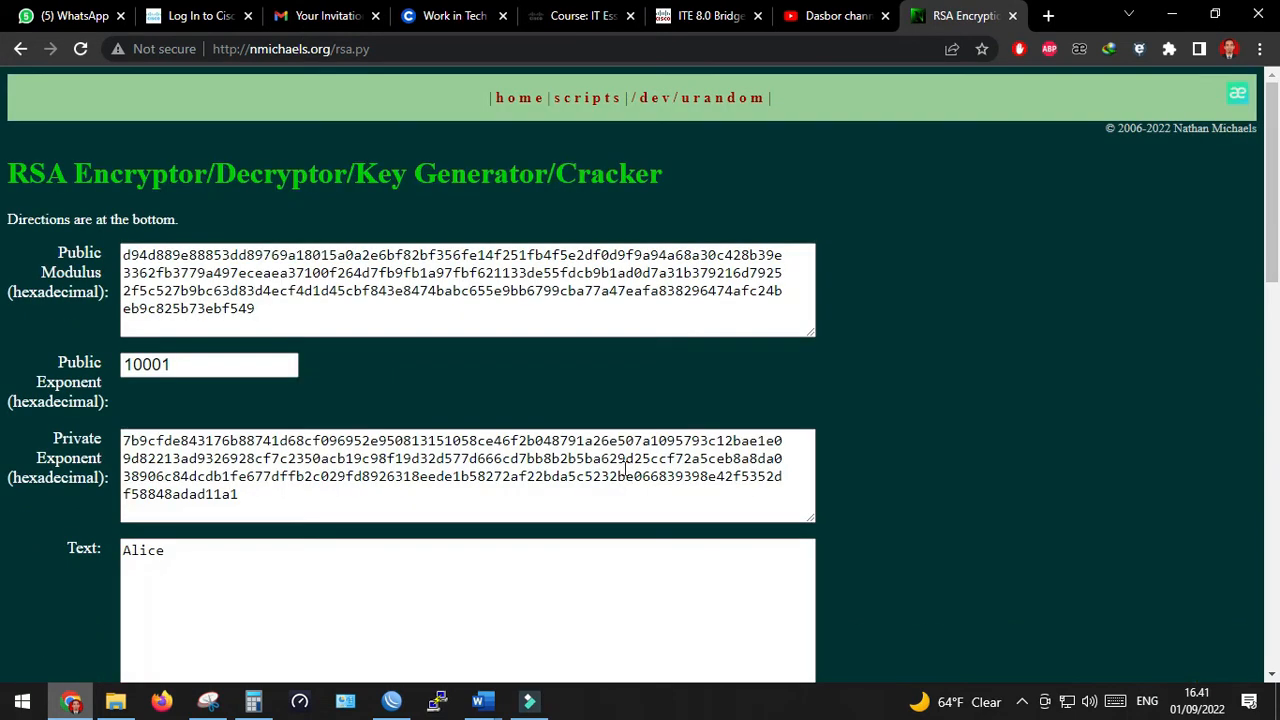
drag(170, 550, 123, 550)
scroll(339, 583, down, 5)
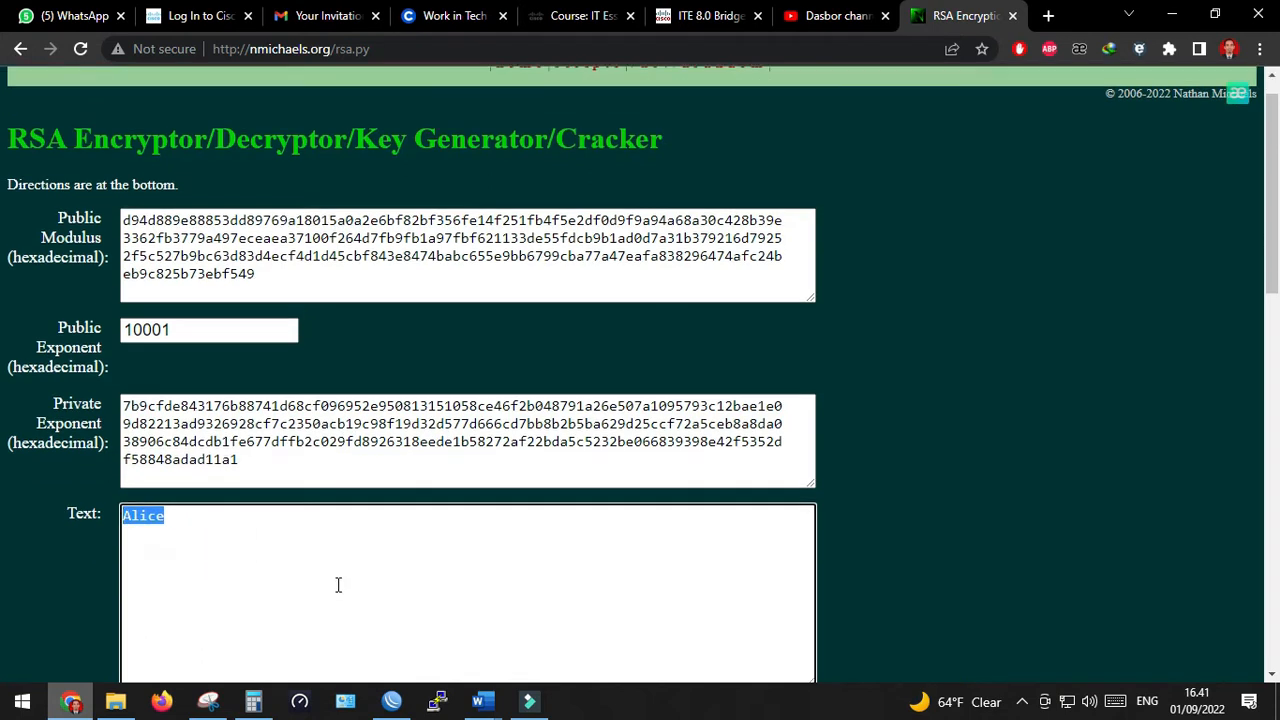
Step: Go back to the Word document and examine question d's answer line and the Step 3 introduction
click(80, 706)
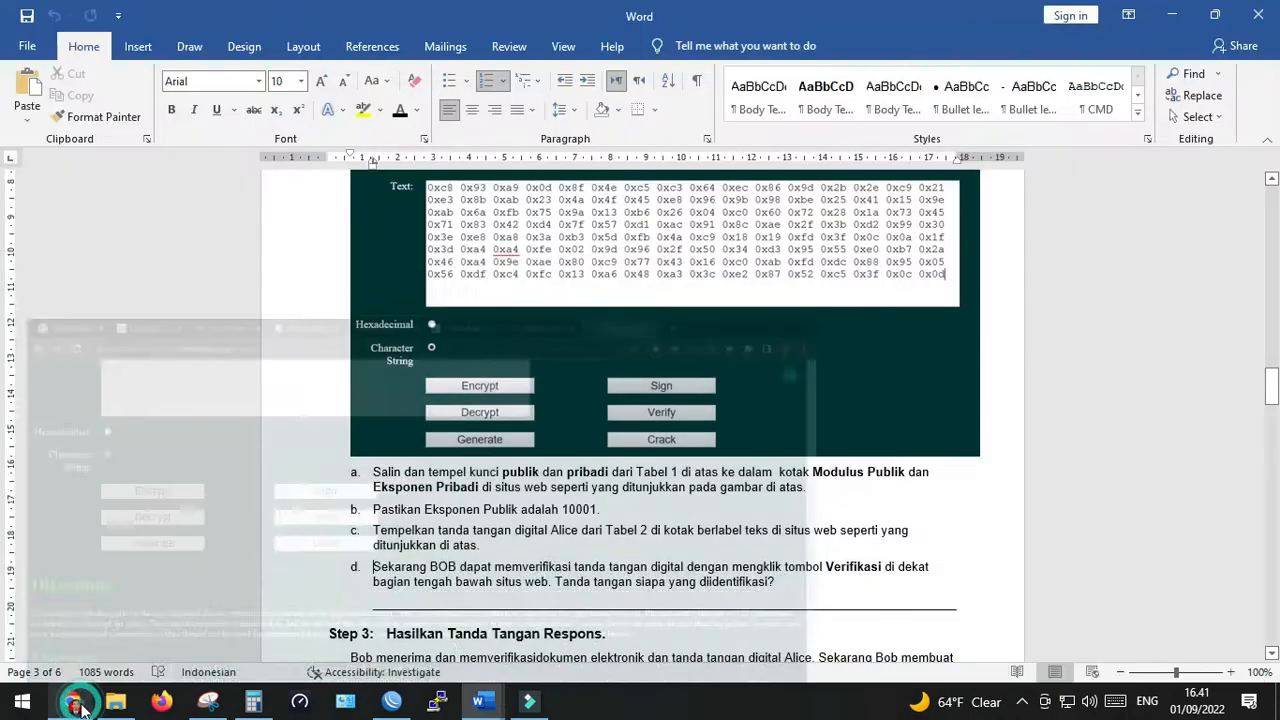
scroll(503, 597, down, 2)
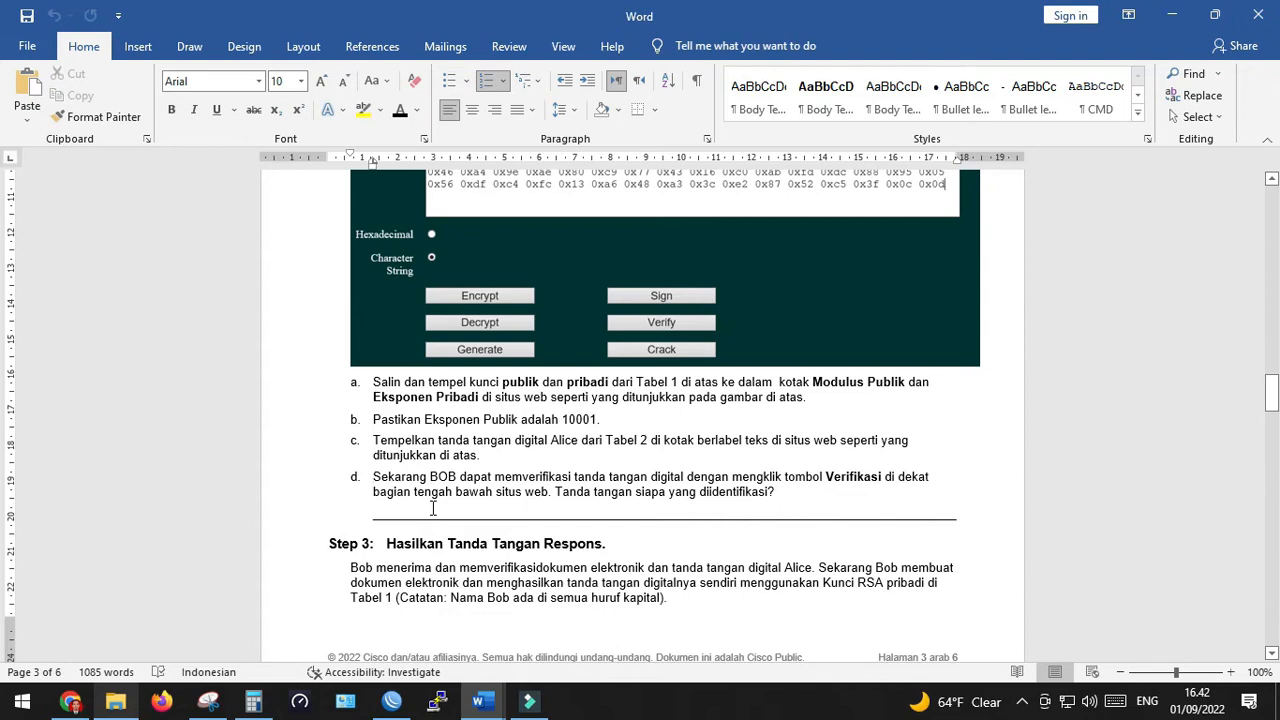
scroll(433, 508, up, 15)
scroll(431, 508, up, 10)
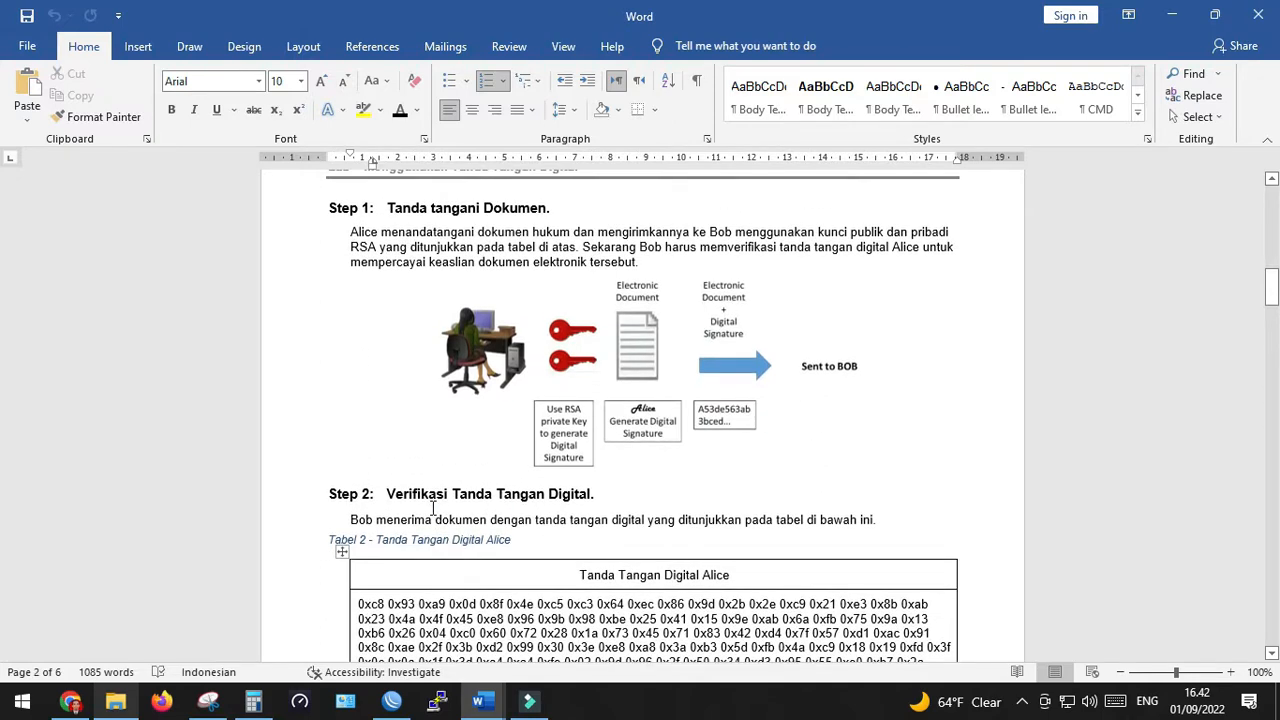
scroll(433, 508, down, 20)
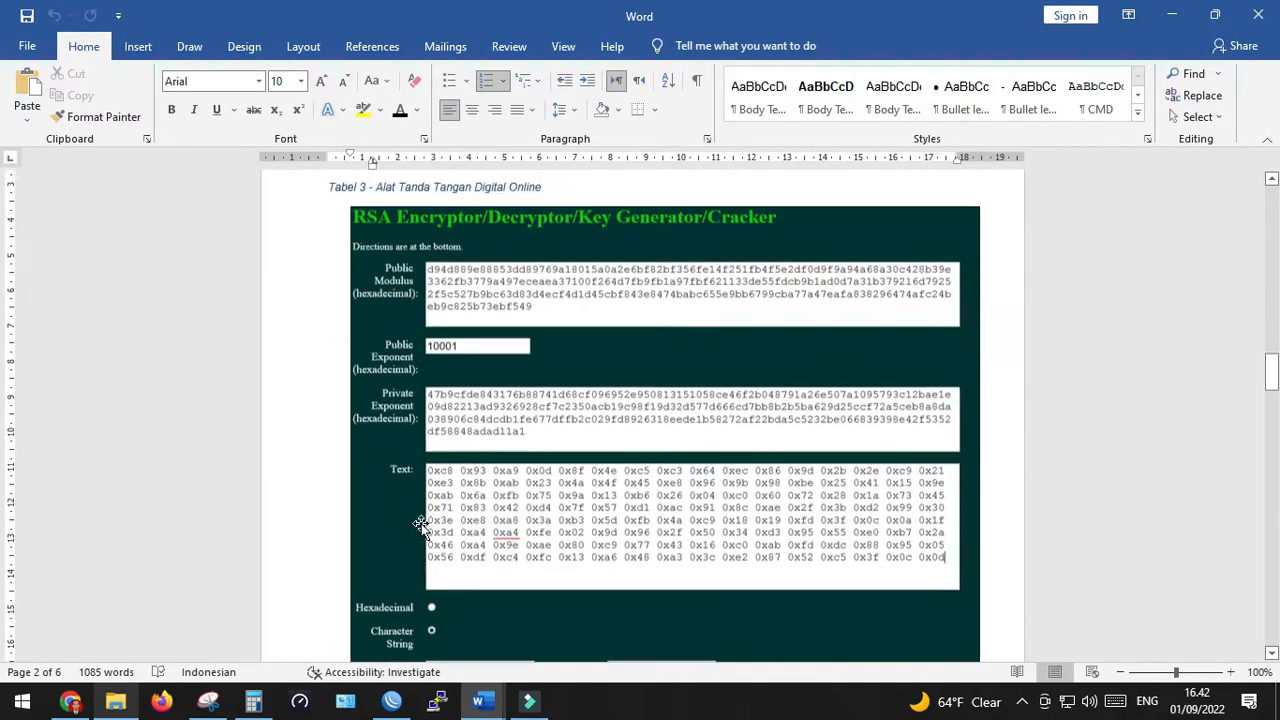
scroll(422, 524, down, 1)
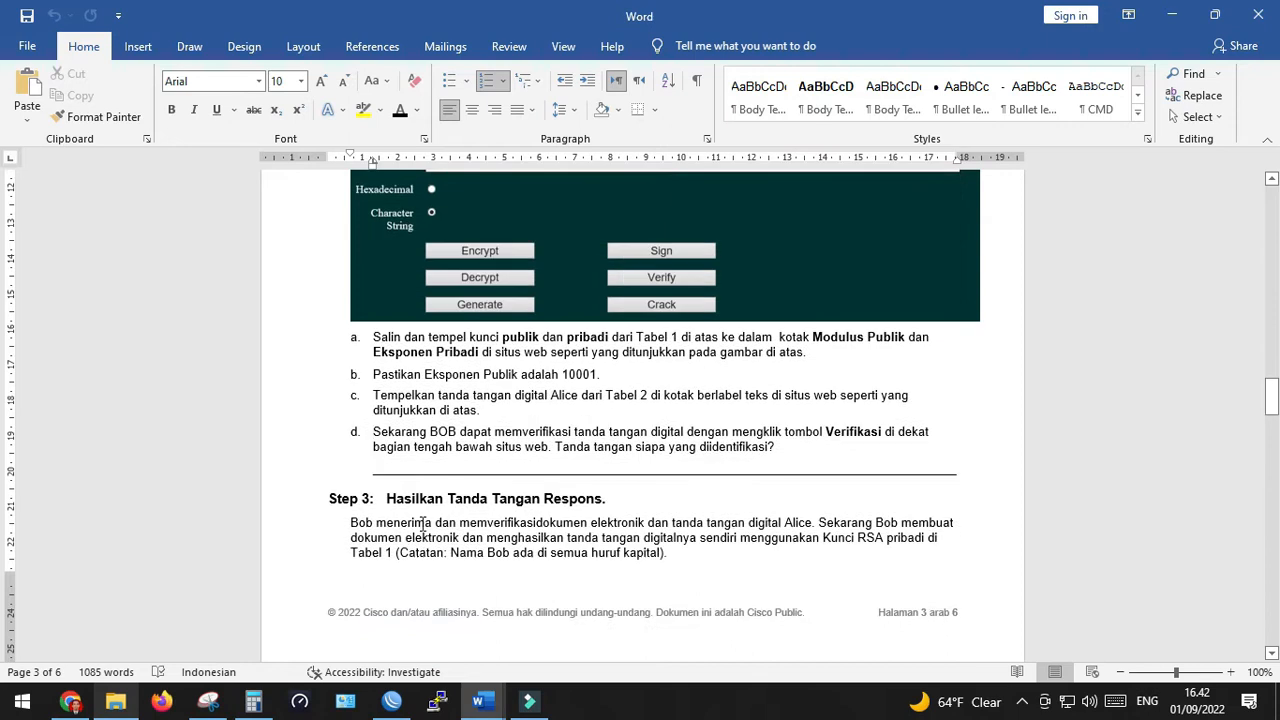
click(373, 472)
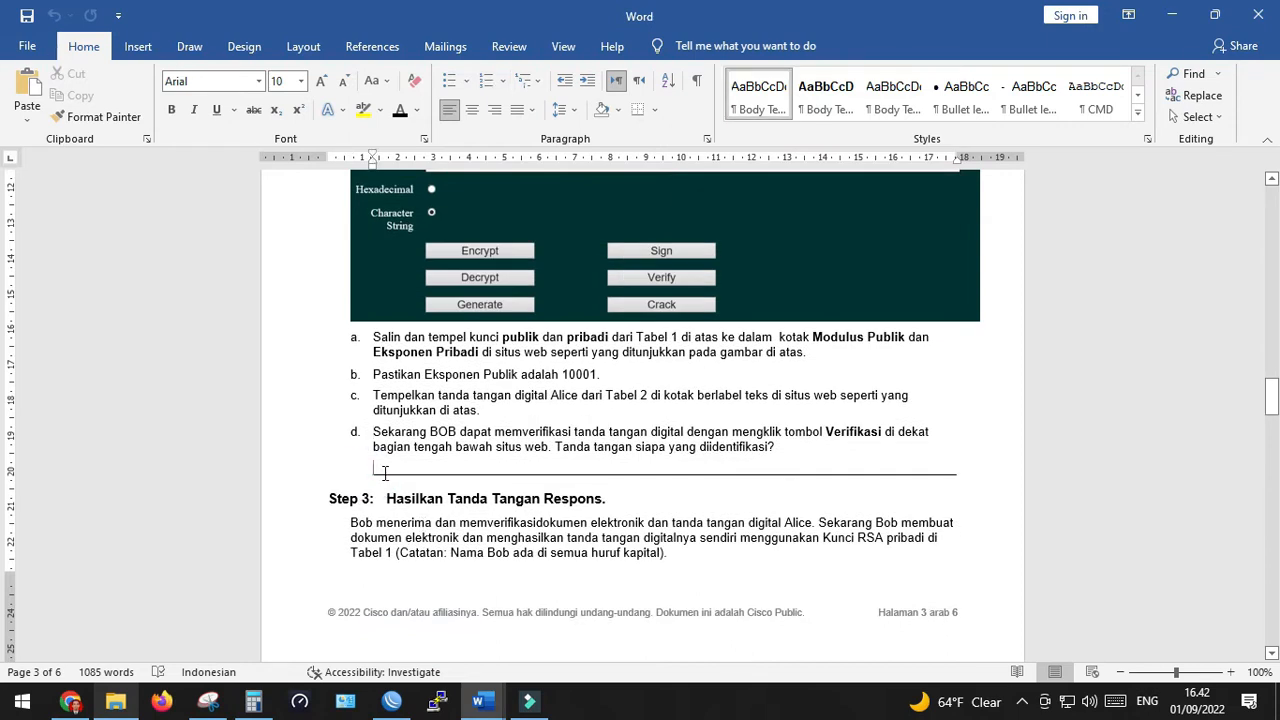
drag(375, 472, 964, 475)
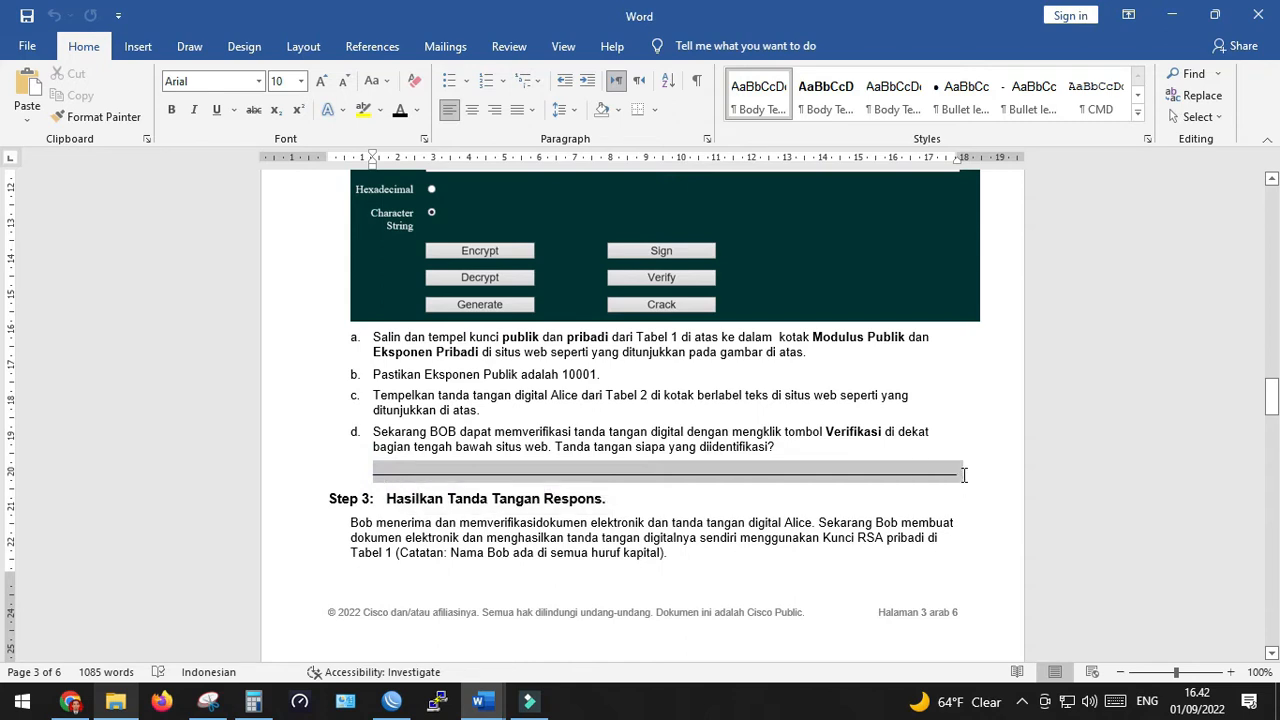
drag(964, 475, 937, 490)
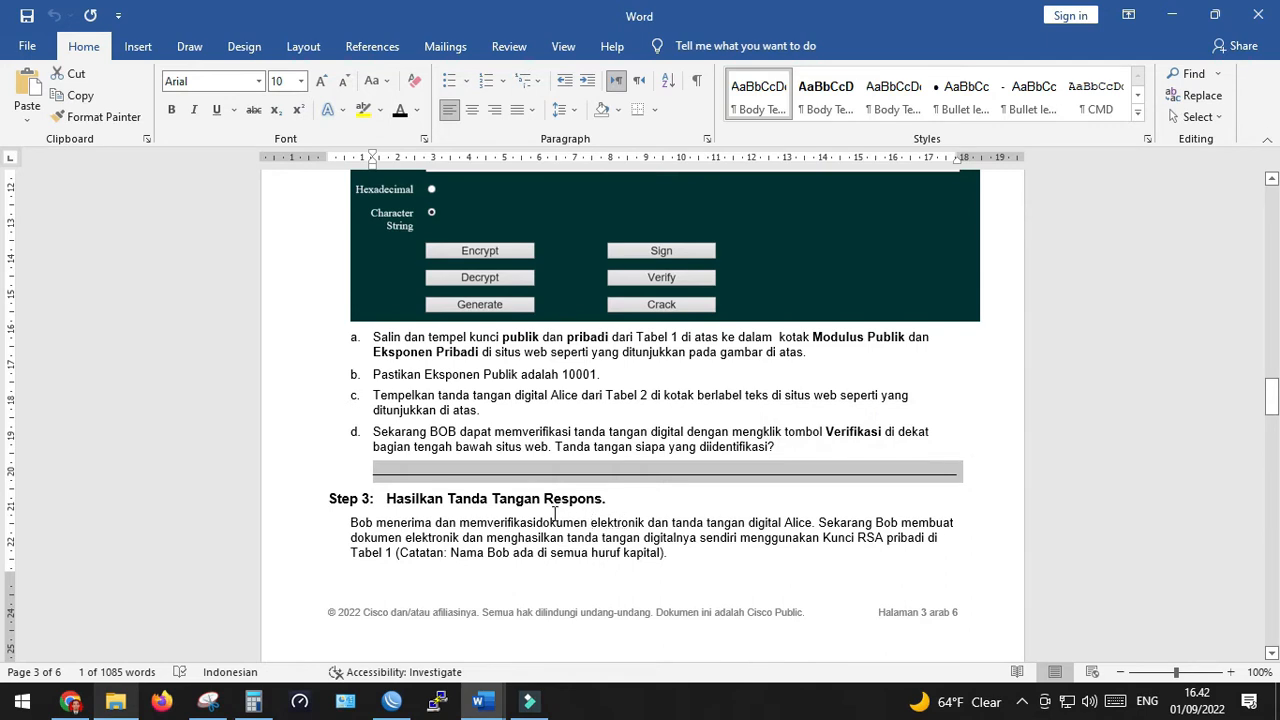
scroll(554, 513, down, 2)
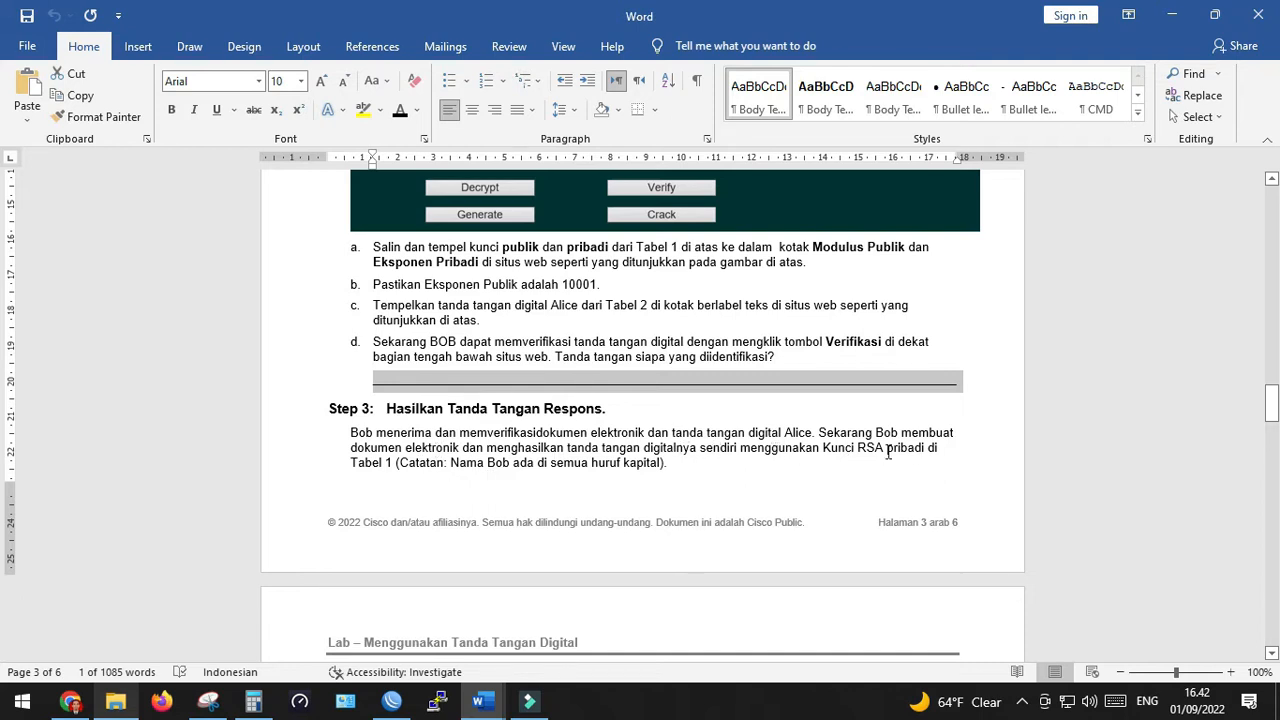
Step: Review the RSA keys in Tabel 1, the key generation instructions and the blank cells of Tabel 5 and Tabel 6
scroll(463, 455, up, 10)
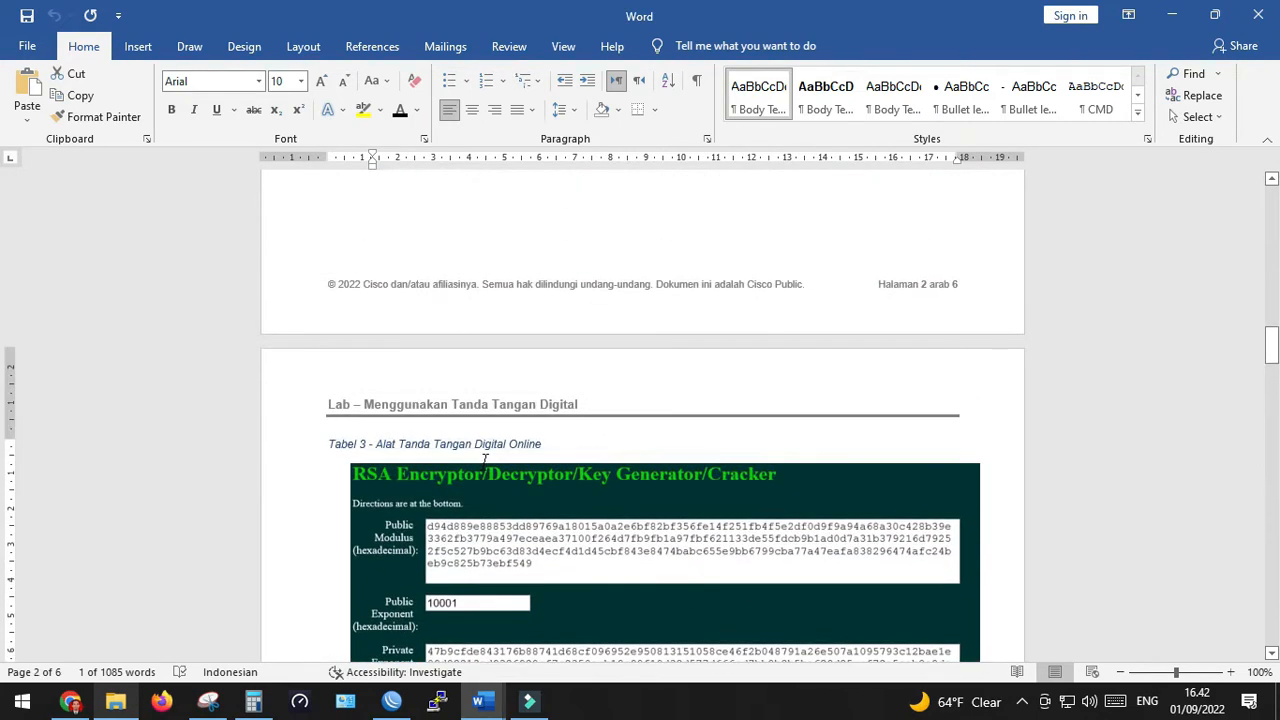
scroll(484, 458, up, 10)
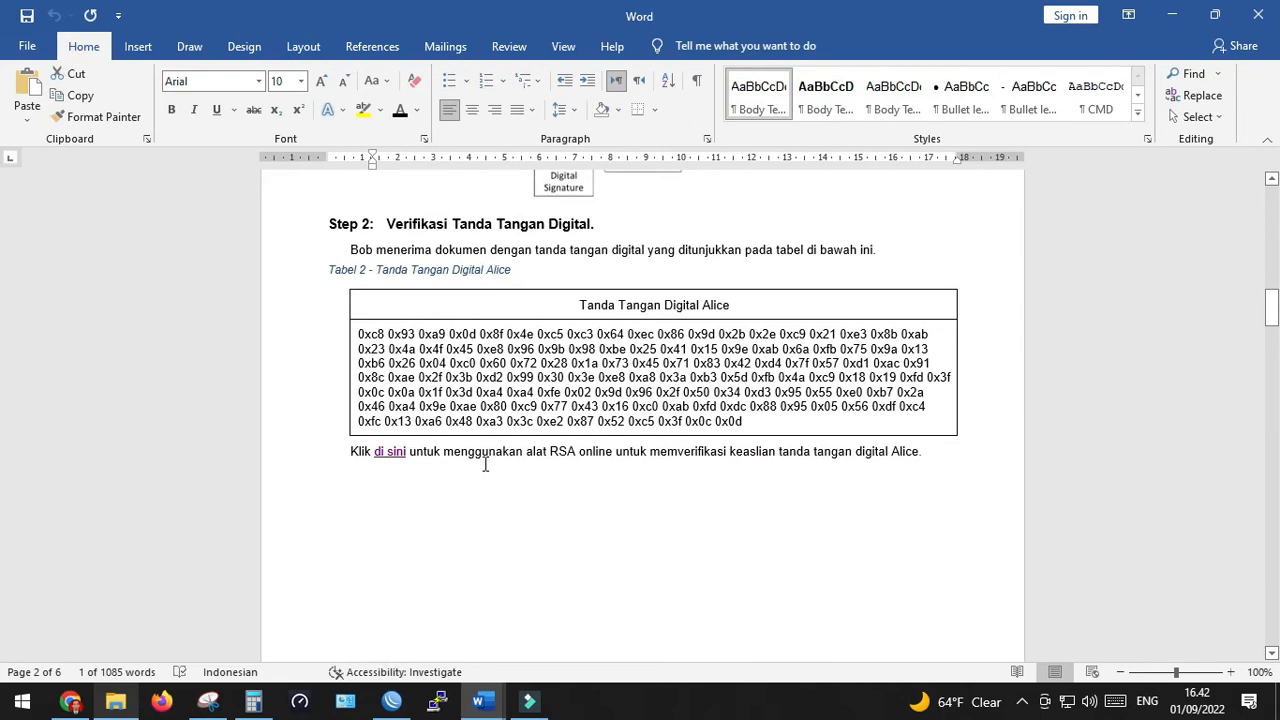
scroll(490, 465, up, 10)
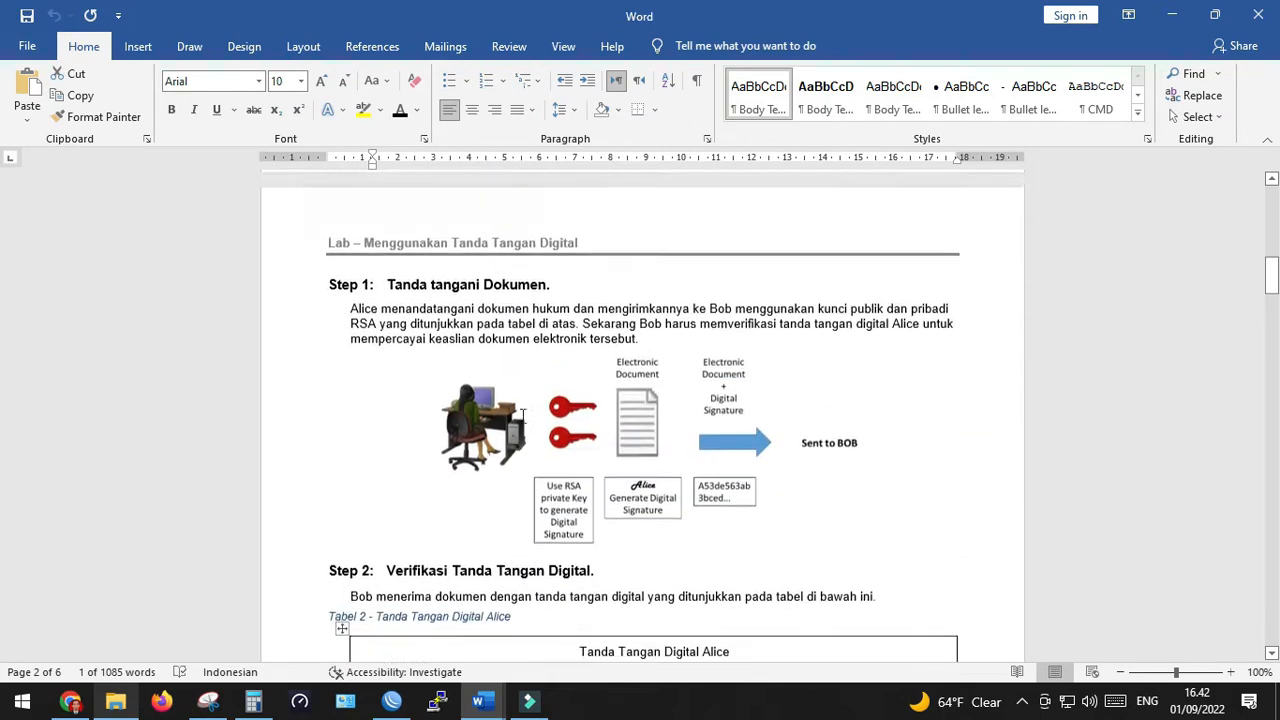
scroll(521, 416, up, 5)
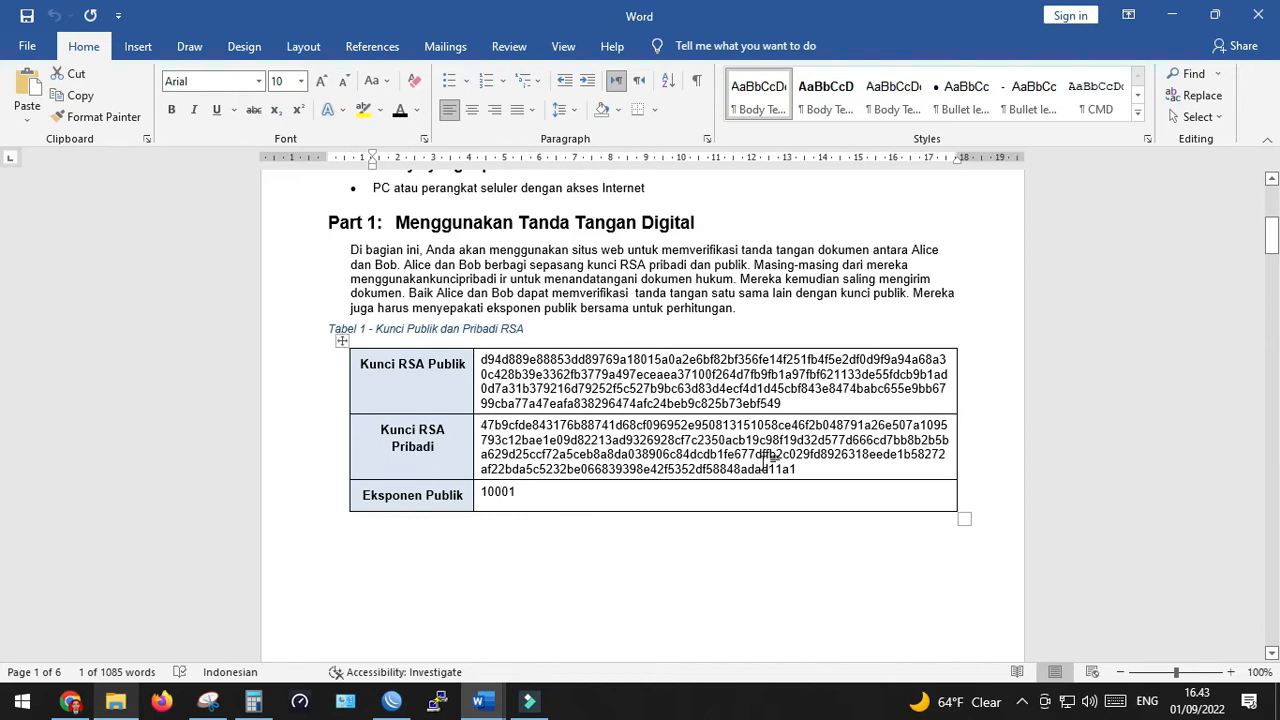
scroll(770, 462, down, 15)
scroll(723, 485, down, 15)
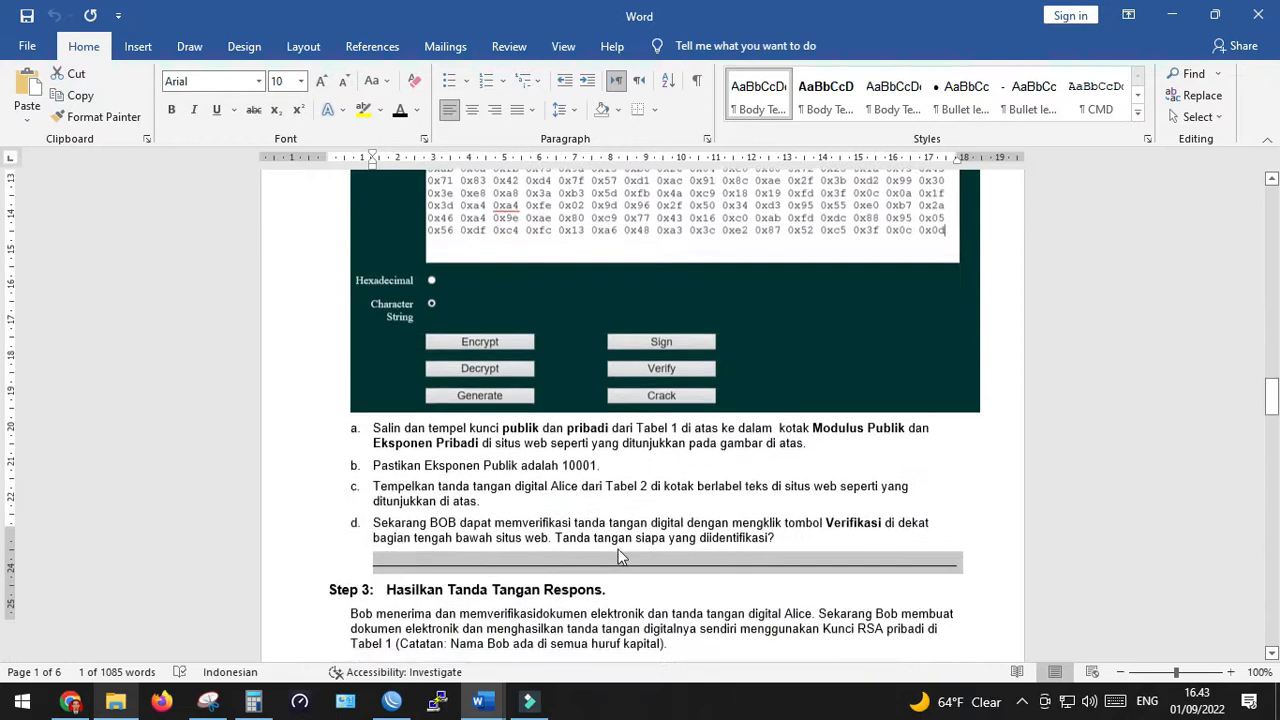
scroll(618, 550, down, 10)
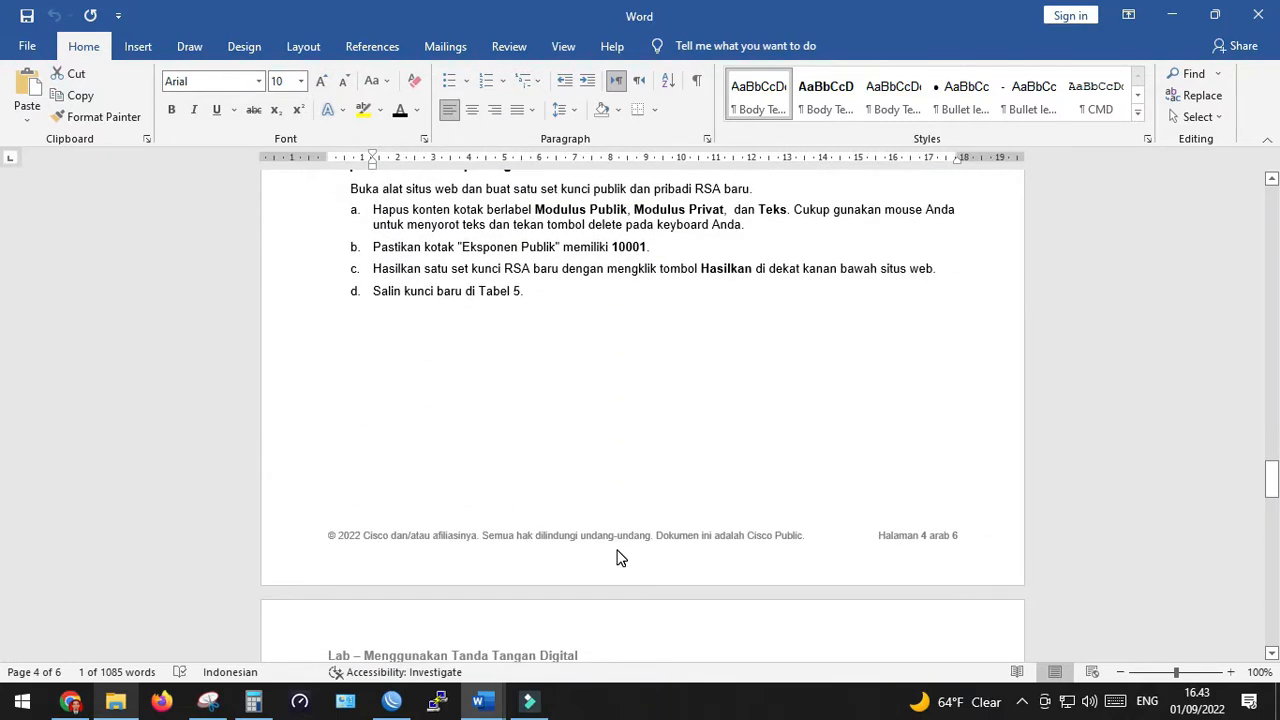
scroll(709, 429, up, 4)
scroll(694, 431, down, 9)
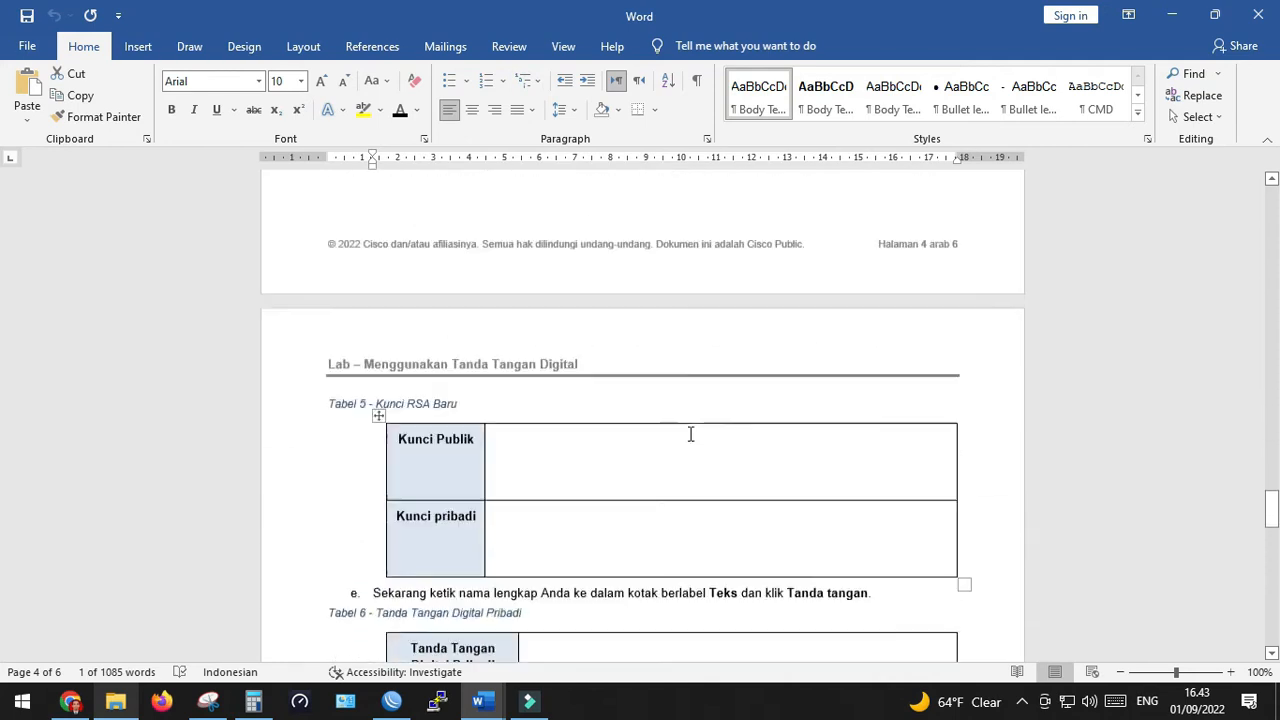
scroll(690, 434, down, 6)
scroll(688, 435, up, 5)
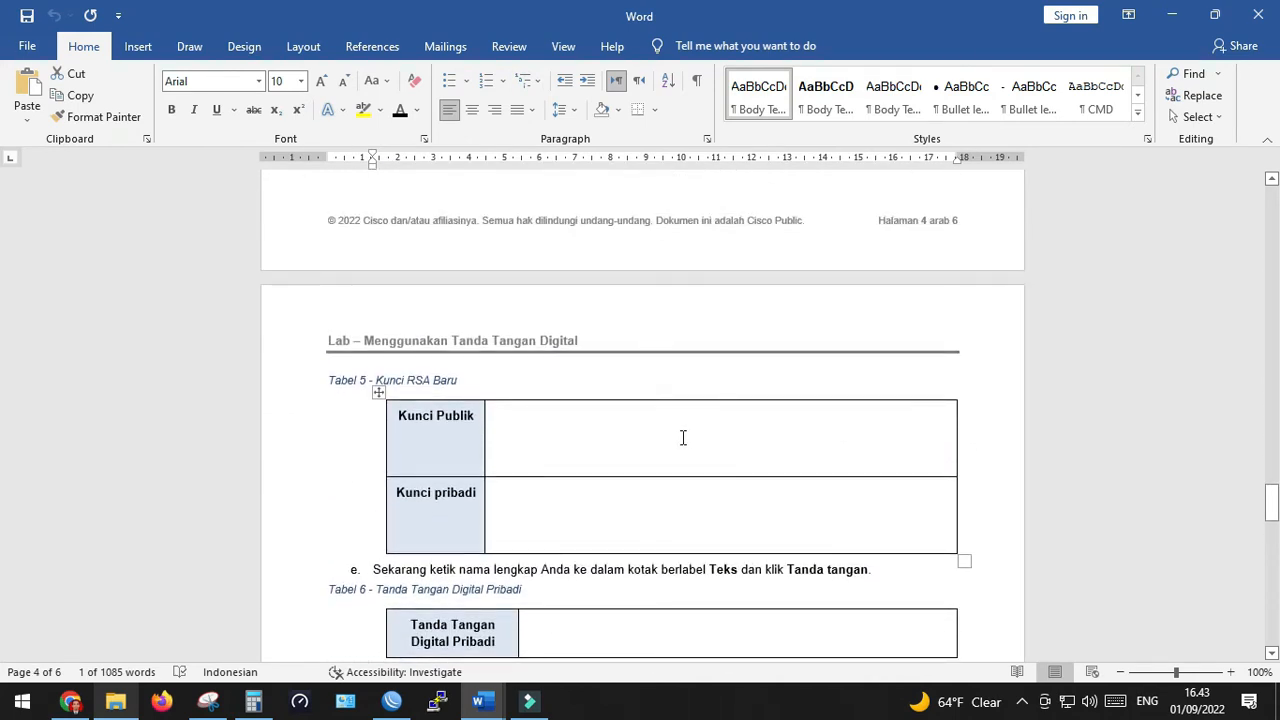
Step: Copy the full public RSA key from the Kunci RSA Publik row of Tabel 1
click(683, 437)
scroll(560, 430, up, 8)
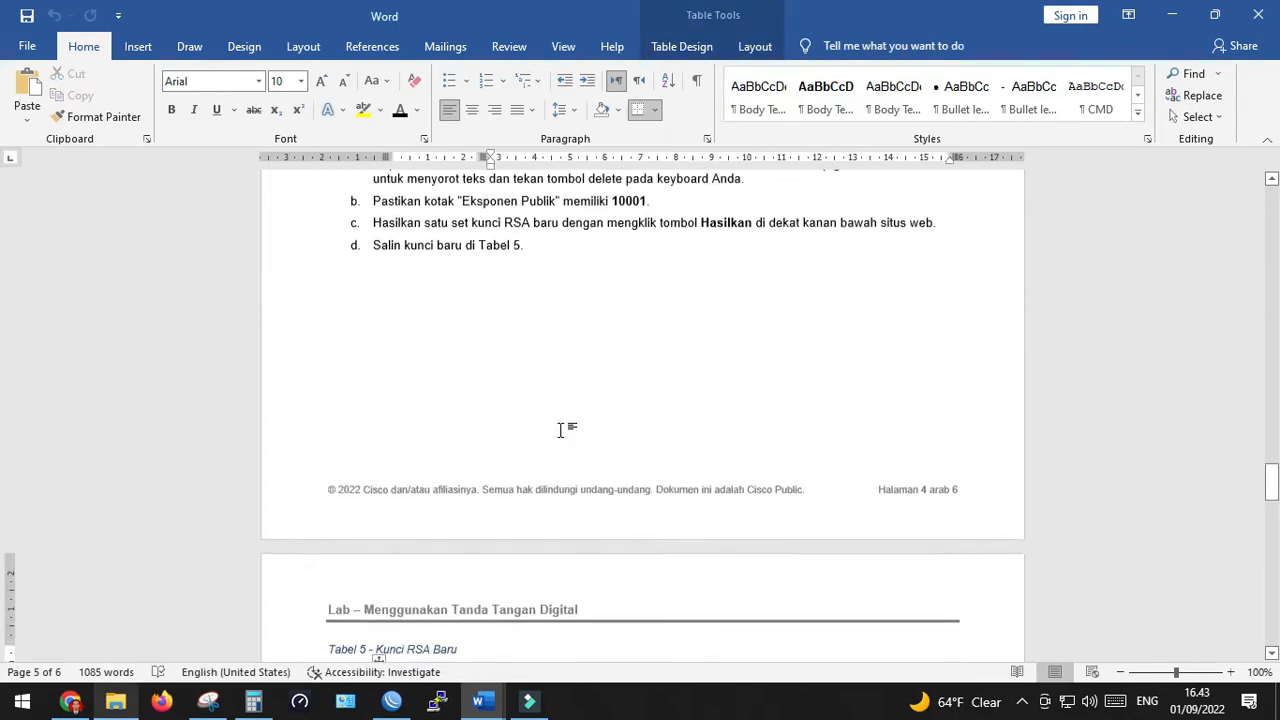
scroll(560, 430, up, 10)
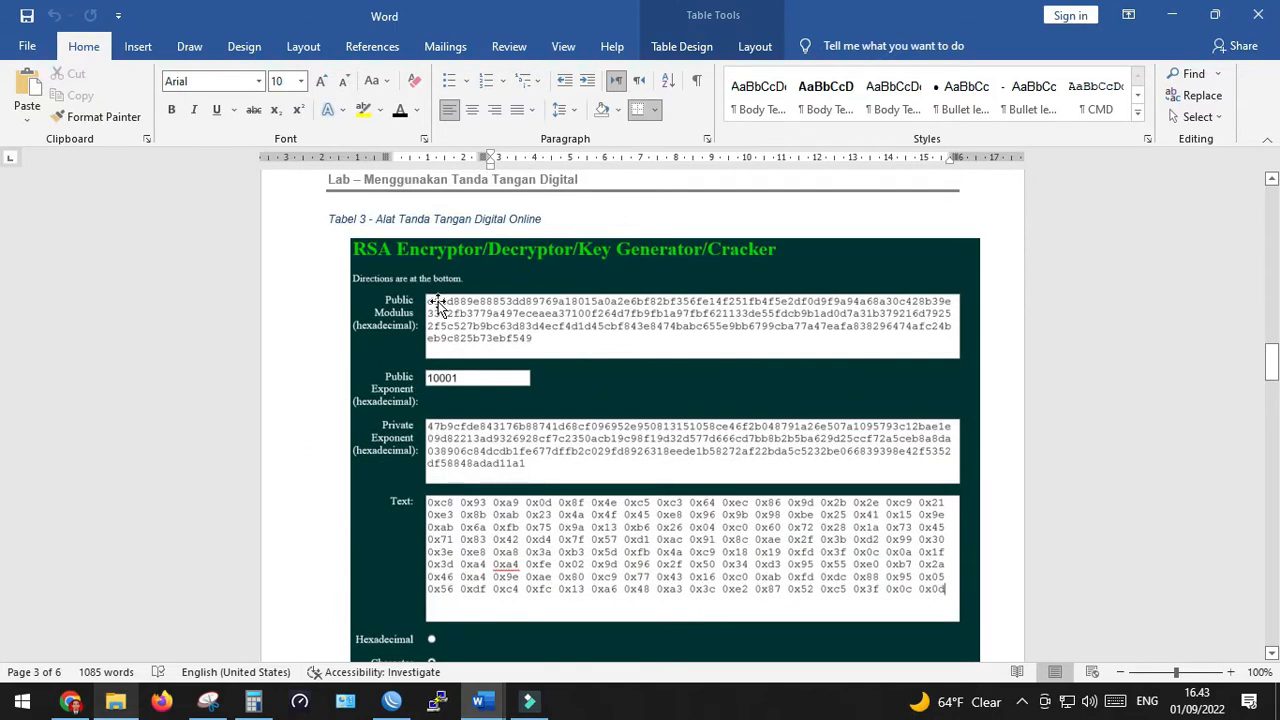
click(438, 305)
scroll(518, 373, up, 10)
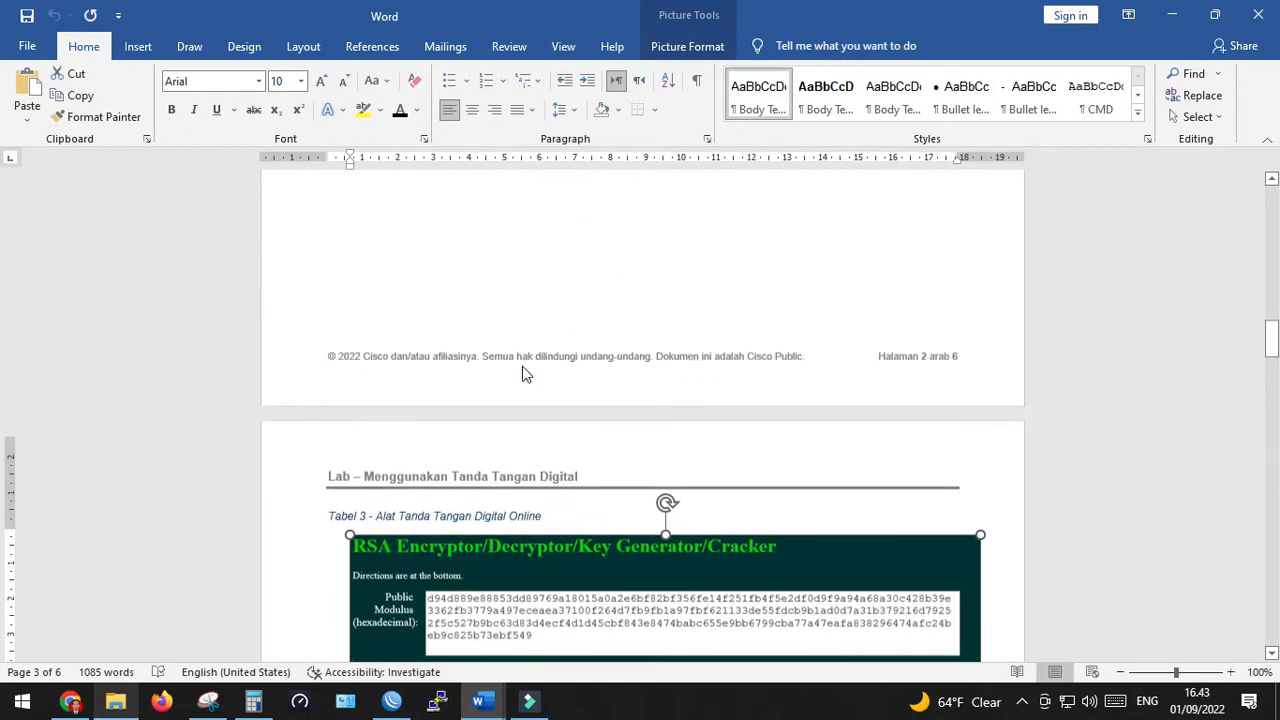
scroll(466, 404, up, 10)
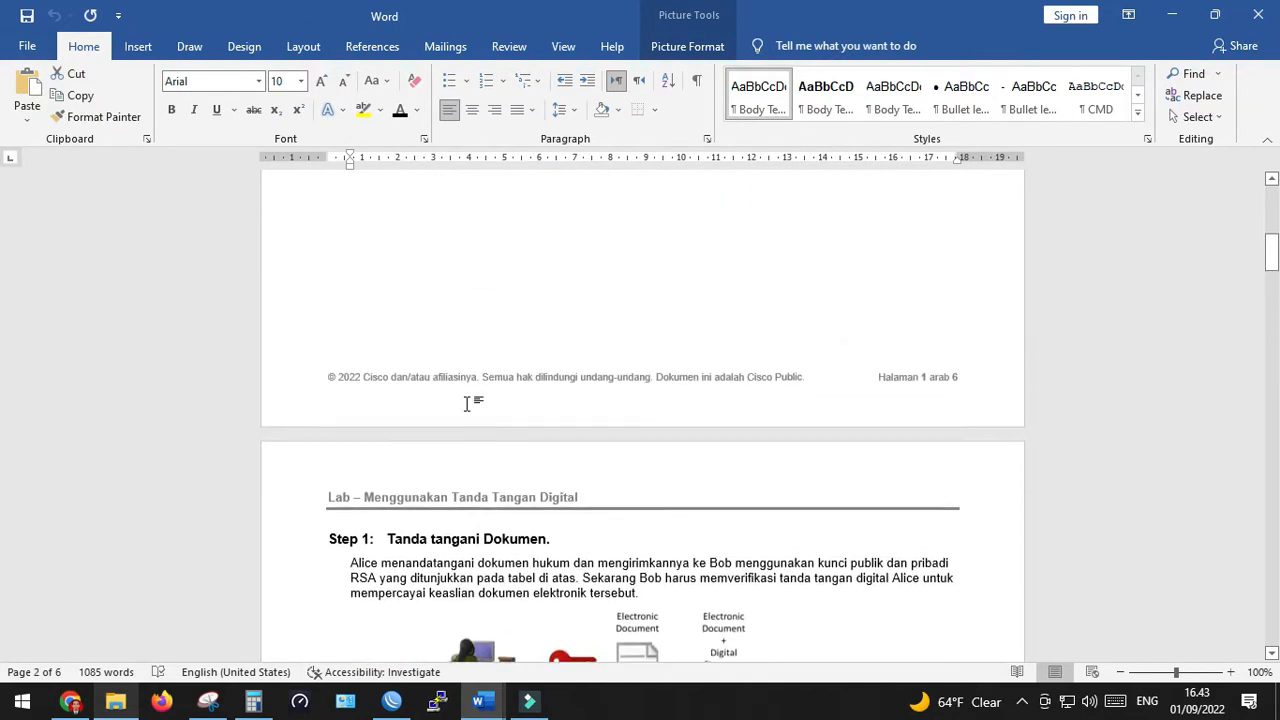
drag(483, 404, 790, 449)
key(ctrl+c)
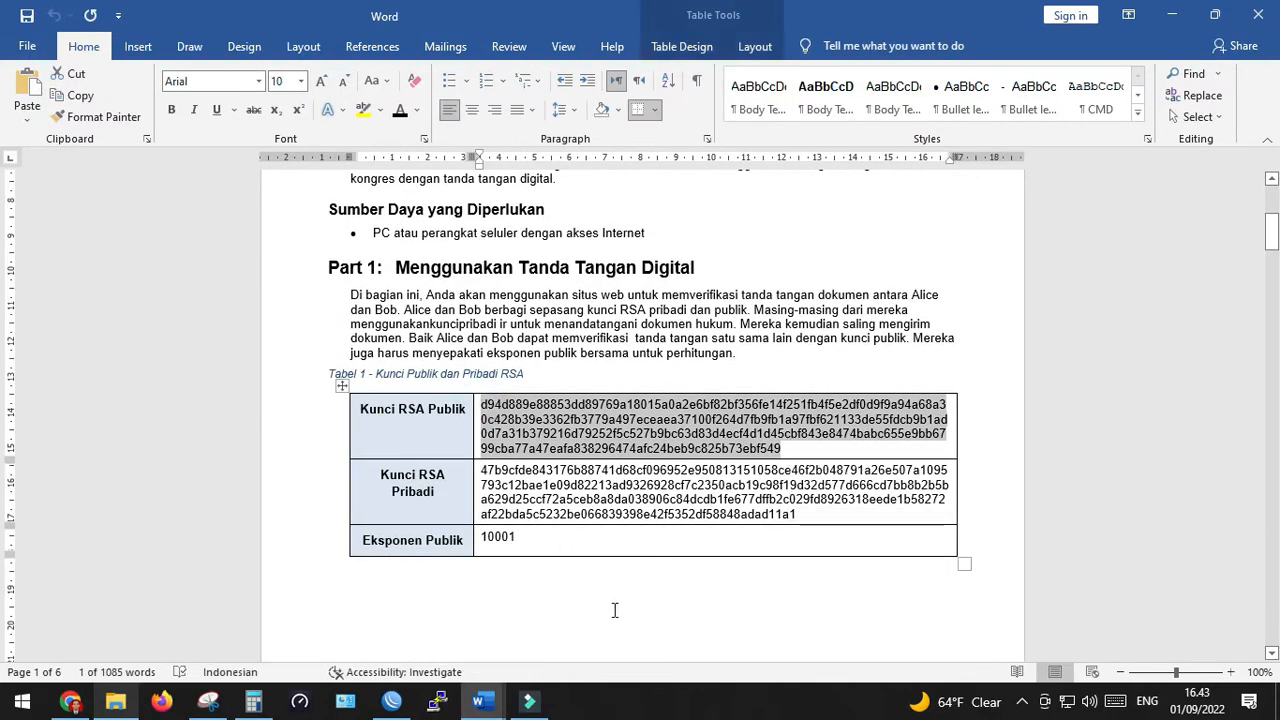
Step: Paste the copied public key into Tabel 5's Kunci Publik cell and try to widen the table's label column
scroll(746, 489, down, 20)
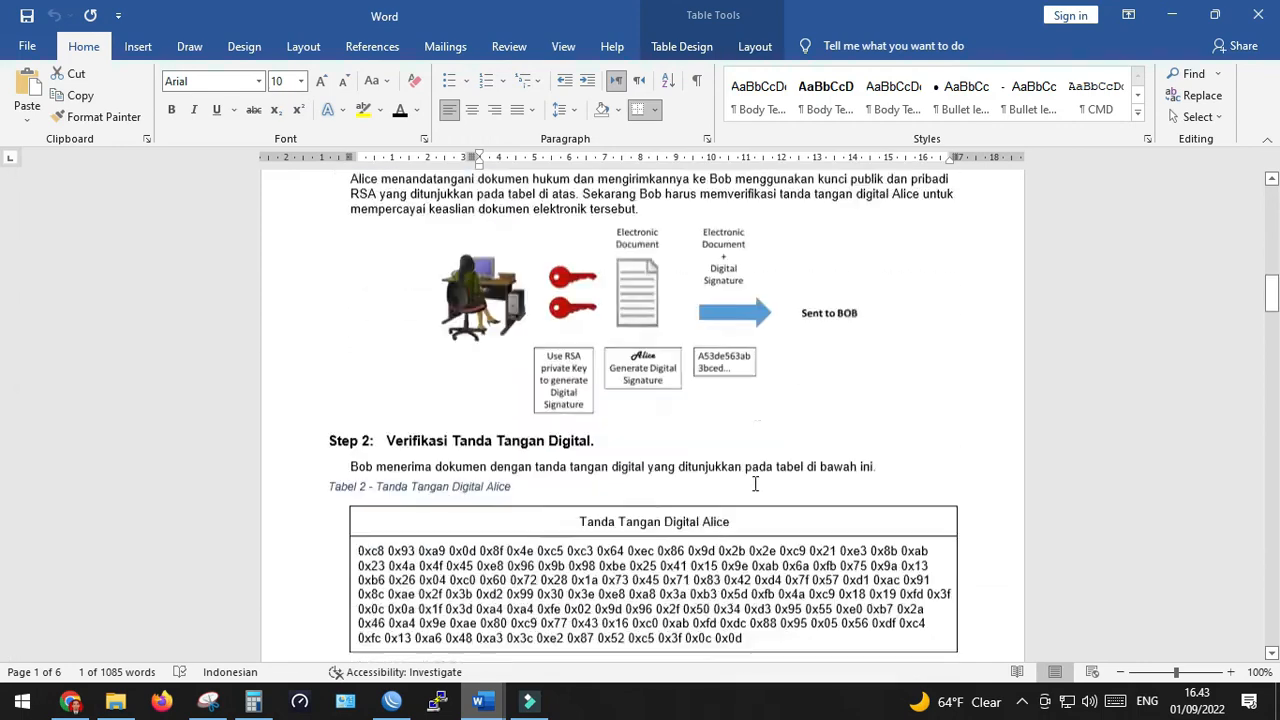
scroll(617, 505, down, 15)
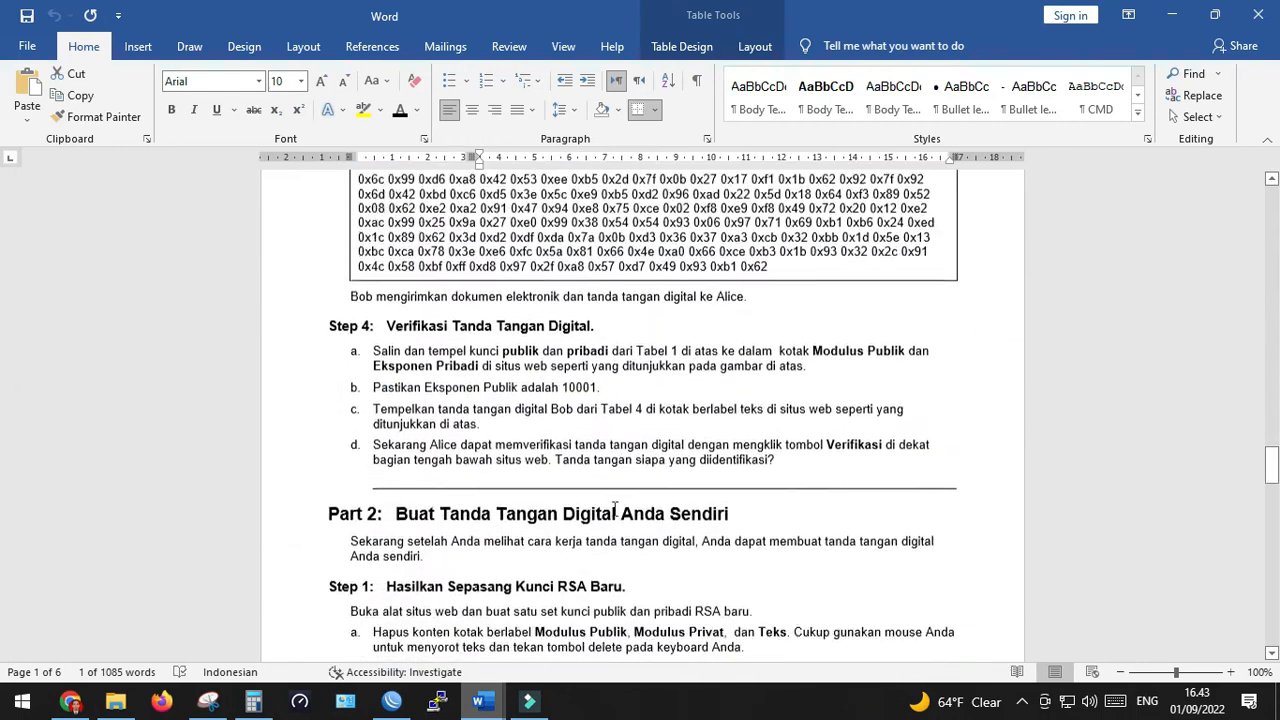
click(586, 556)
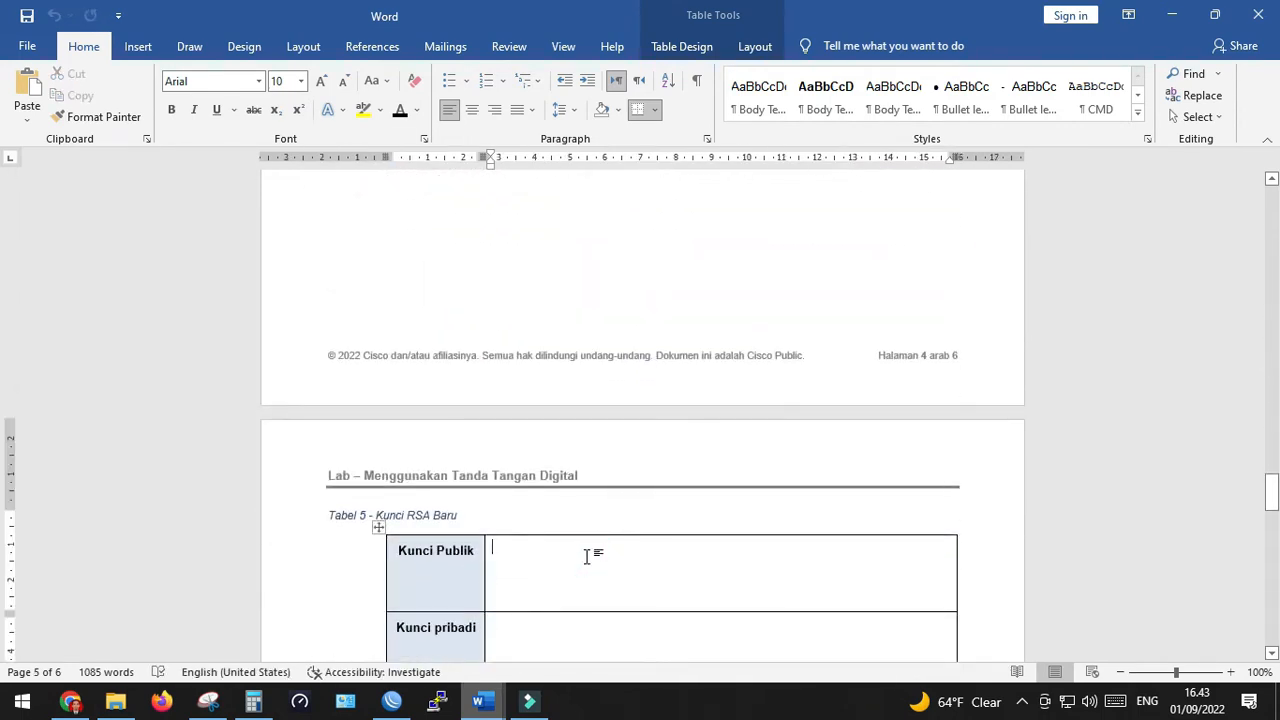
key(ctrl+v)
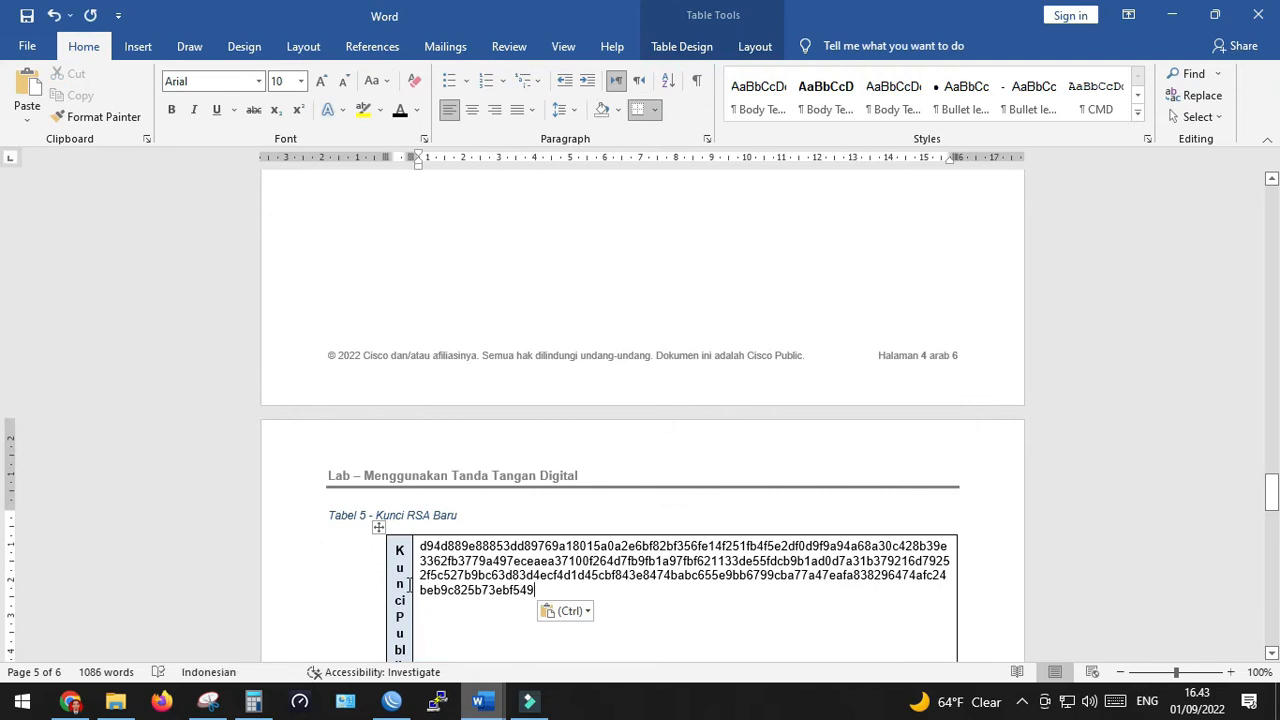
drag(413, 583, 458, 583)
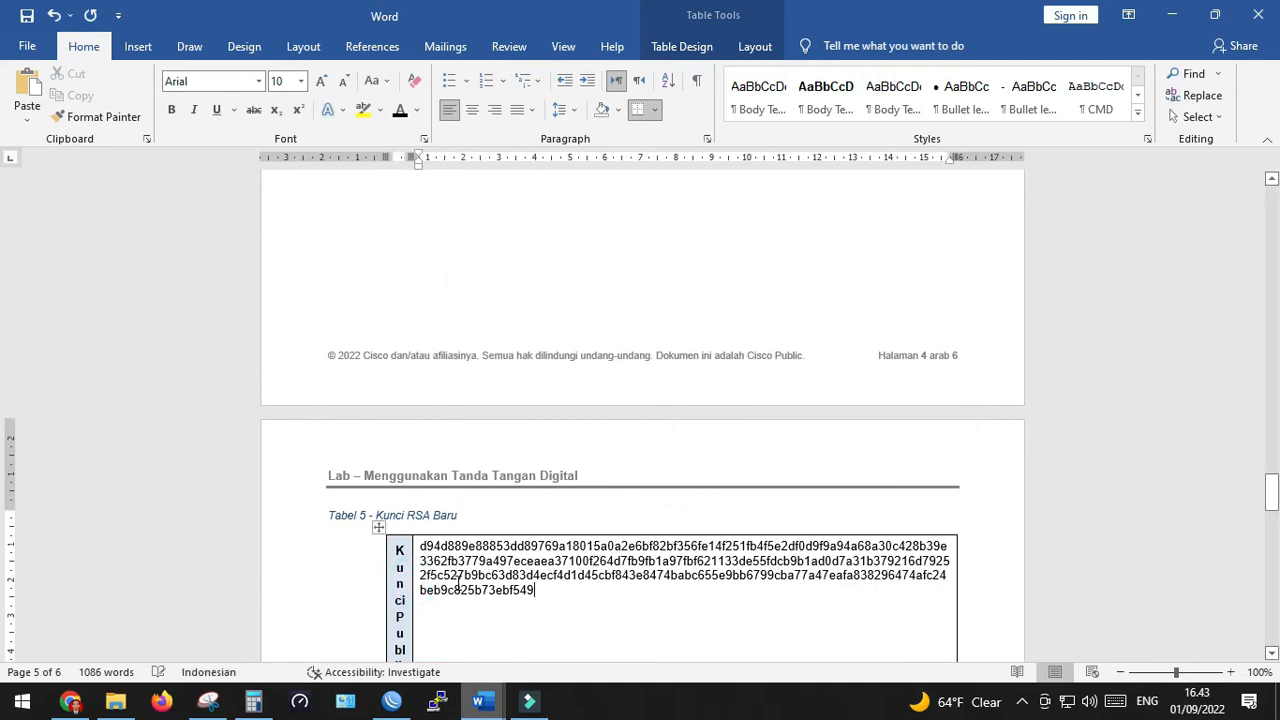
Step: Go from Tabel 5's Kunci pribadi cell back to Tabel 1 and select the full private RSA key there
scroll(514, 594, down, 6)
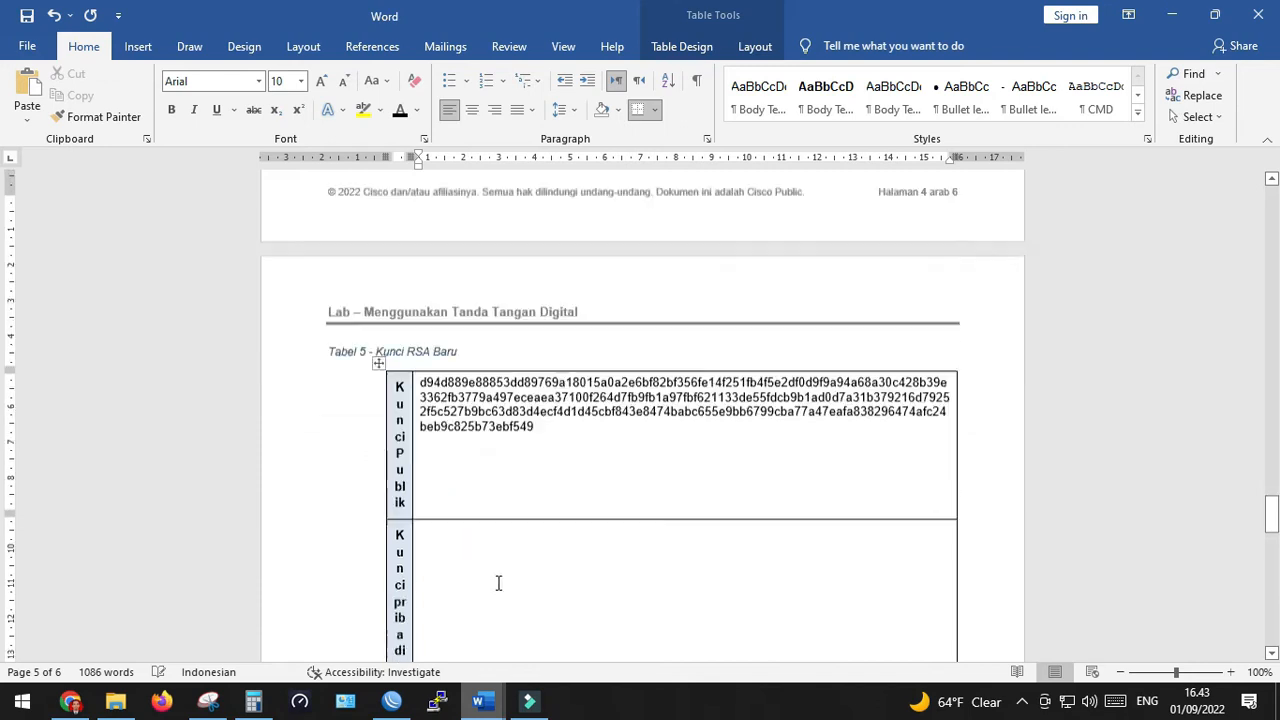
click(565, 401)
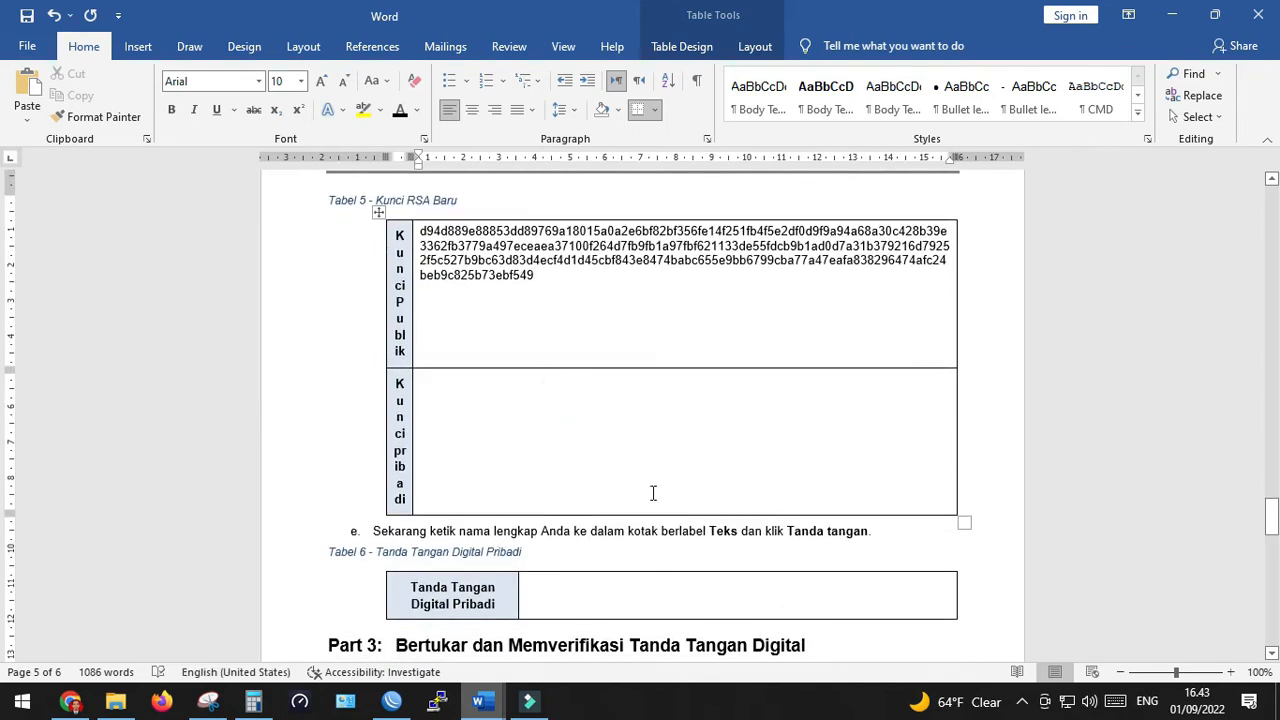
scroll(652, 500, up, 15)
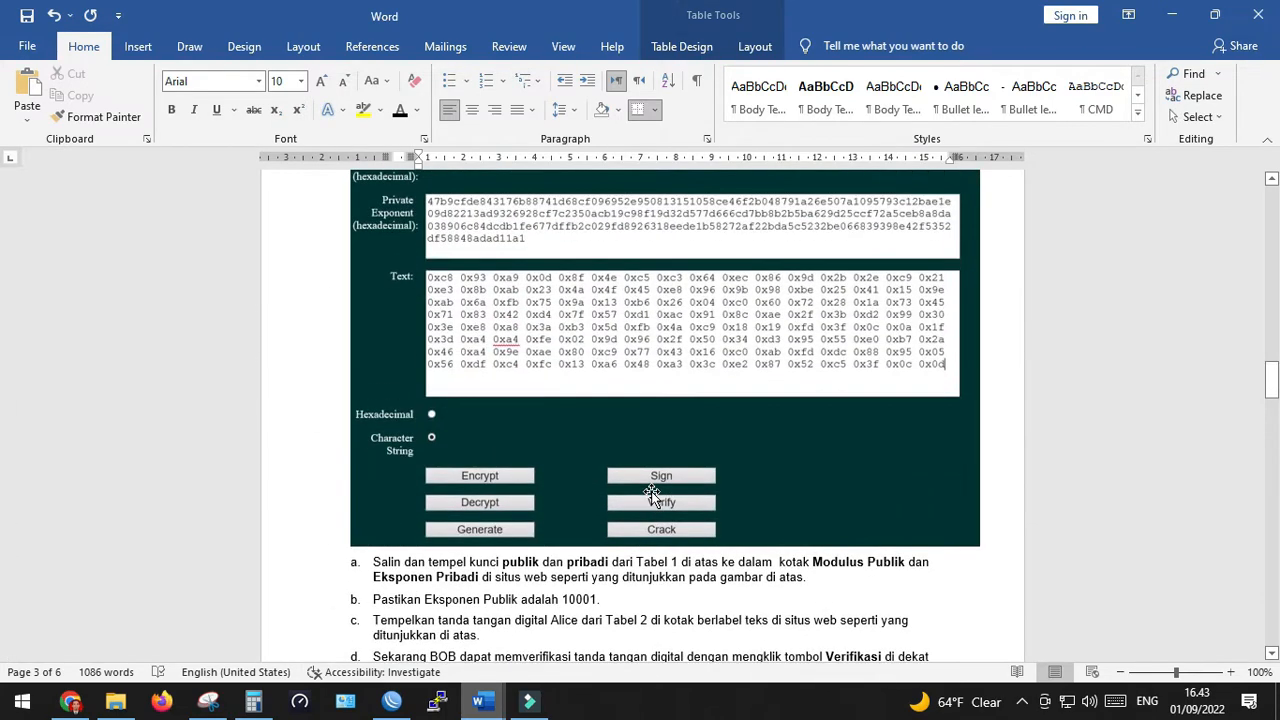
scroll(652, 494, up, 12)
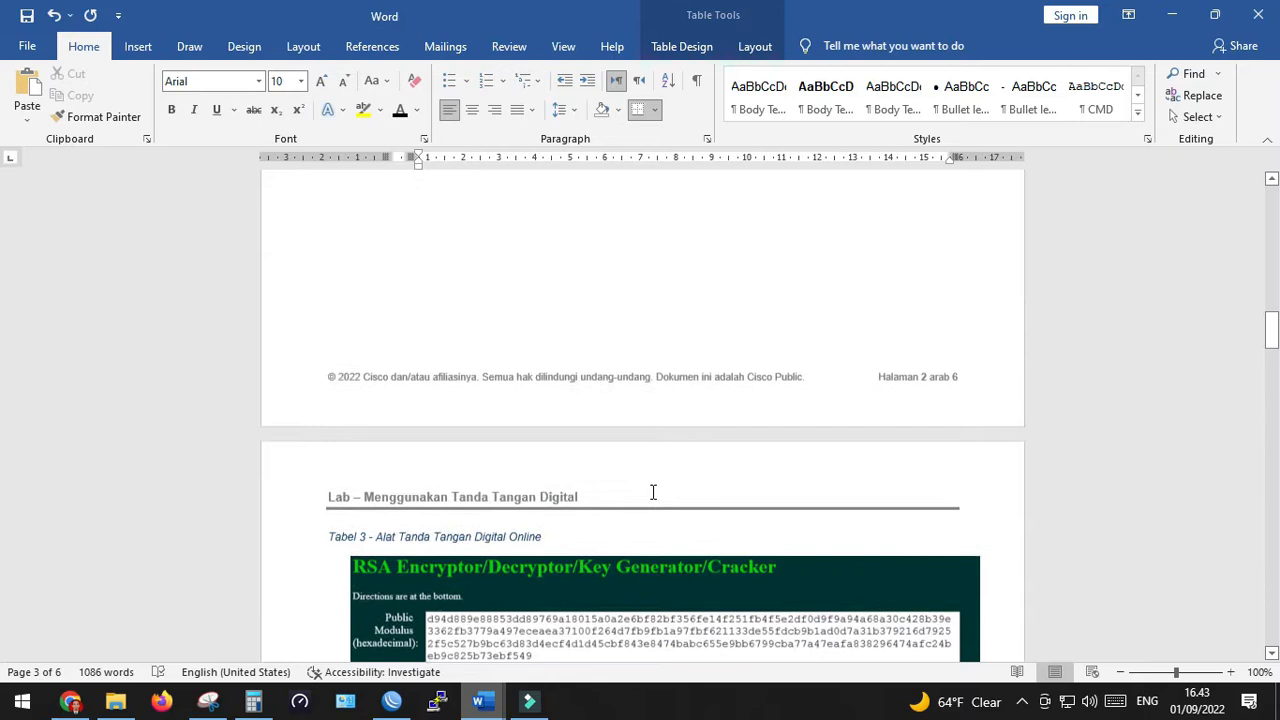
scroll(475, 349, up, 4)
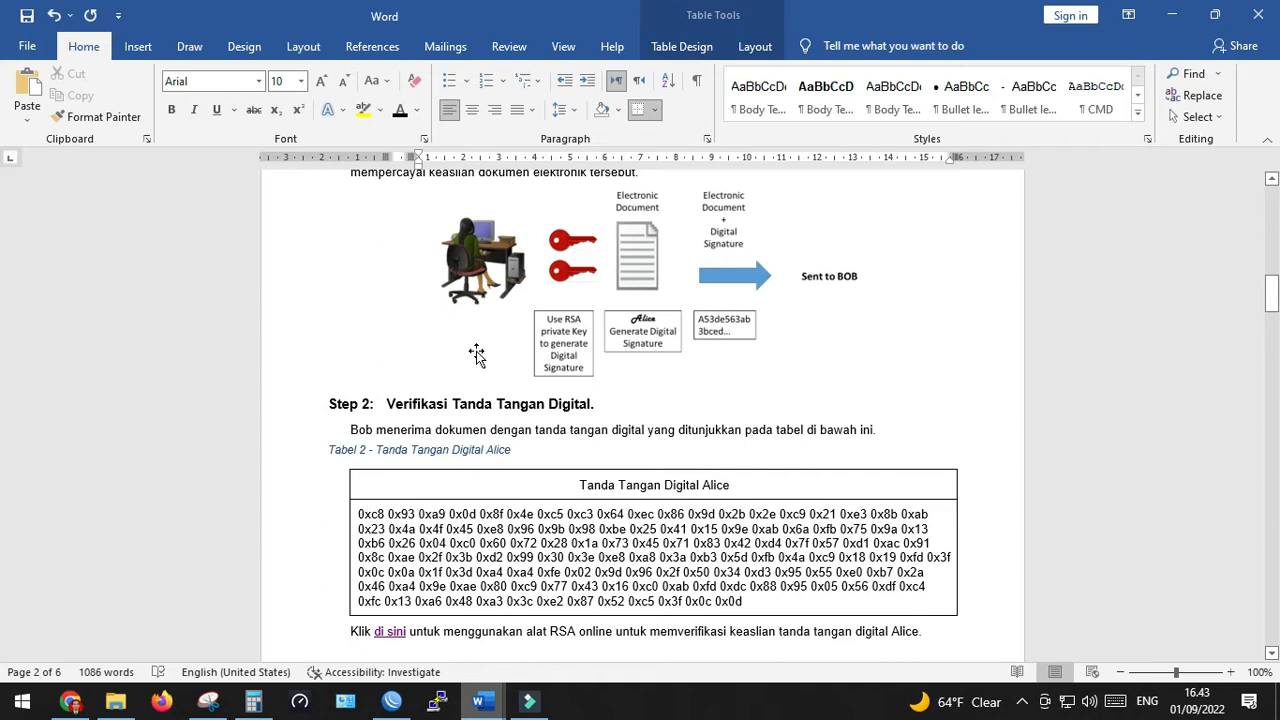
scroll(476, 353, up, 14)
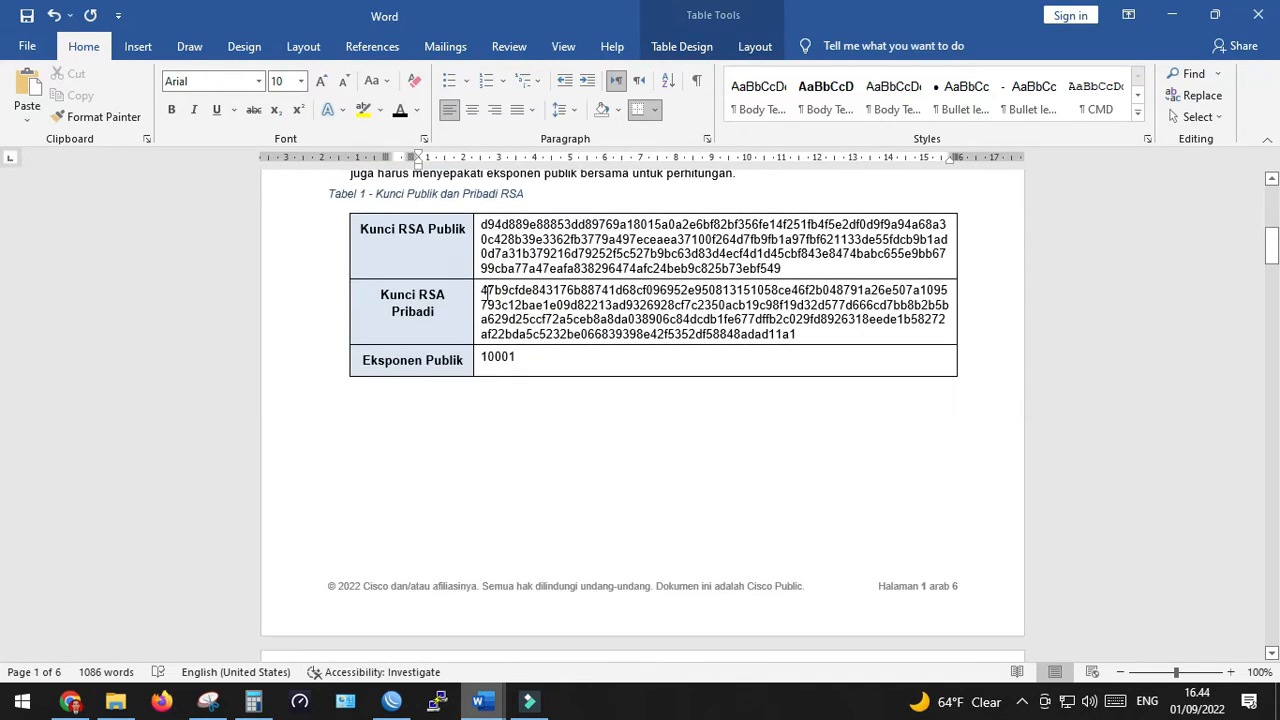
drag(483, 295, 801, 331)
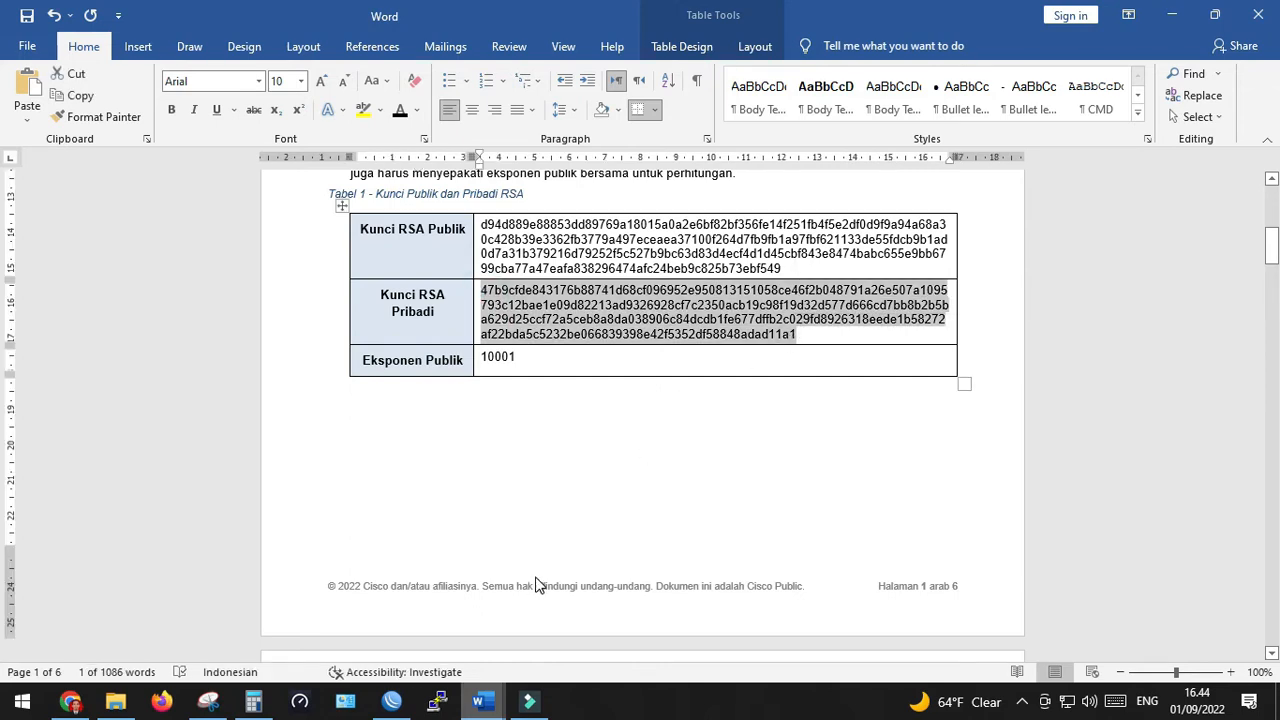
Step: Replace the blank answer line below question d, just above Step 3, with the name of the identified signer
scroll(539, 577, down, 8)
scroll(539, 577, down, 15)
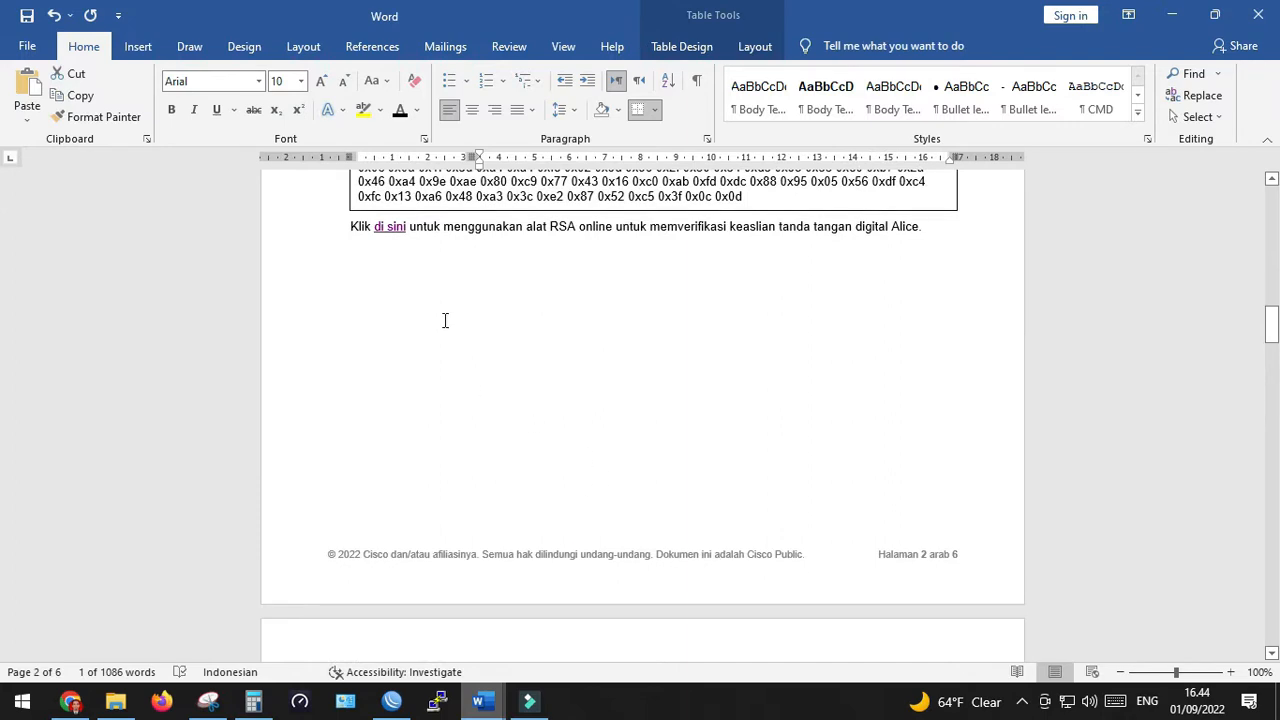
scroll(491, 390, down, 9)
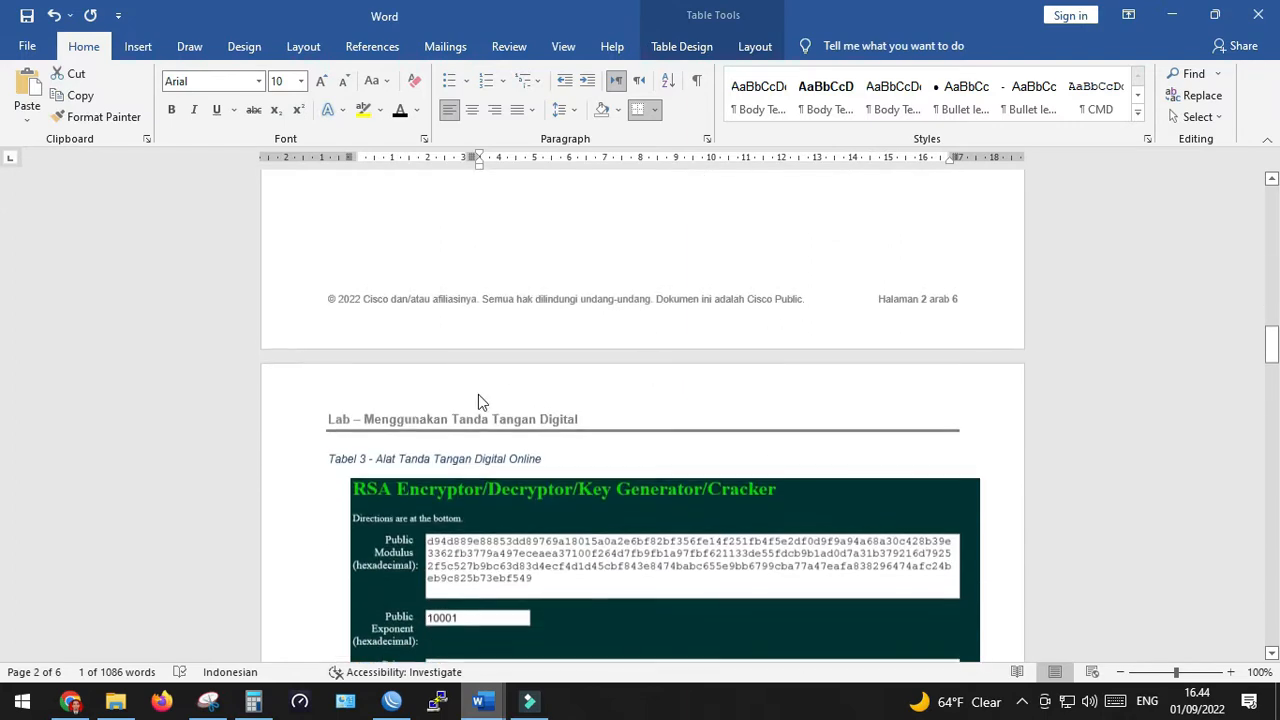
scroll(468, 399, down, 2)
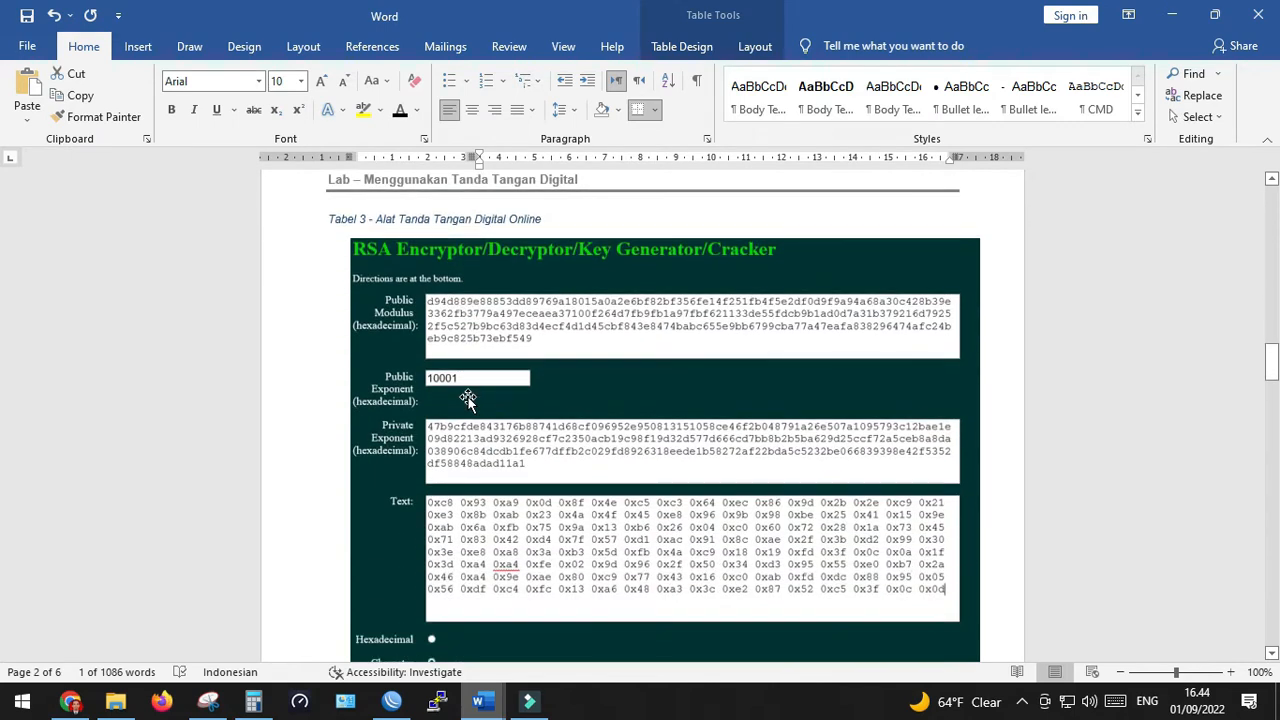
scroll(468, 399, down, 15)
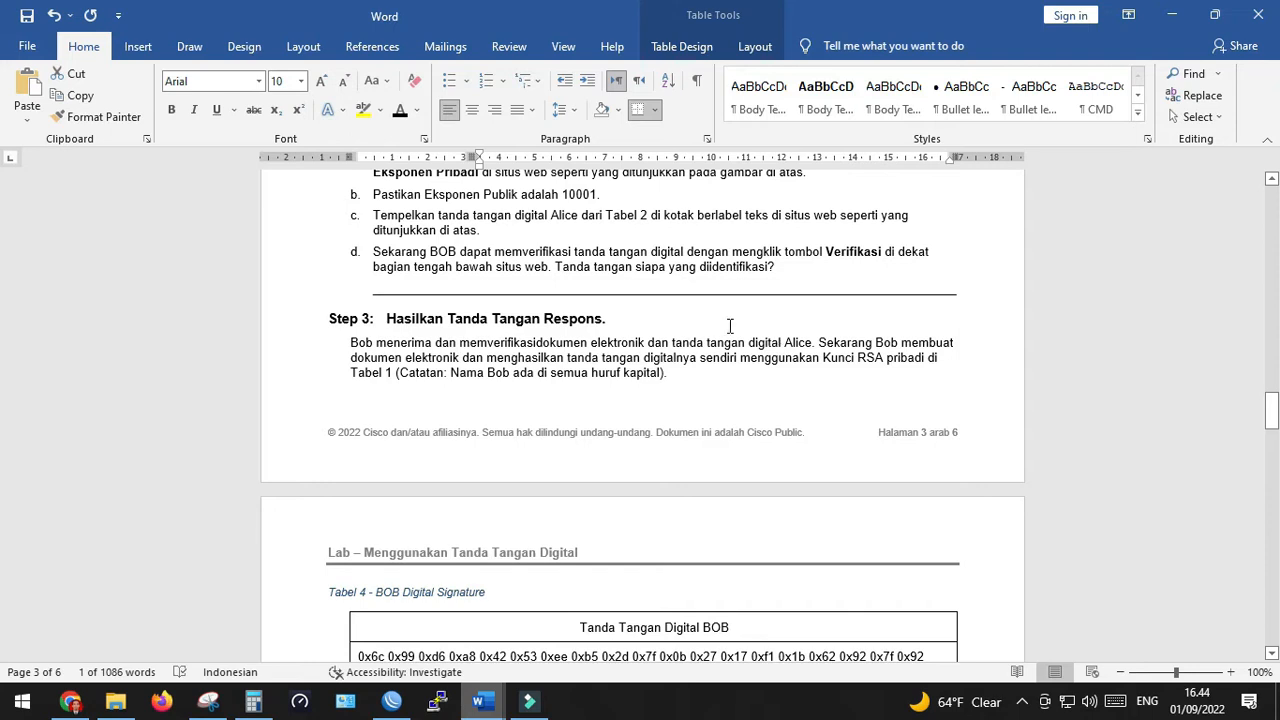
drag(377, 287, 966, 295)
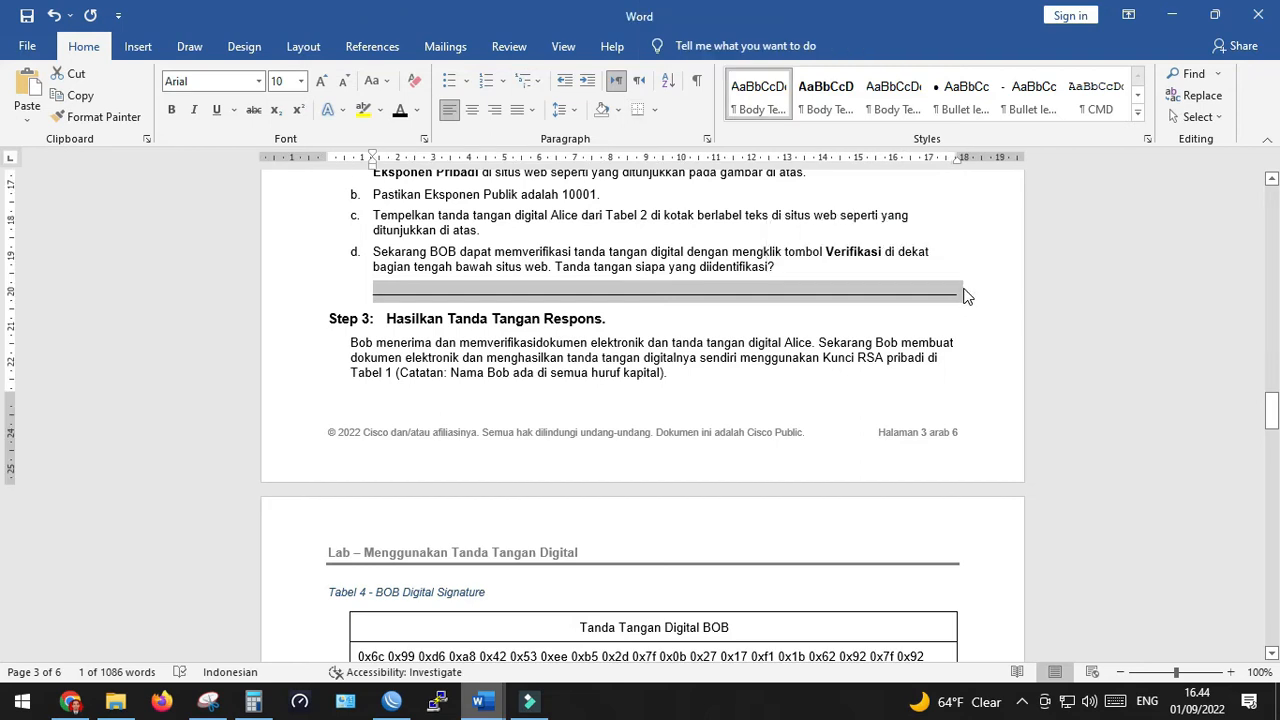
text(Alice)
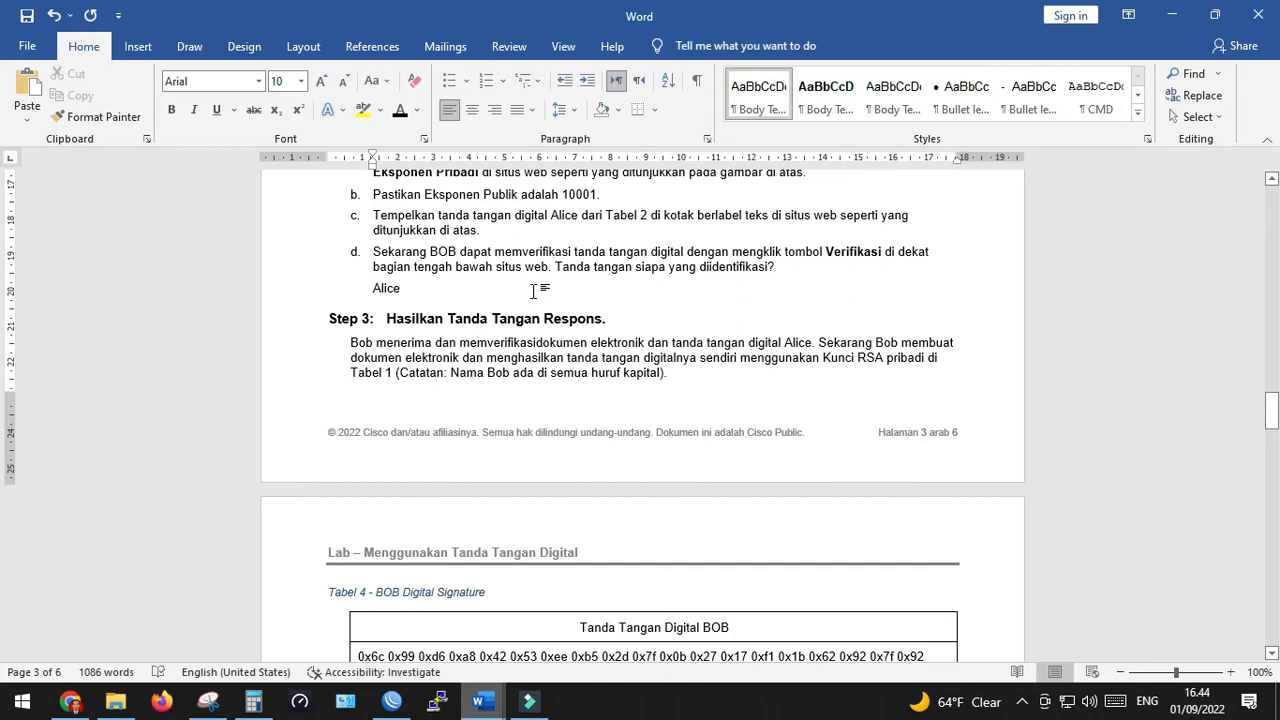
click(533, 291)
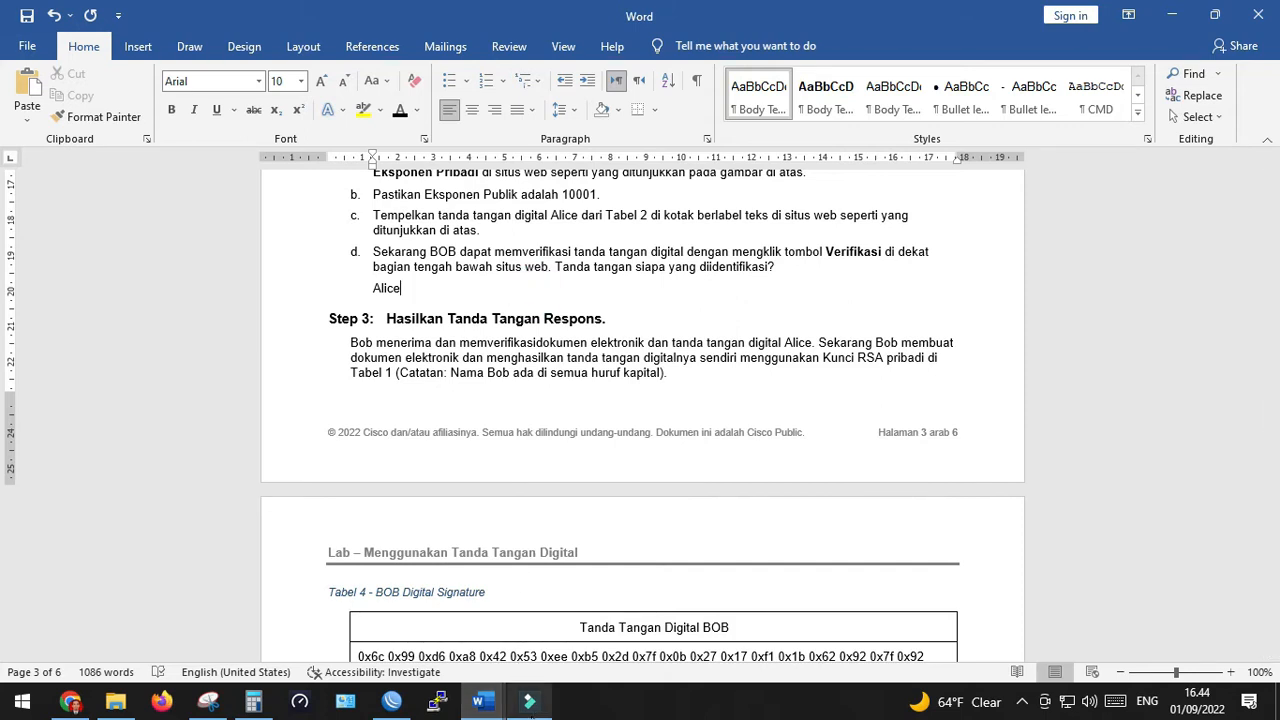
Step: Switch to the RSA tool in the browser and replace the name in the Text field with the Tabel 4 signer's name
click(70, 701)
scroll(468, 230, up, 3)
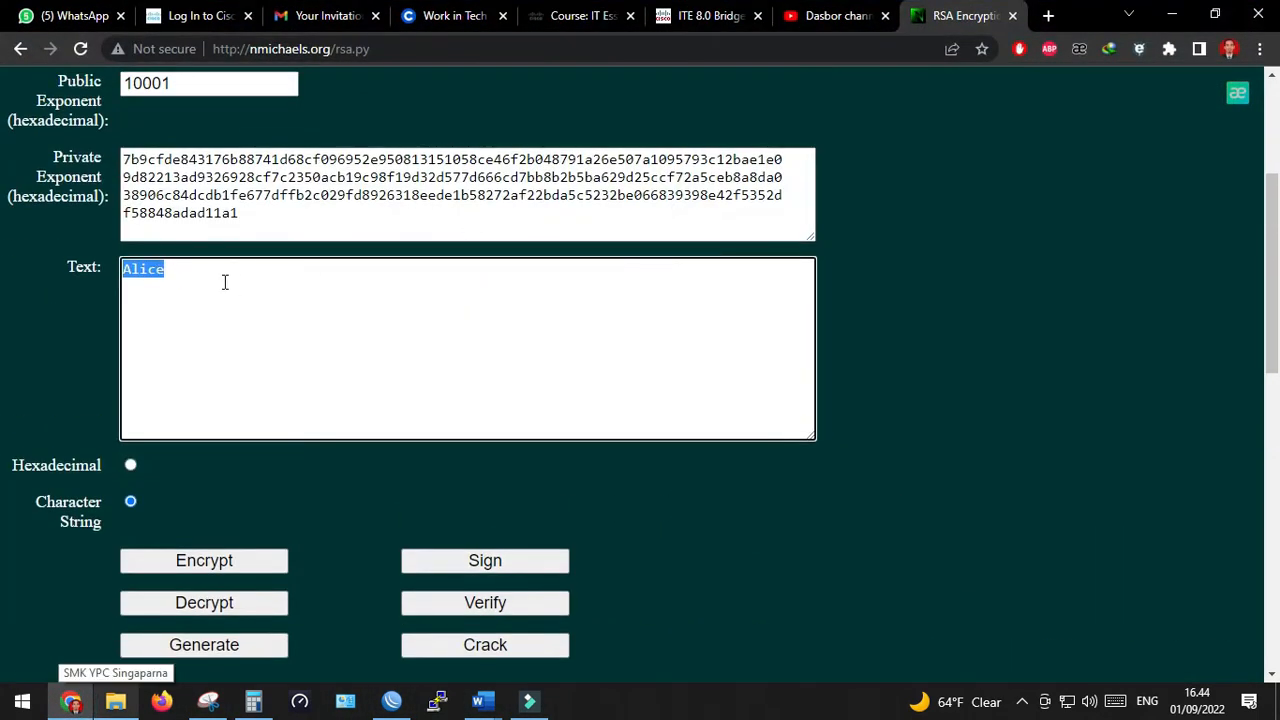
scroll(228, 272, up, 2)
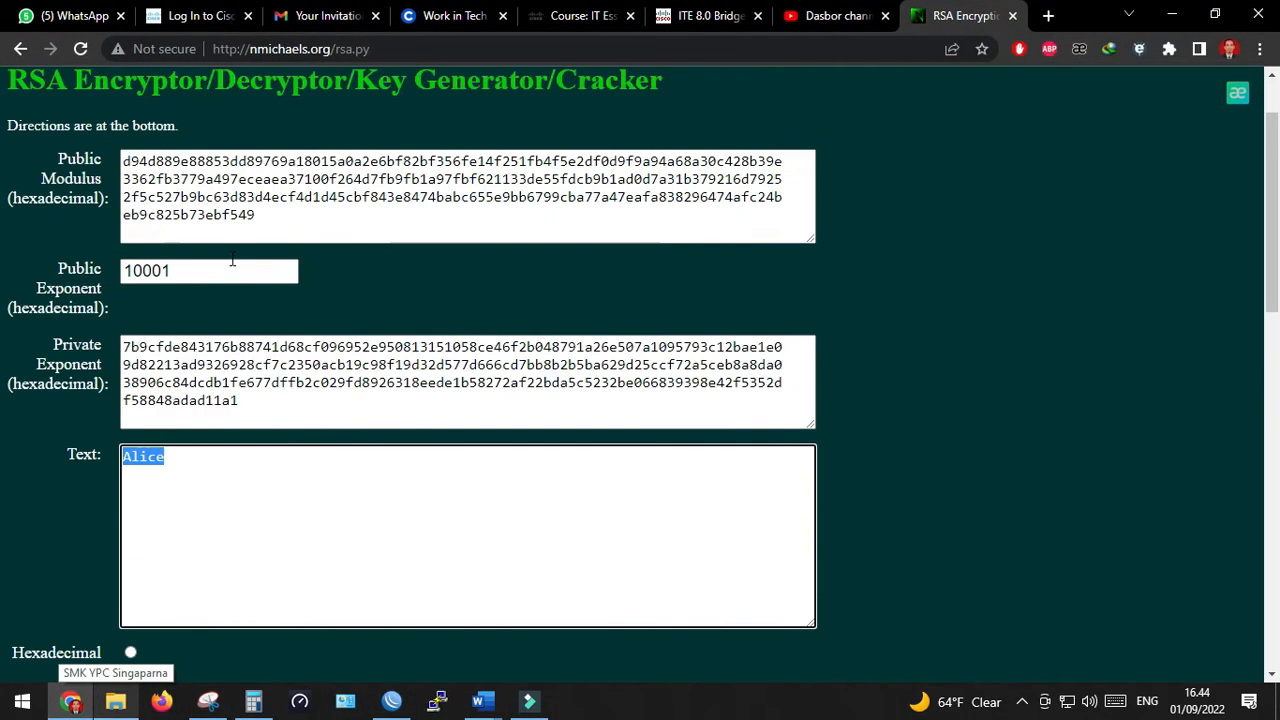
scroll(228, 258, down, 3)
click(190, 180)
key(BackSpace)
key(BackSpace)
key(BackSpace)
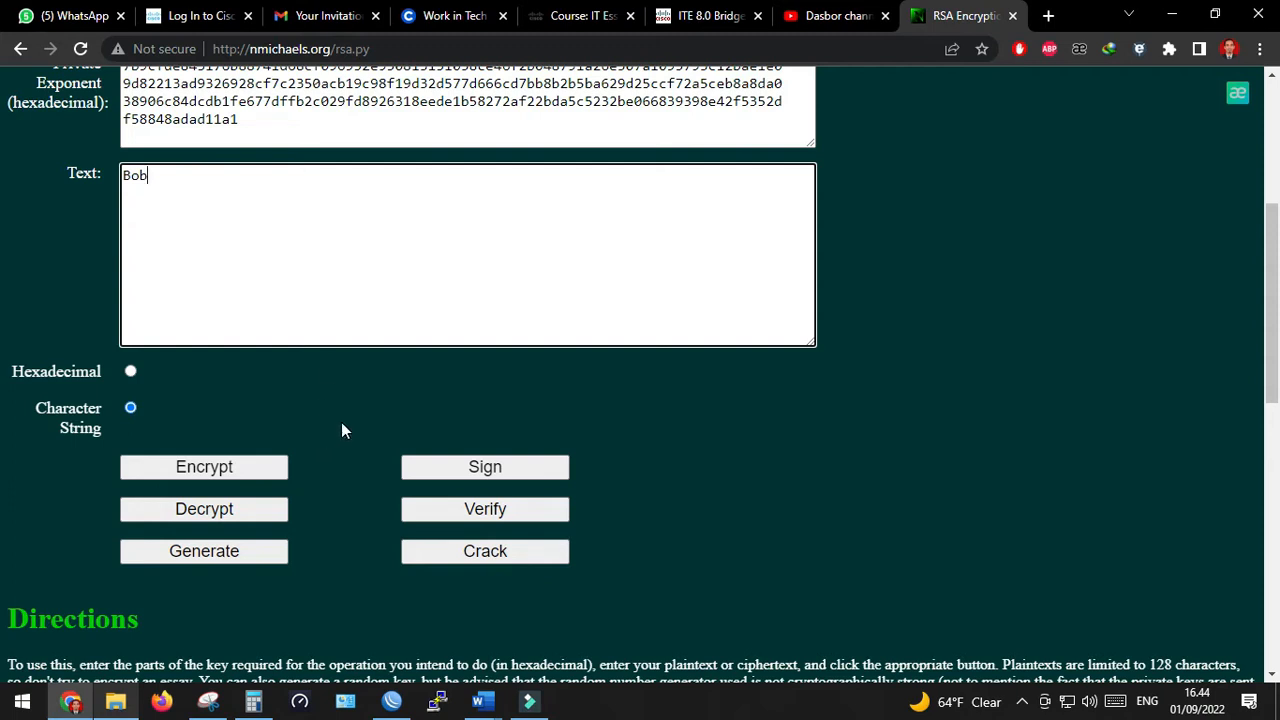
scroll(391, 410, up, 3)
scroll(391, 410, down, 1)
scroll(391, 410, up, 2)
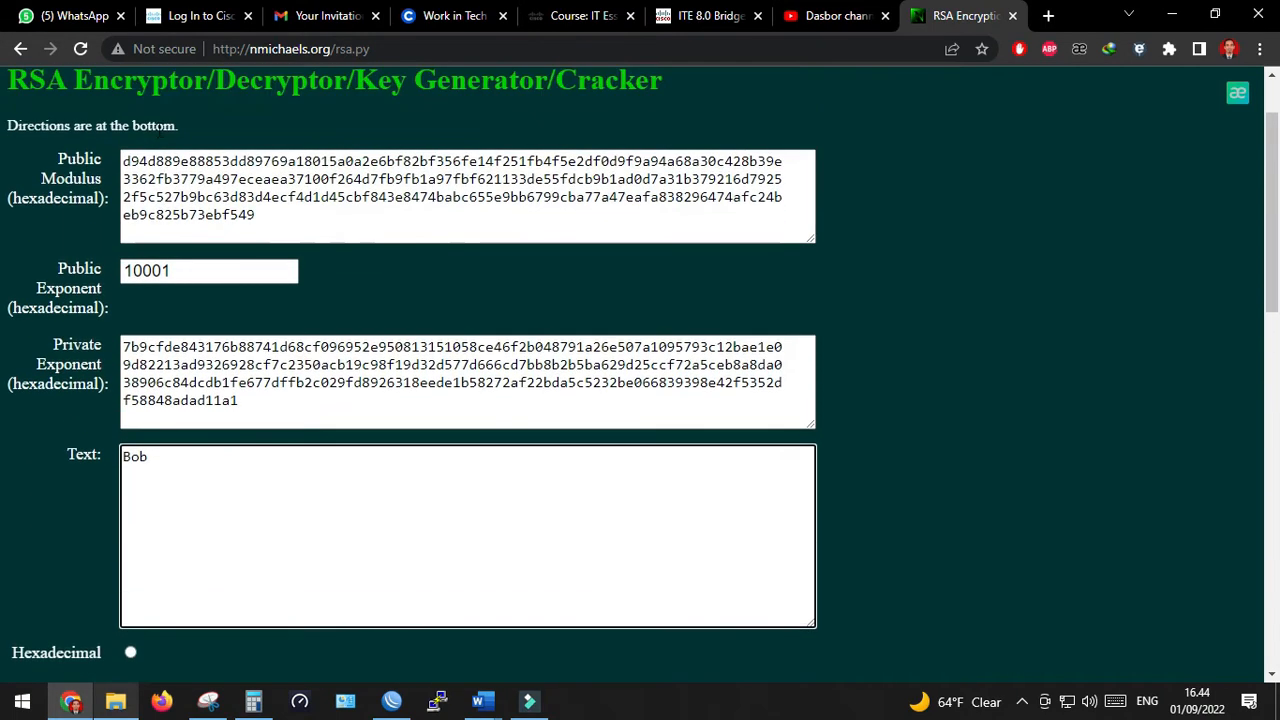
Step: Clear the Public Modulus and Private Exponent fields, then try to sign the text and return to the form
drag(128, 162, 289, 218)
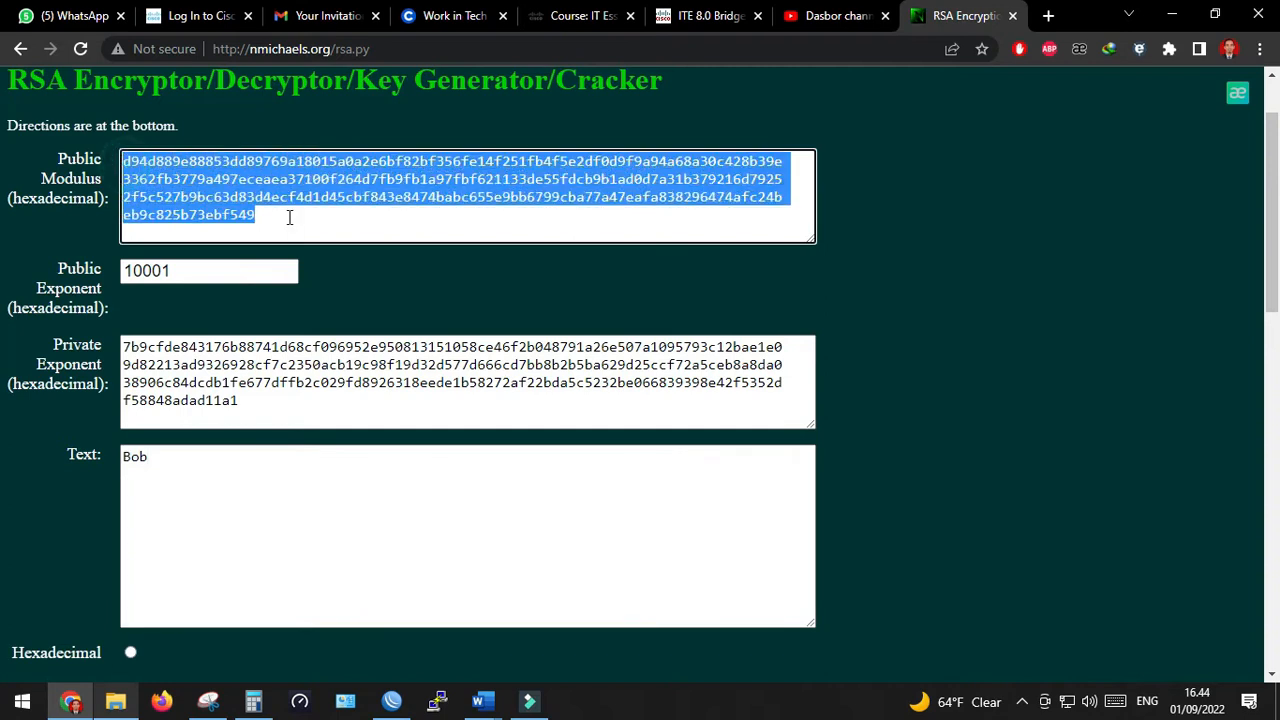
key(Delete)
drag(126, 345, 272, 403)
key(Delete)
scroll(431, 399, down, 1)
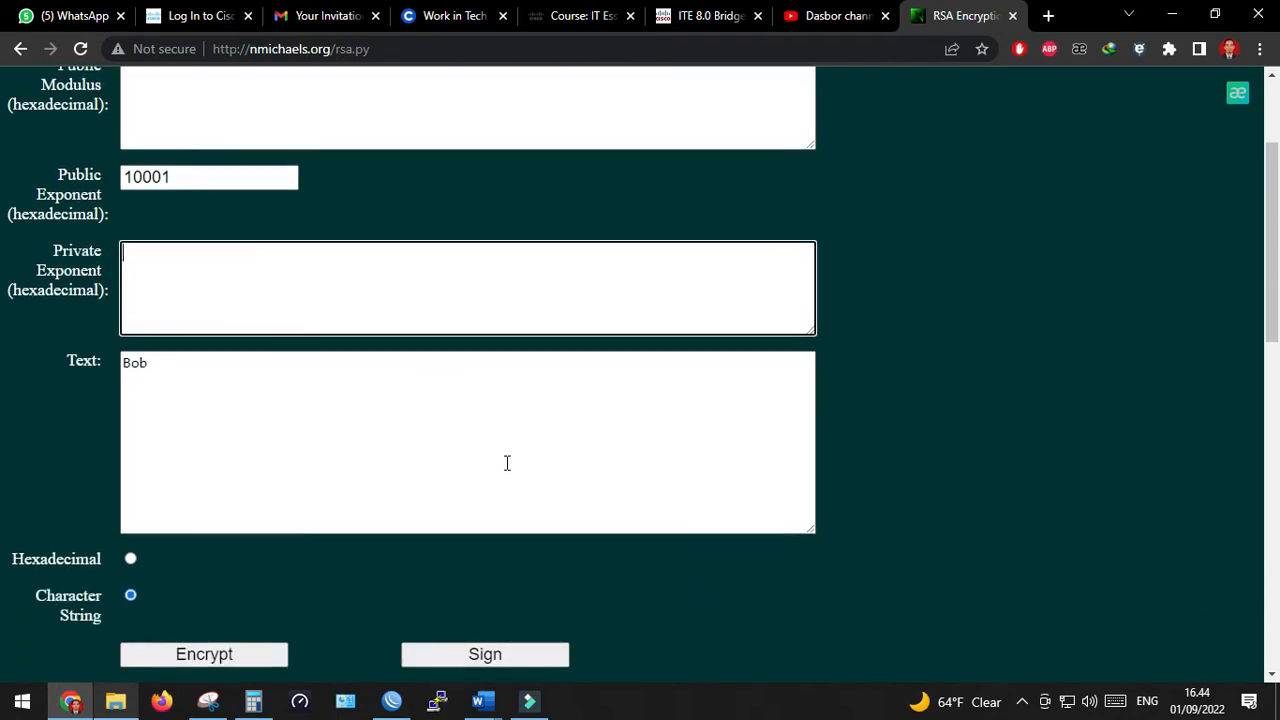
click(498, 665)
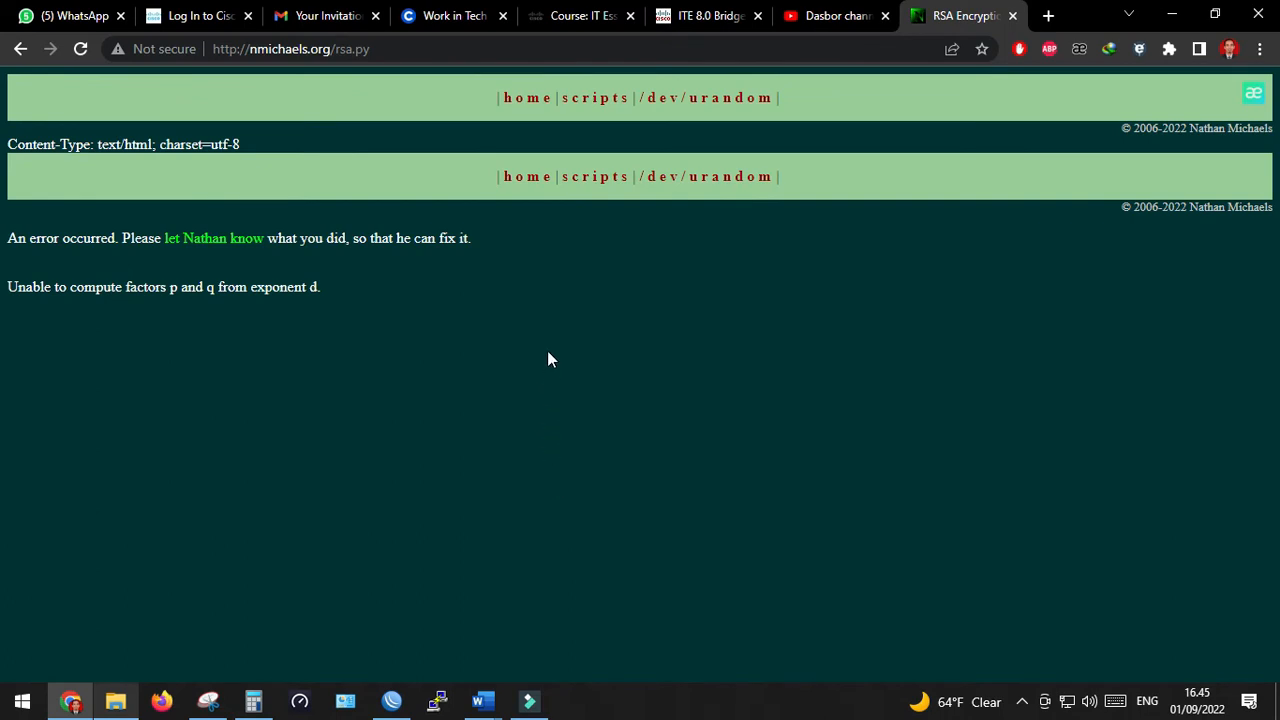
click(18, 48)
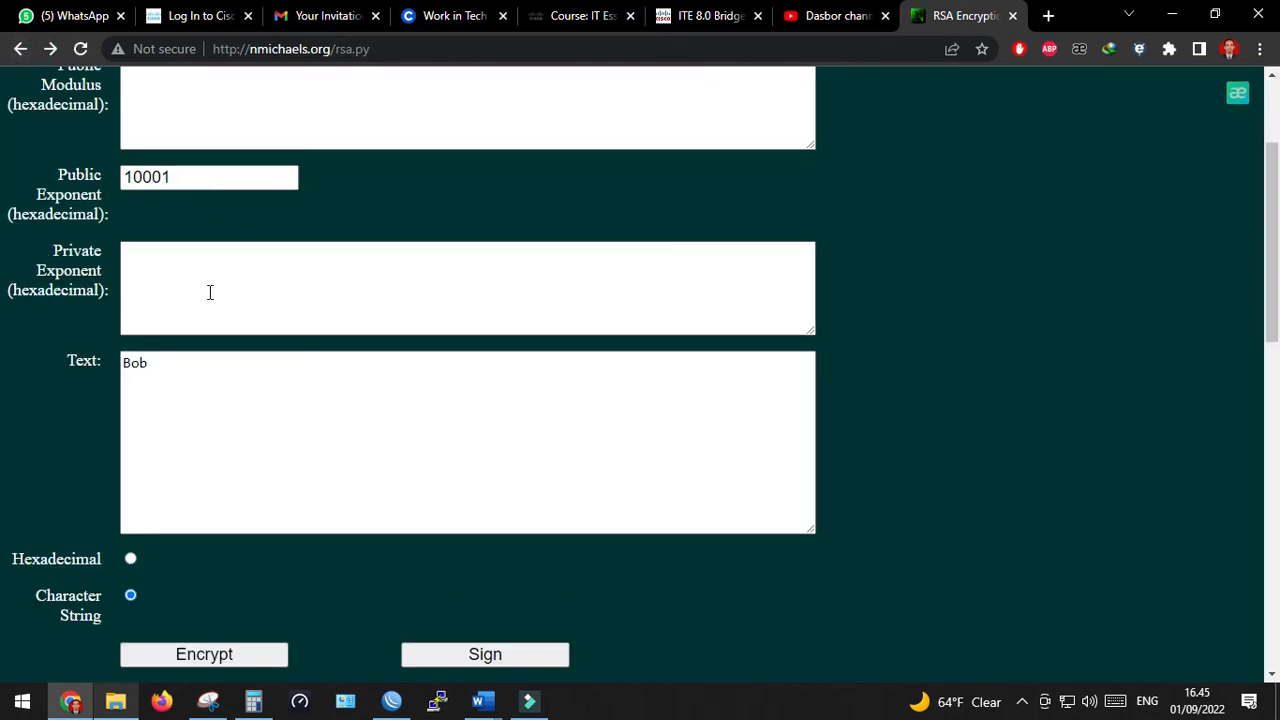
Step: Generate a new RSA key pair with 10001 as the public exponent
click(179, 359)
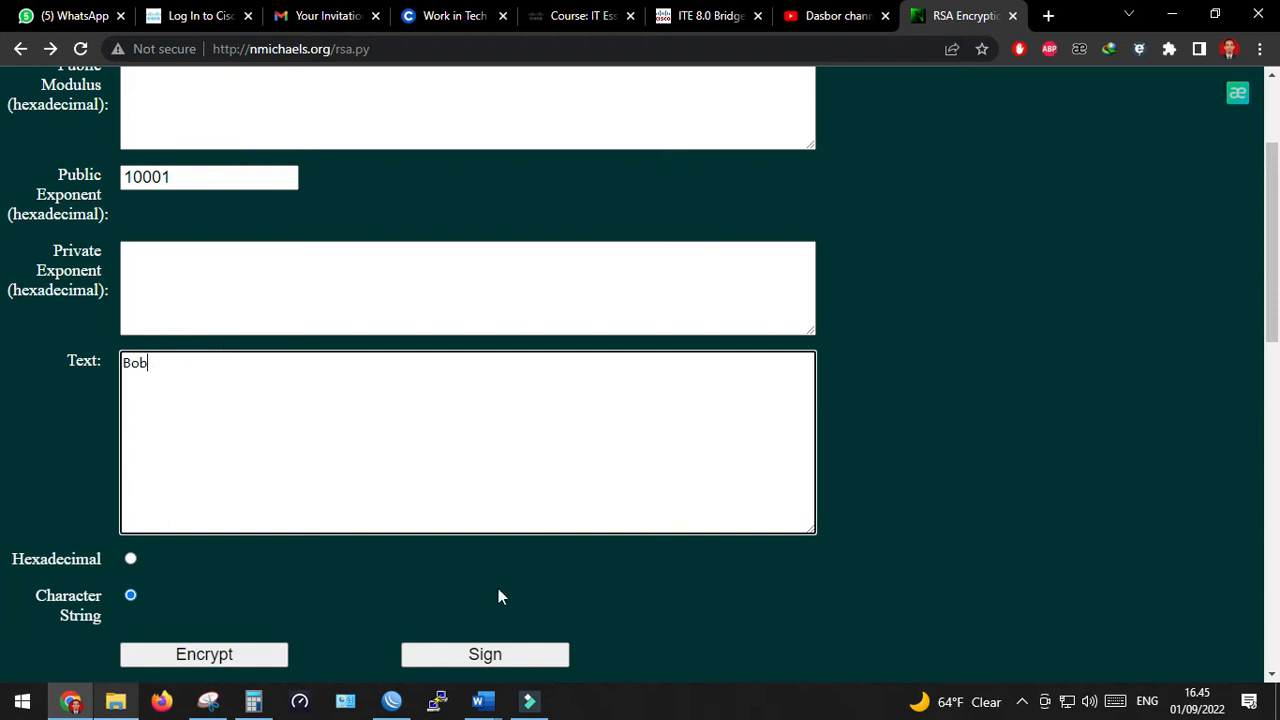
scroll(498, 597, down, 1)
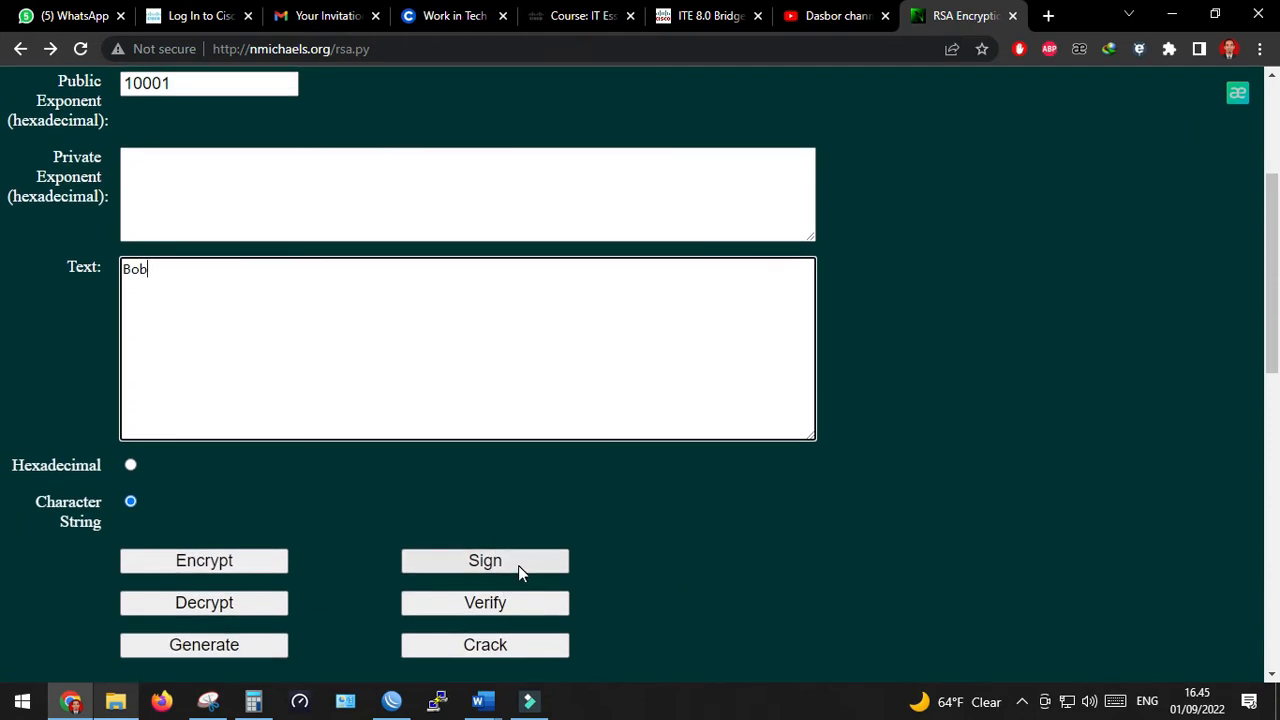
click(204, 645)
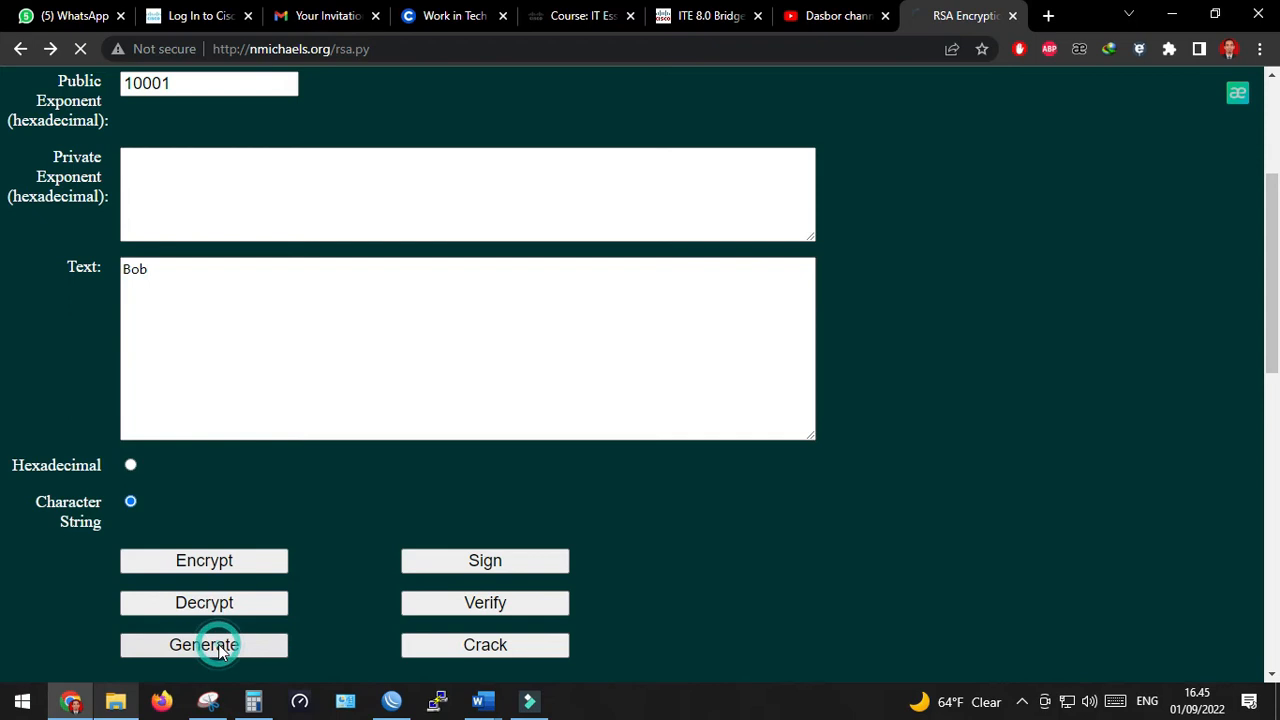
Step: Generate another RSA key pair with 10001 as the public exponent and select the new Public Modulus value
scroll(265, 538, down, 1)
scroll(265, 538, down, 3)
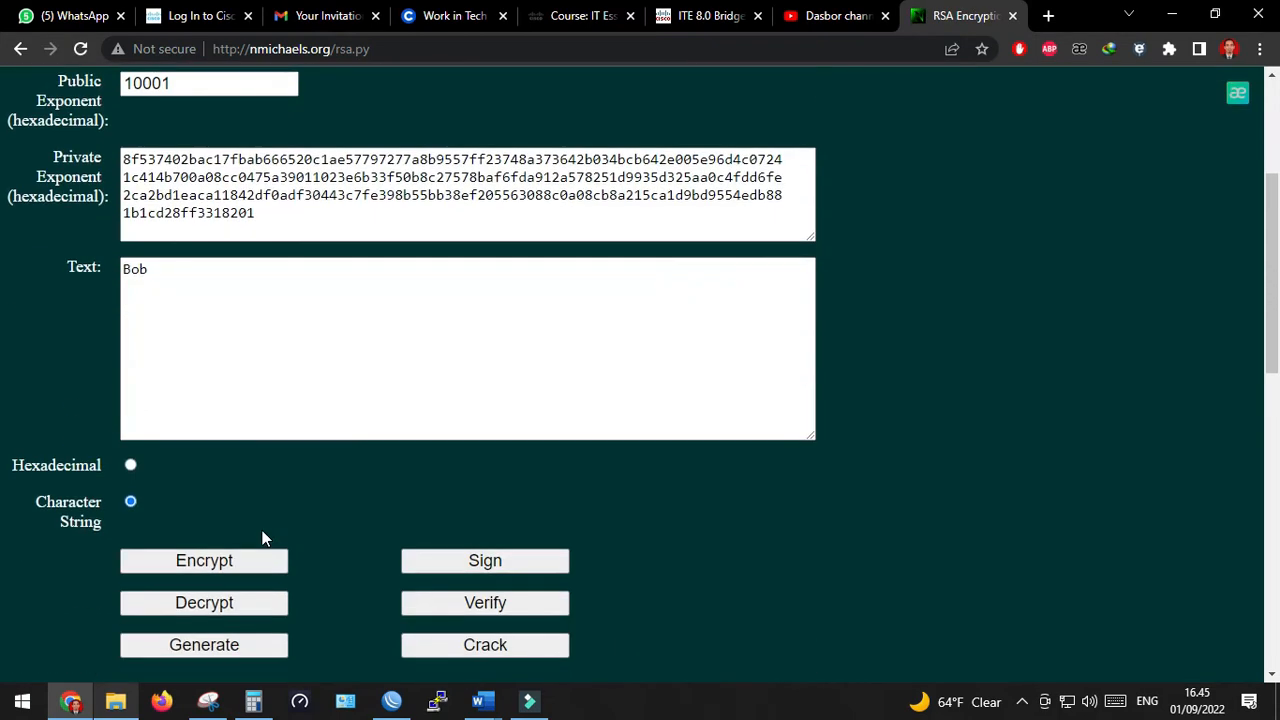
scroll(262, 538, up, 3)
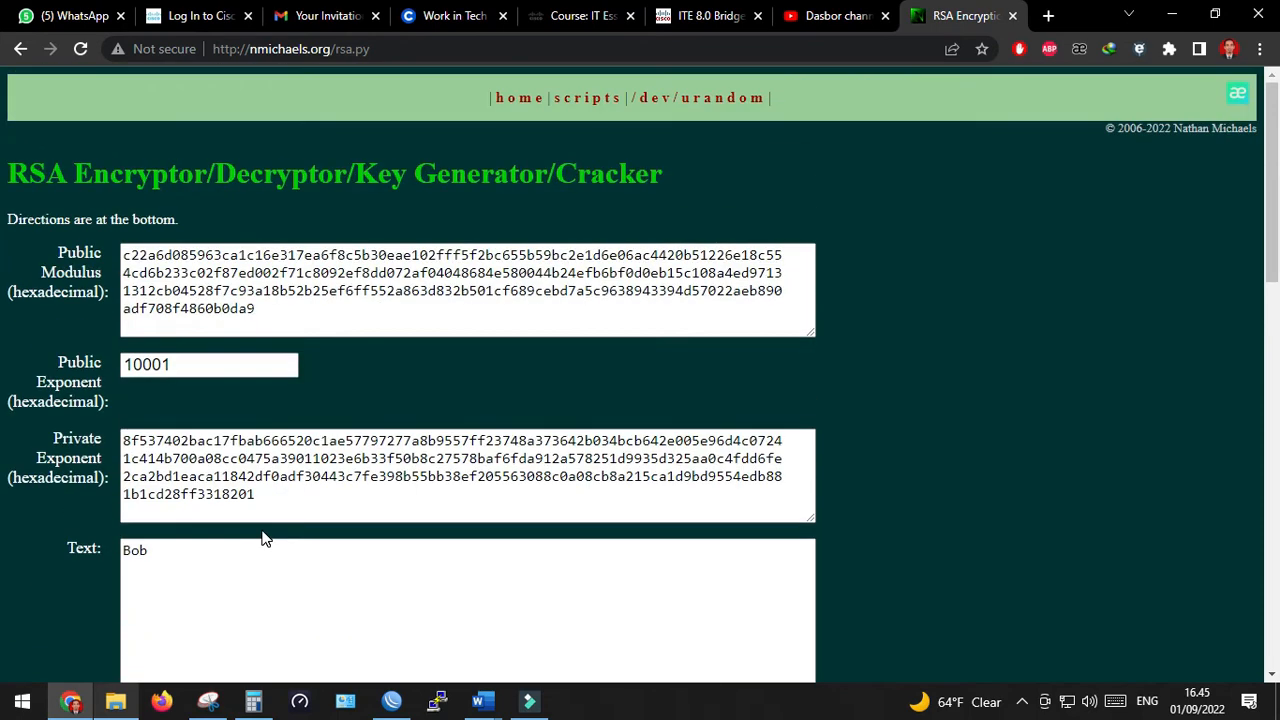
scroll(262, 538, down, 4)
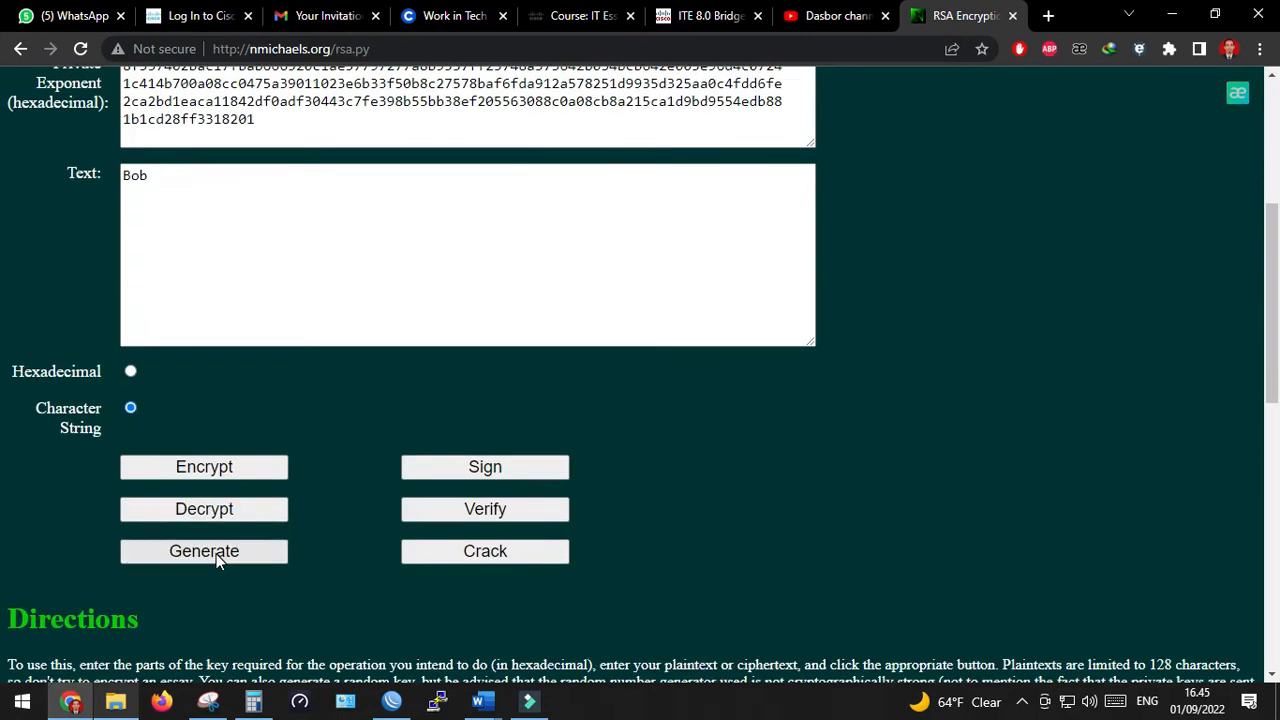
click(216, 553)
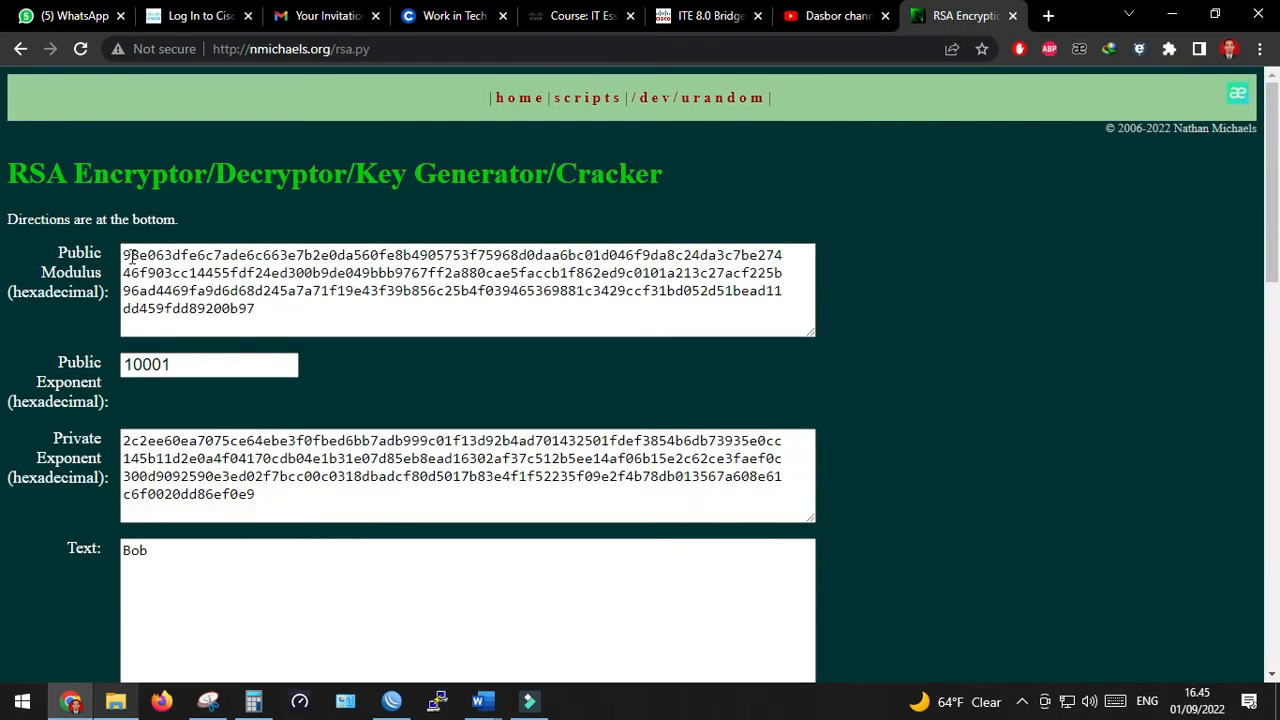
drag(125, 257, 282, 311)
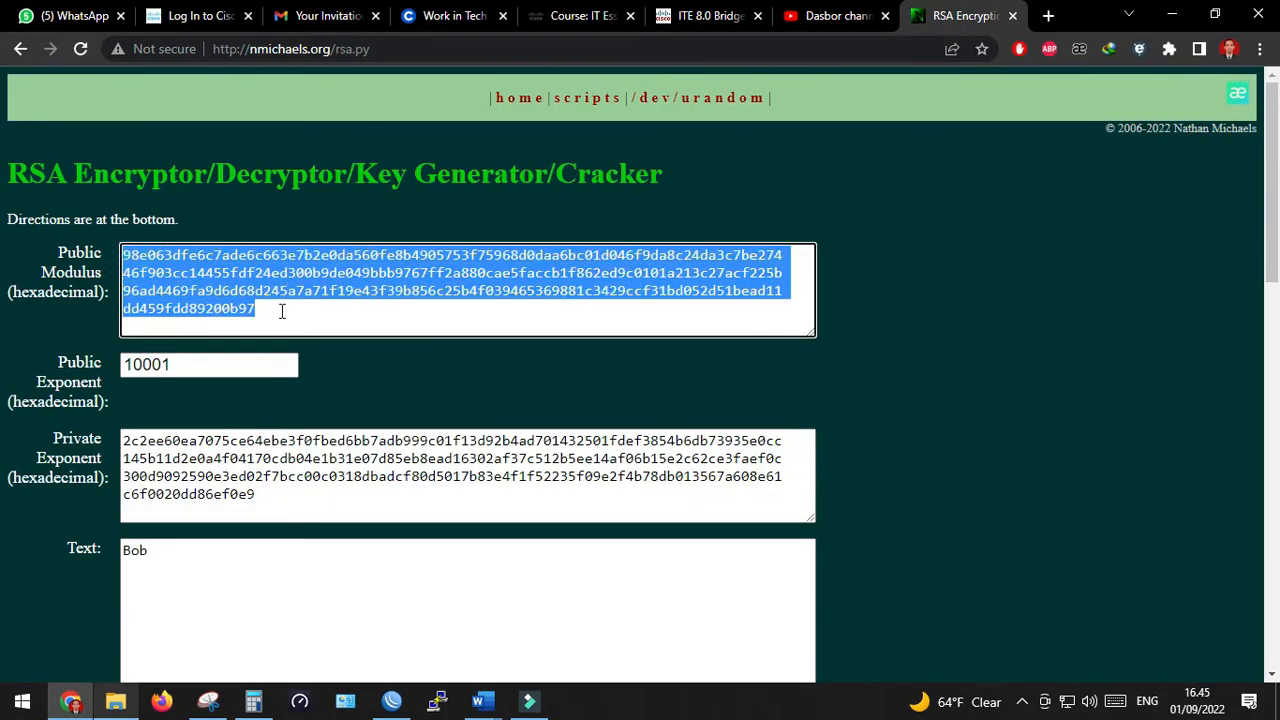
Step: Switch to the translated lab document in Word and review its verification and response signature instructions and key and signature tables
click(482, 701)
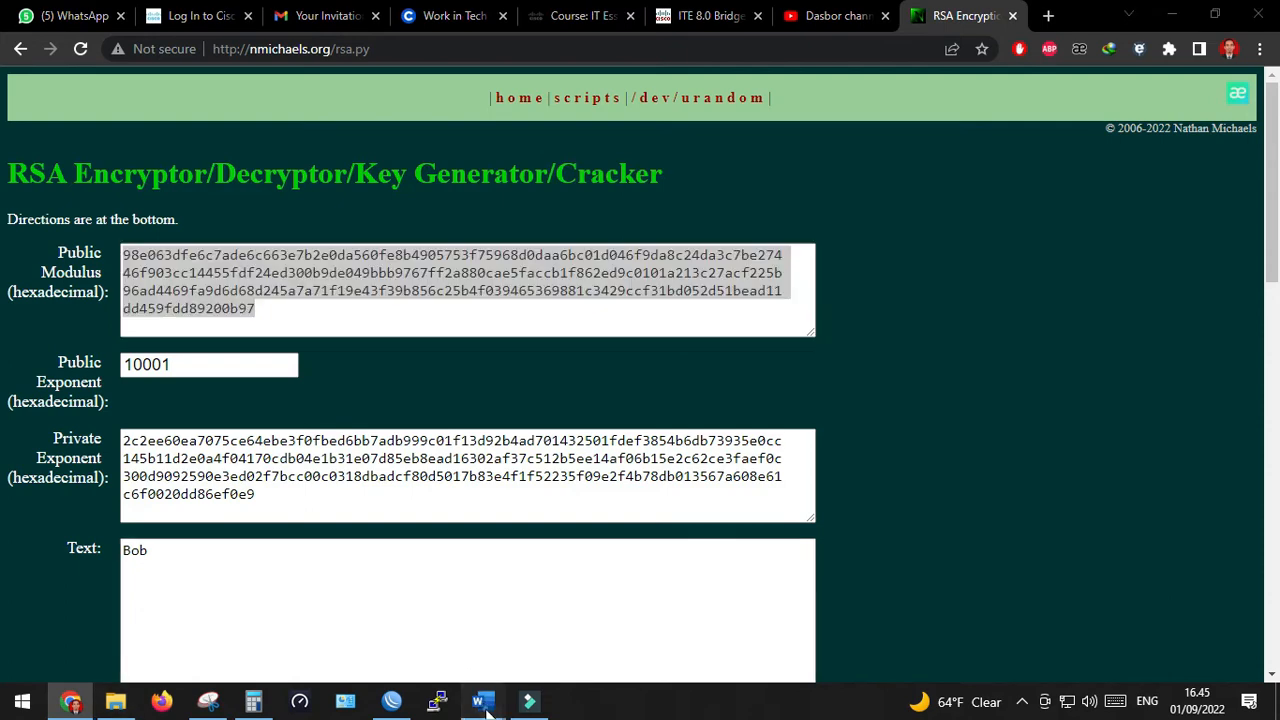
click(602, 632)
scroll(590, 620, down, 3)
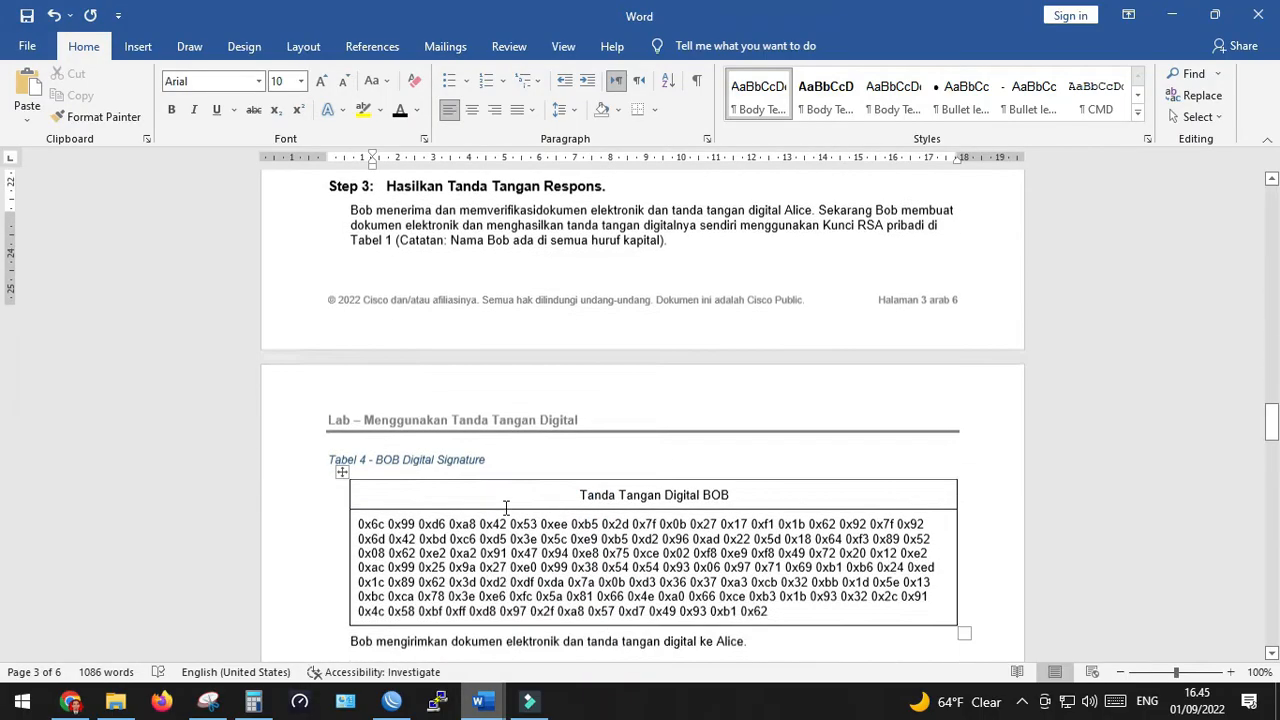
scroll(390, 431, up, 3)
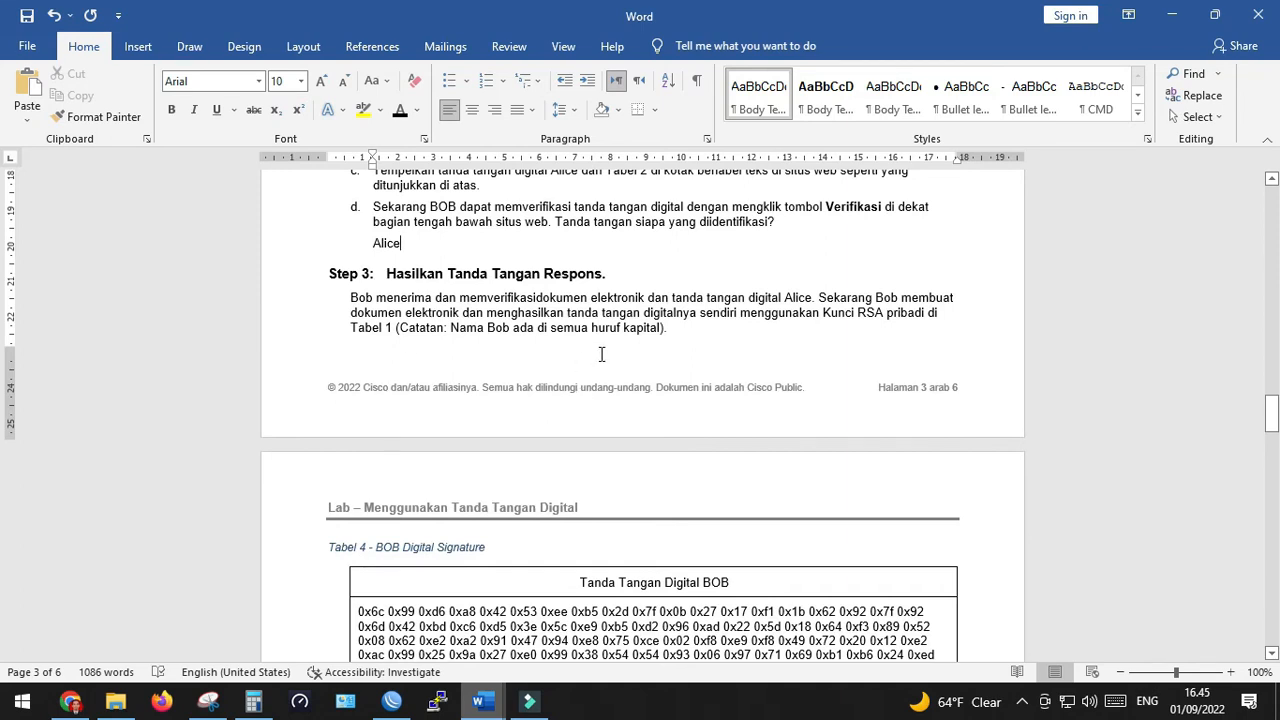
scroll(601, 354, up, 3)
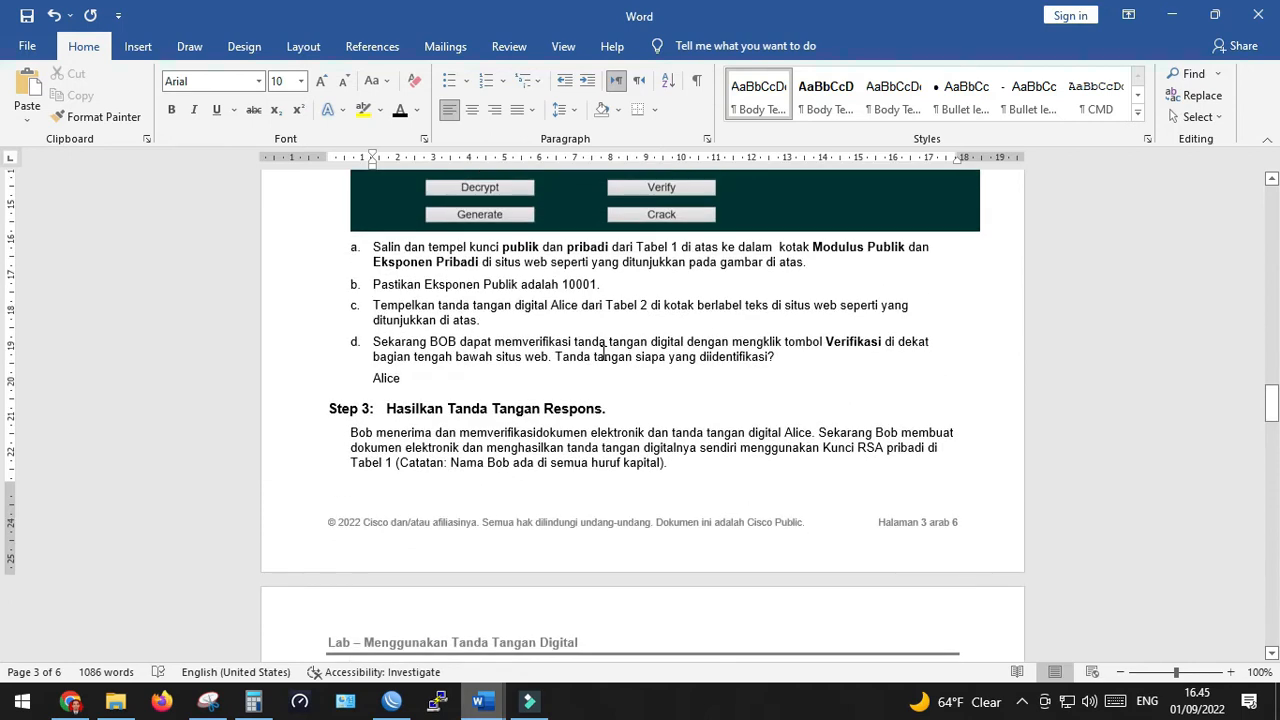
scroll(603, 354, down, 10)
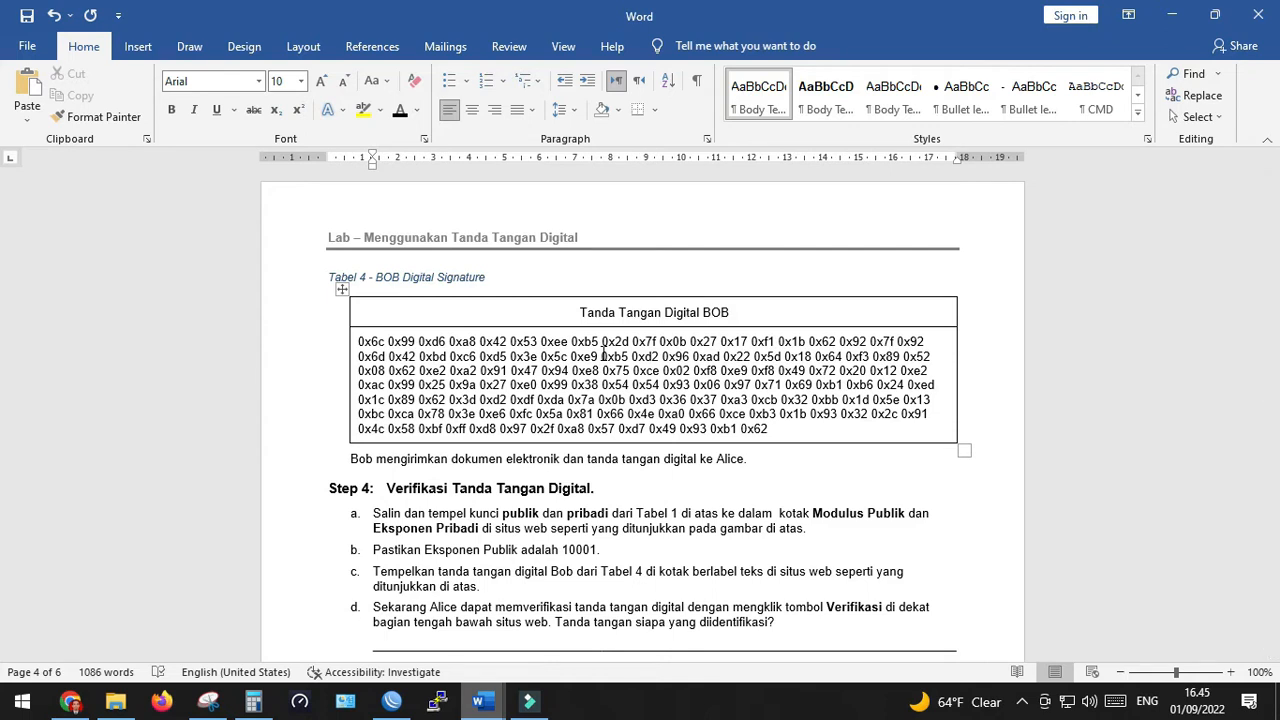
scroll(603, 354, down, 5)
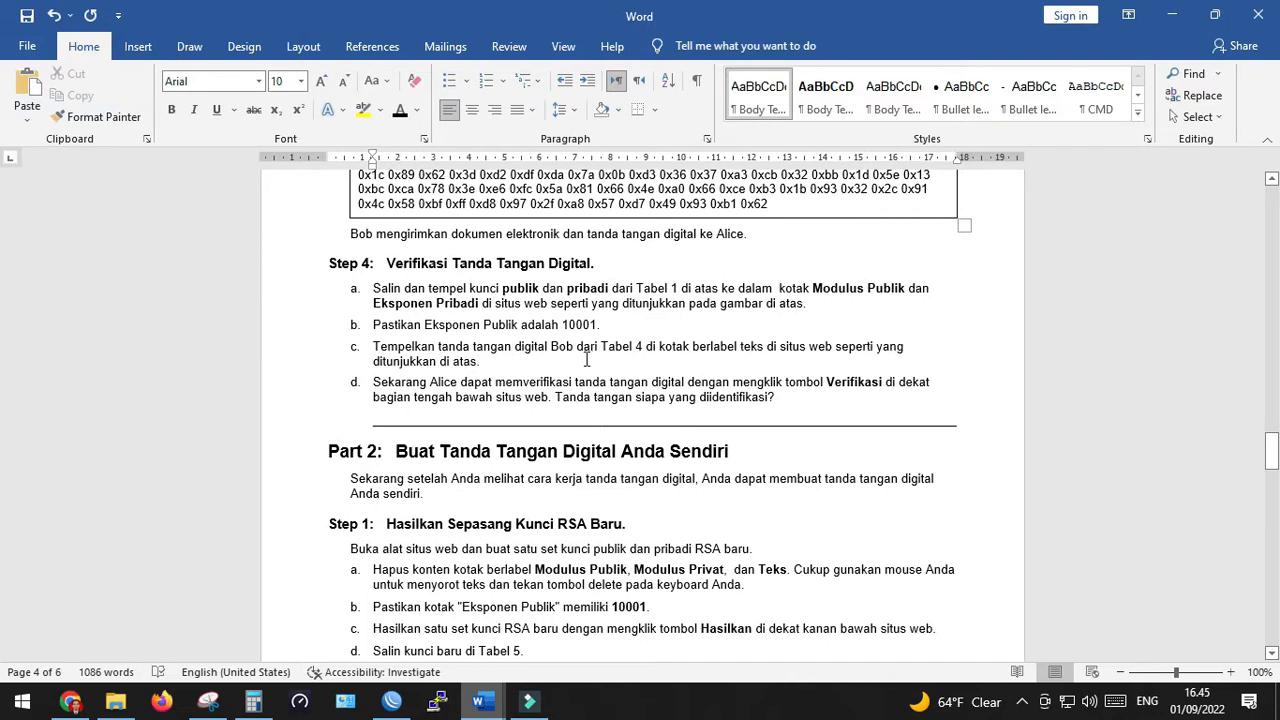
scroll(567, 365, up, 20)
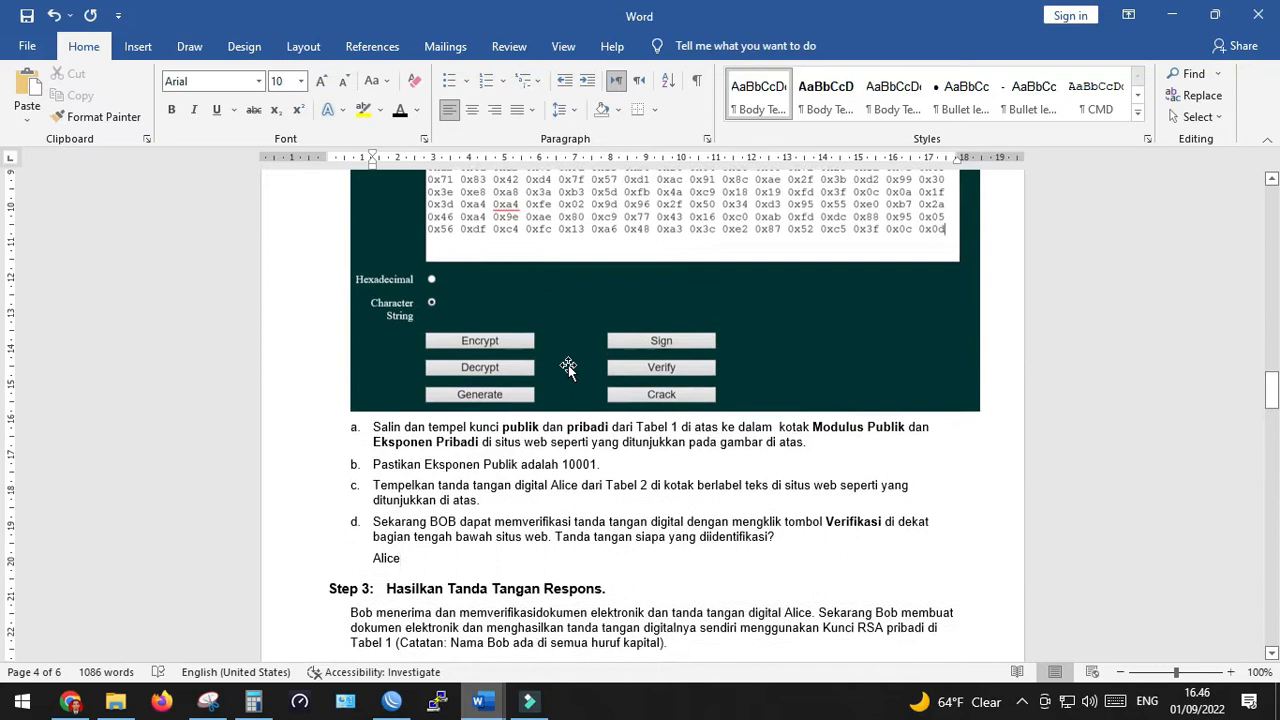
scroll(569, 365, up, 20)
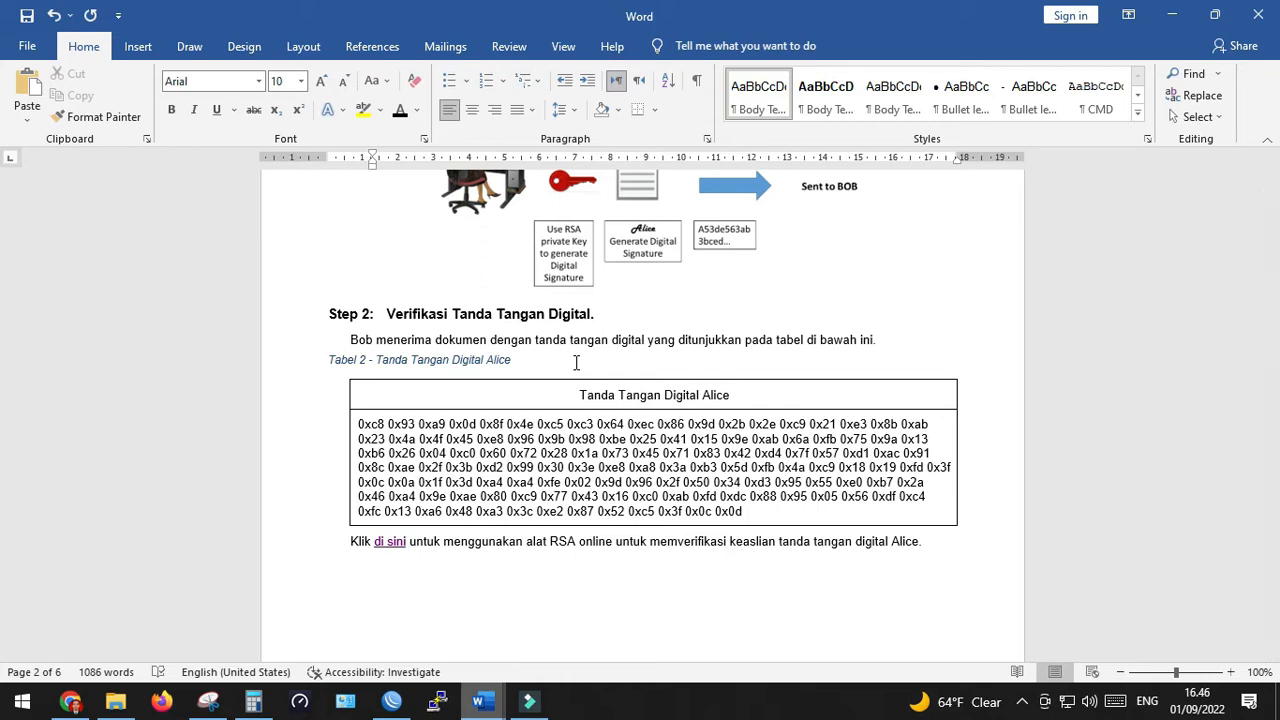
scroll(576, 363, up, 15)
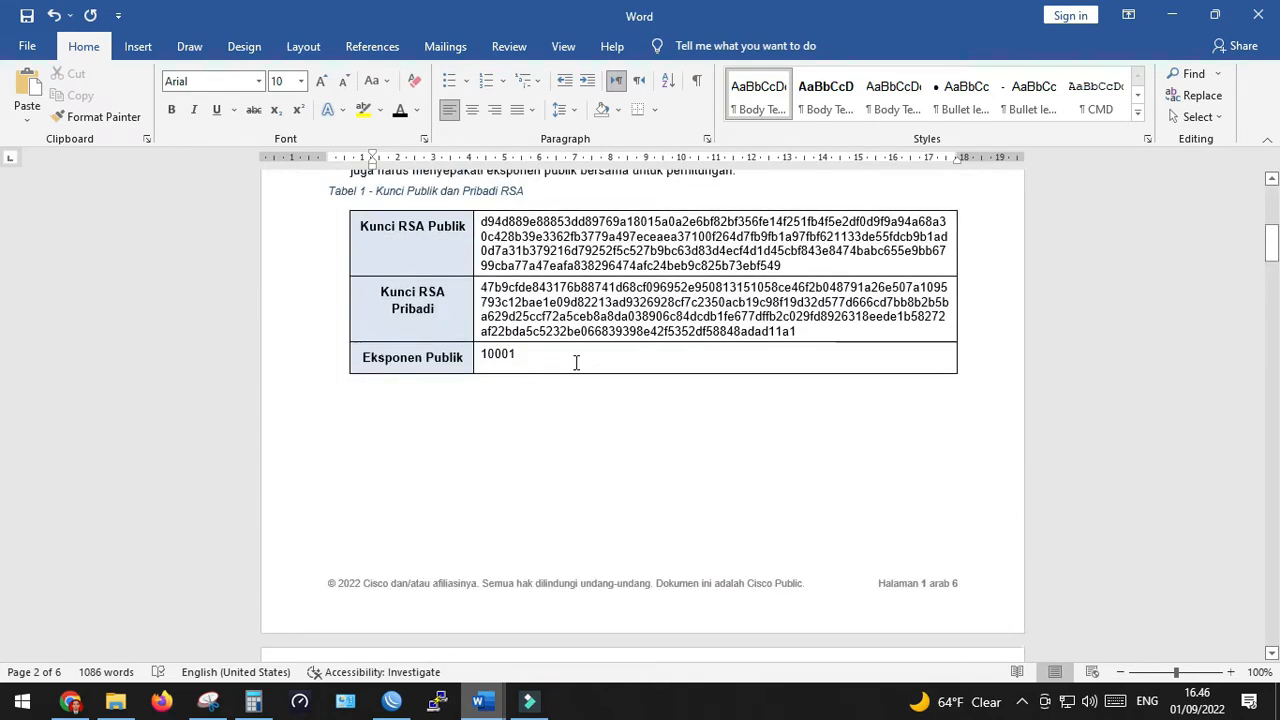
scroll(576, 363, up, 6)
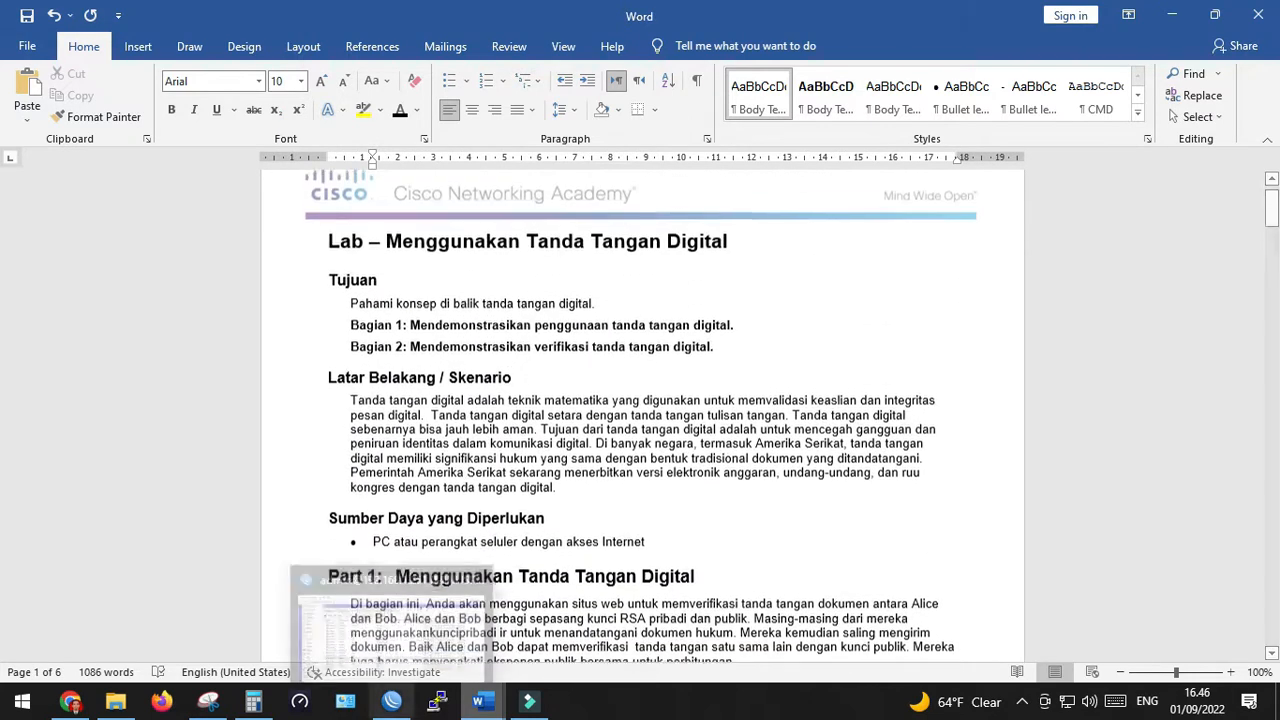
Step: Switch to the English document 5.2.2.4 Lab - Using Digital Signatures.docx, close the Translator pane and go to Table 1
mouse_move(460, 690)
click(410, 630)
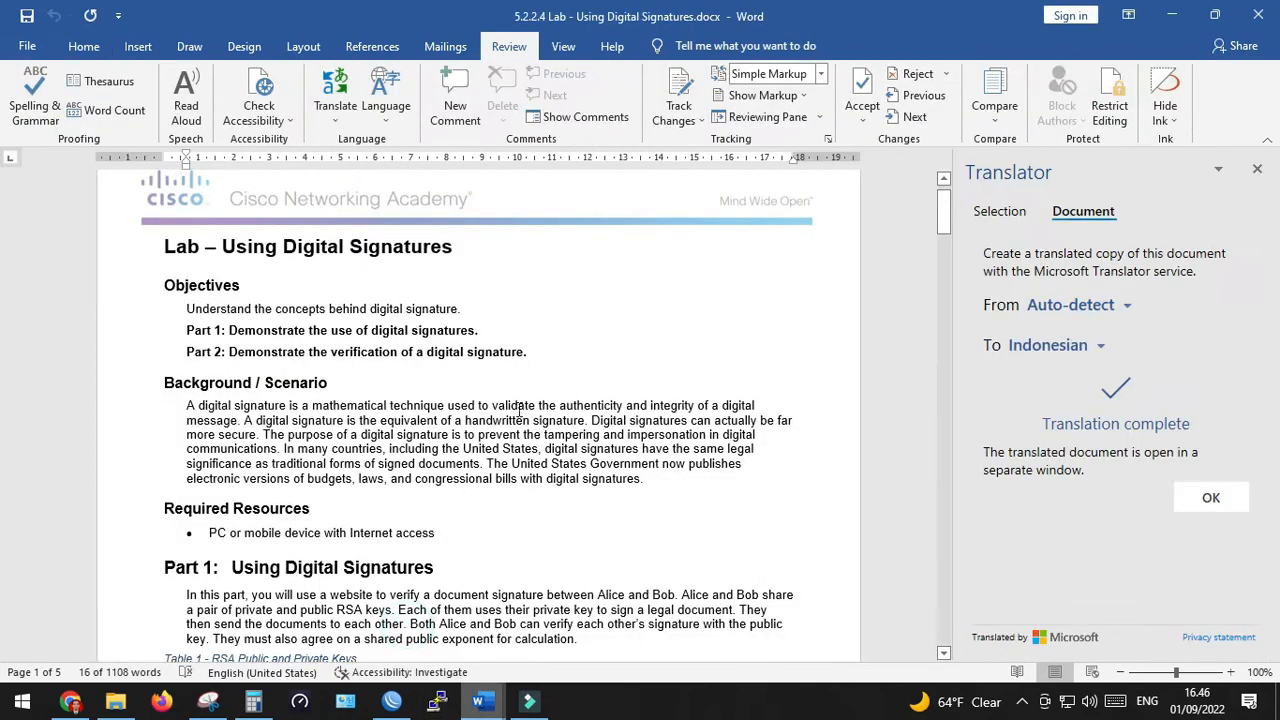
click(1258, 170)
scroll(751, 314, down, 8)
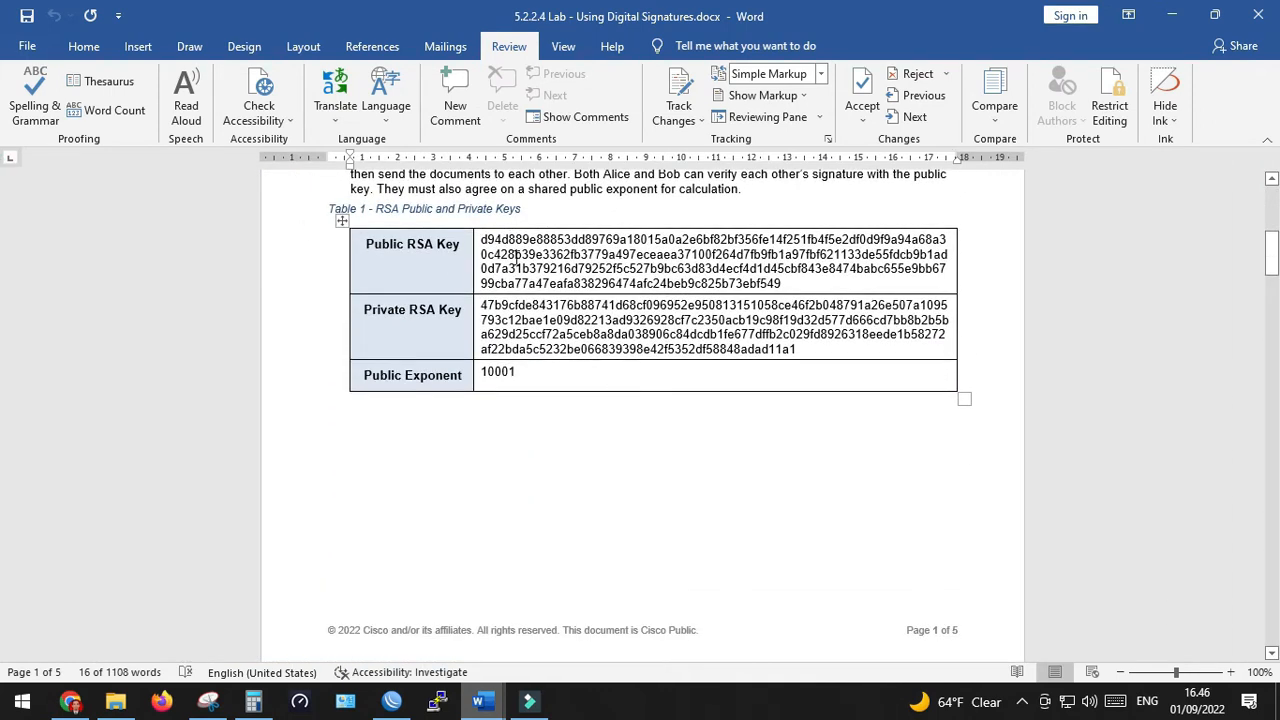
Step: Copy the Public RSA Key from Table 1 and replace the Public Modulus in the browser's RSA tool with it
drag(482, 240, 786, 284)
key(ctrl+c)
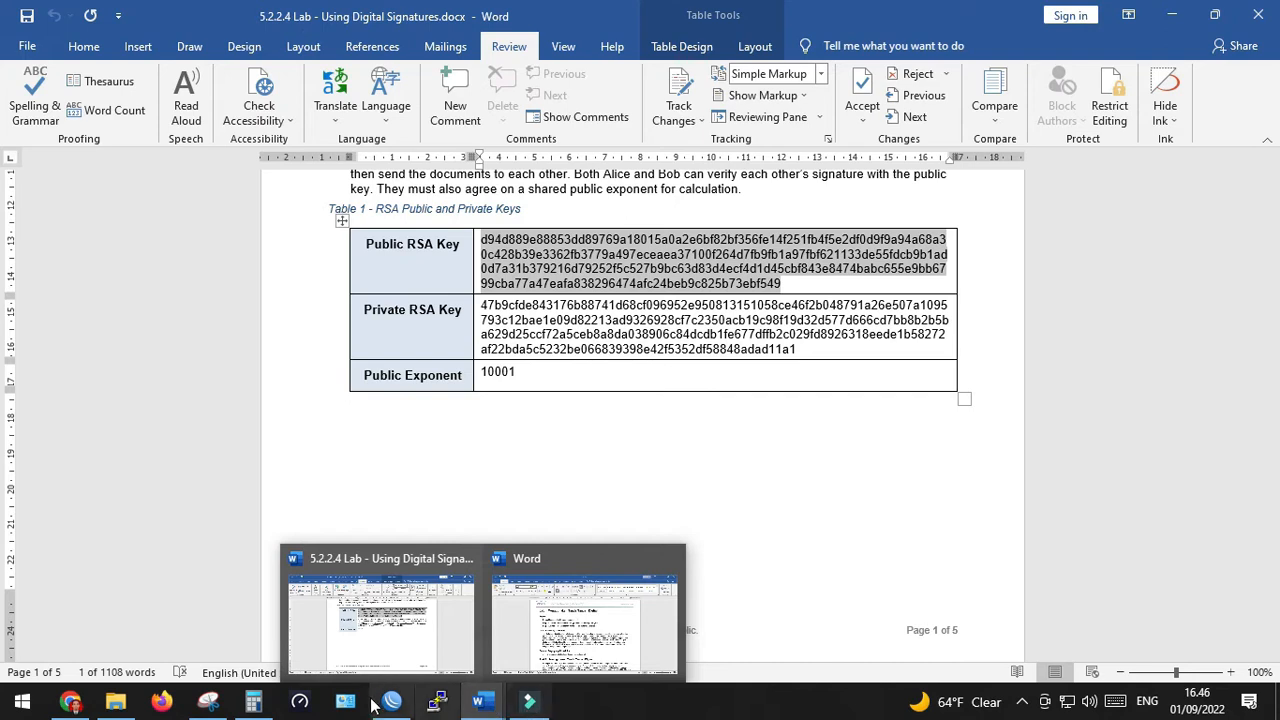
click(70, 702)
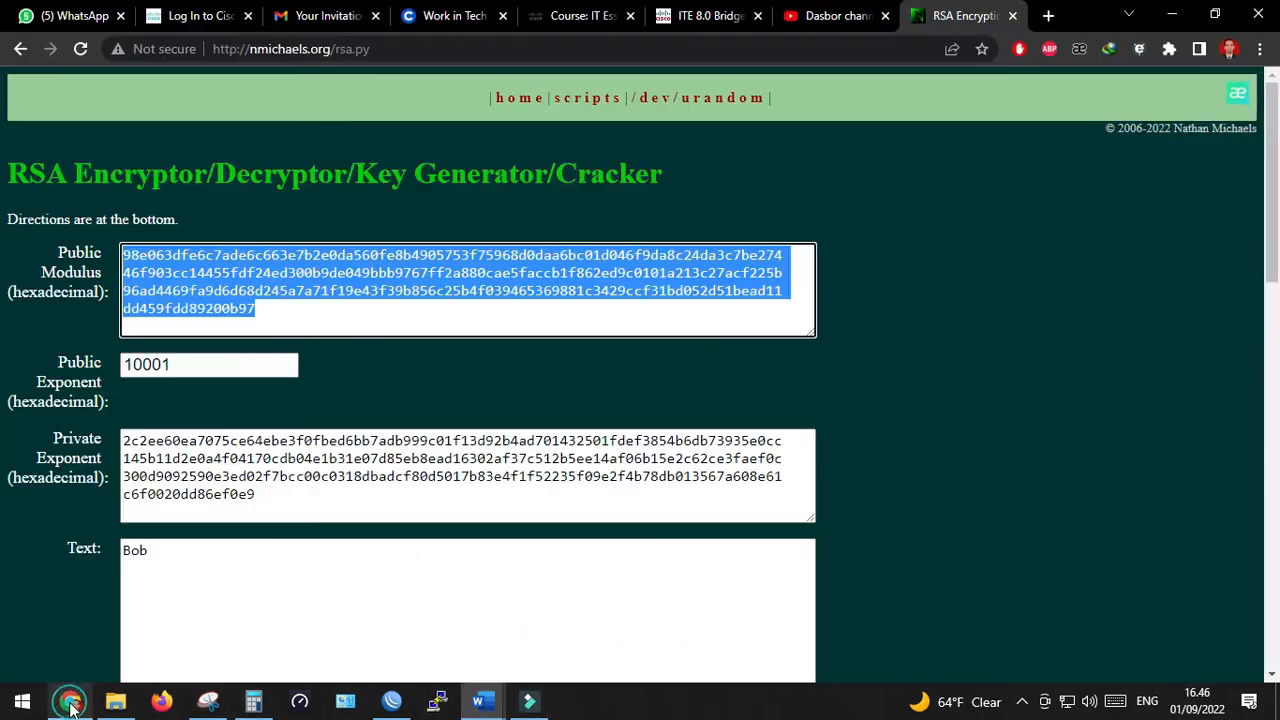
click(126, 252)
drag(126, 254, 300, 328)
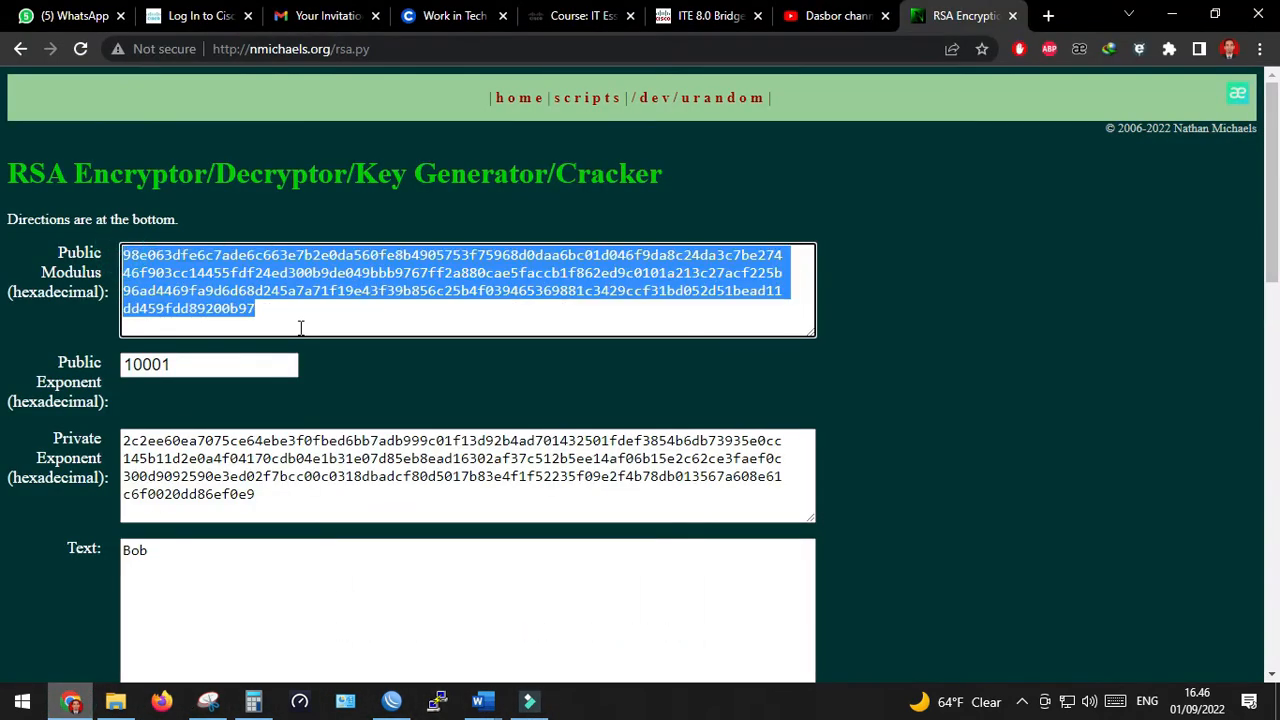
key(ctrl+v)
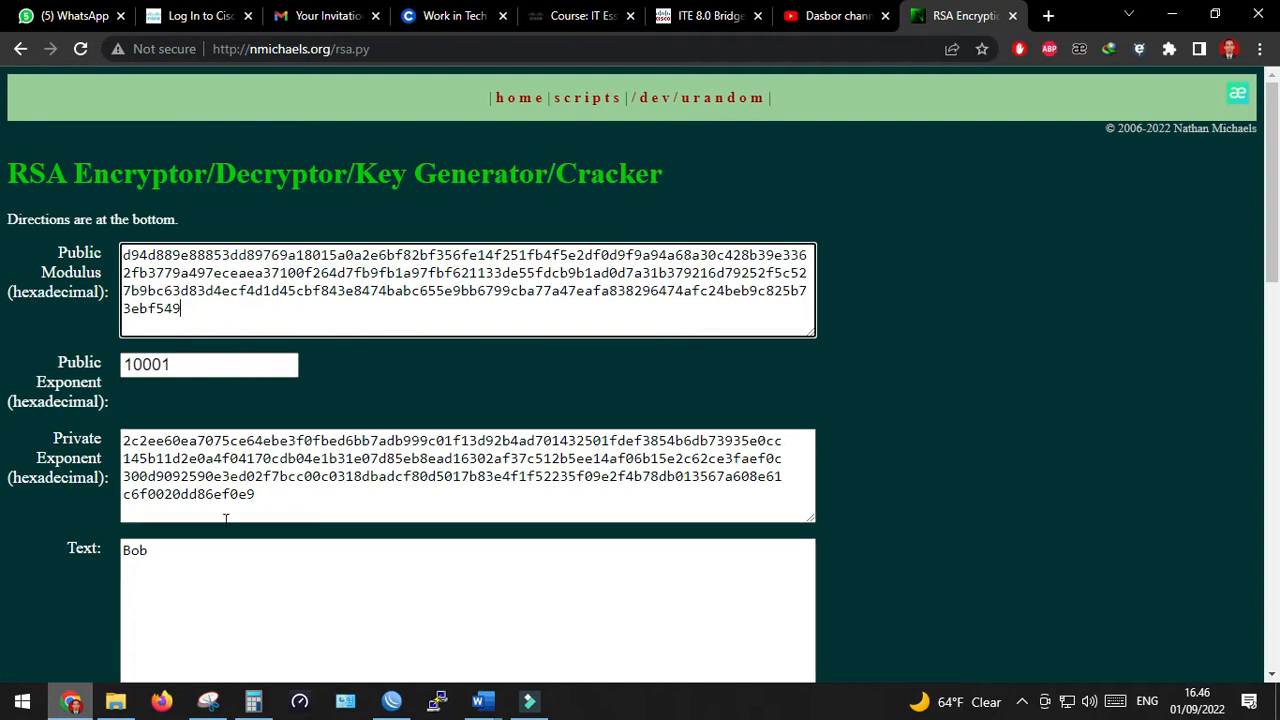
Step: Copy the Private RSA Key from Table 1 in Word and replace the RSA tool's Private Exponent with it
click(483, 702)
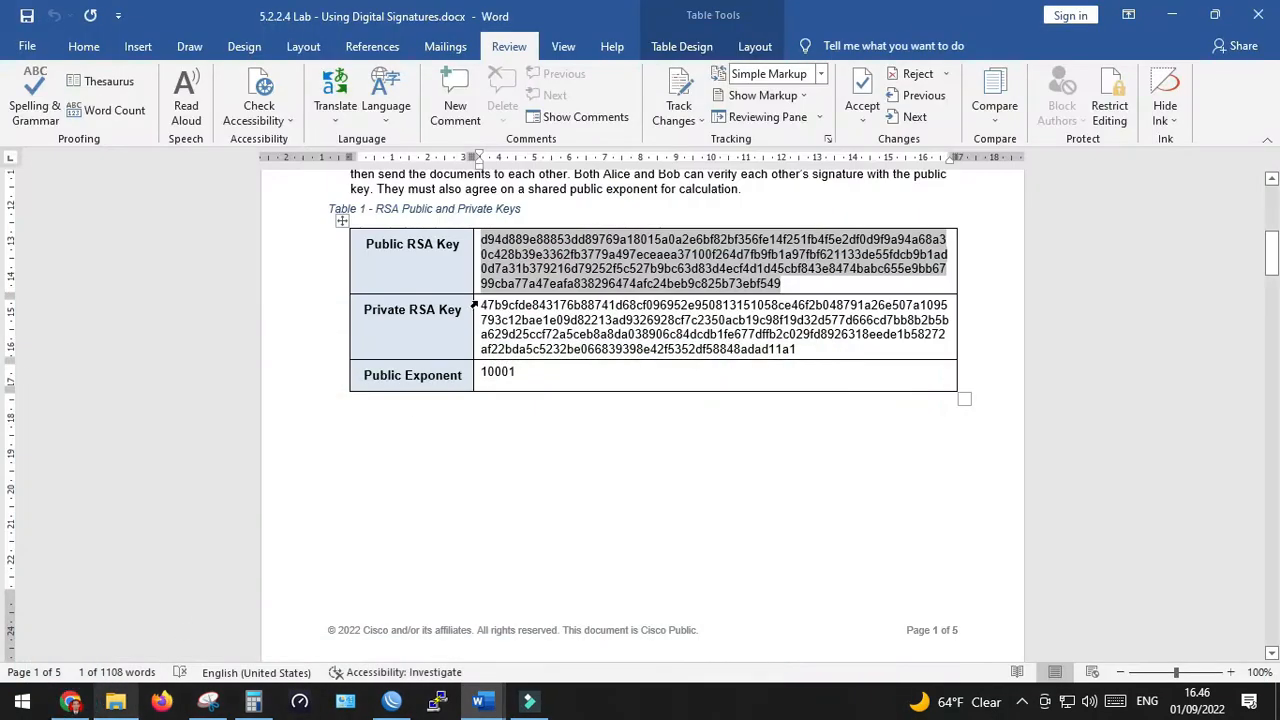
drag(481, 304, 813, 346)
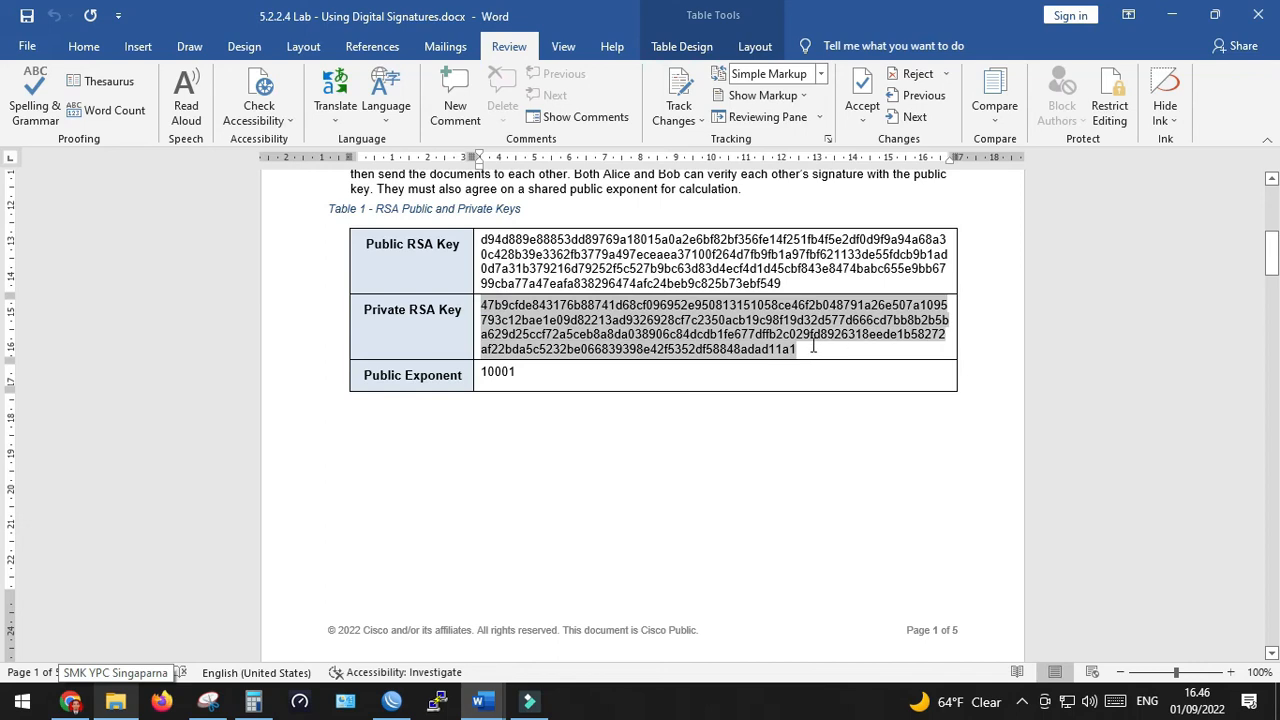
key(ctrl+c)
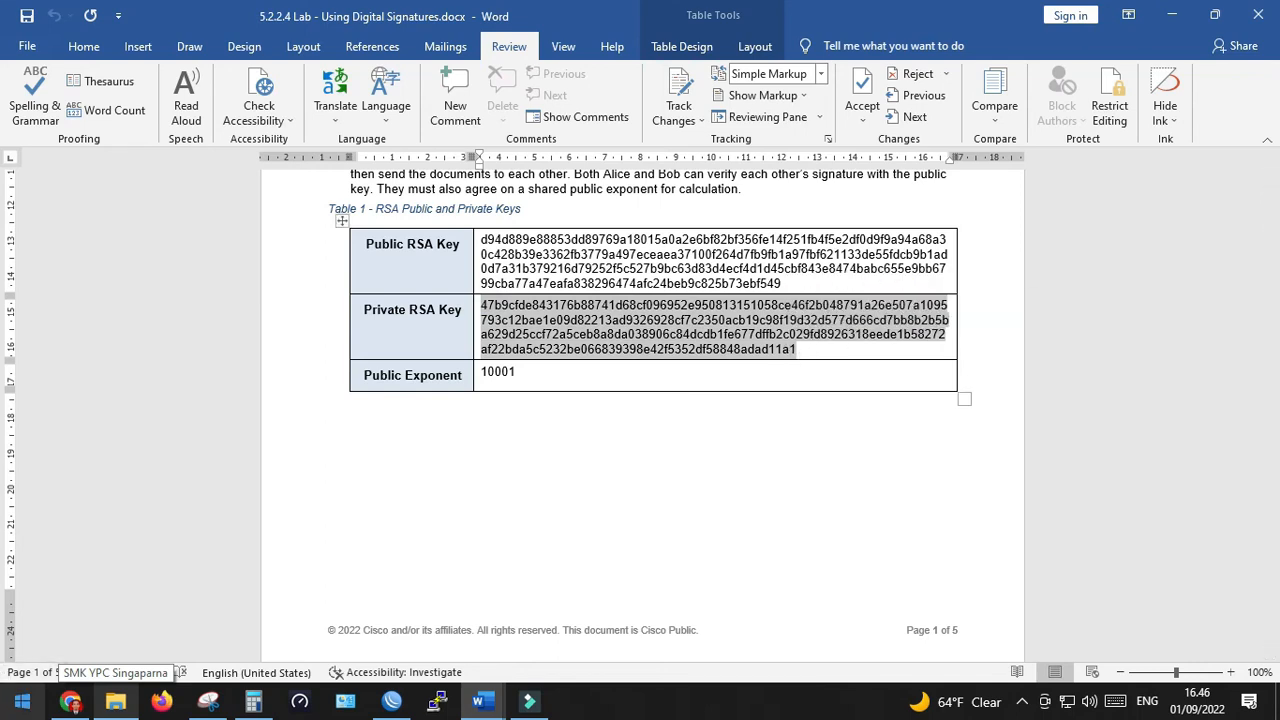
click(68, 702)
drag(122, 440, 294, 494)
key(ctrl+v)
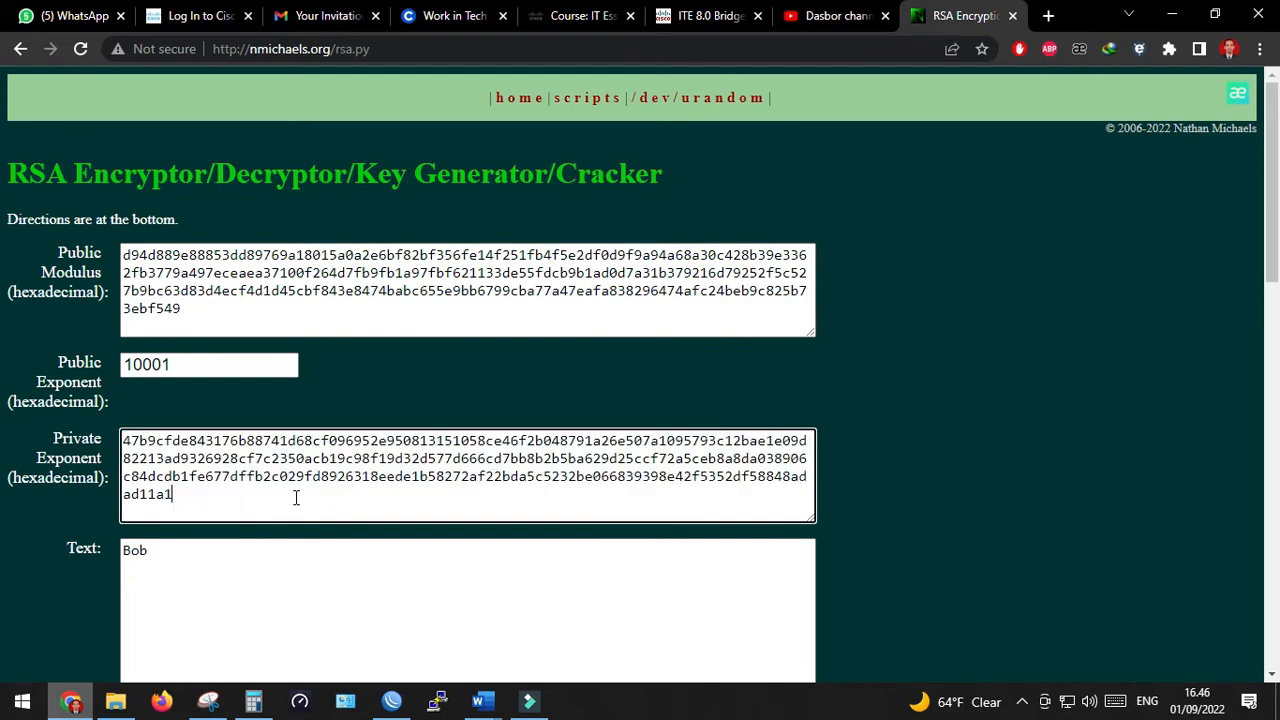
Step: Copy the full digital signature from Table 2 in Word and replace the RSA tool's Text content with it
click(84, 703)
scroll(517, 394, down, 10)
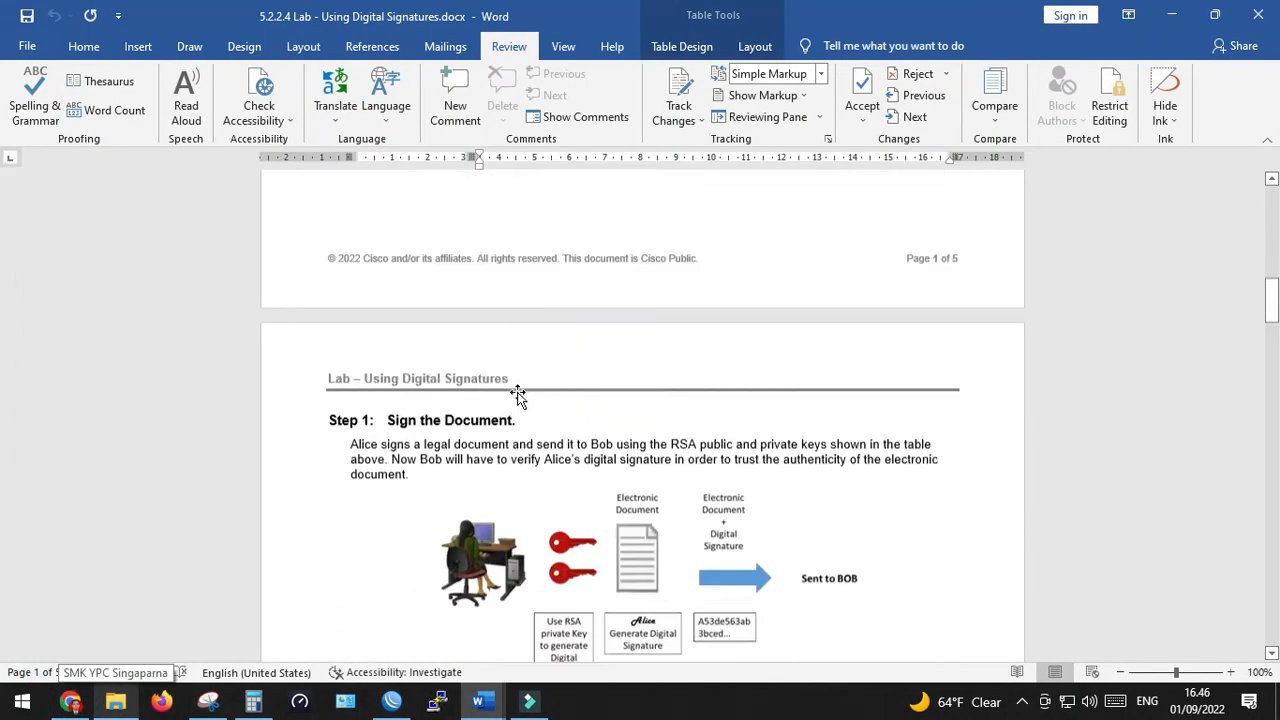
scroll(517, 394, down, 2)
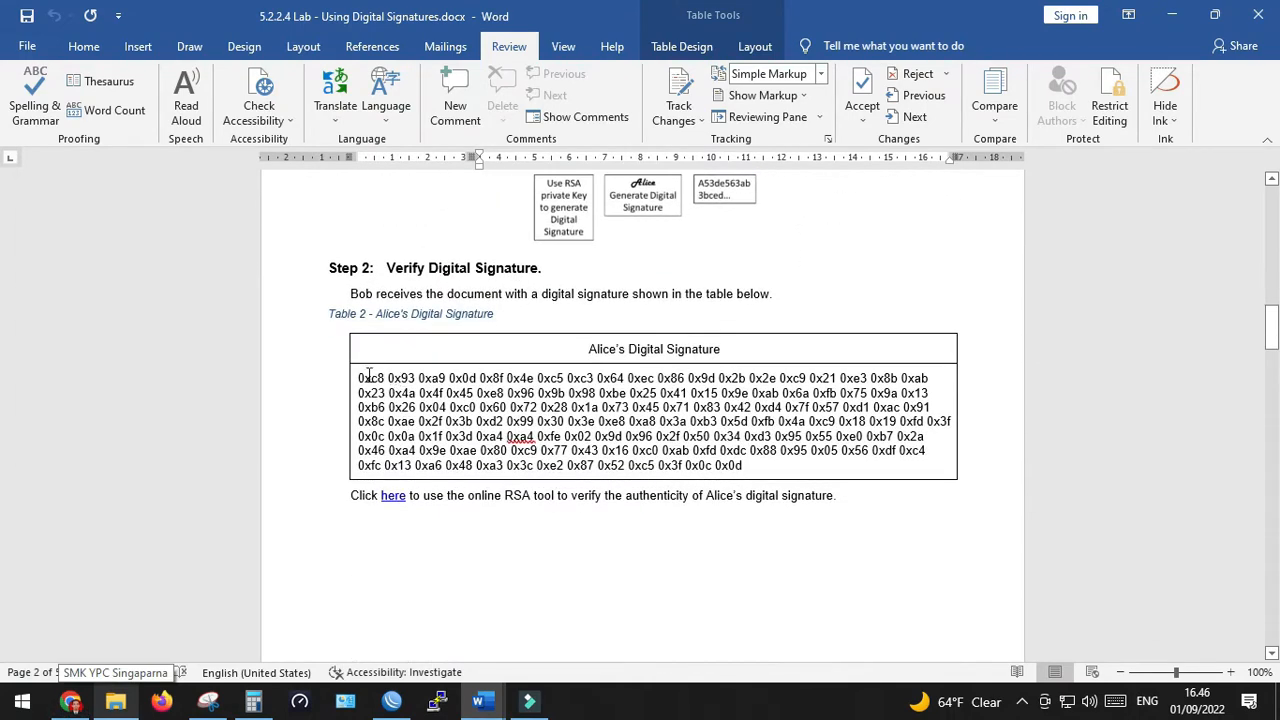
mouse_move(358, 379)
mouse_down()
mouse_move(885, 438)
mouse_move(771, 466)
mouse_up()
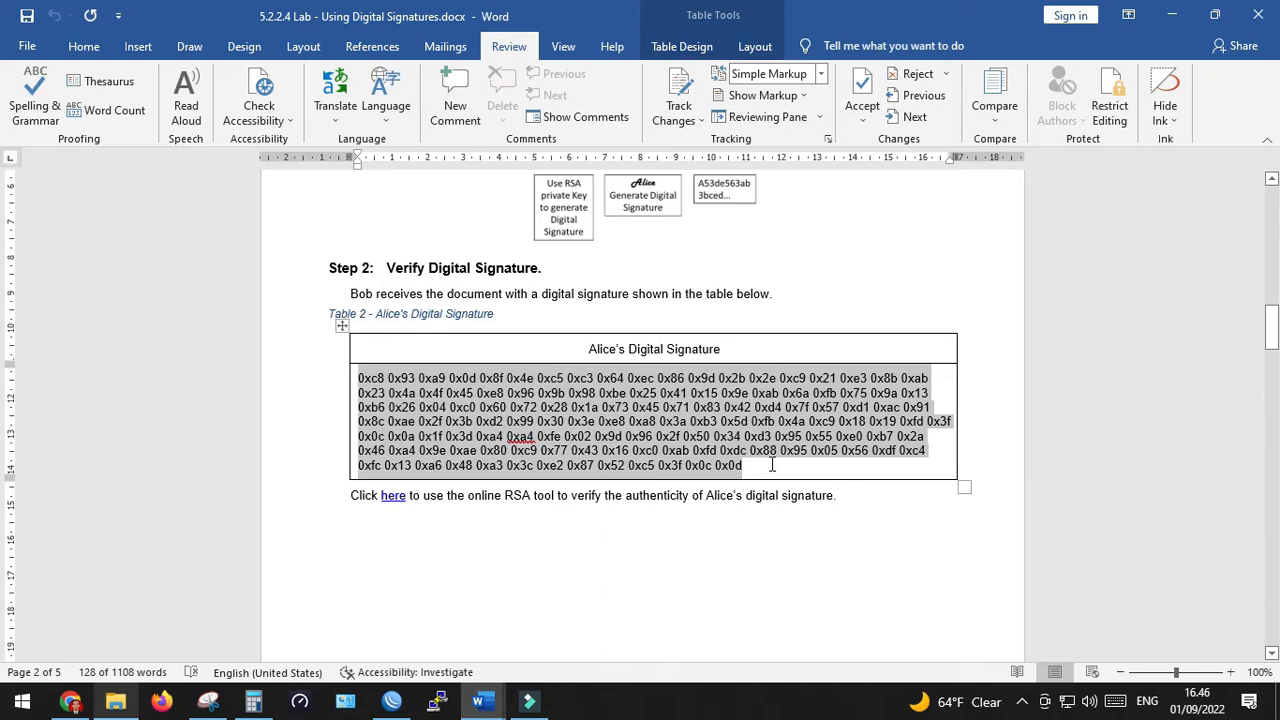
click(71, 703)
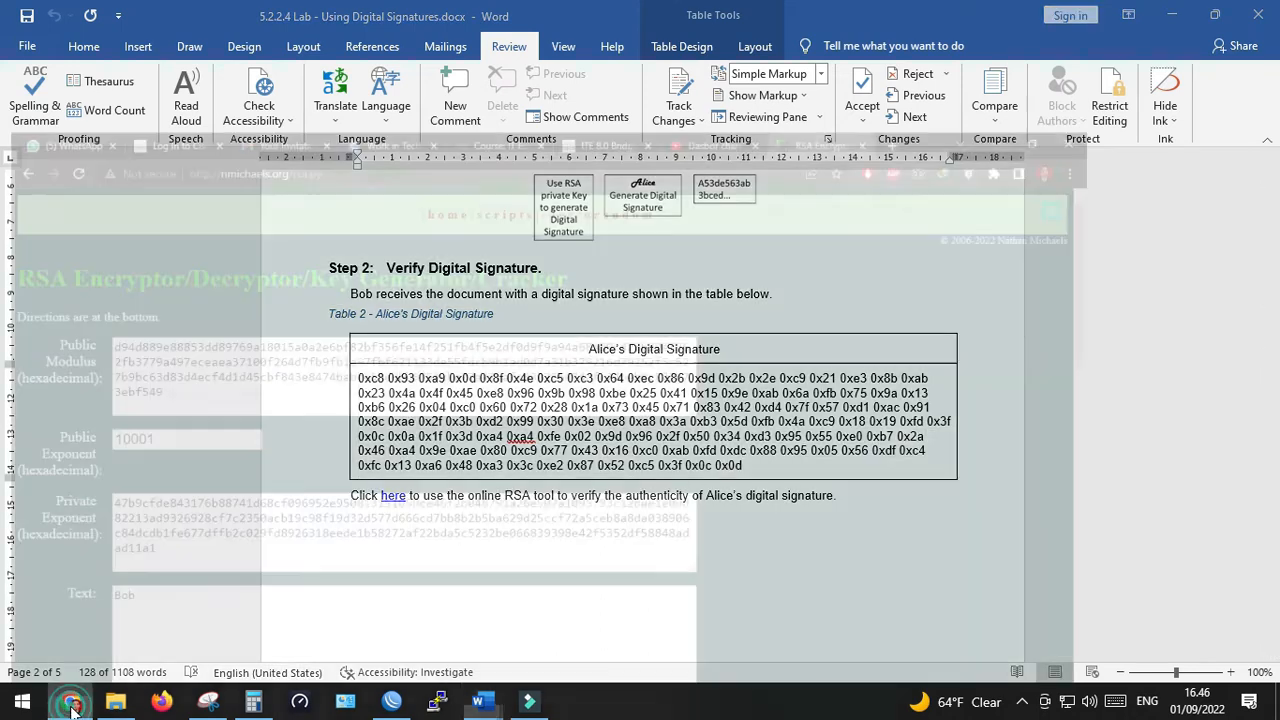
drag(180, 563, 127, 557)
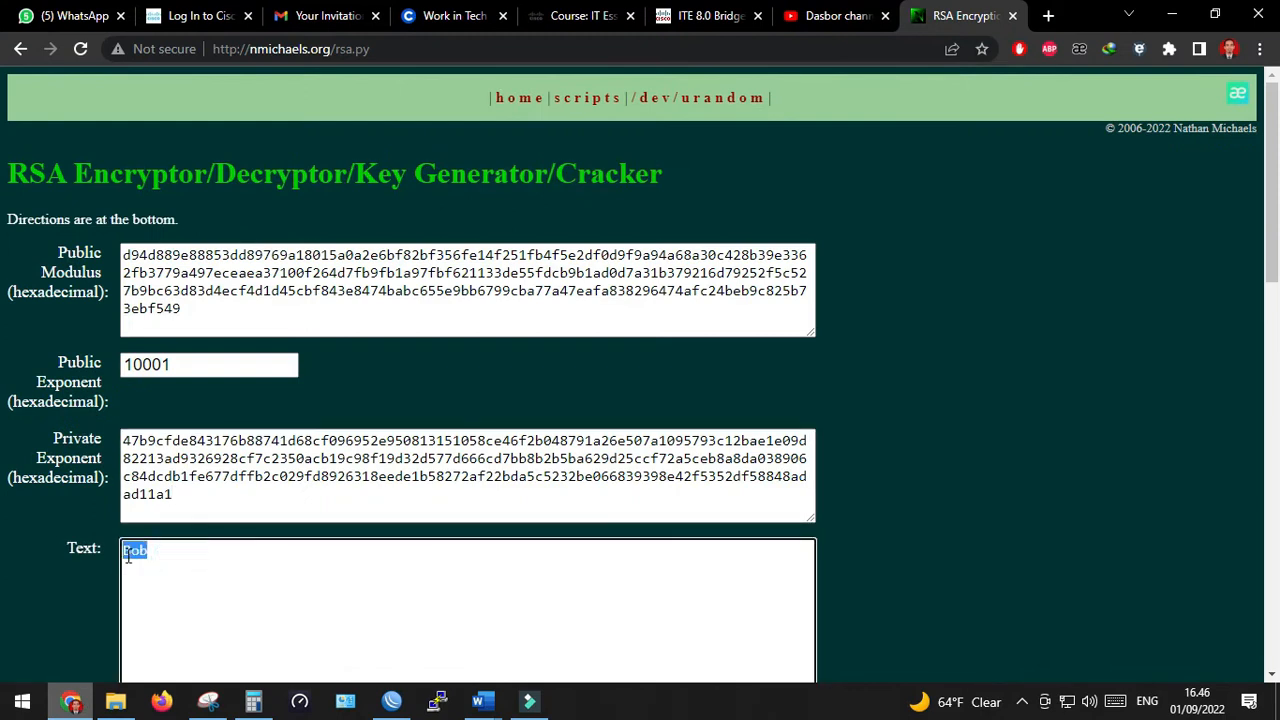
key(ctrl+v)
Step: Verify the pasted signature in the RSA tool and go to the resulting Text content
scroll(349, 450, down, 5)
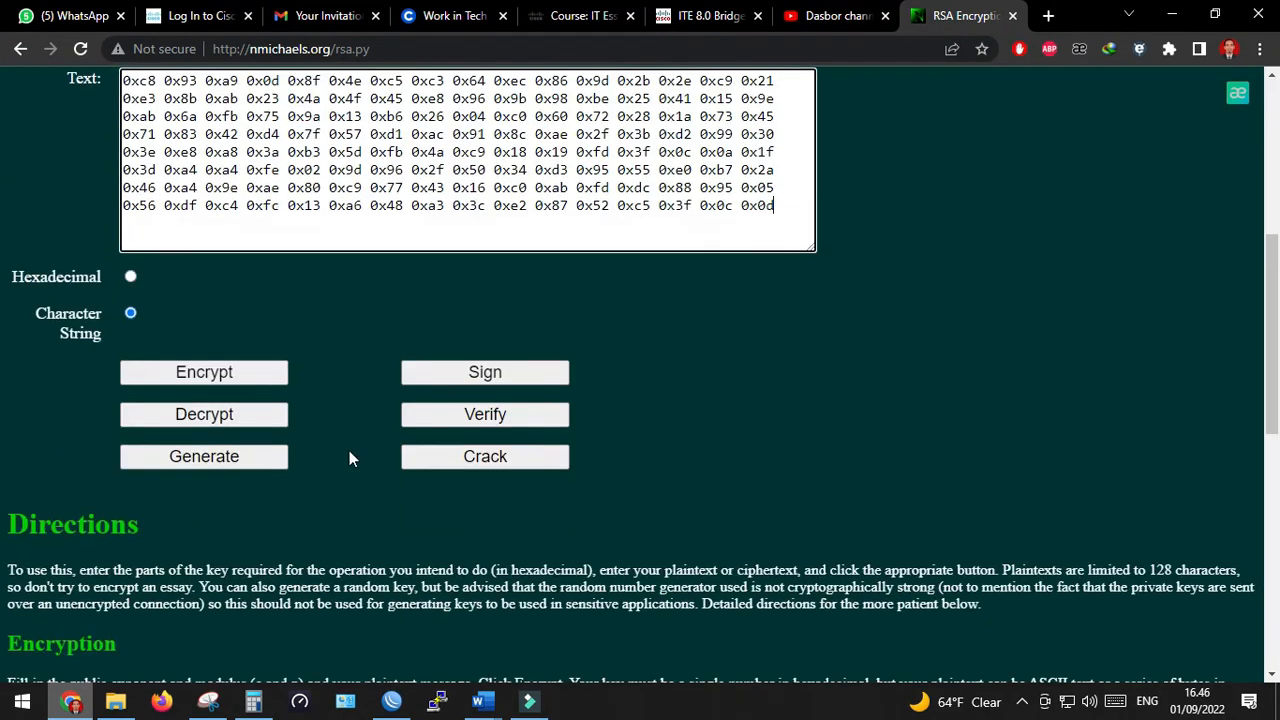
click(481, 425)
click(181, 549)
Step: Switch to the English lab in Word and replace the answer line under question d of Step 2 with the identified signer's name
key(alt+Tab)
scroll(516, 453, down, 5)
scroll(516, 452, down, 10)
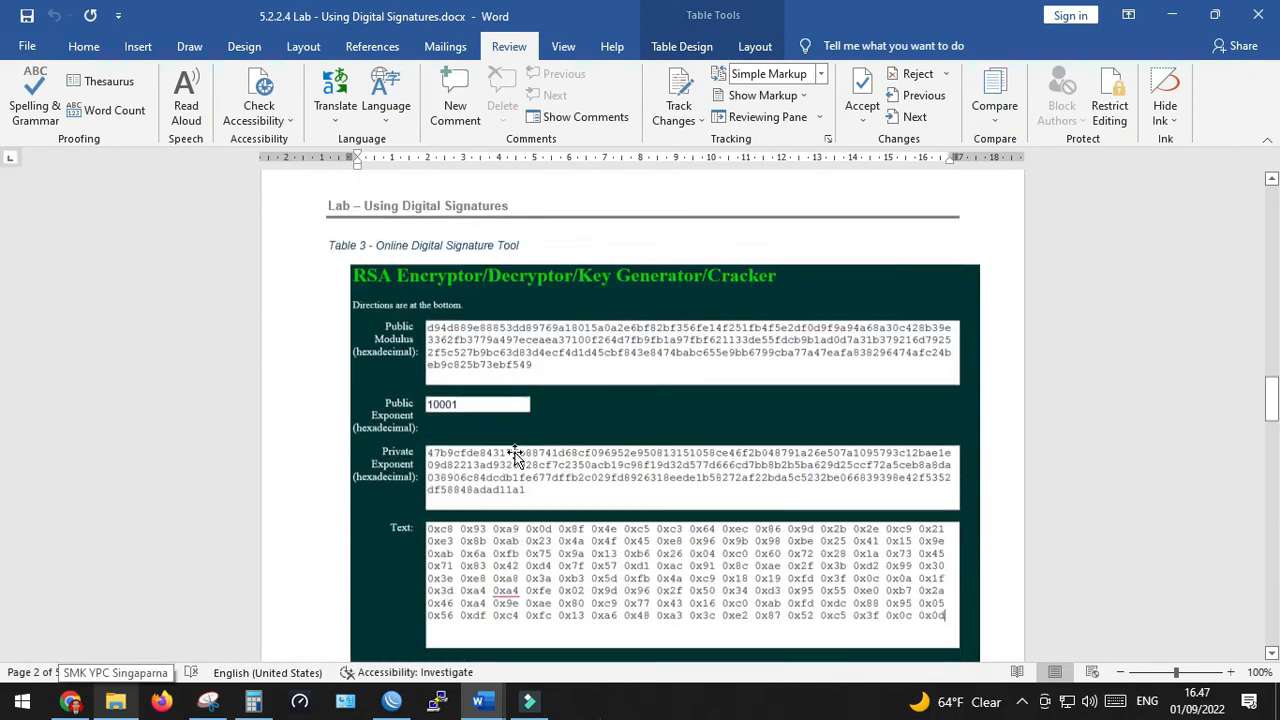
drag(366, 540, 954, 542)
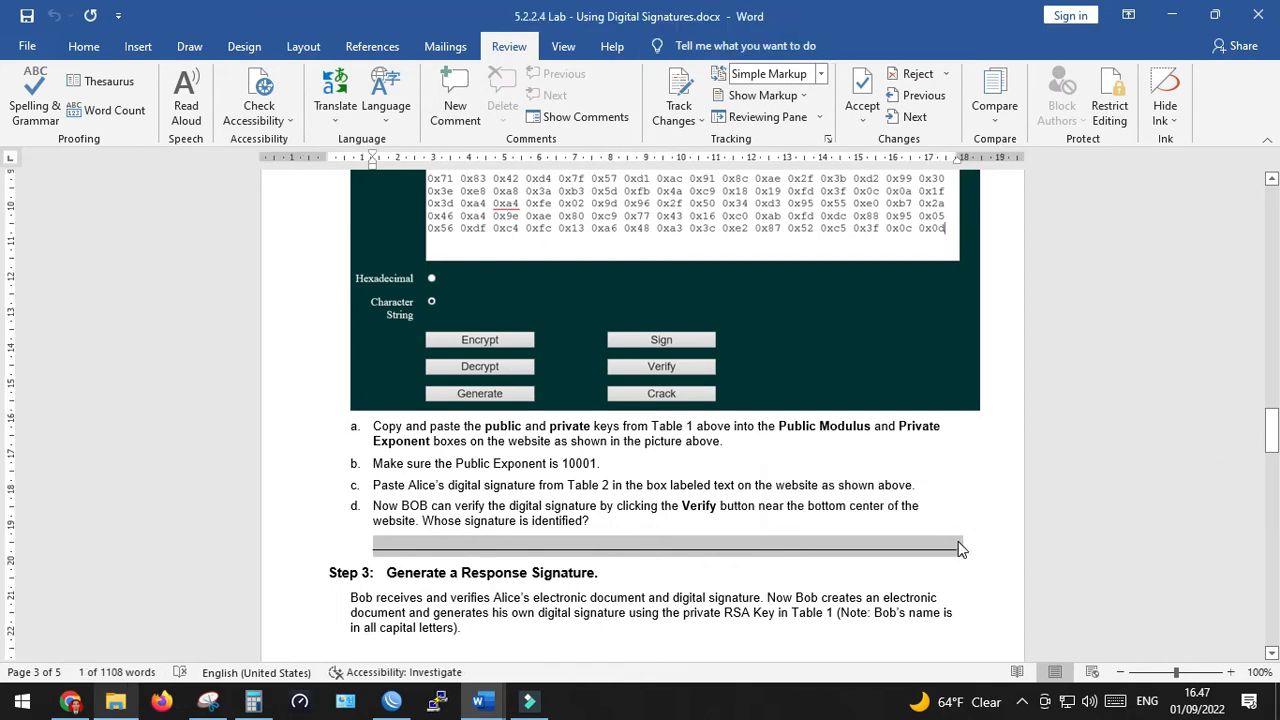
text(Alice)
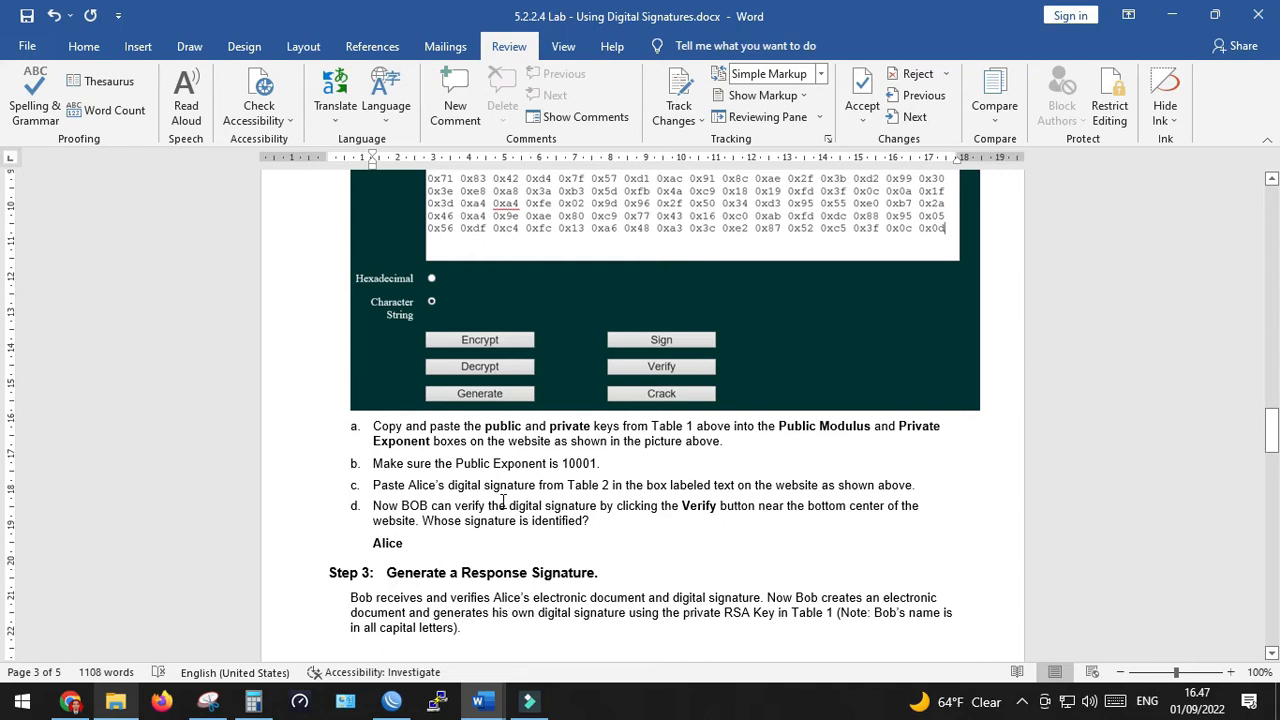
scroll(503, 501, down, 8)
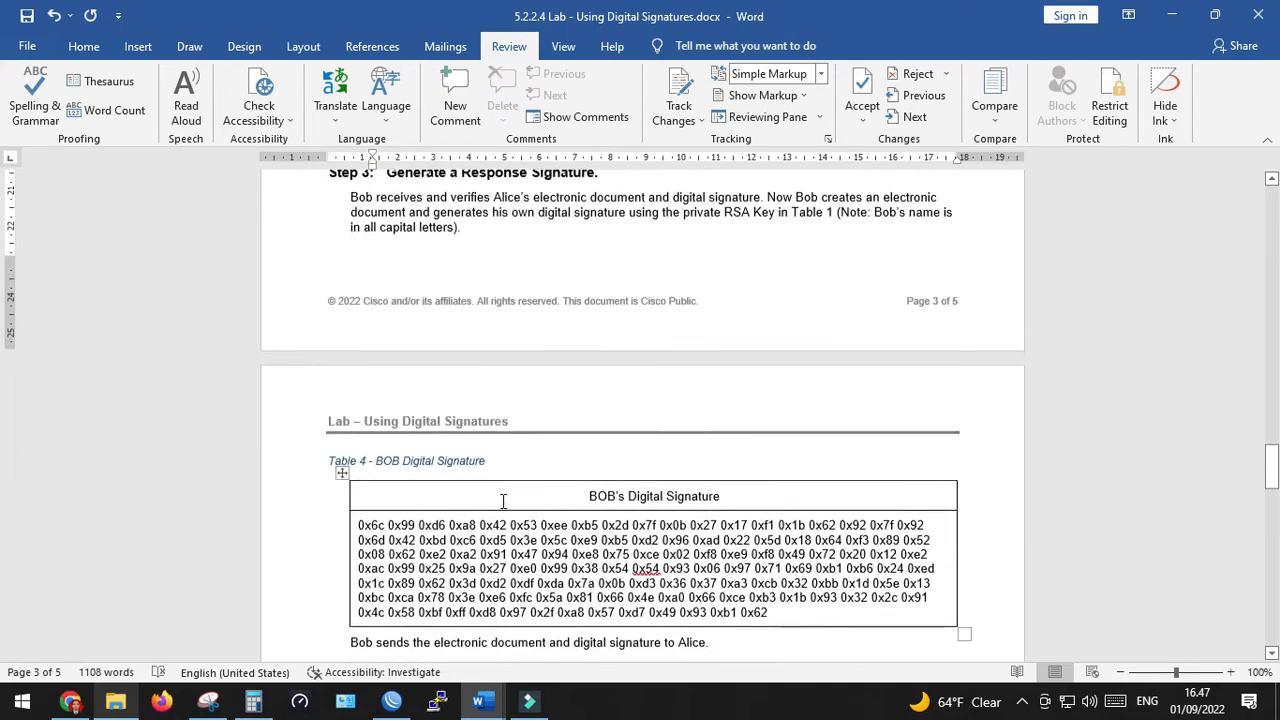
Step: Copy the full digital signature from Table 4 in the English lab document
scroll(503, 501, down, 1)
scroll(503, 501, up, 2)
scroll(503, 501, down, 6)
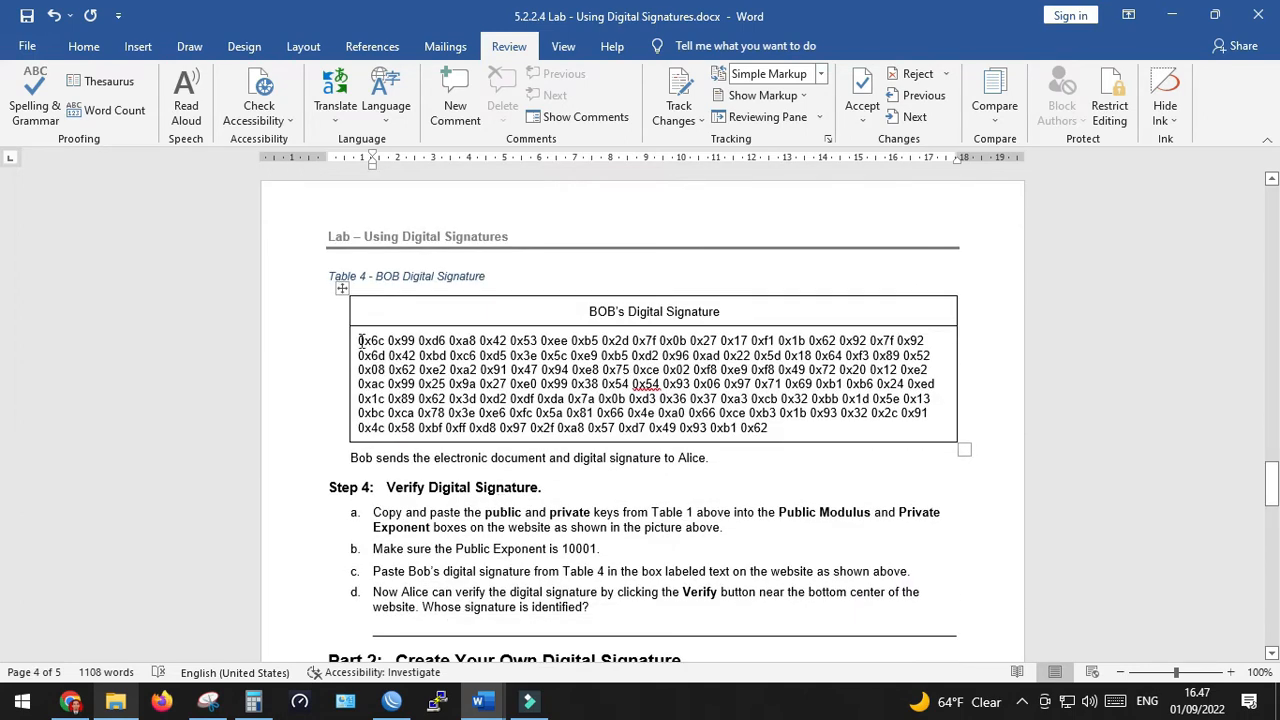
scroll(362, 341, up, 4)
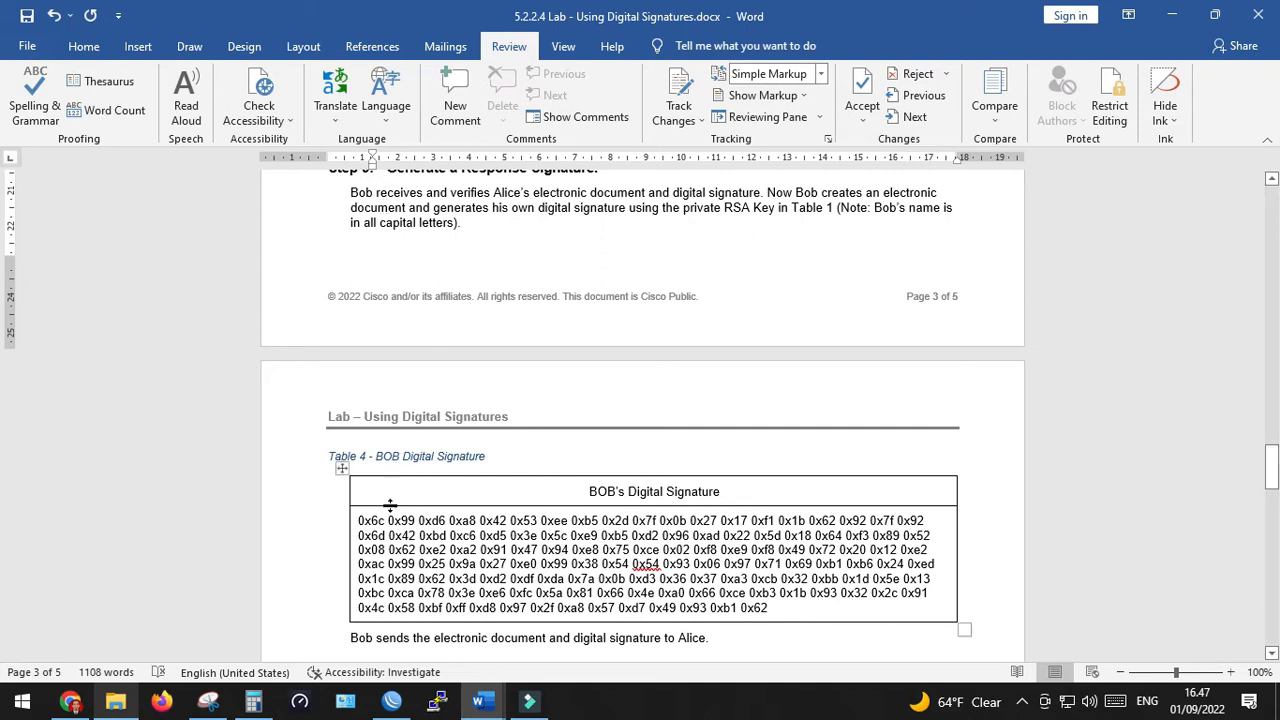
click(352, 524)
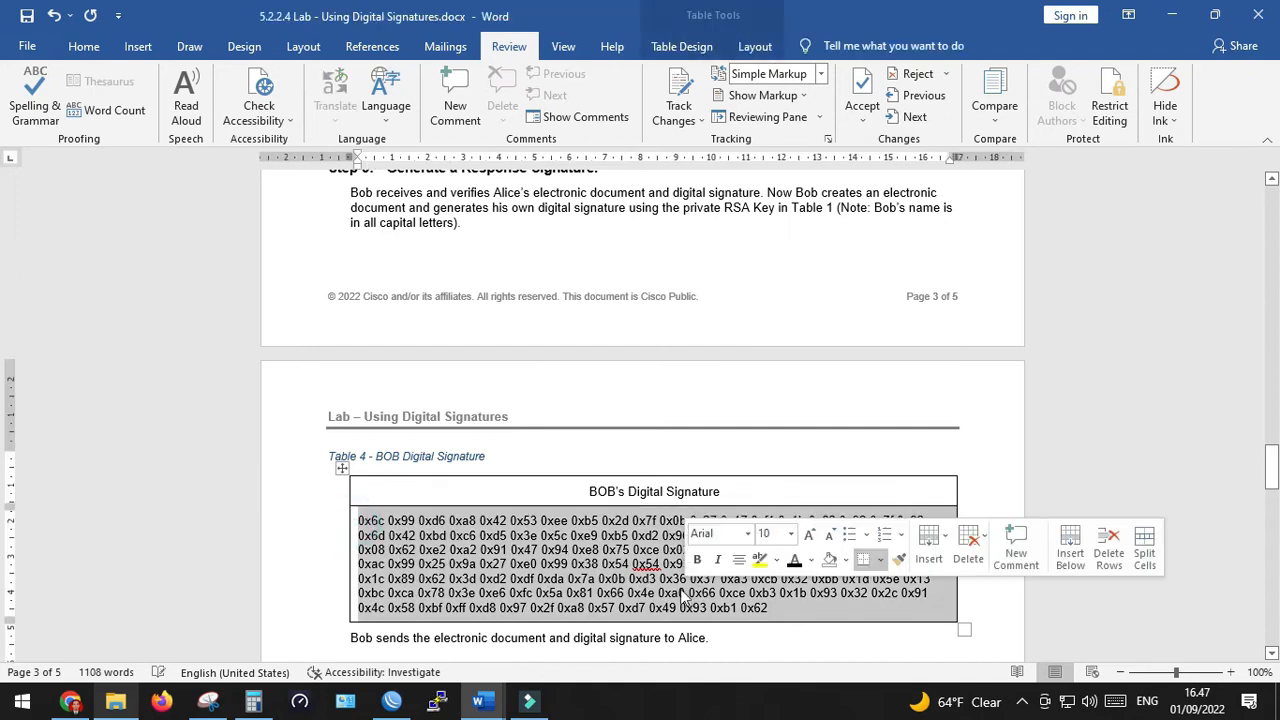
click(361, 520)
drag(361, 520, 771, 607)
key(ctrl+c)
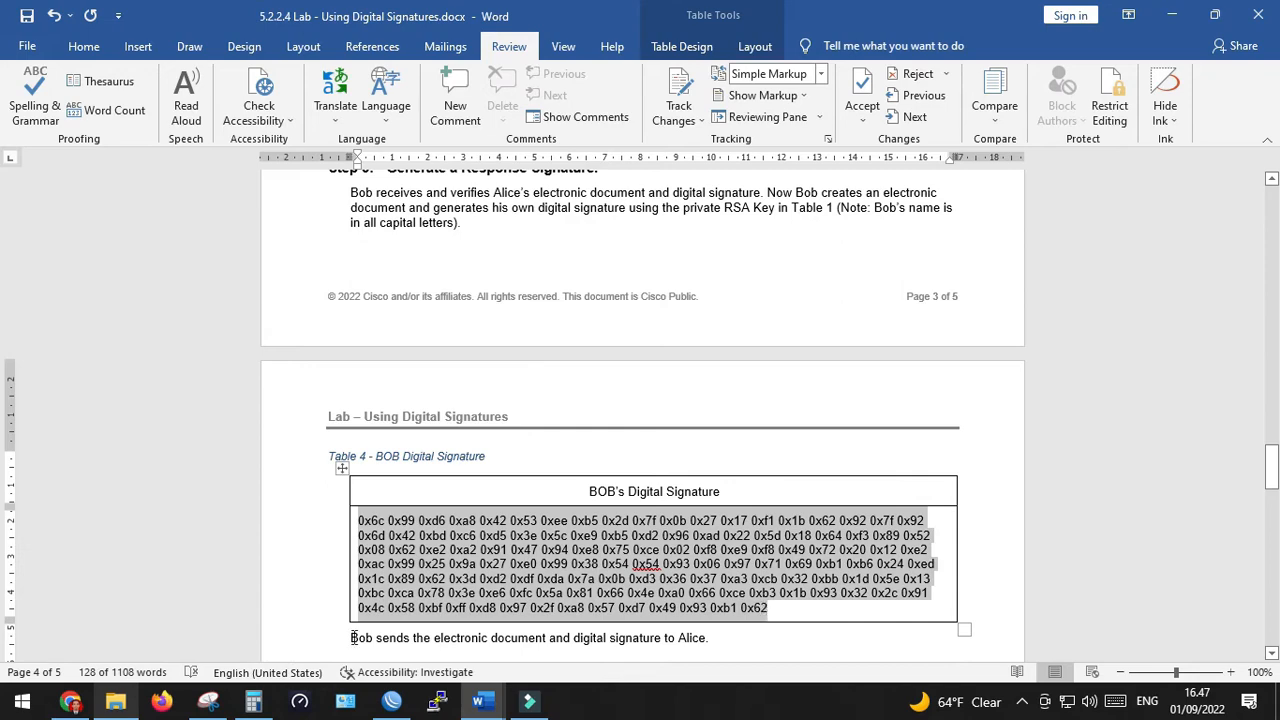
Step: Switch to the RSA tool in Chrome, replace the Text content with the copied Table 4 signature and verify it
click(72, 700)
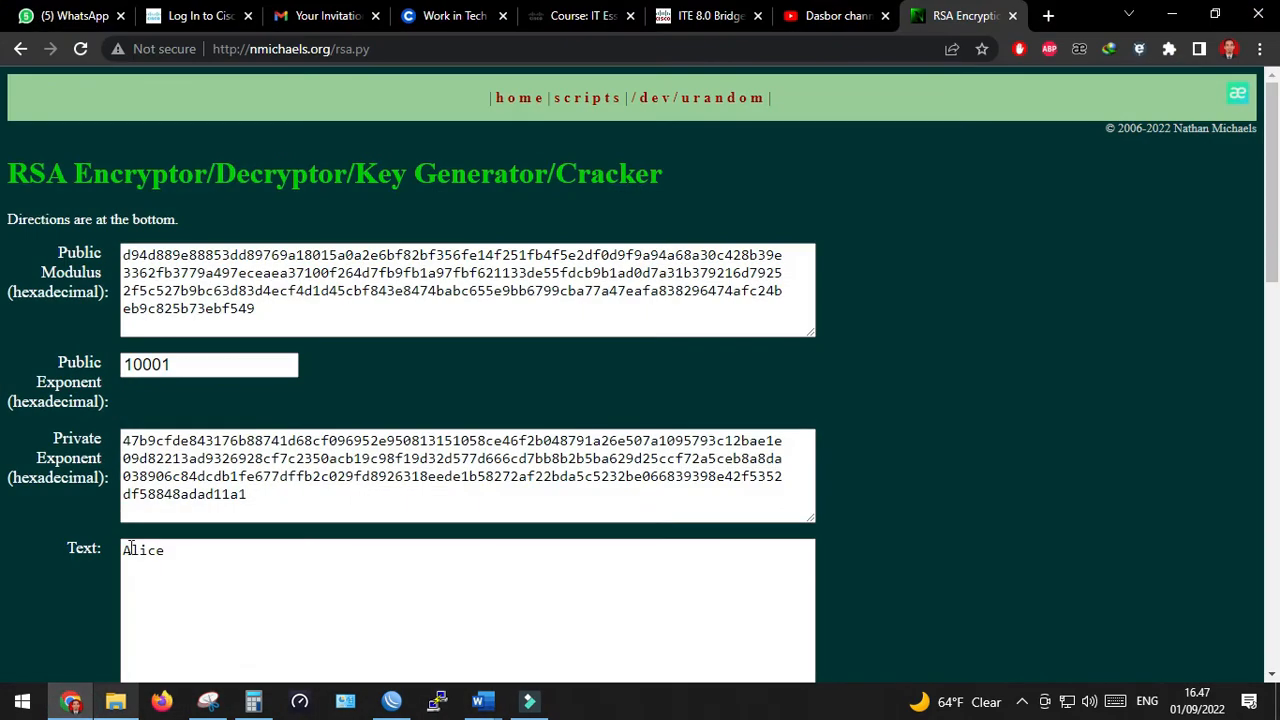
drag(126, 550, 197, 556)
key(ctrl+v)
scroll(300, 550, down, 5)
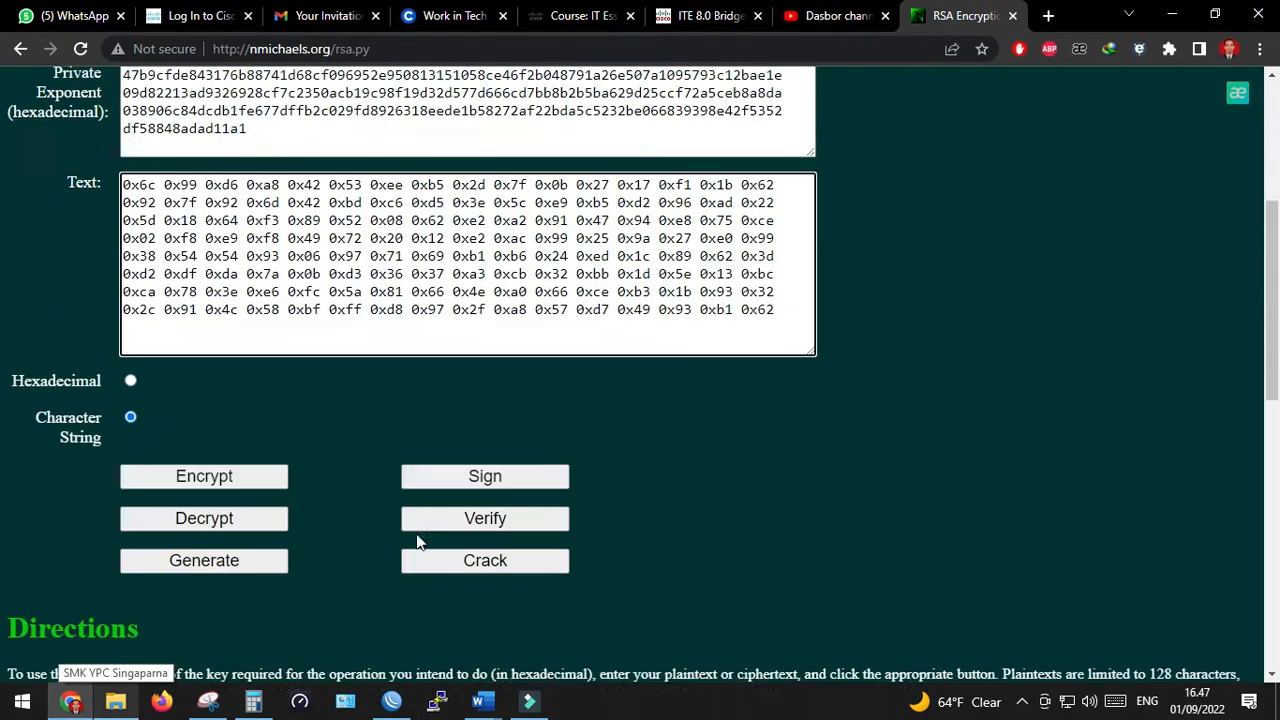
click(499, 422)
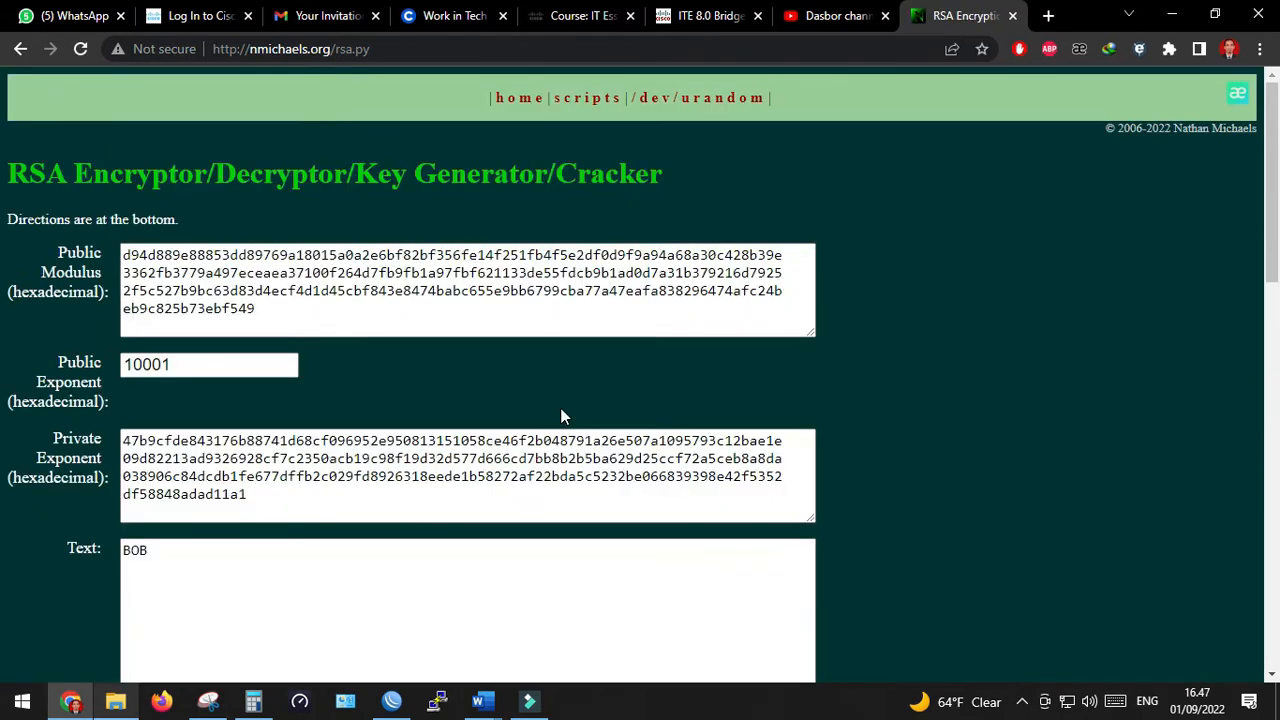
Step: Switch to the English lab in Word and replace the answer line under question d of Step 4 with the identified signer's name
click(478, 701)
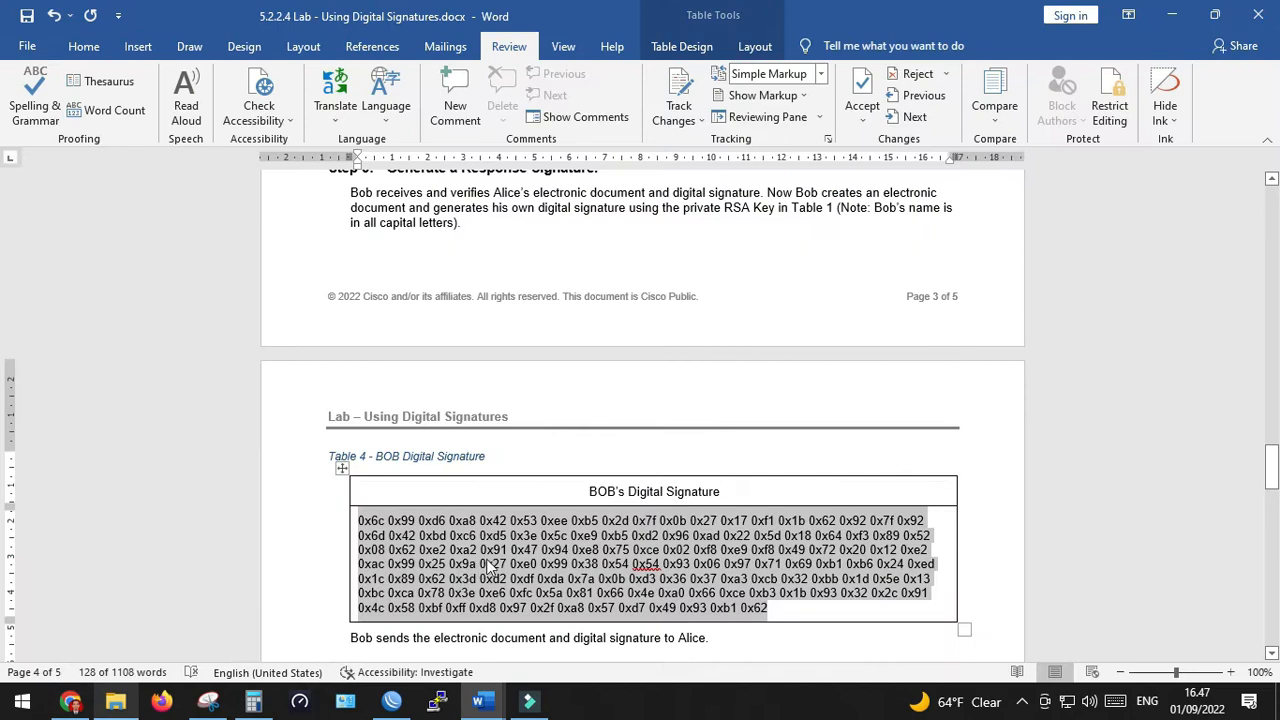
scroll(512, 560, down, 4)
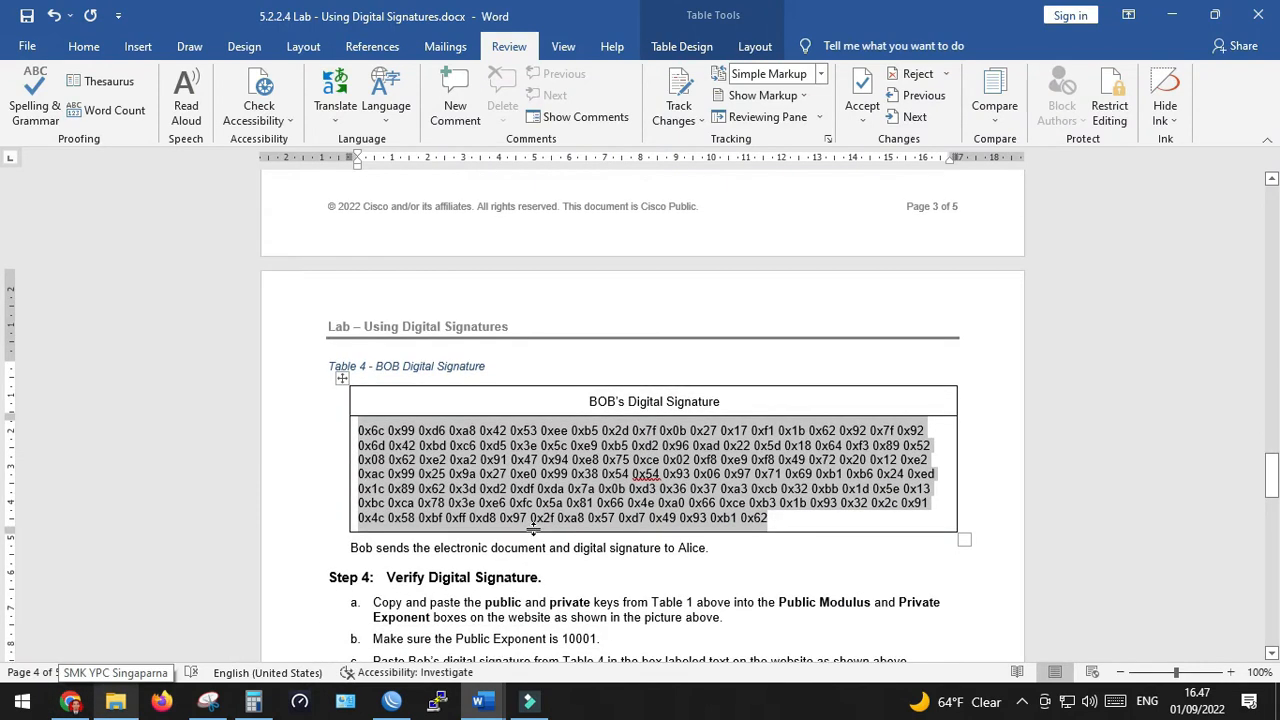
drag(368, 590, 964, 590)
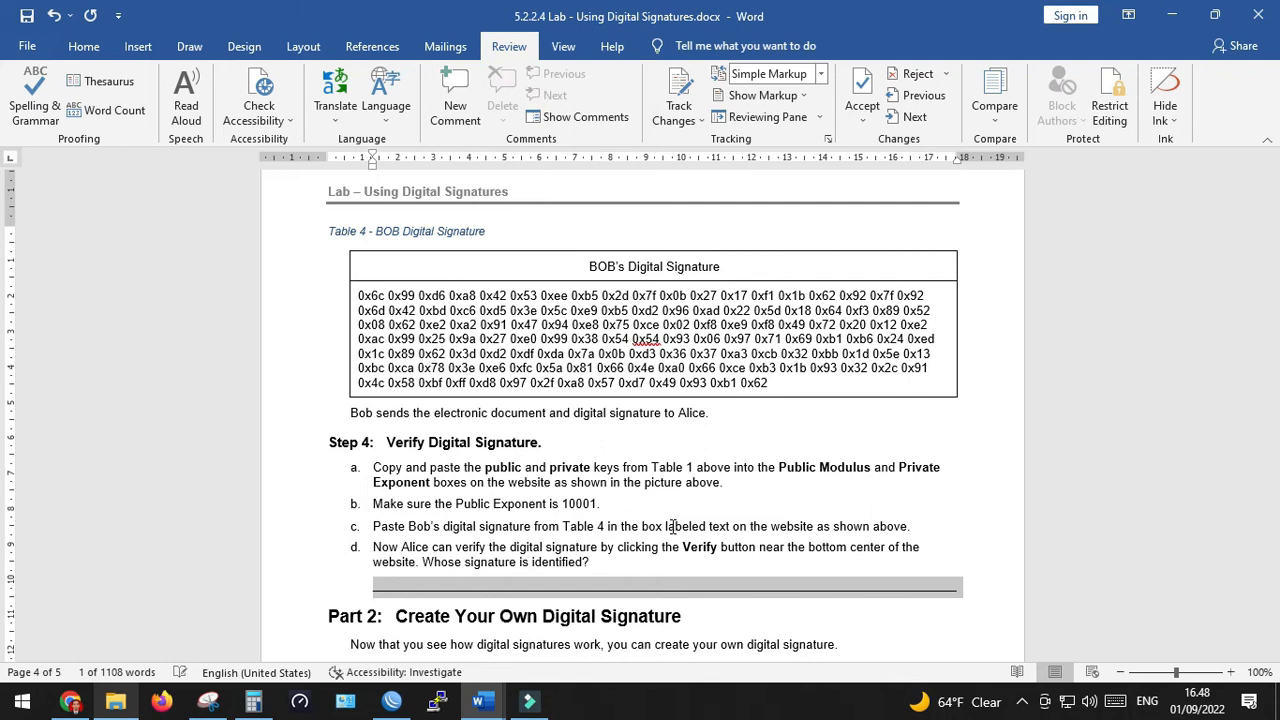
text(B)
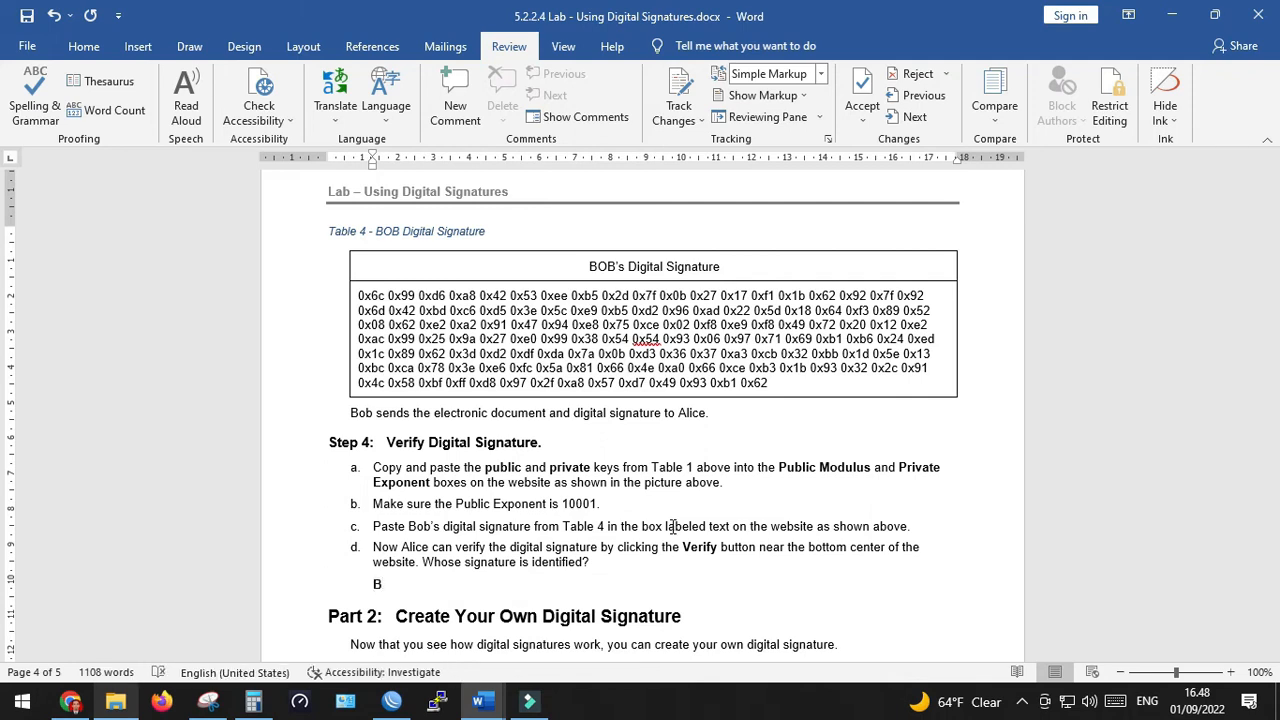
key(BackSpace)
text(Bob)
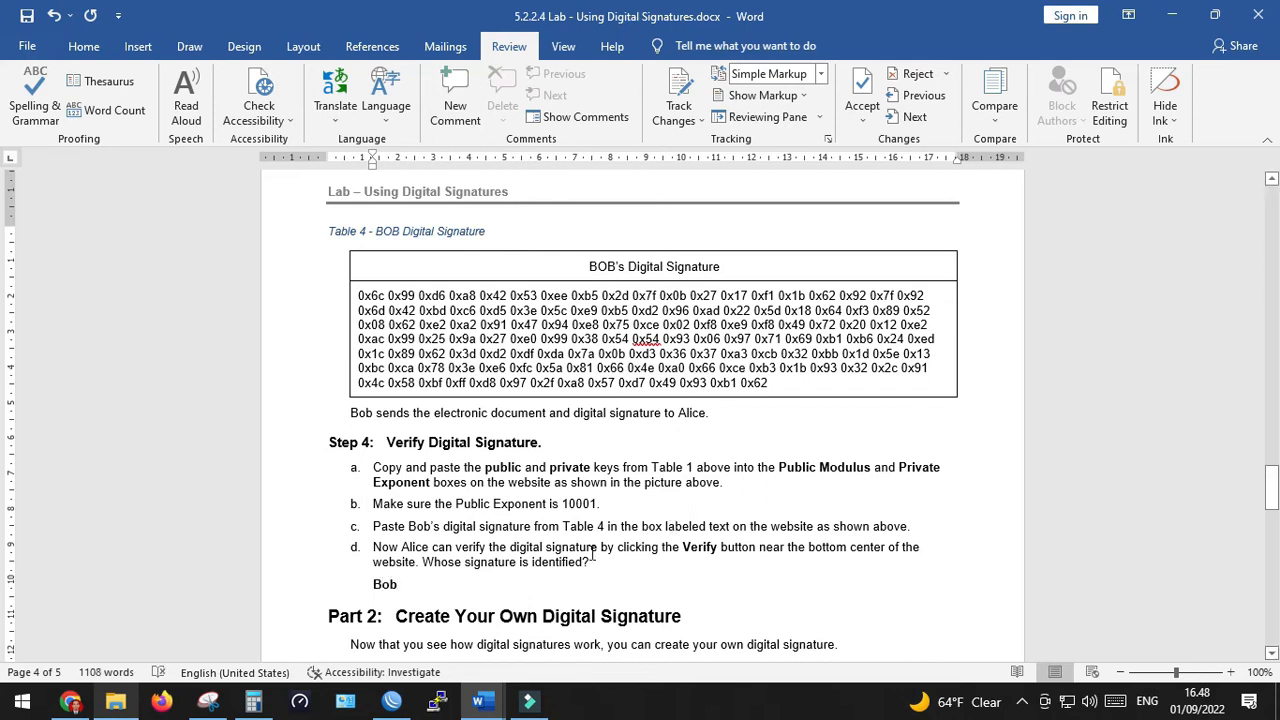
Step: Read the Part 2, Step 1 instructions on generating new RSA keys in the English lab and its Indonesian translation
scroll(520, 590, down, 4)
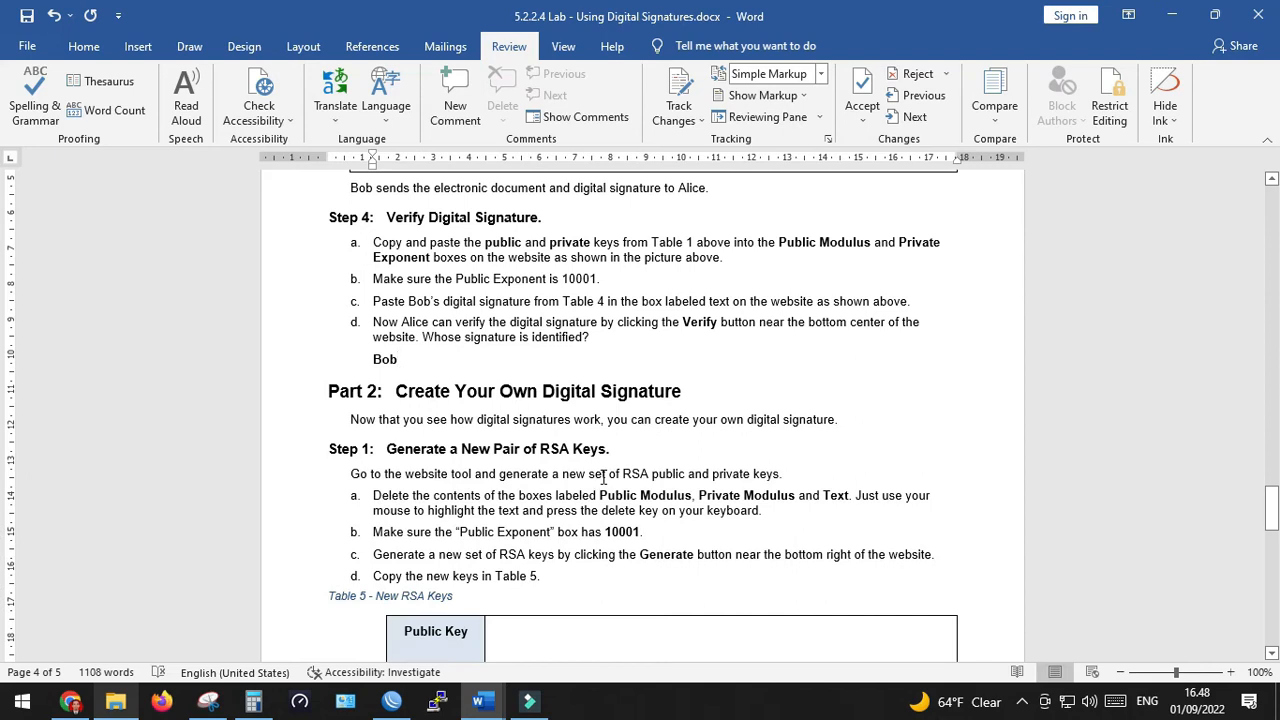
scroll(600, 458, down, 2)
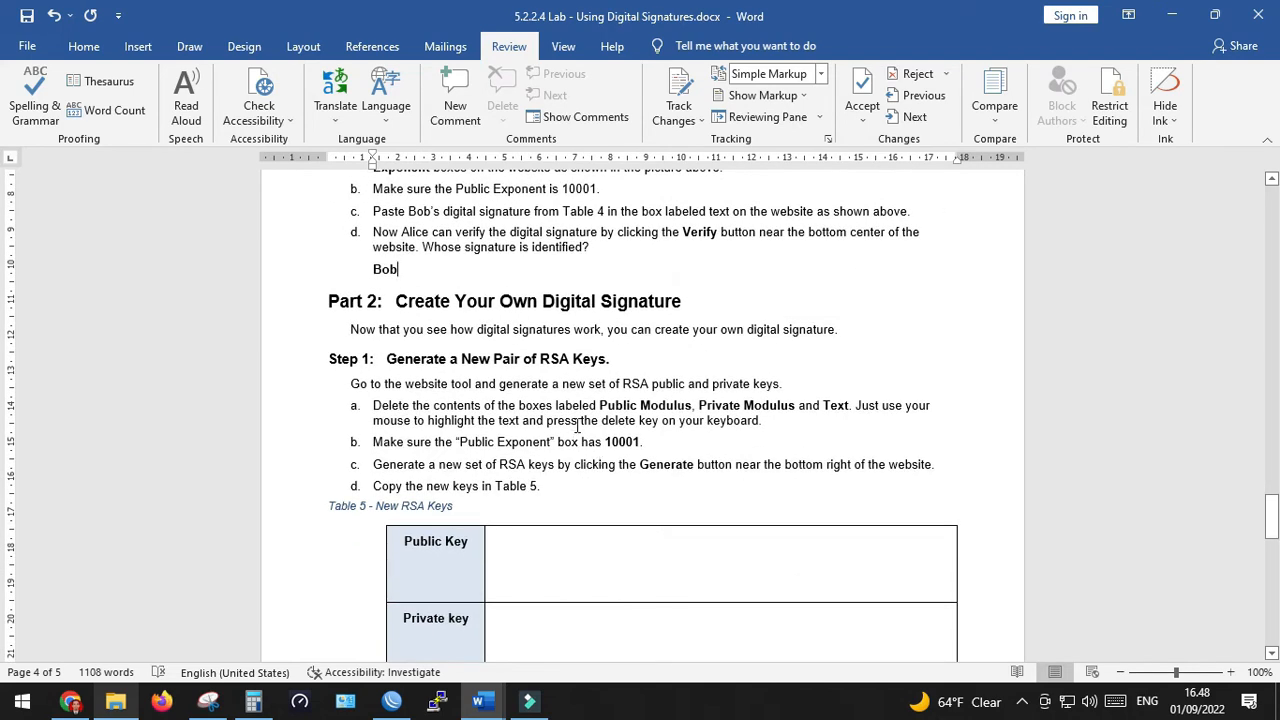
click(482, 702)
click(535, 668)
scroll(551, 463, down, 15)
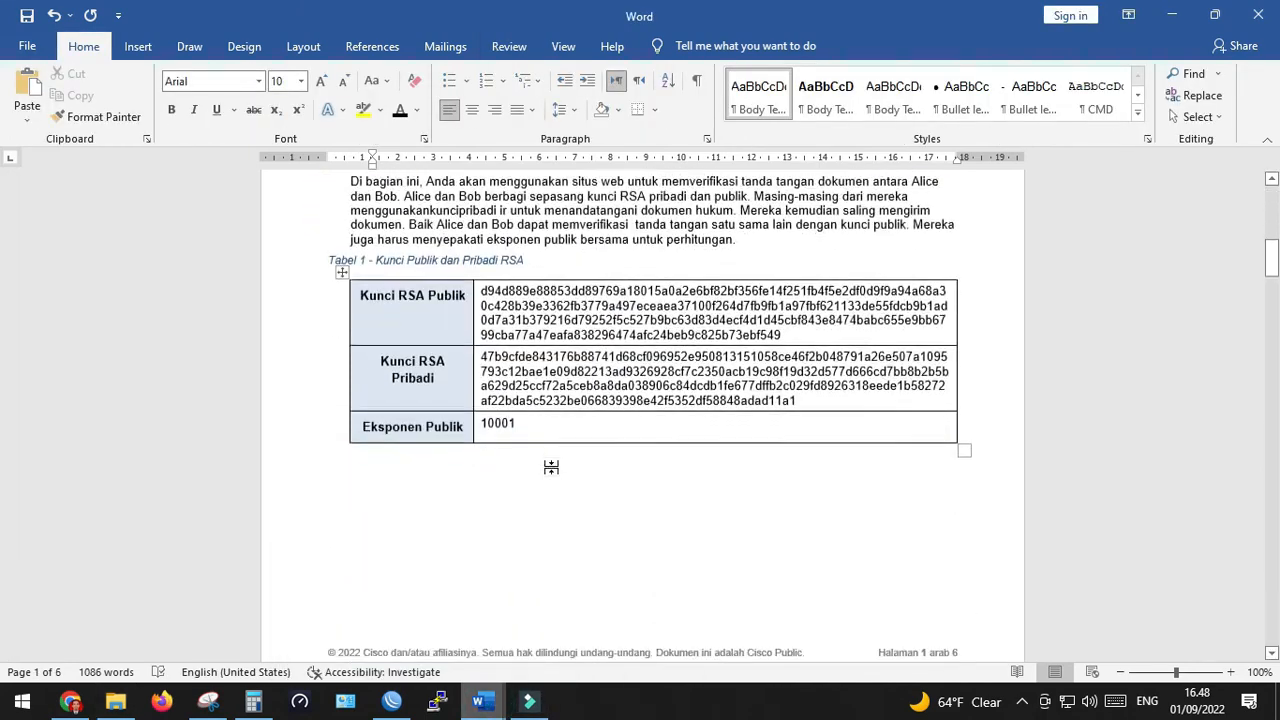
scroll(550, 470, down, 20)
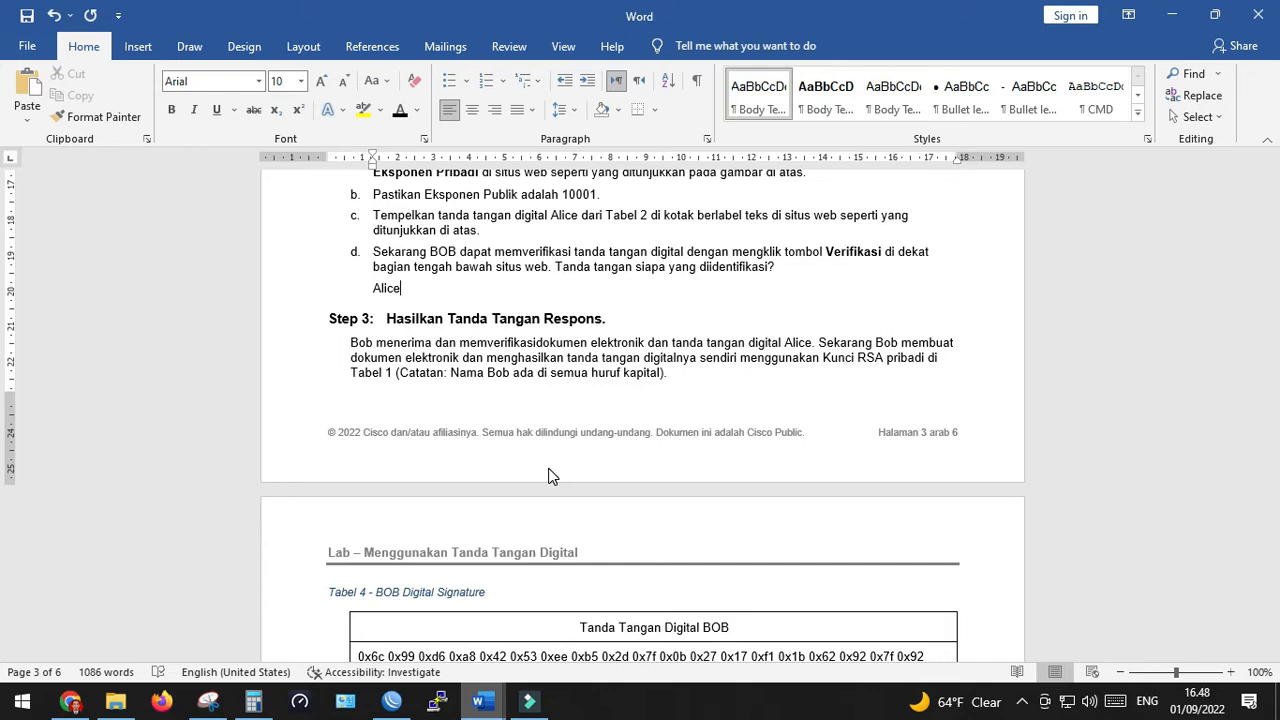
scroll(551, 475, down, 5)
scroll(549, 468, down, 3)
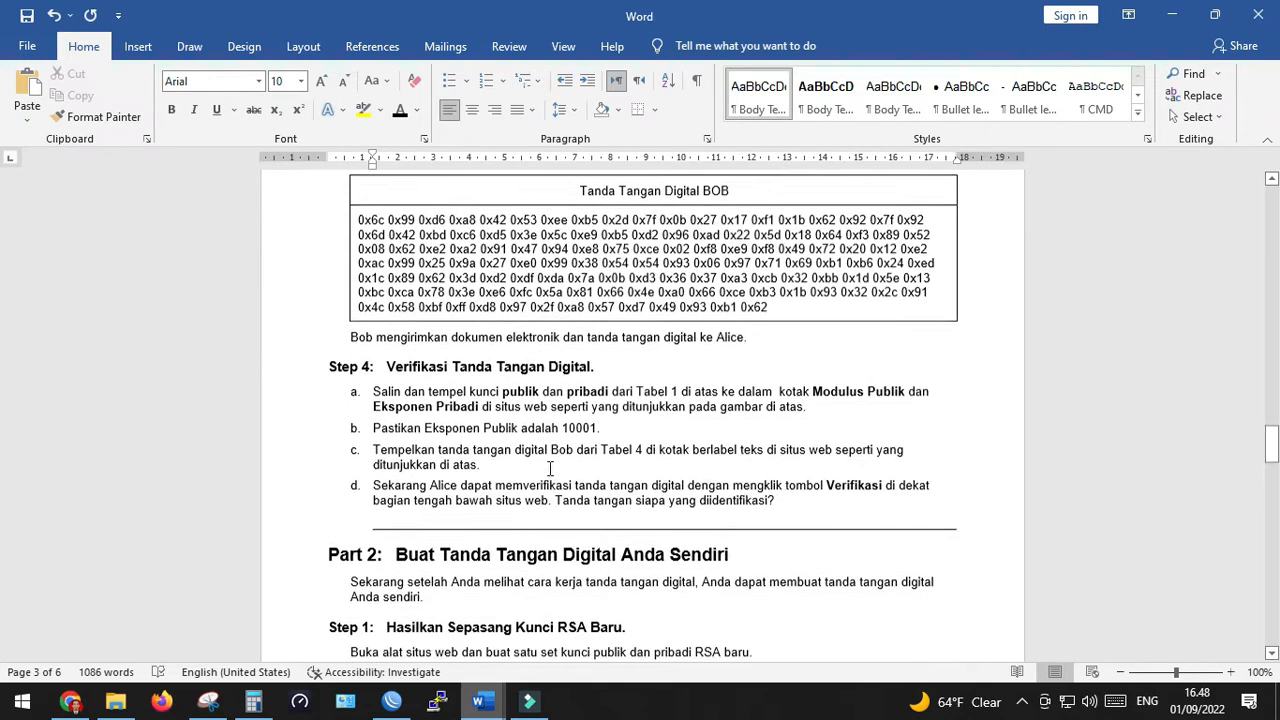
scroll(549, 468, down, 1)
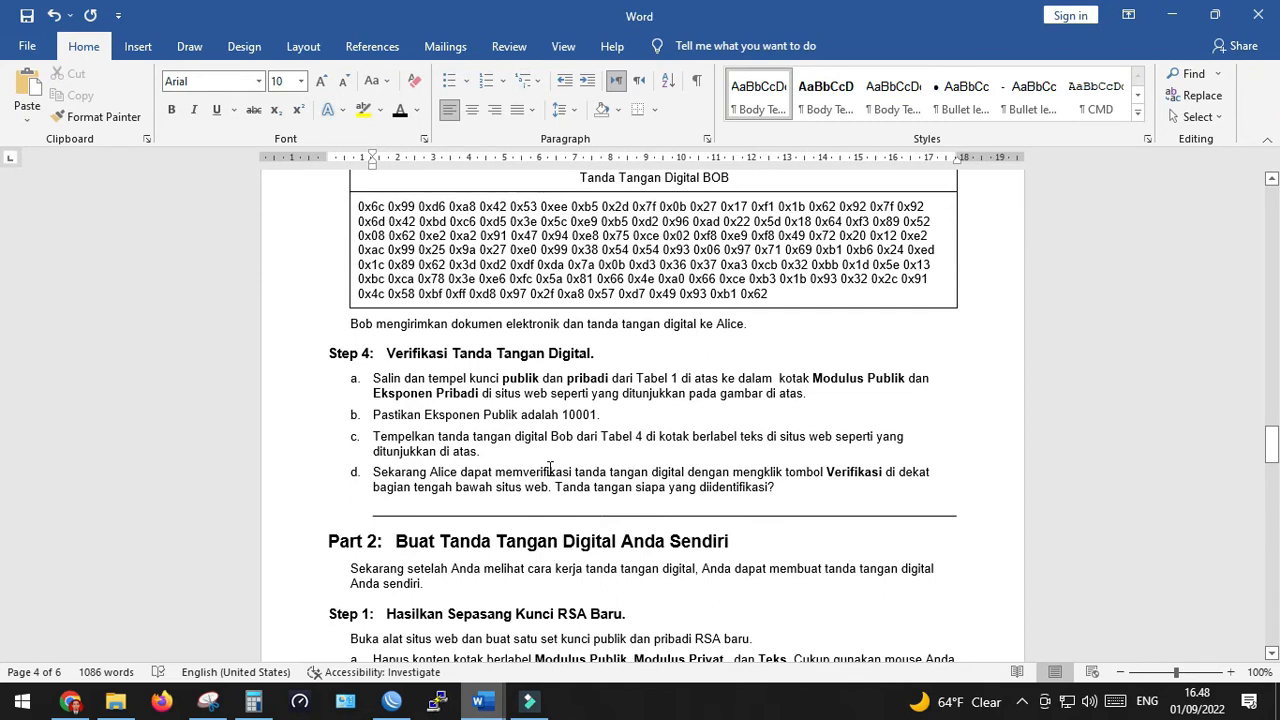
scroll(549, 469, down, 1)
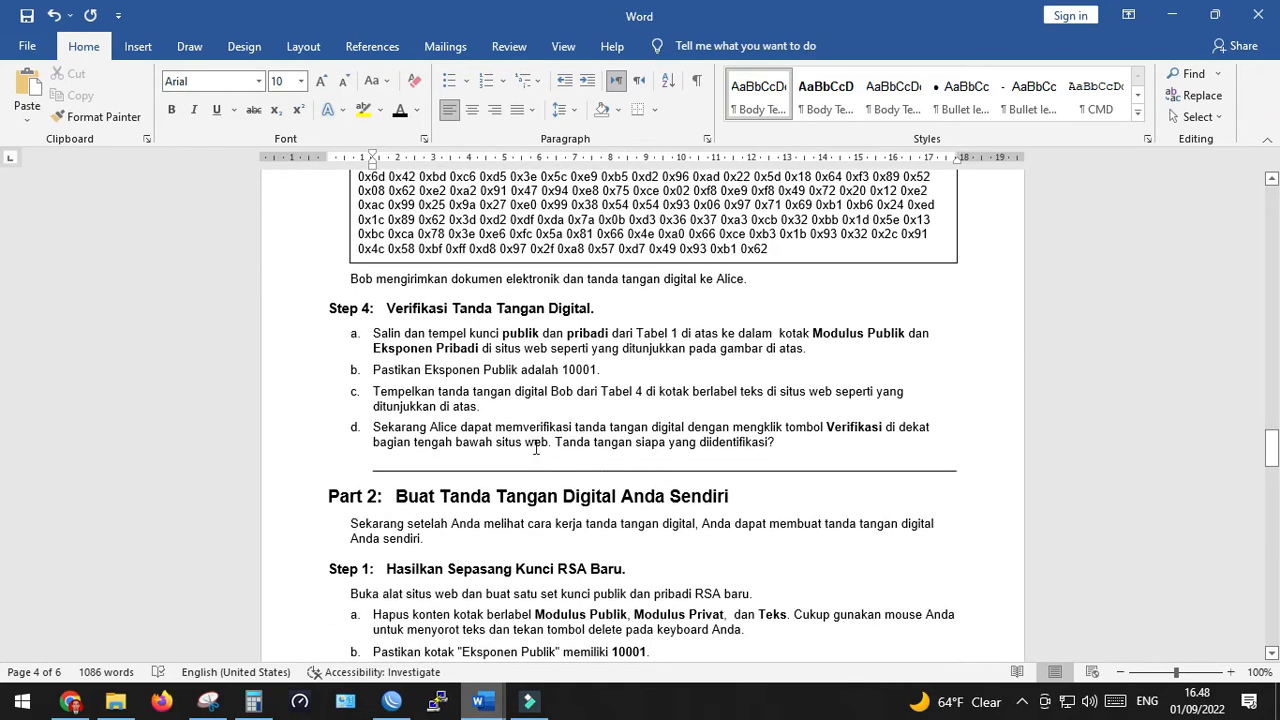
scroll(536, 449, down, 5)
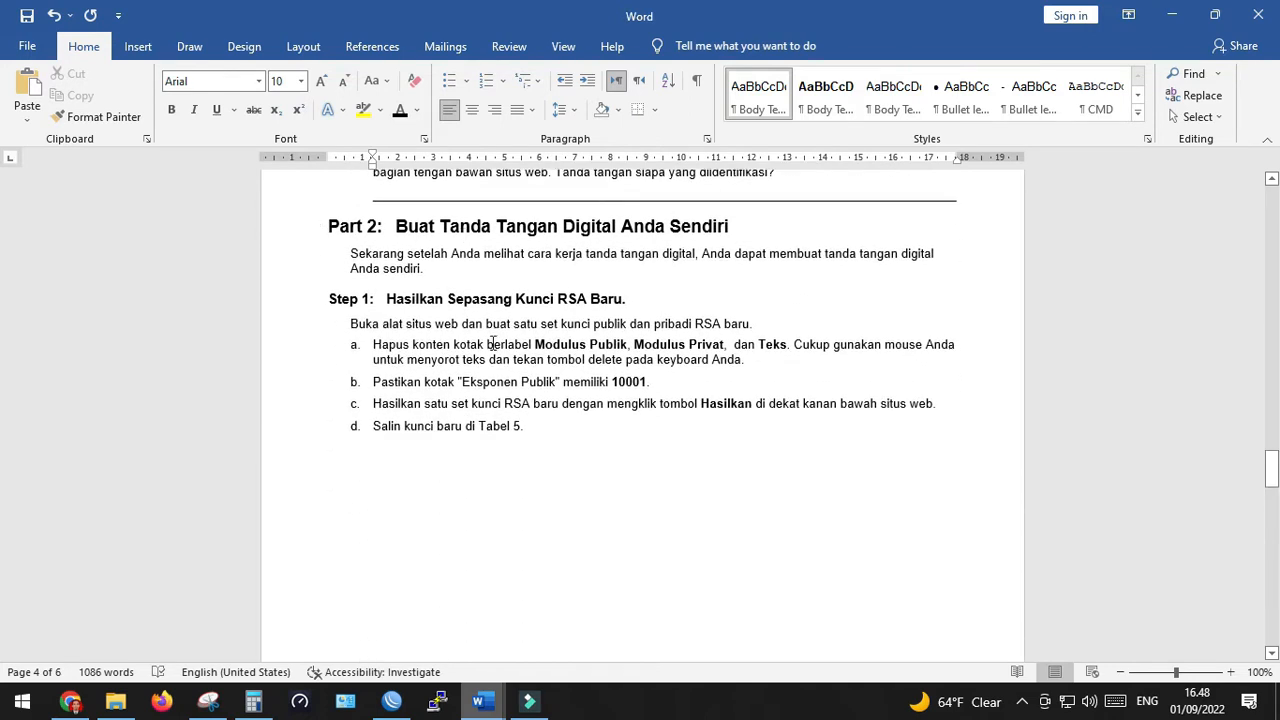
Step: Switch to the RSA tool in Chrome and clear the Public Modulus, Private Exponent and Text contents
mouse_move(527, 706)
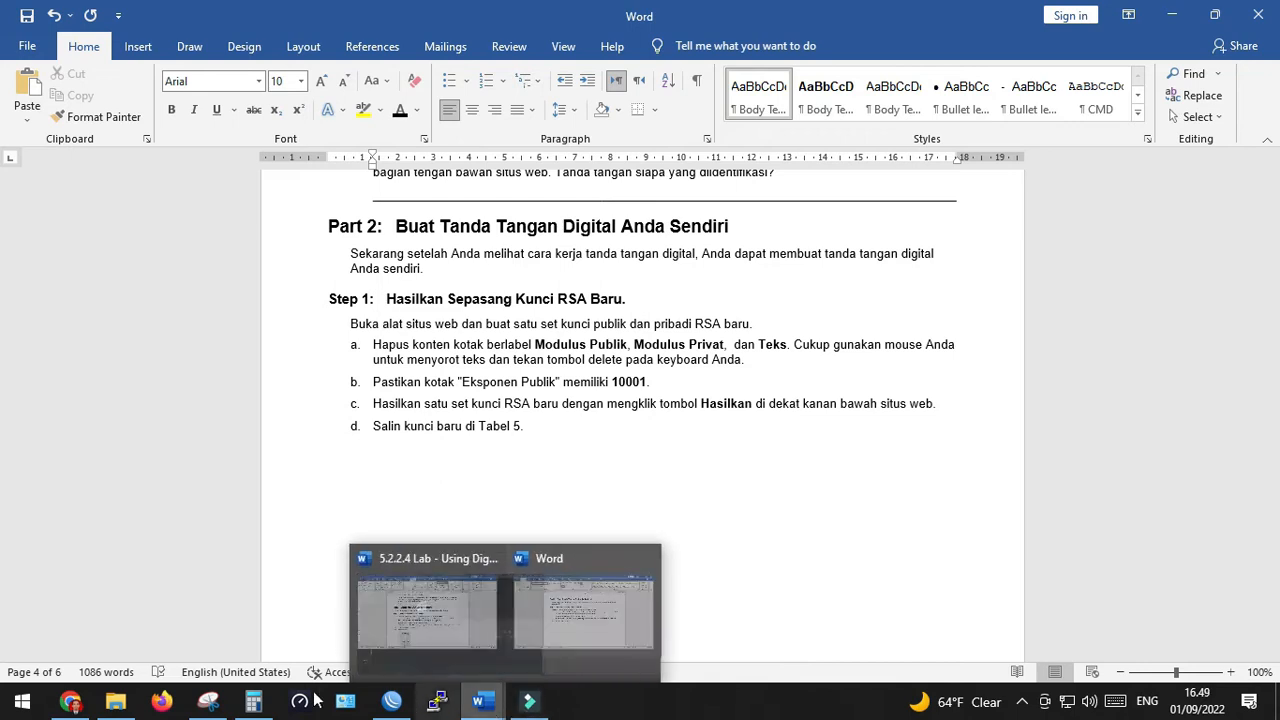
click(130, 620)
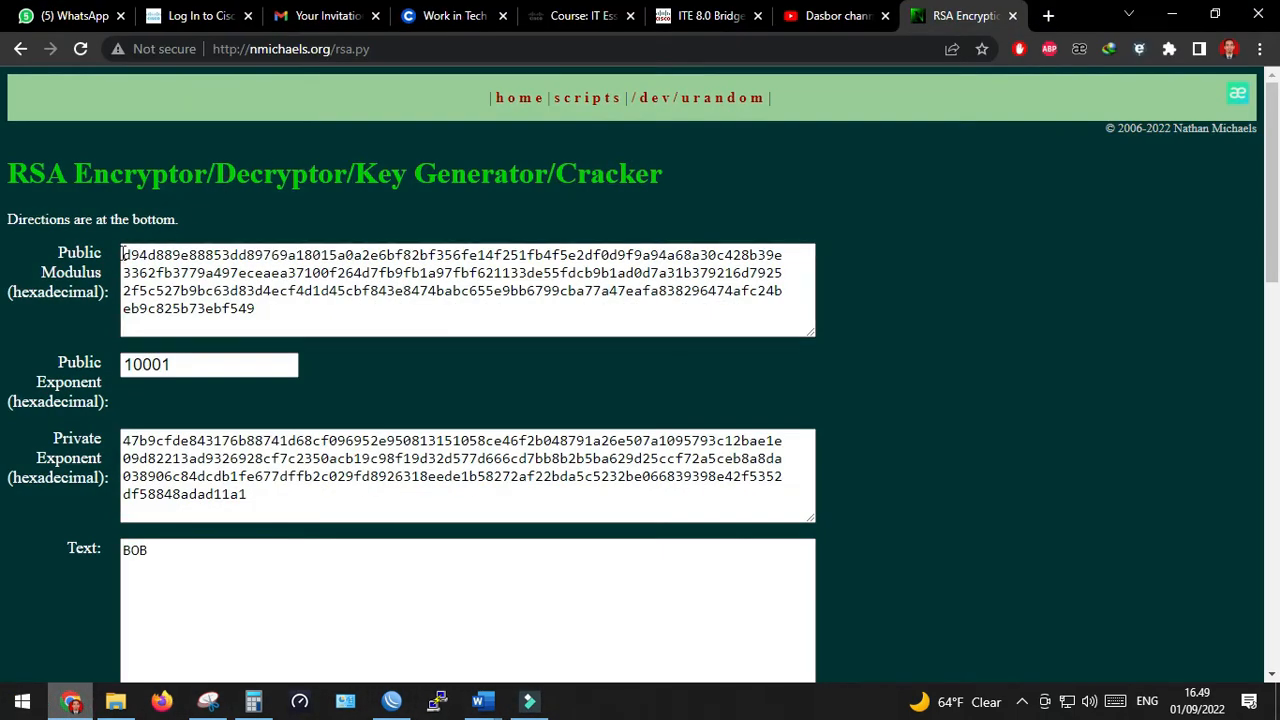
drag(130, 250, 343, 323)
key(BackSpace)
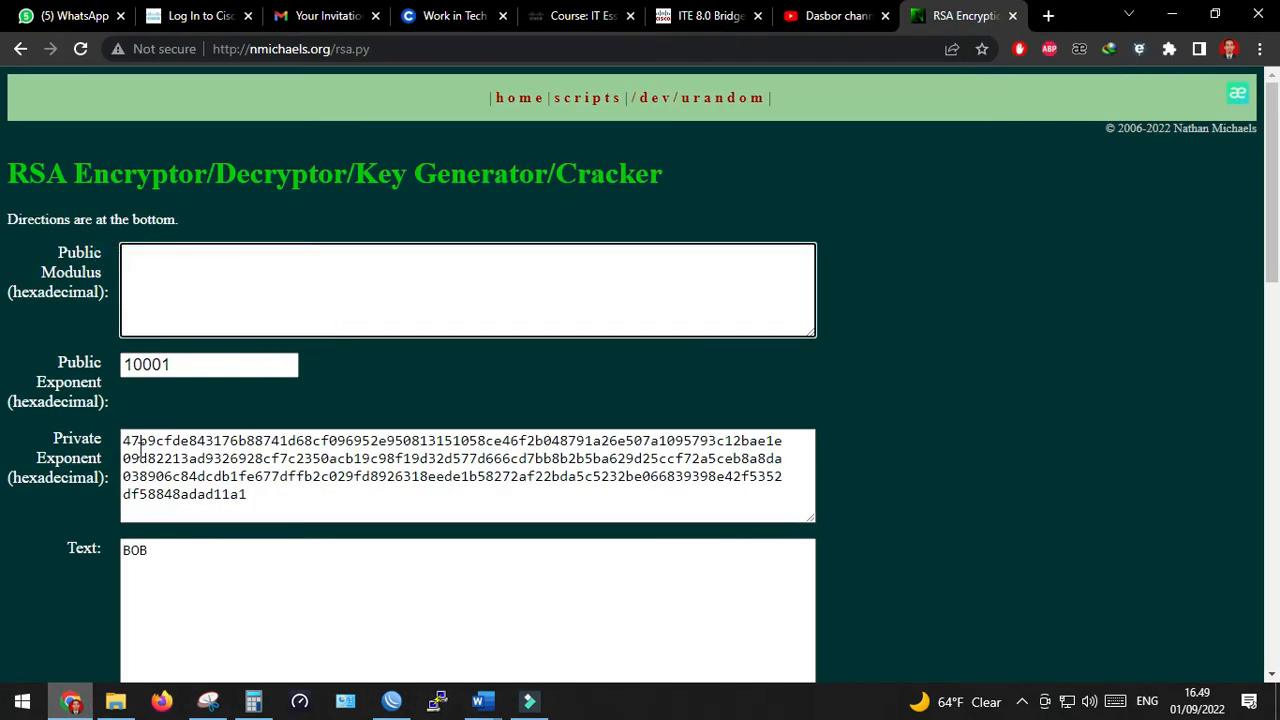
drag(124, 442, 323, 500)
key(BackSpace)
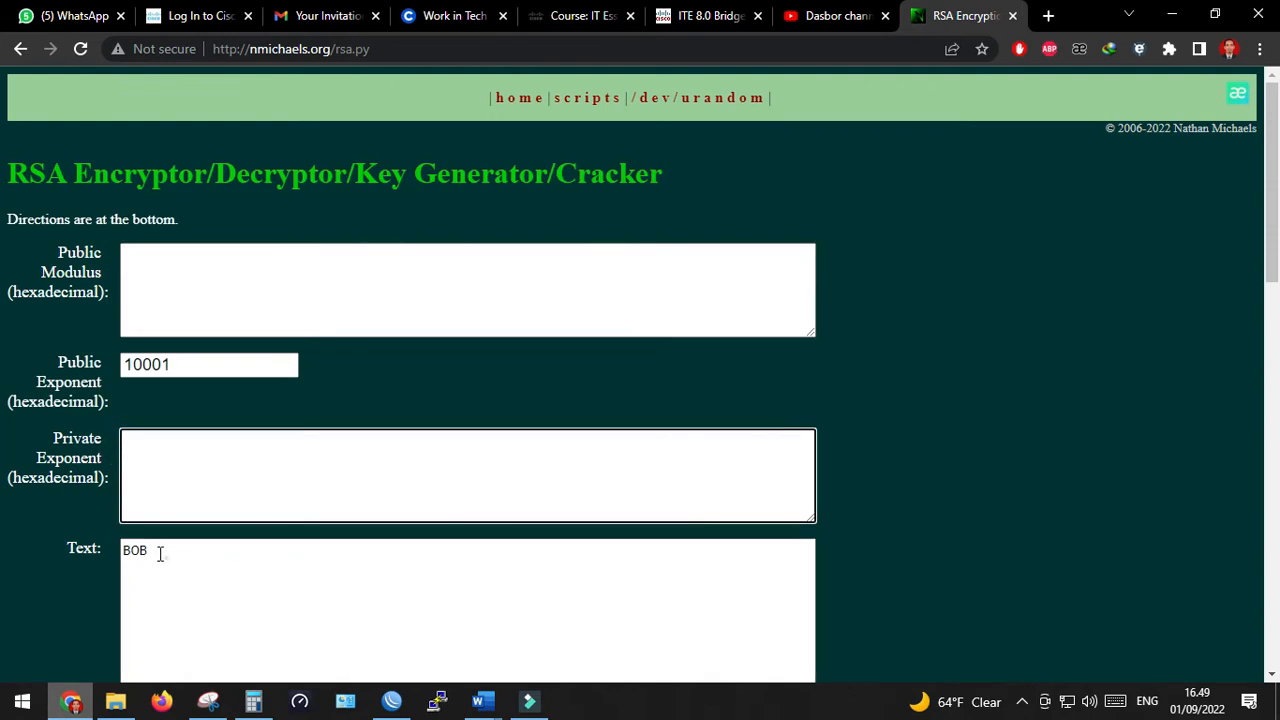
drag(161, 554, 90, 552)
key(BackSpace)
Step: Check the Step 1 instructions in Word and generate a new RSA key pair in the RSA tool with Public Exponent 10001
click(68, 704)
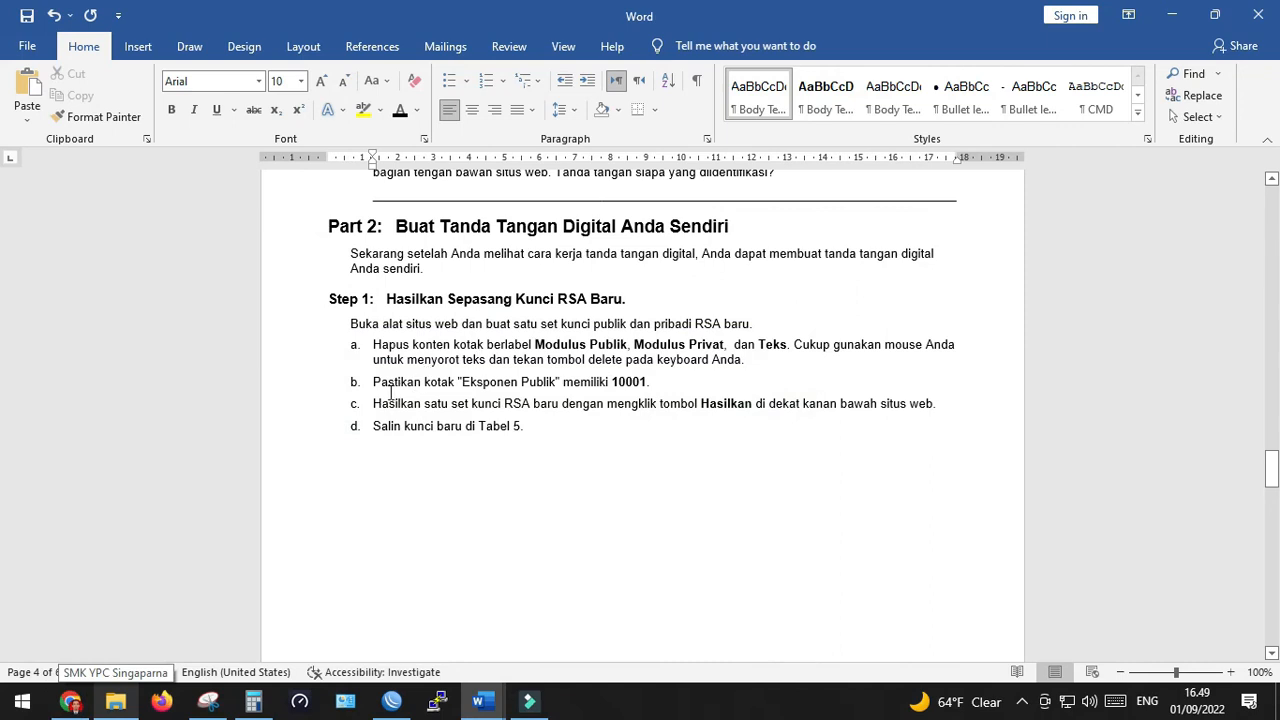
click(70, 703)
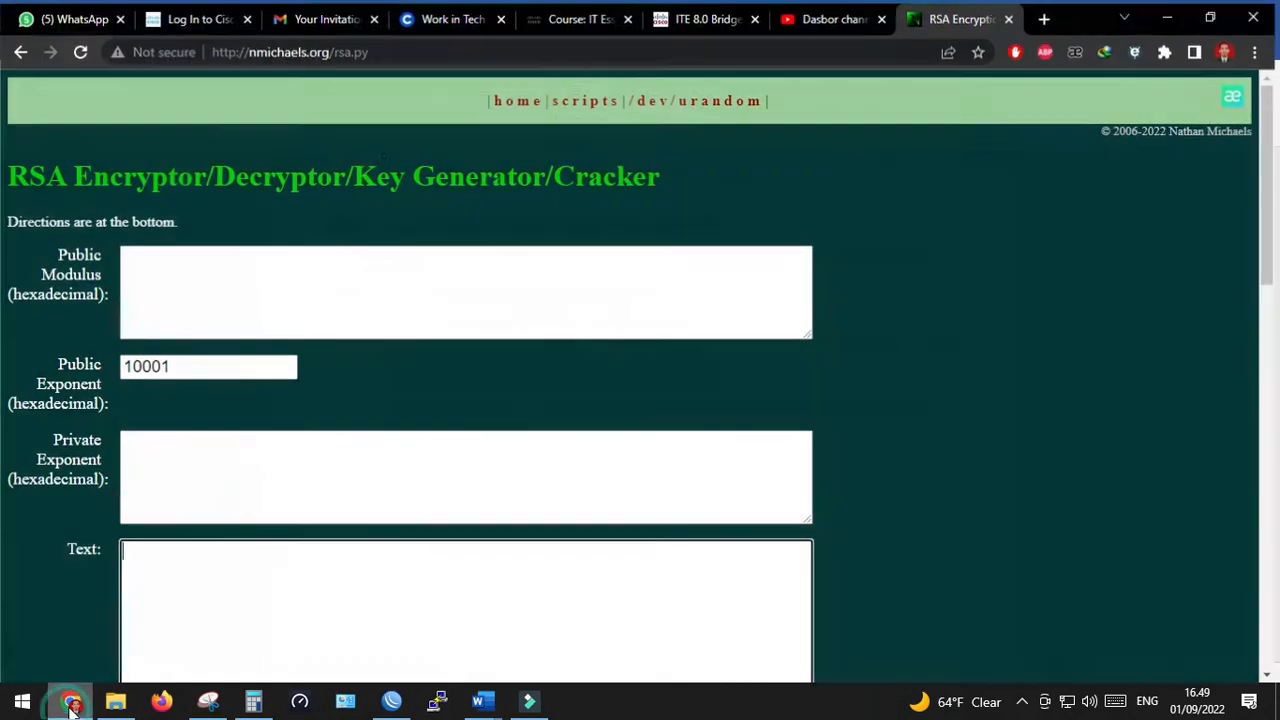
click(72, 705)
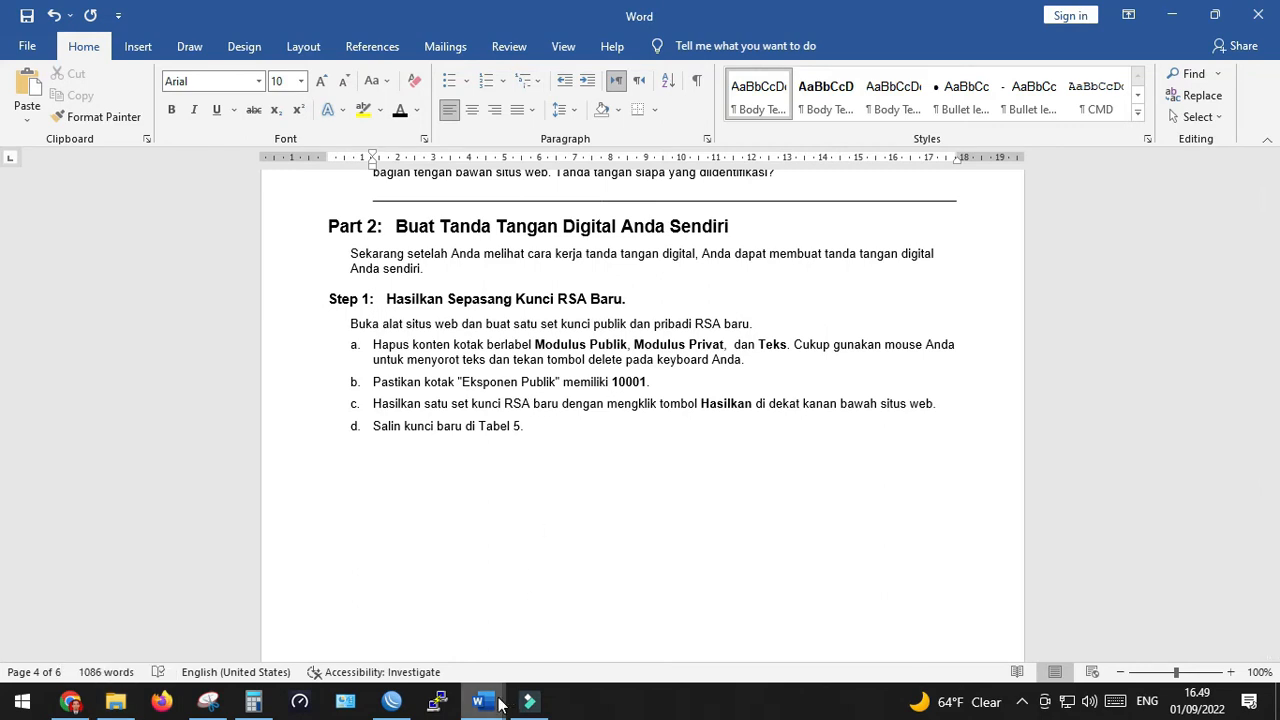
mouse_move(486, 700)
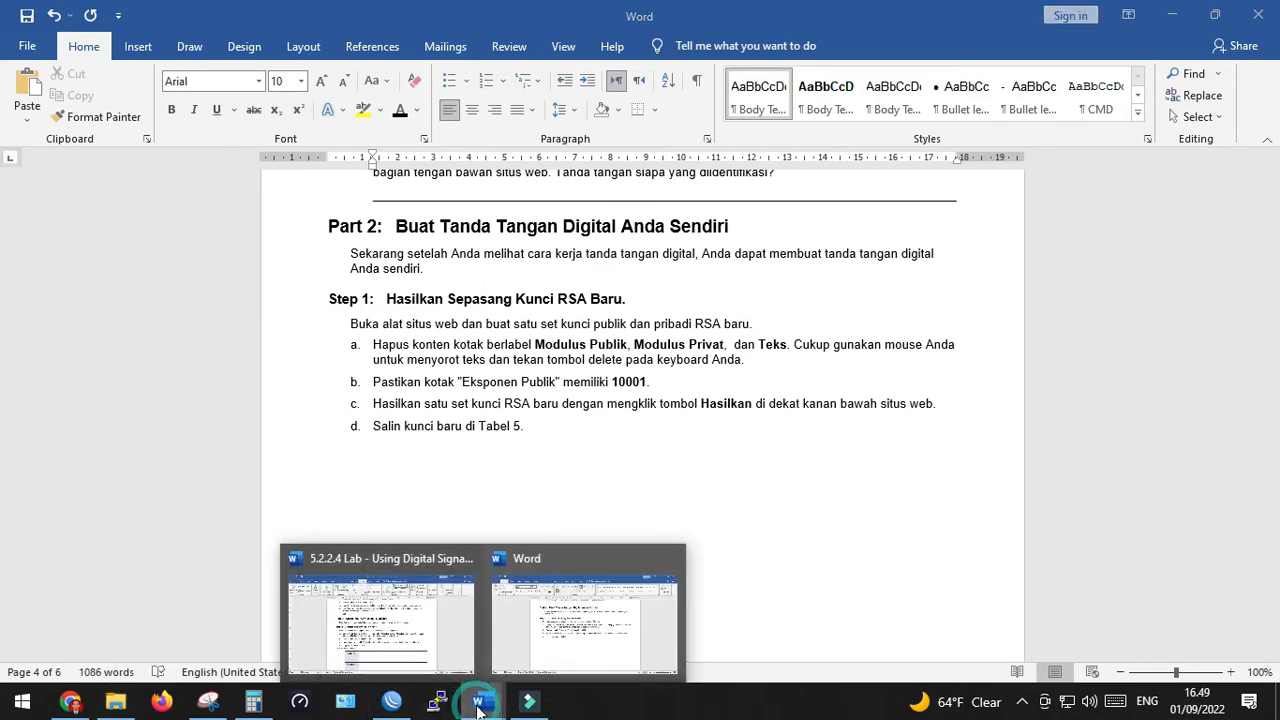
click(375, 655)
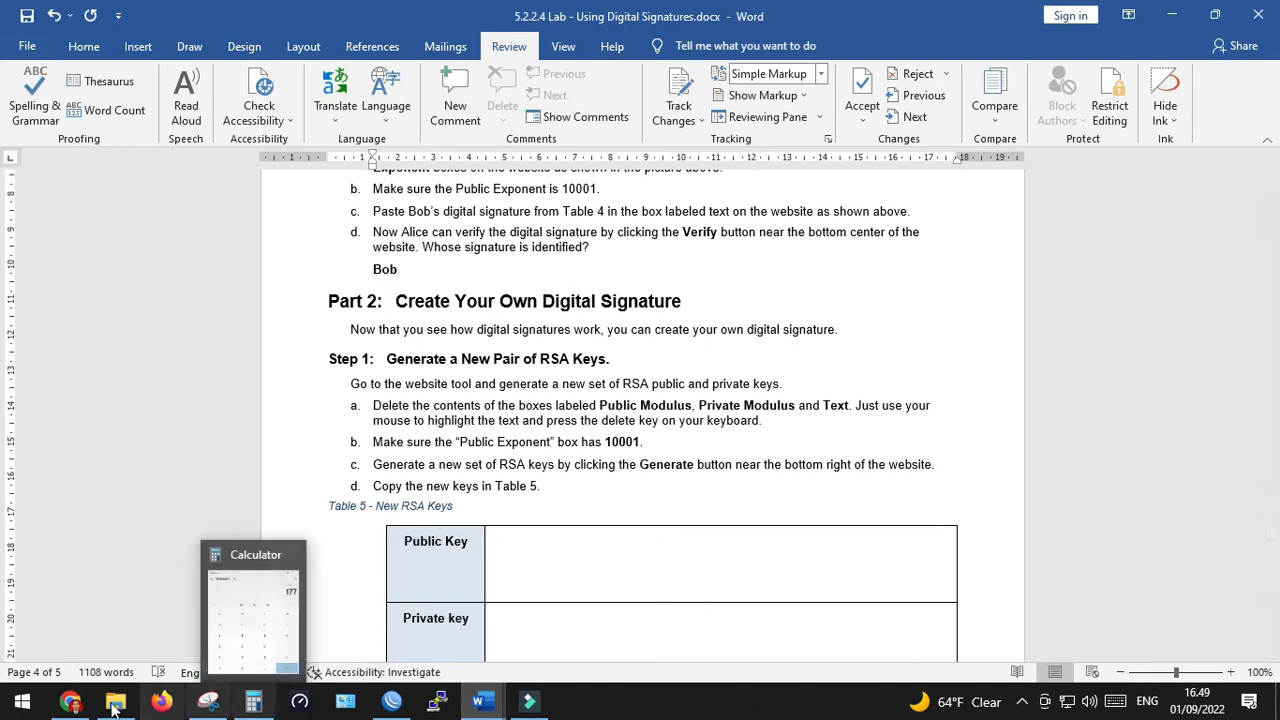
click(72, 704)
scroll(166, 523, down, 4)
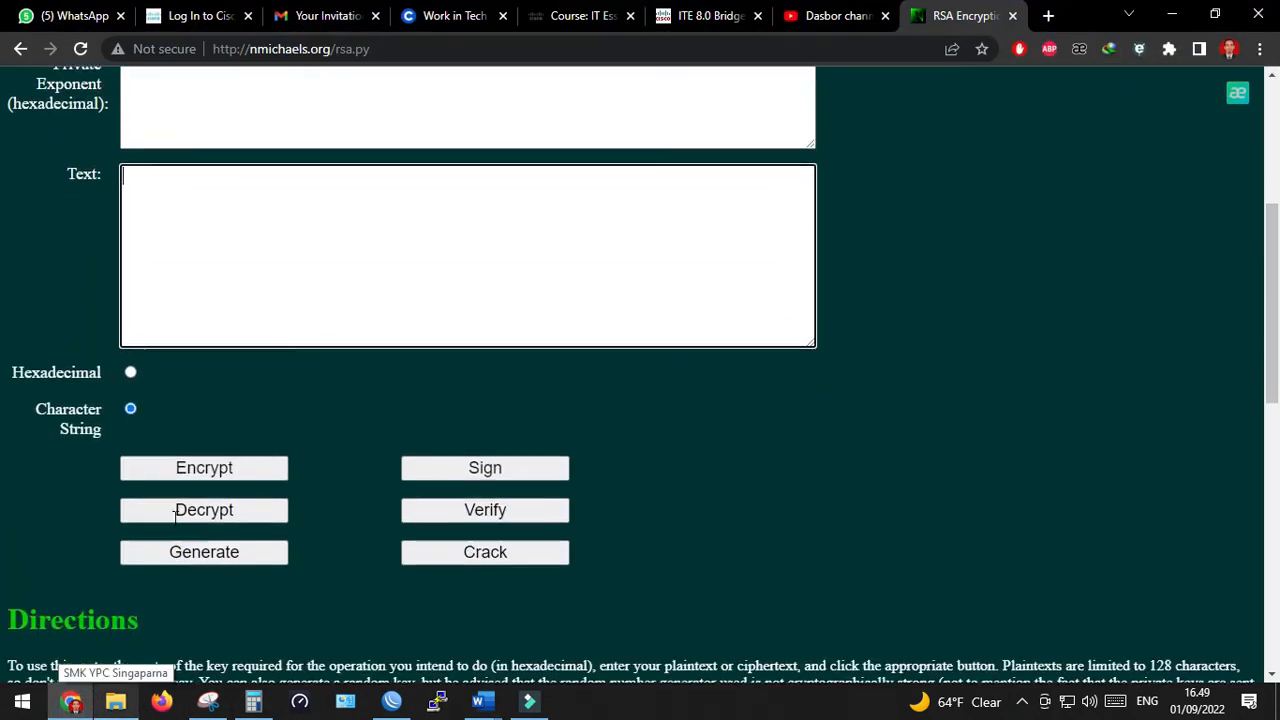
click(230, 559)
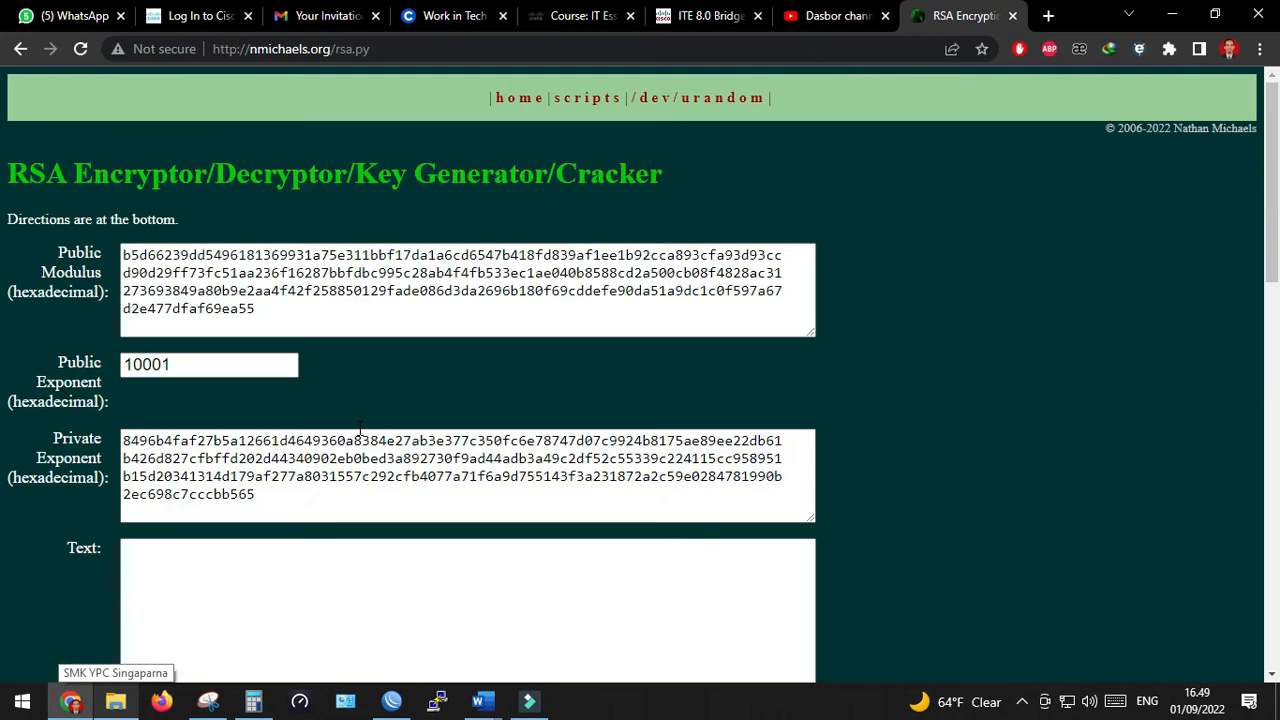
Step: Copy the new Public Modulus from the RSA tool and paste it into the Public Key cell of Table 5 in the English lab
click(125, 258)
drag(125, 258, 316, 312)
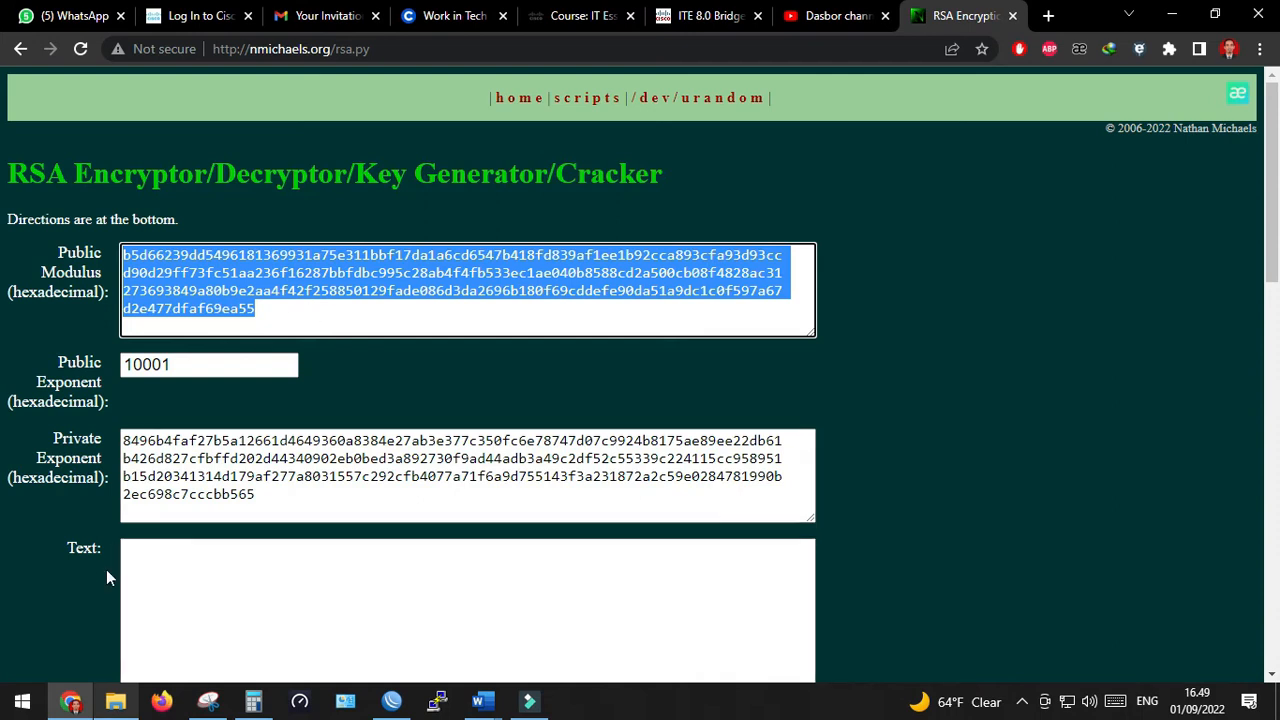
click(72, 705)
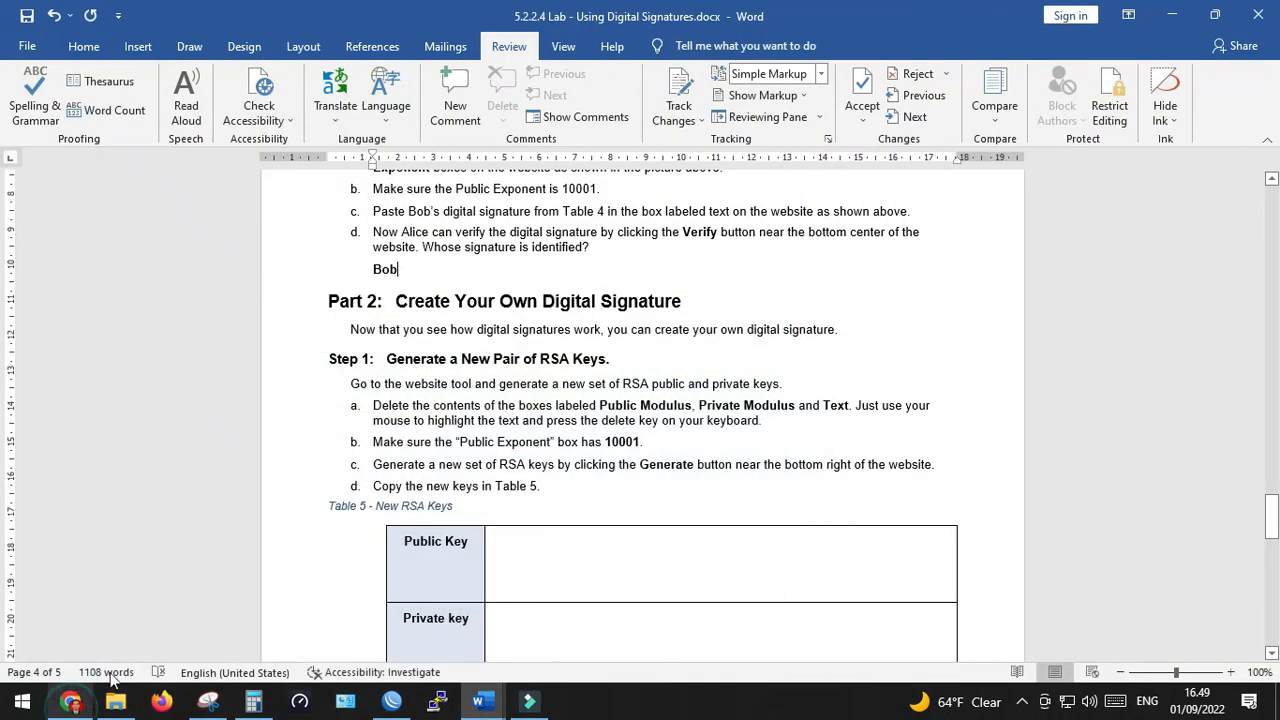
click(508, 550)
key(ctrl+v)
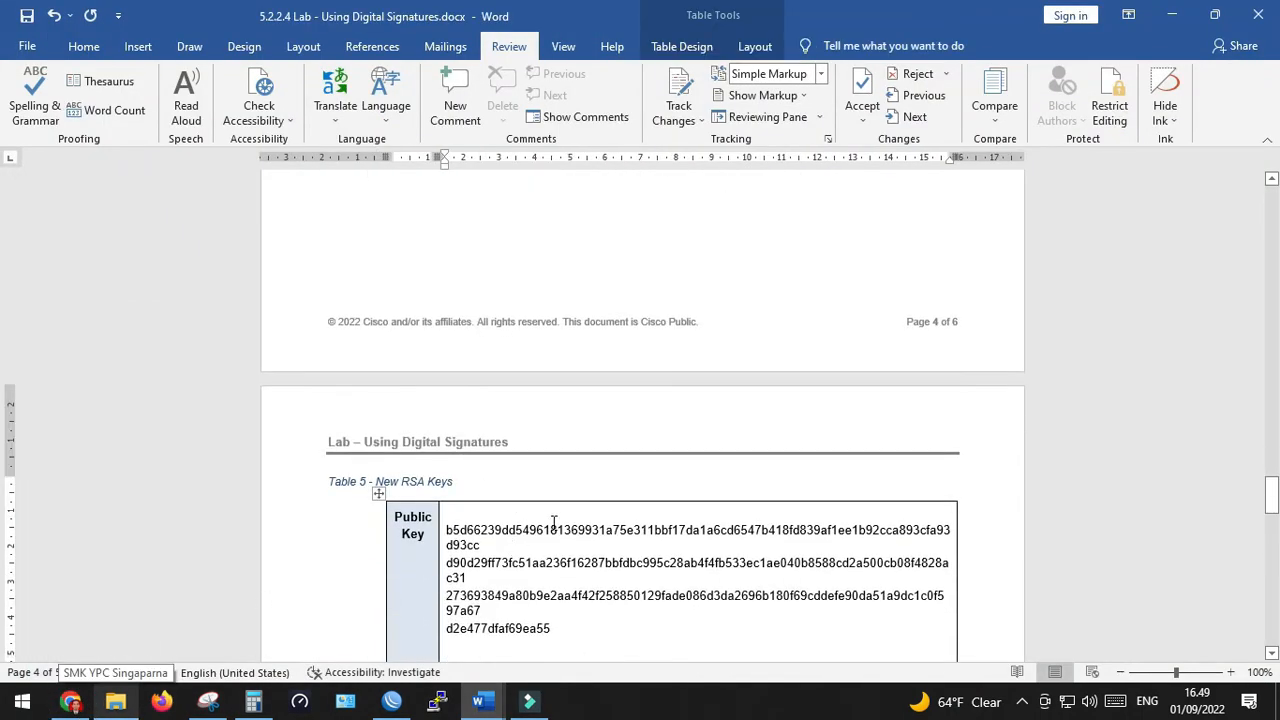
Step: Remove the line breaks inside the public key in Table 5 so it reads as one continuous string
click(557, 548)
key(Delete)
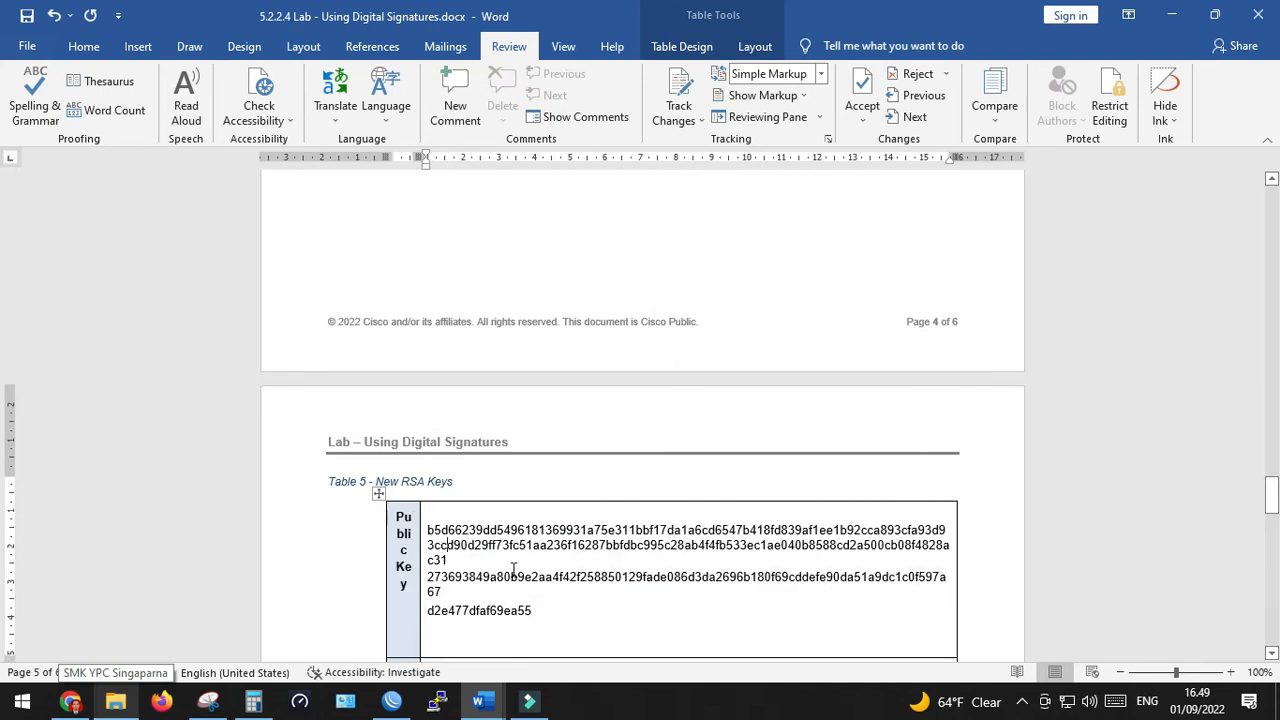
click(505, 562)
key(Delete)
click(492, 579)
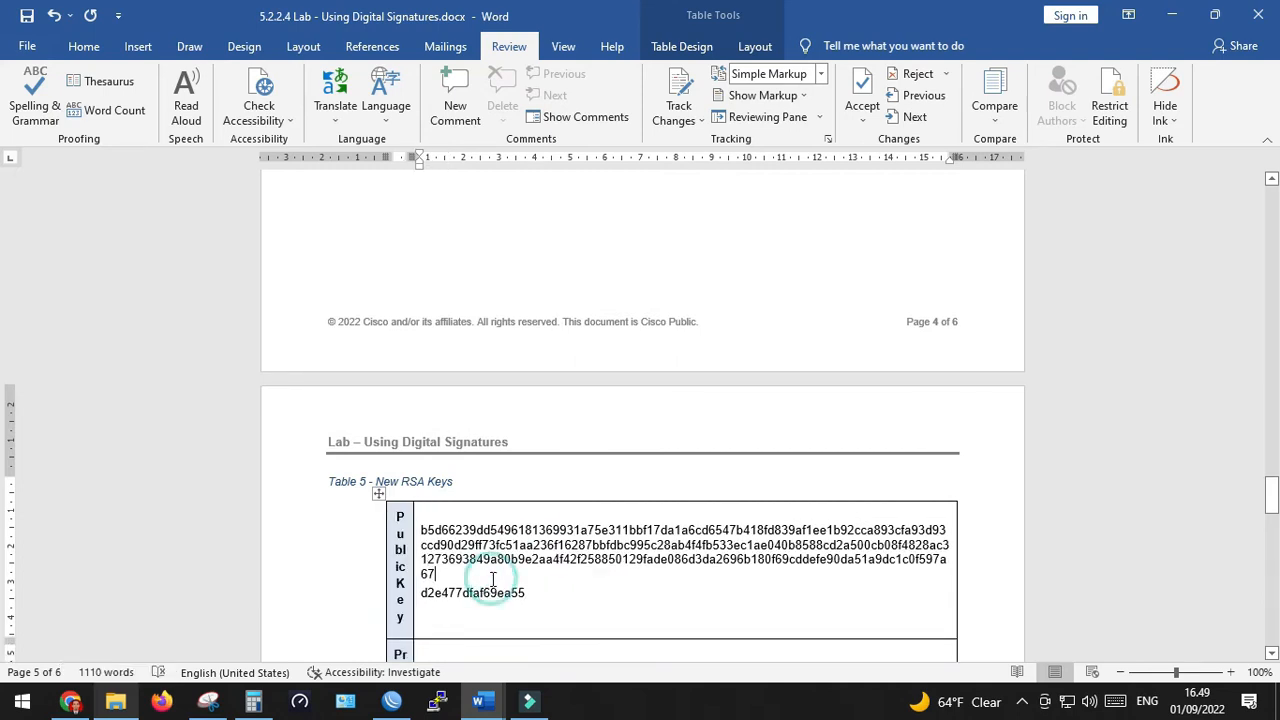
key(Delete)
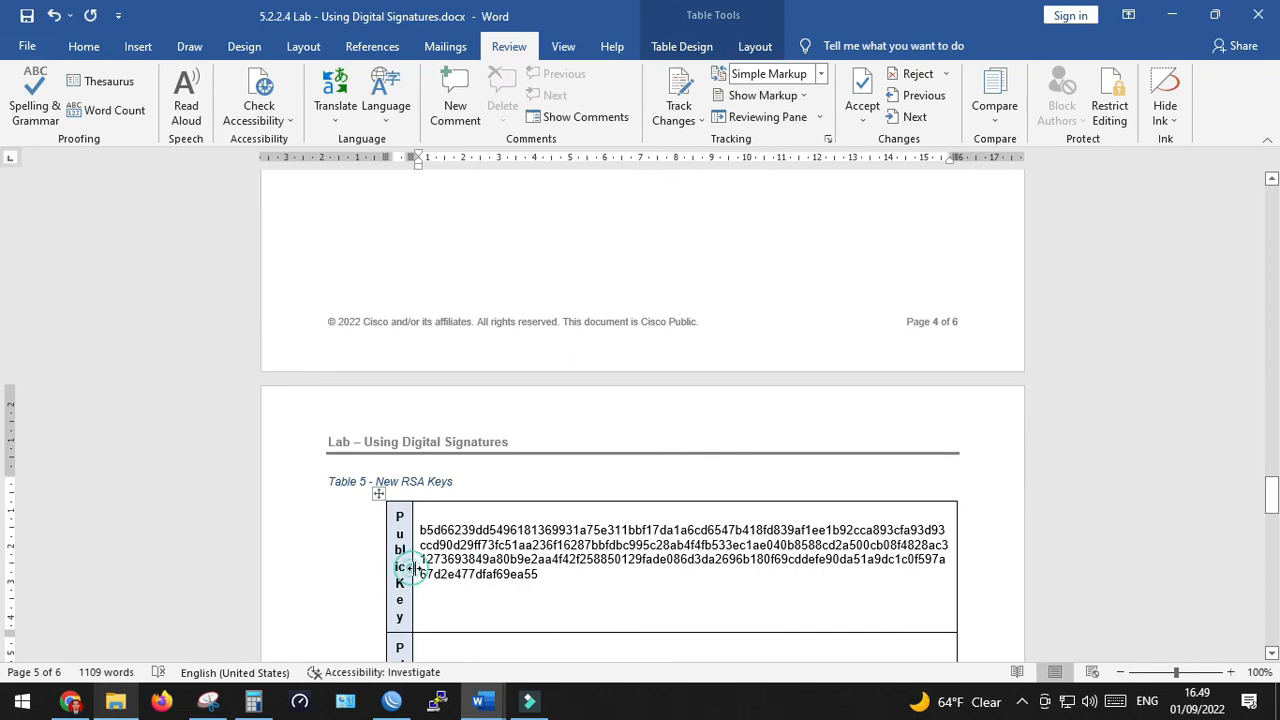
Step: Copy the Private Exponent from the RSA tool in Chrome and paste it into the Private key cell of Table 5 in Word
scroll(459, 560, down, 2)
scroll(459, 558, down, 1)
click(467, 533)
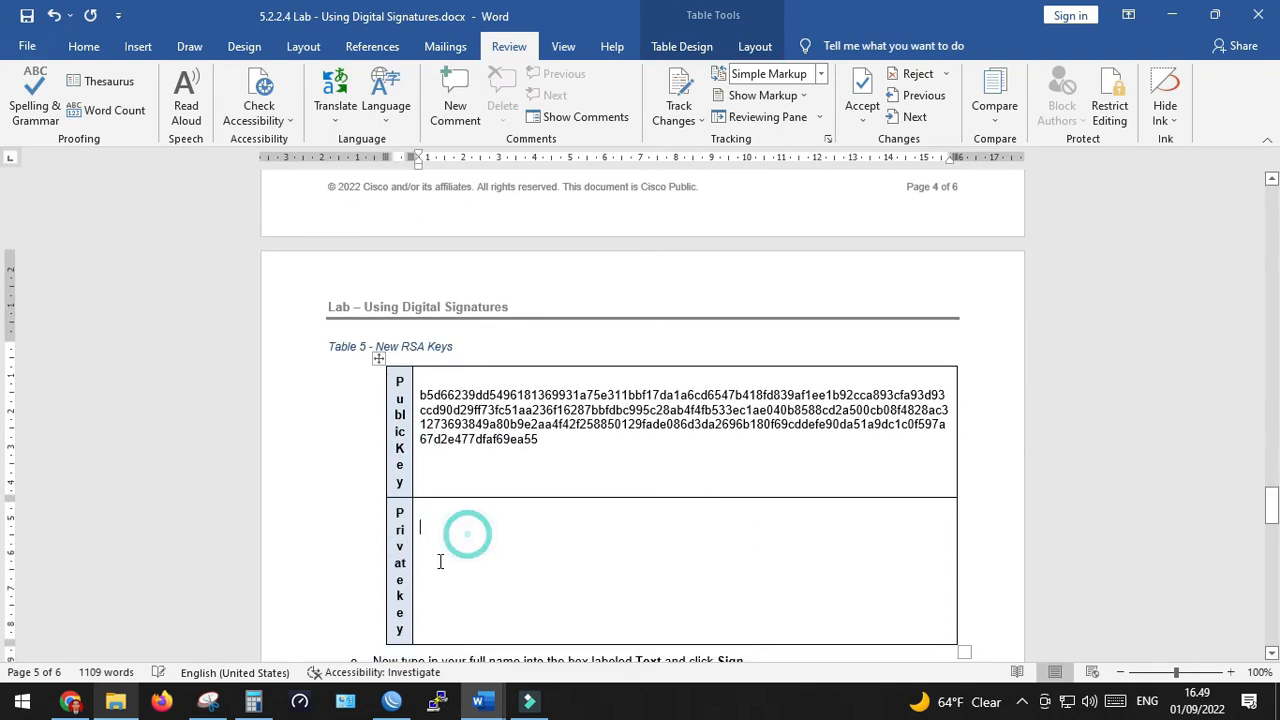
click(72, 705)
drag(123, 441, 312, 488)
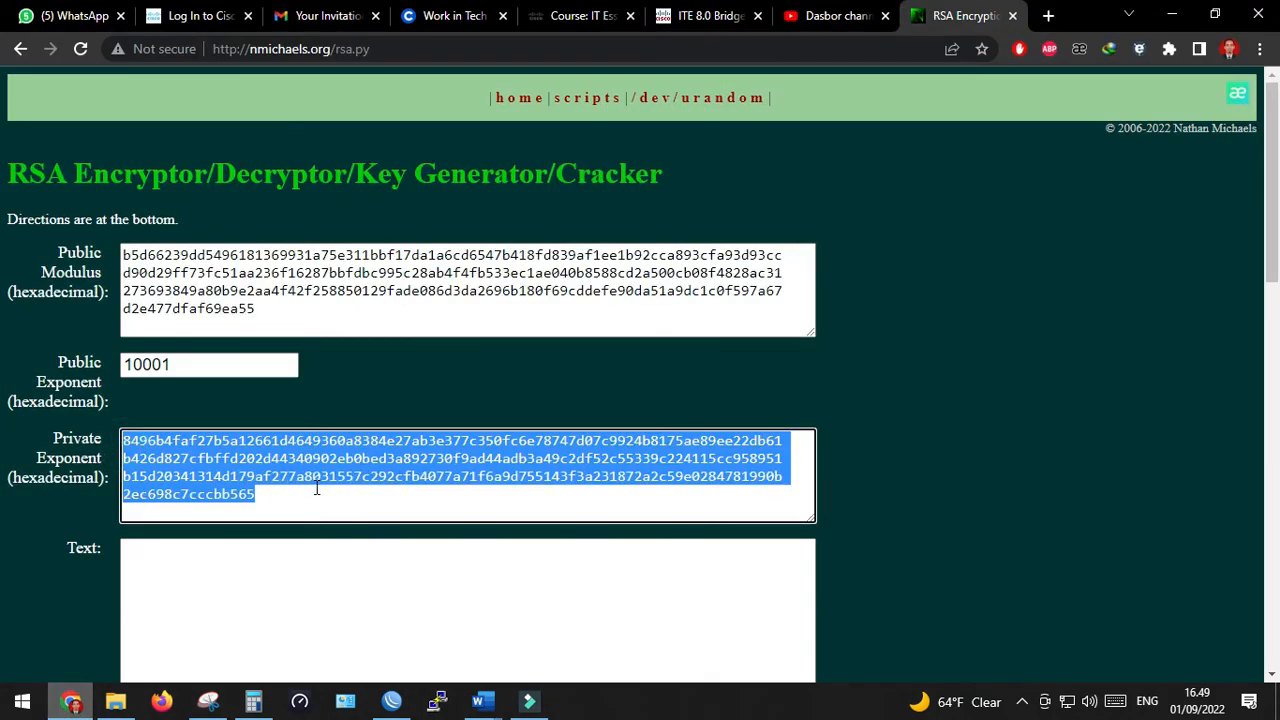
key(alt+Tab)
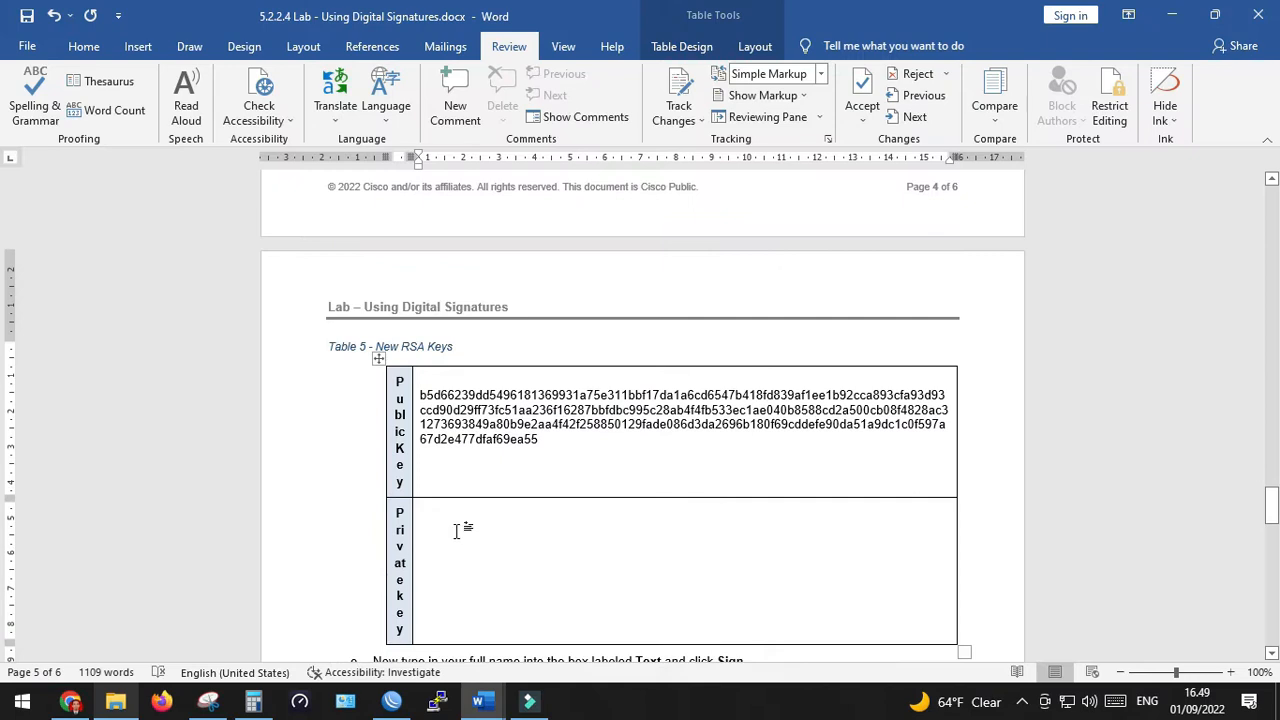
key(ctrl+v)
Step: Remove the line breaks inside the private key in Table 5 so it reads as one continuous string
click(441, 539)
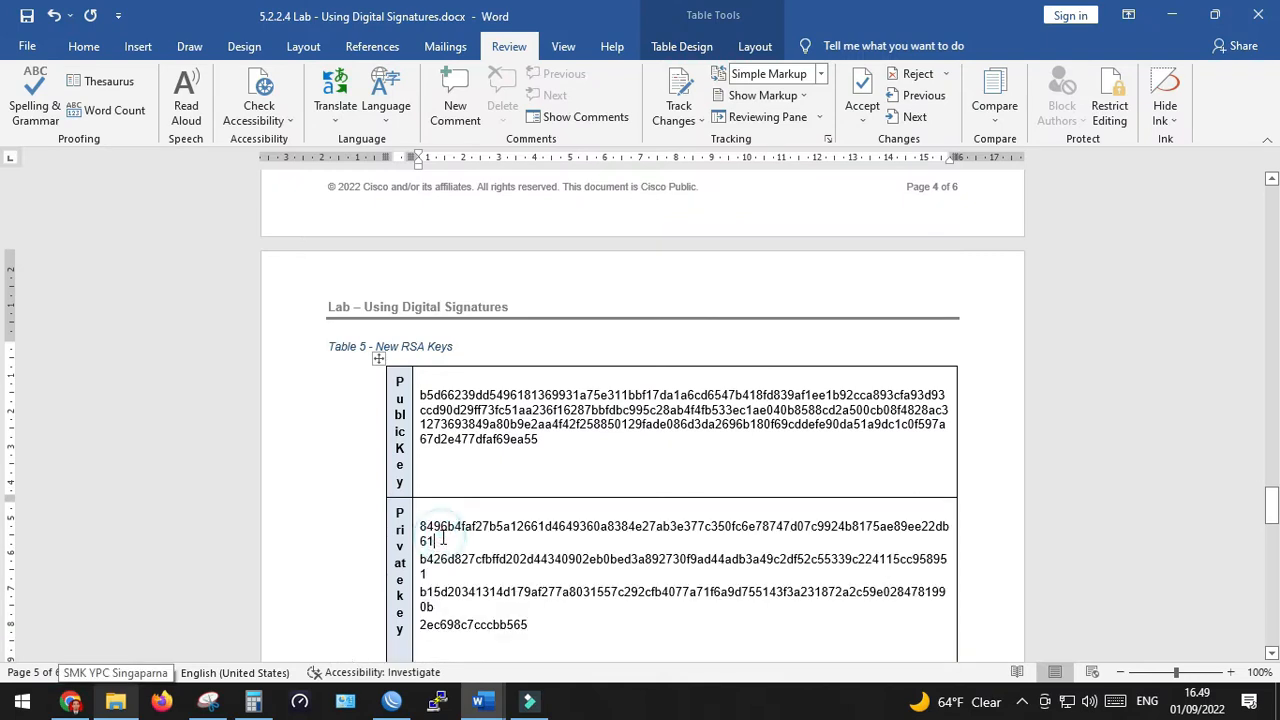
key(Delete)
click(470, 556)
key(Delete)
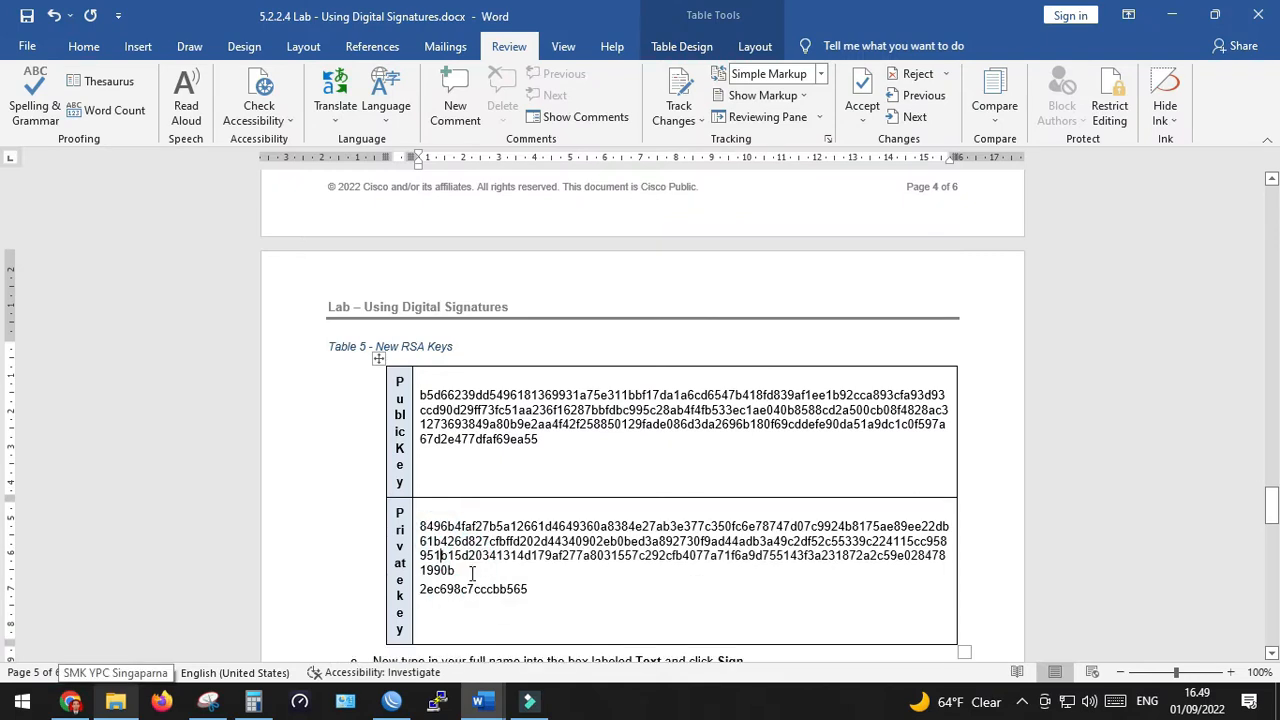
click(472, 573)
key(Delete)
click(588, 567)
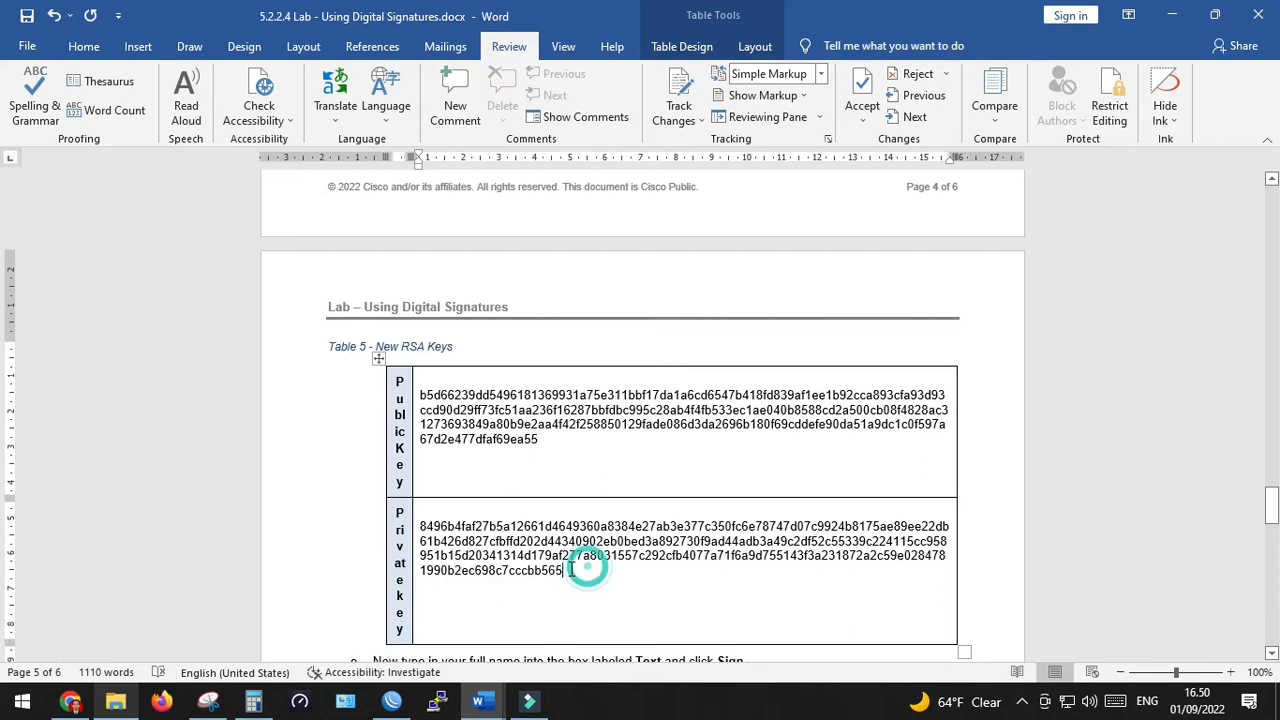
Step: Read the signing instruction and the Part 3 steps on exchanging and verifying signatures in the Indonesian translation of the lab
scroll(570, 568, down, 3)
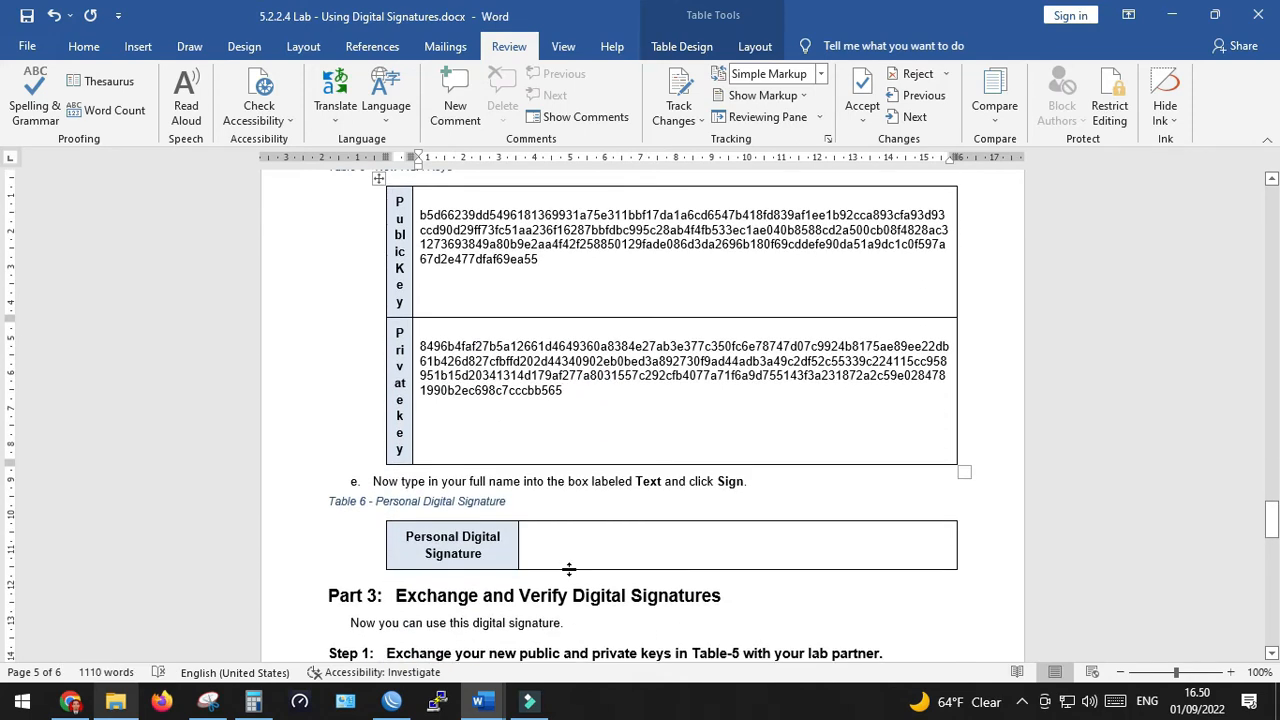
mouse_move(480, 702)
click(492, 660)
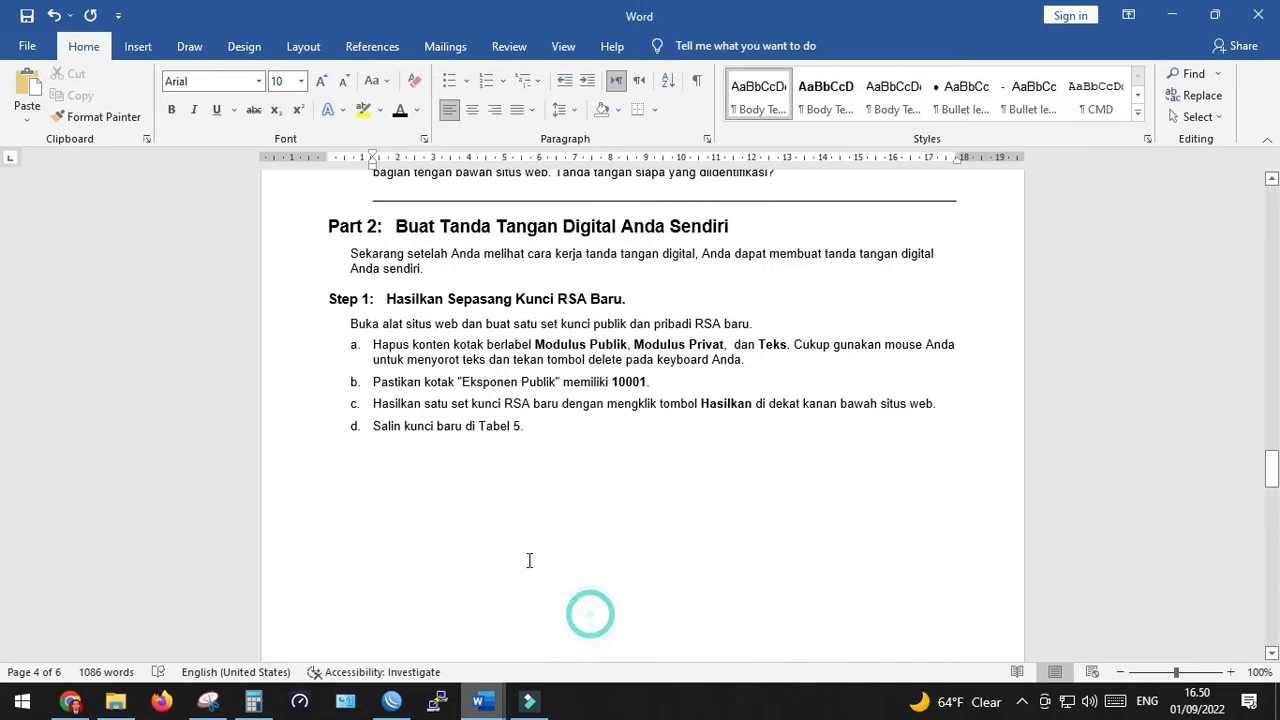
scroll(500, 366, down, 15)
scroll(499, 366, down, 5)
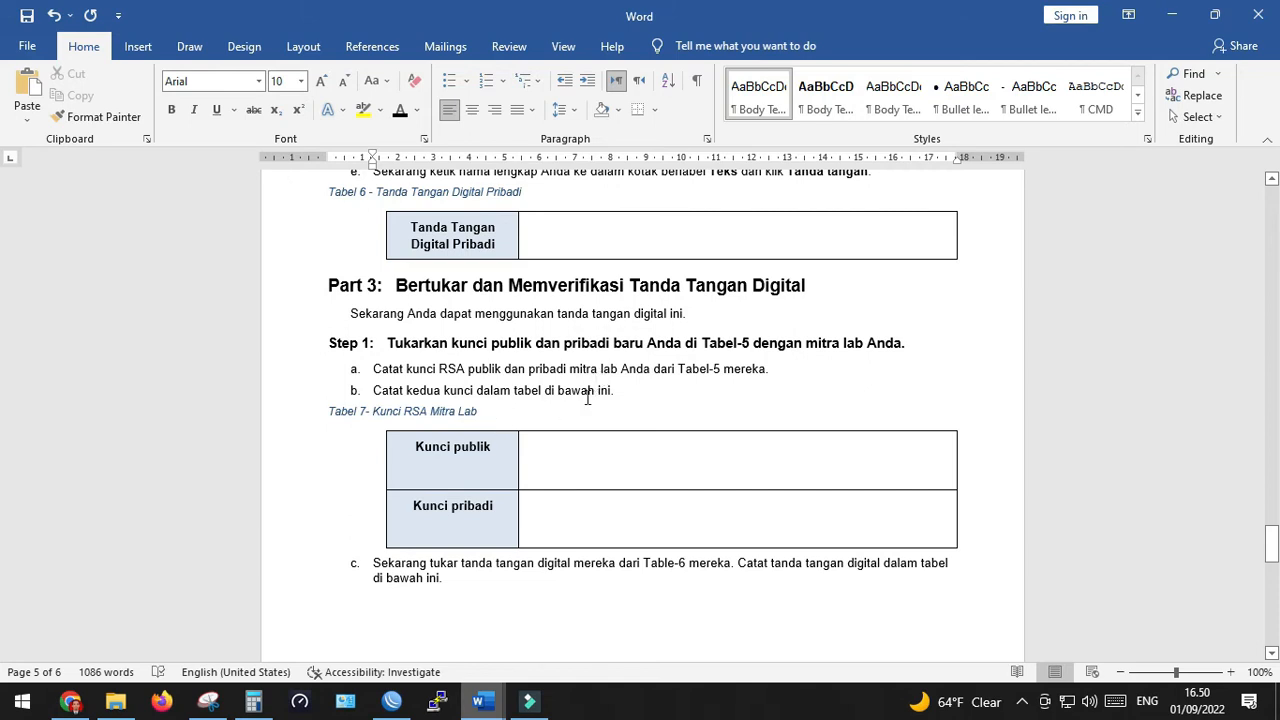
scroll(602, 390, down, 1)
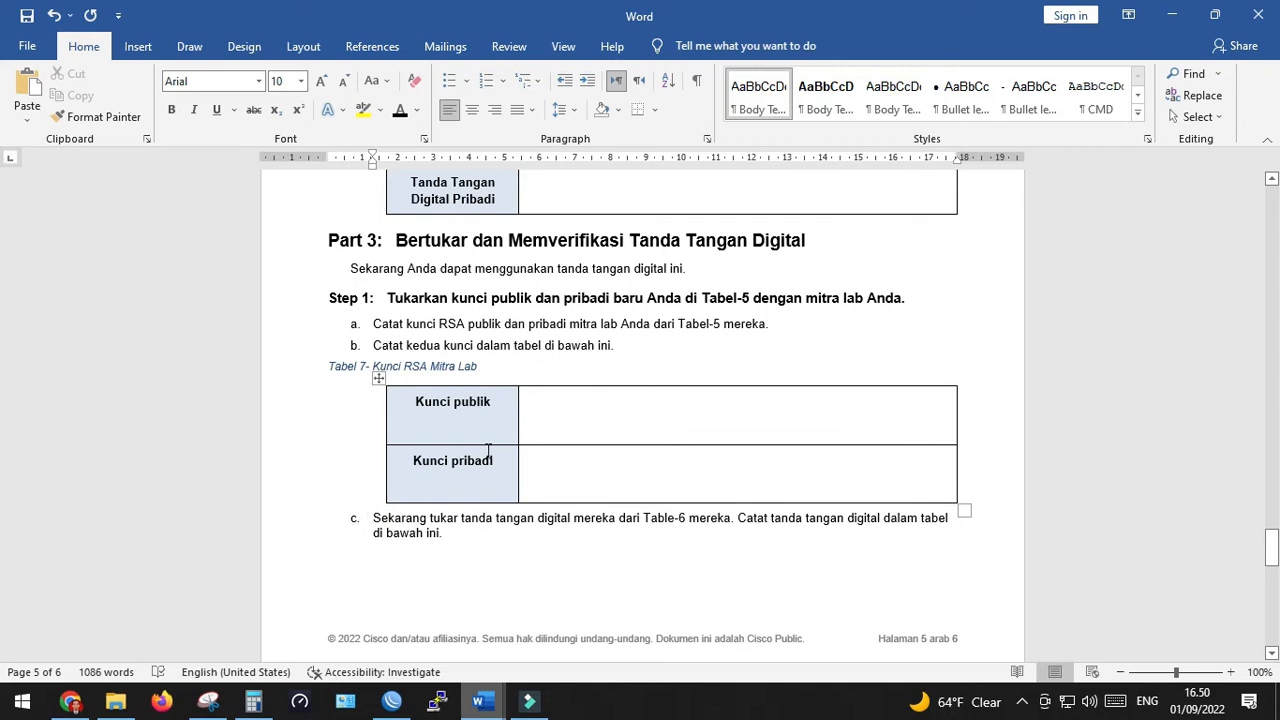
scroll(488, 450, down, 8)
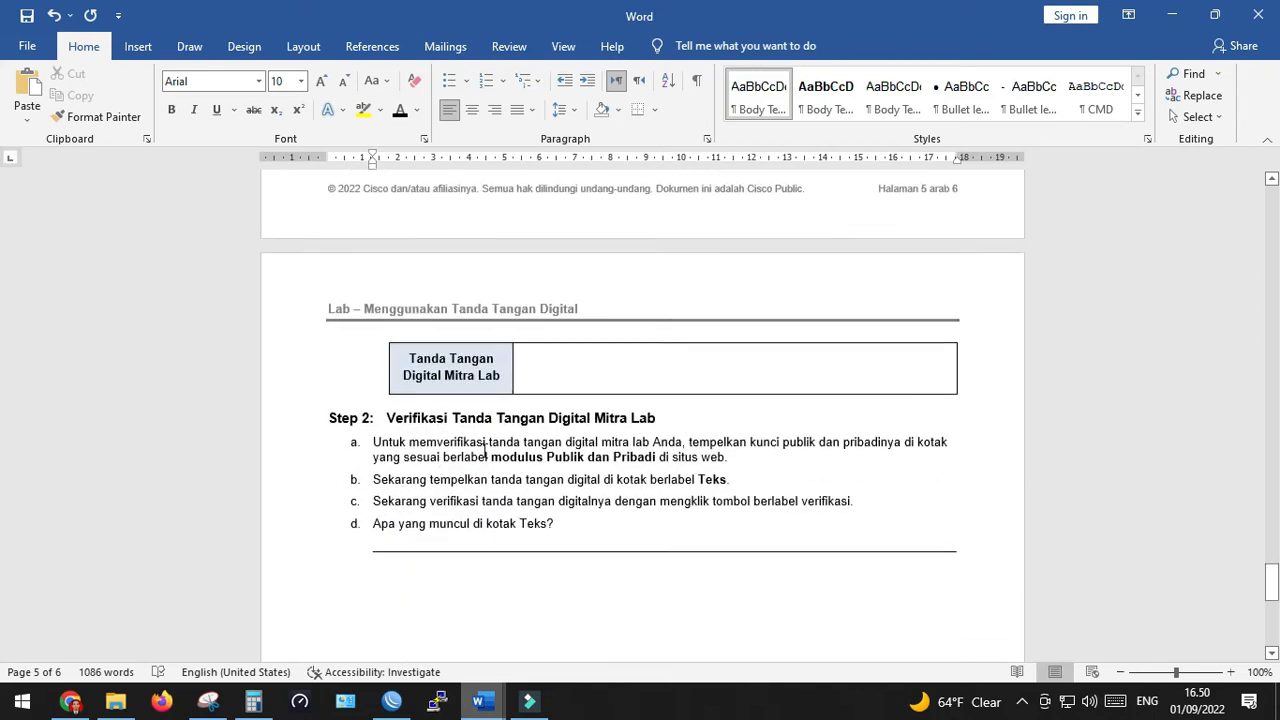
scroll(484, 451, up, 5)
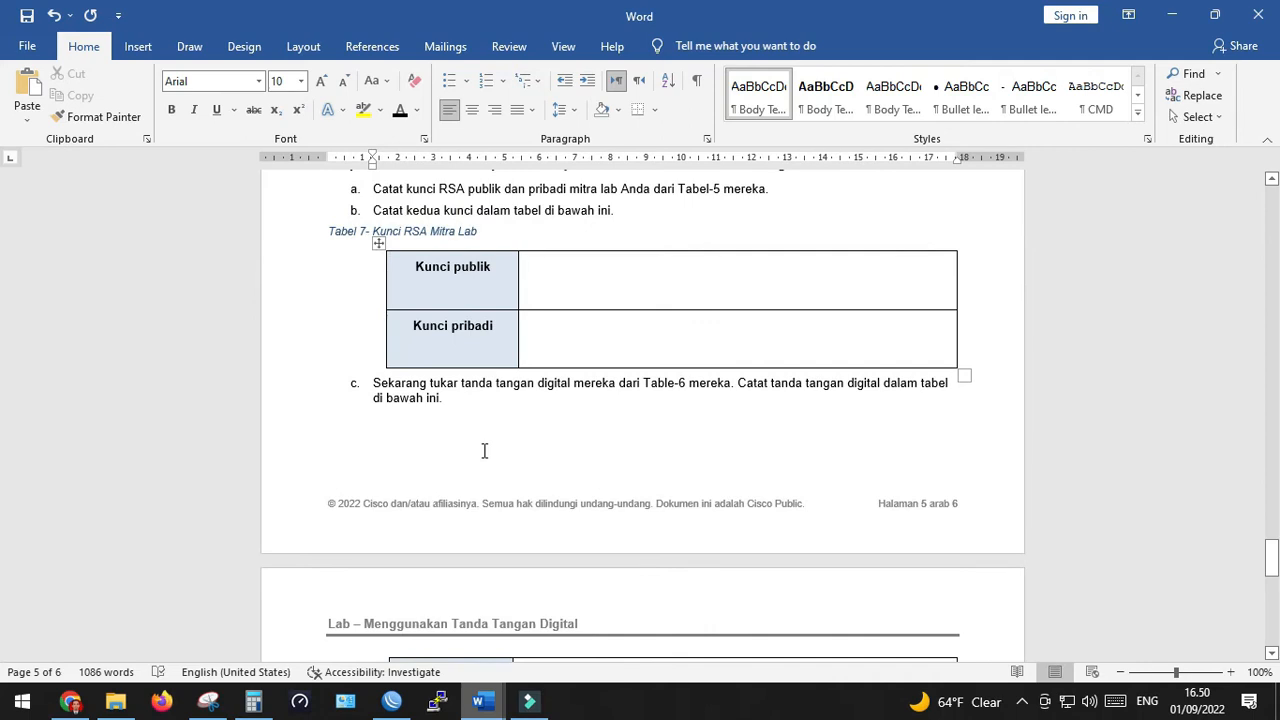
scroll(484, 451, down, 3)
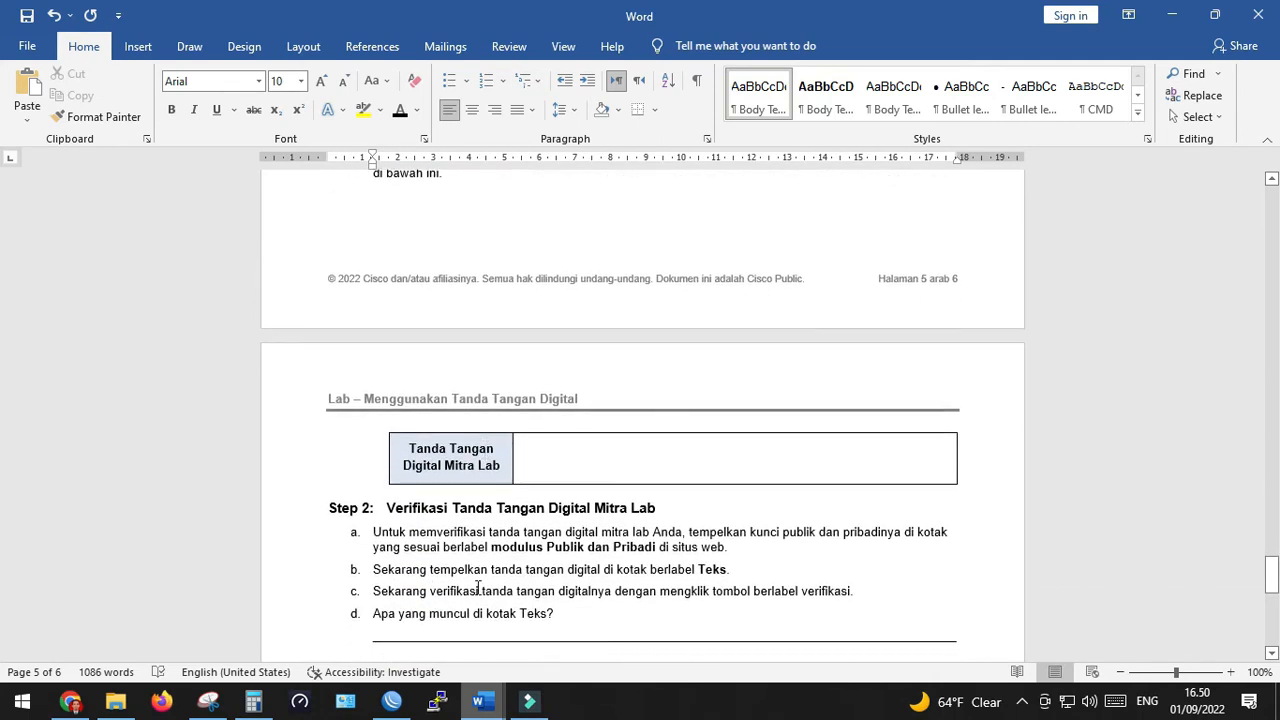
Step: Switch to the RSA tool in Chrome, enter the full name as the Text and sign it
click(71, 702)
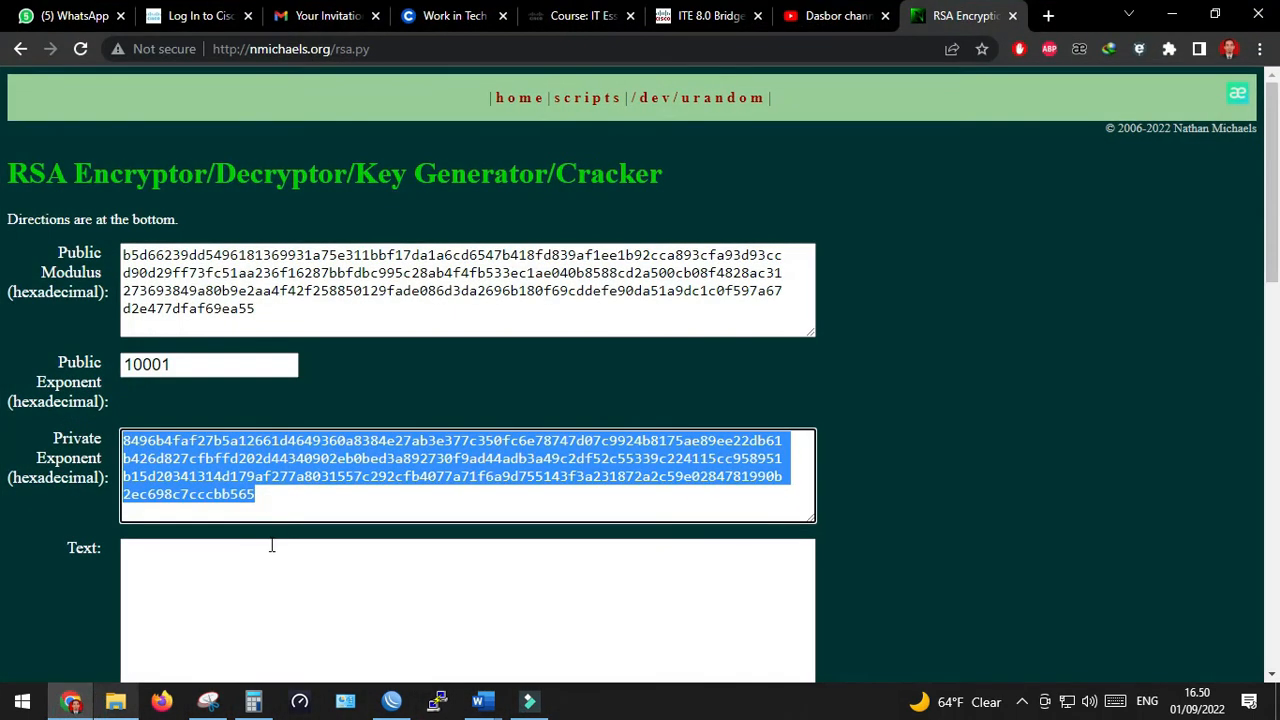
click(267, 547)
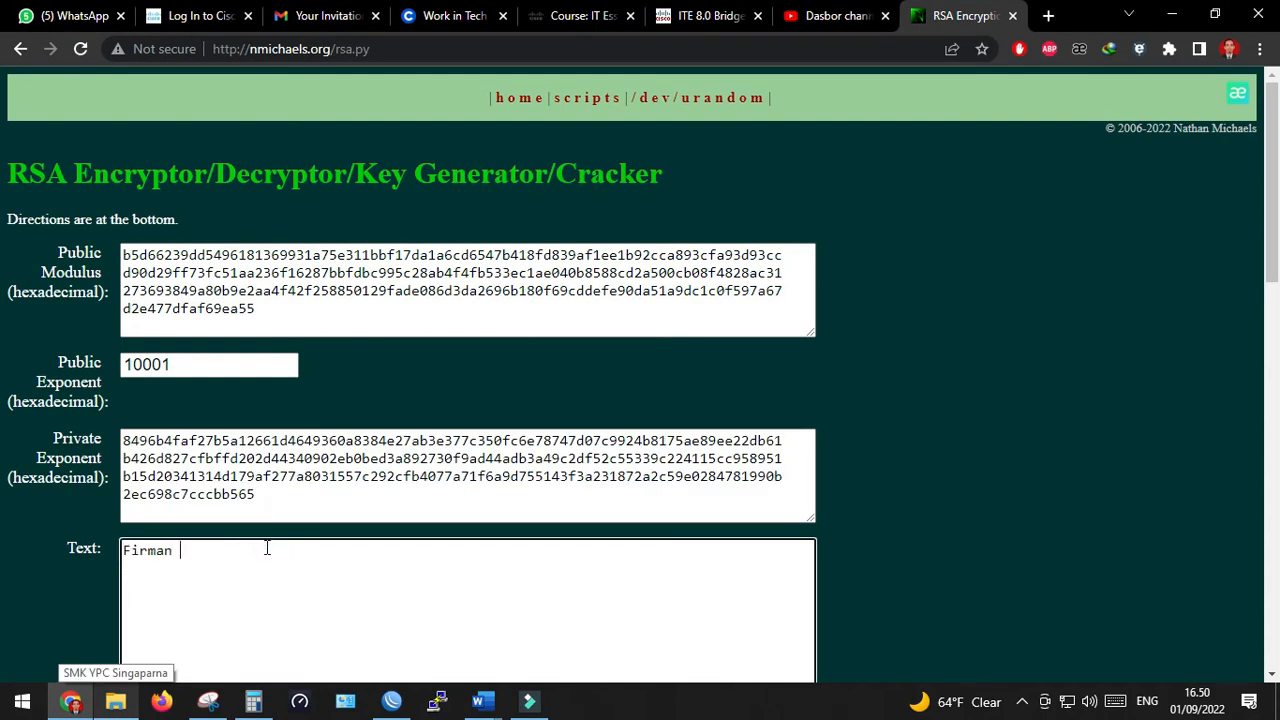
text(Firman Sukmayadi)
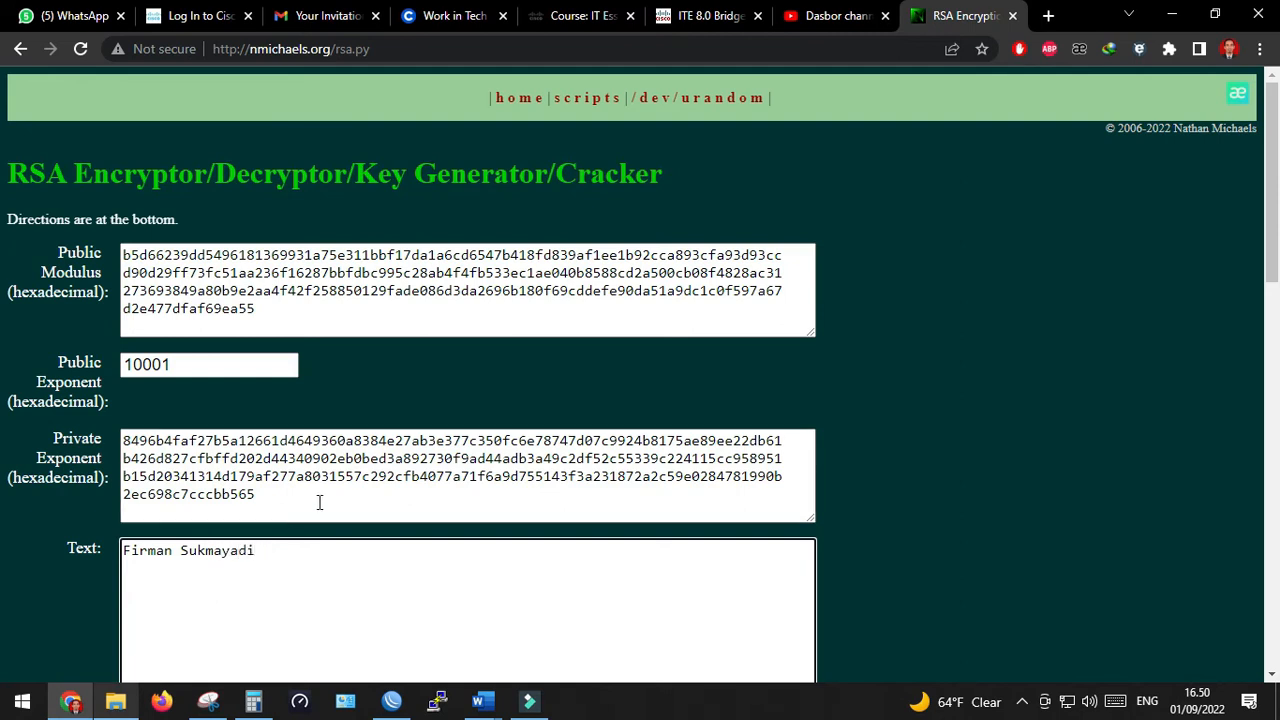
scroll(317, 500, down, 5)
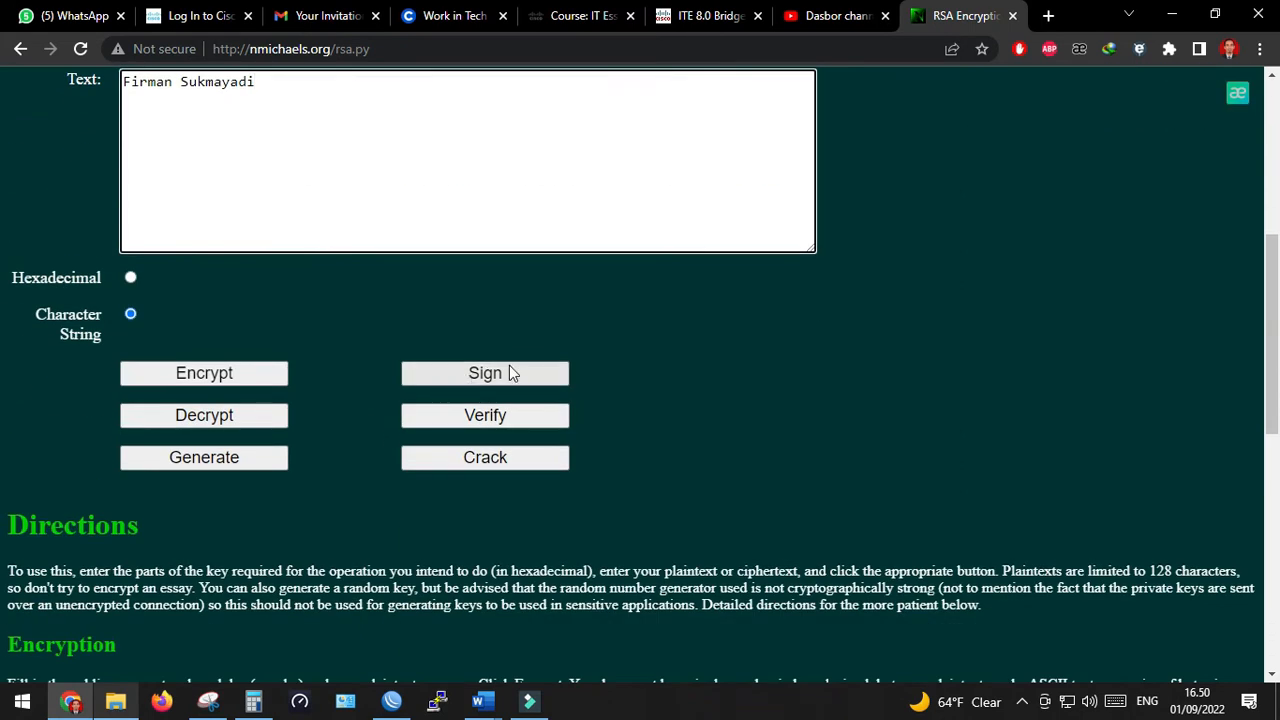
scroll(505, 373, up, 1)
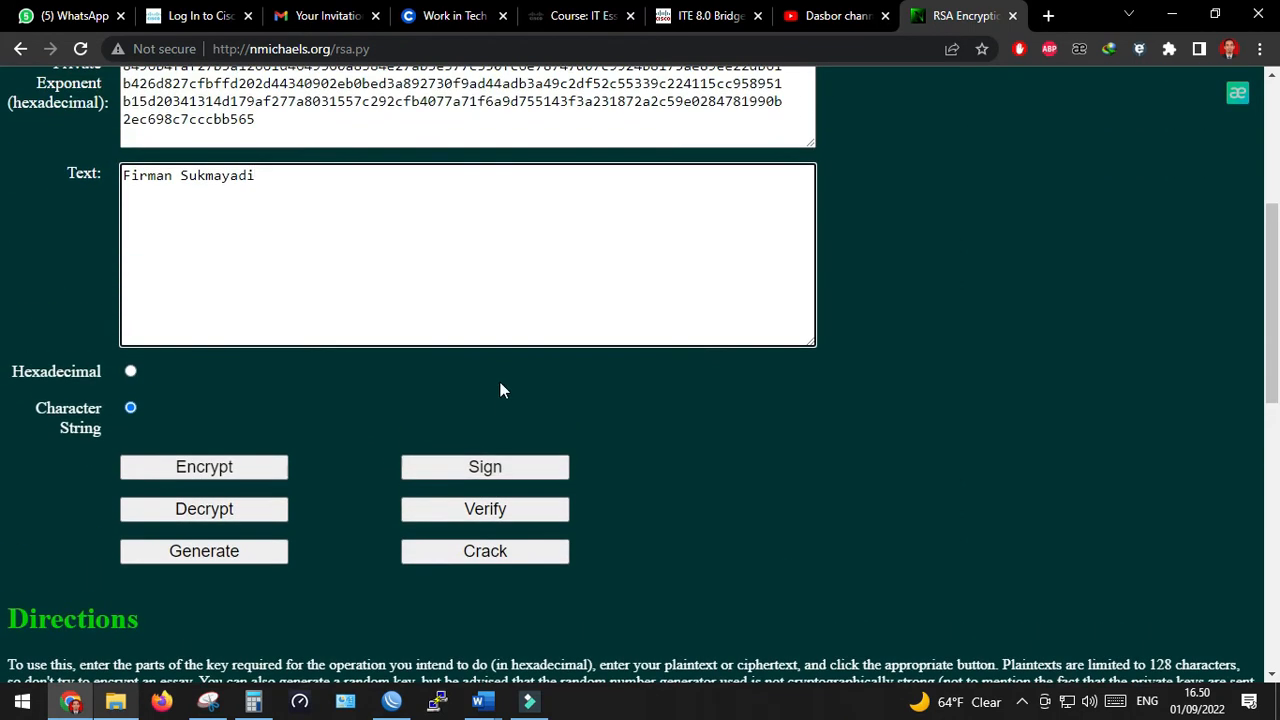
click(520, 469)
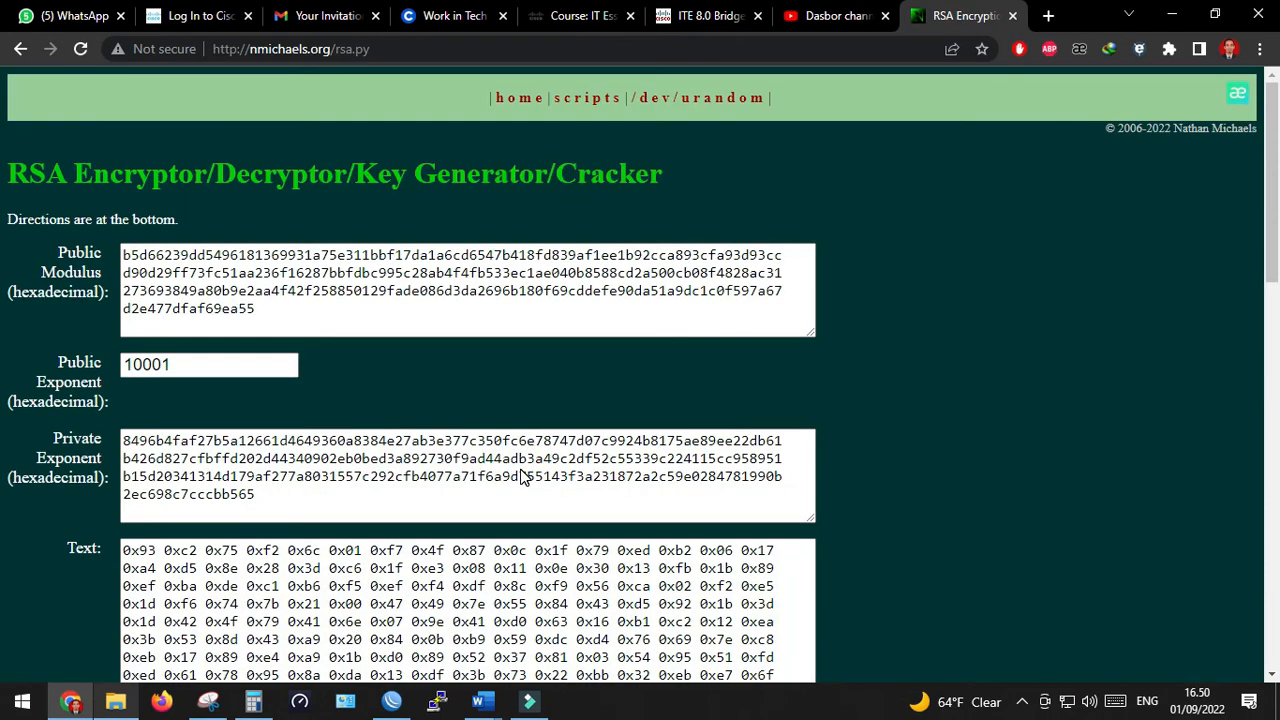
Step: Copy the generated signature from the RSA tool and paste it into the Personal Digital Signature cell of Table 6 in the English lab
scroll(83, 418, down, 2)
drag(124, 358, 784, 488)
key(ctrl+c)
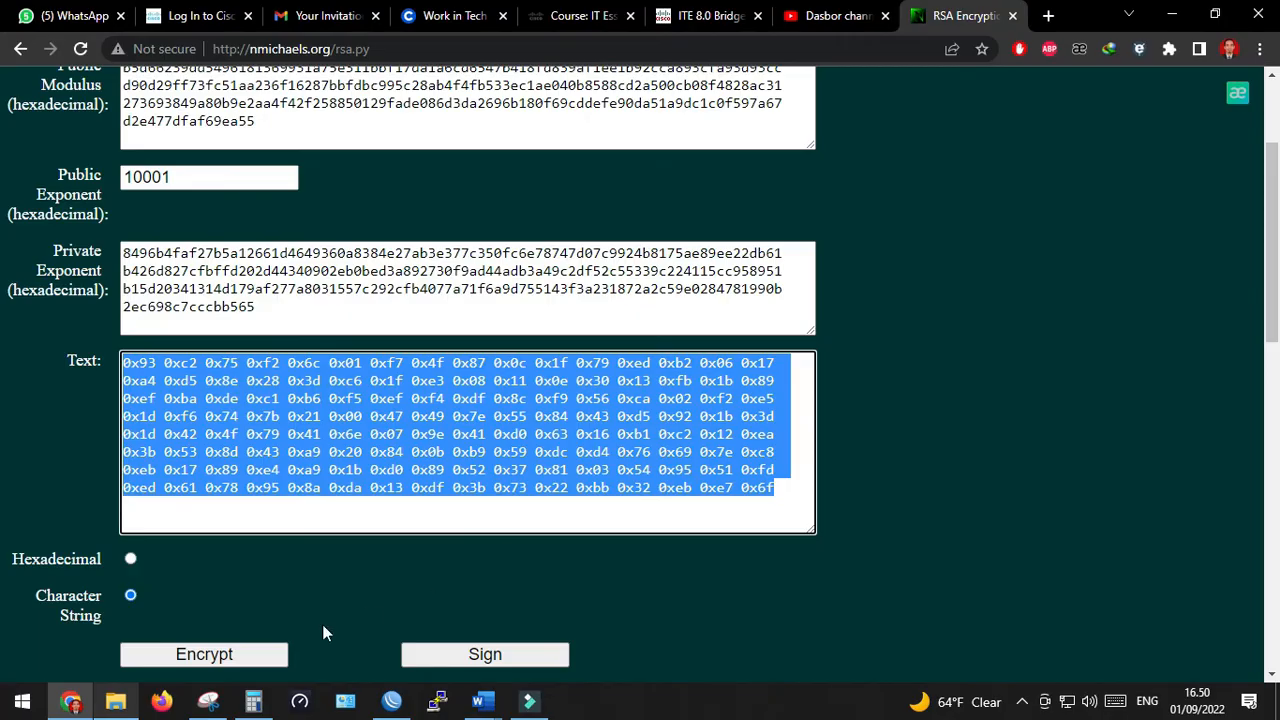
click(70, 701)
scroll(560, 466, up, 3)
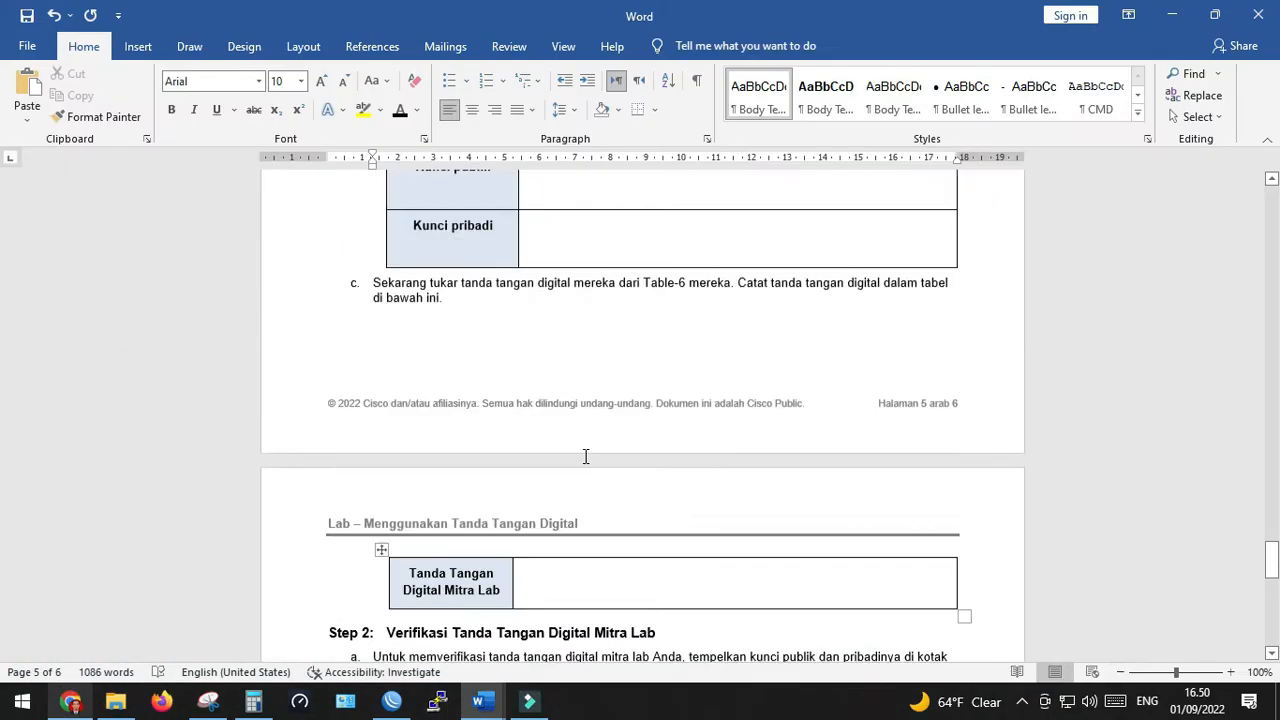
scroll(586, 456, up, 2)
mouse_move(478, 705)
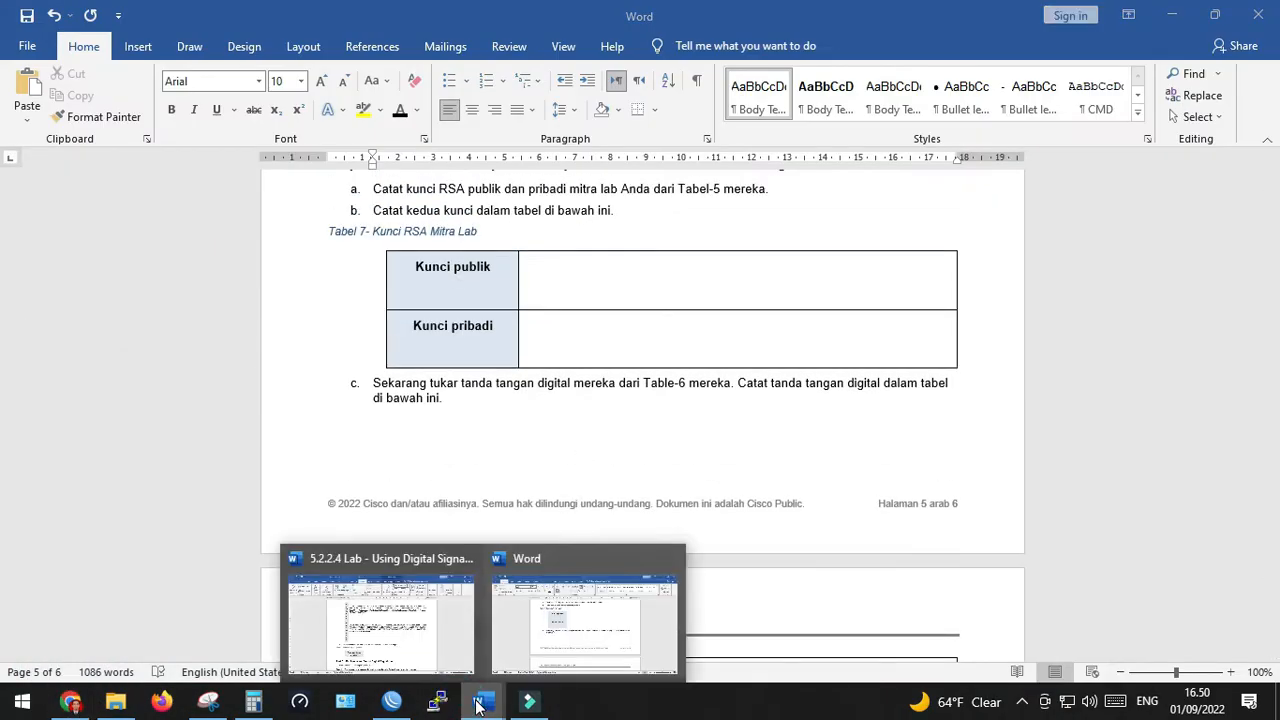
click(380, 620)
click(576, 534)
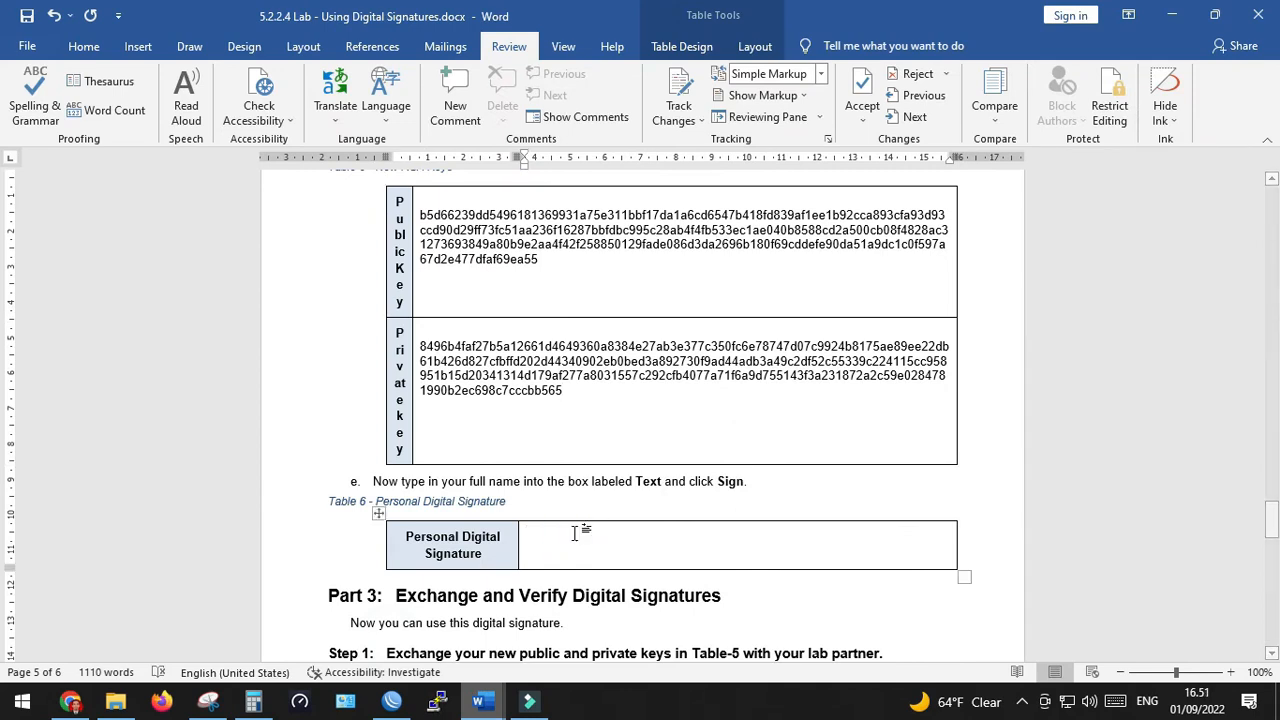
key(ctrl+v)
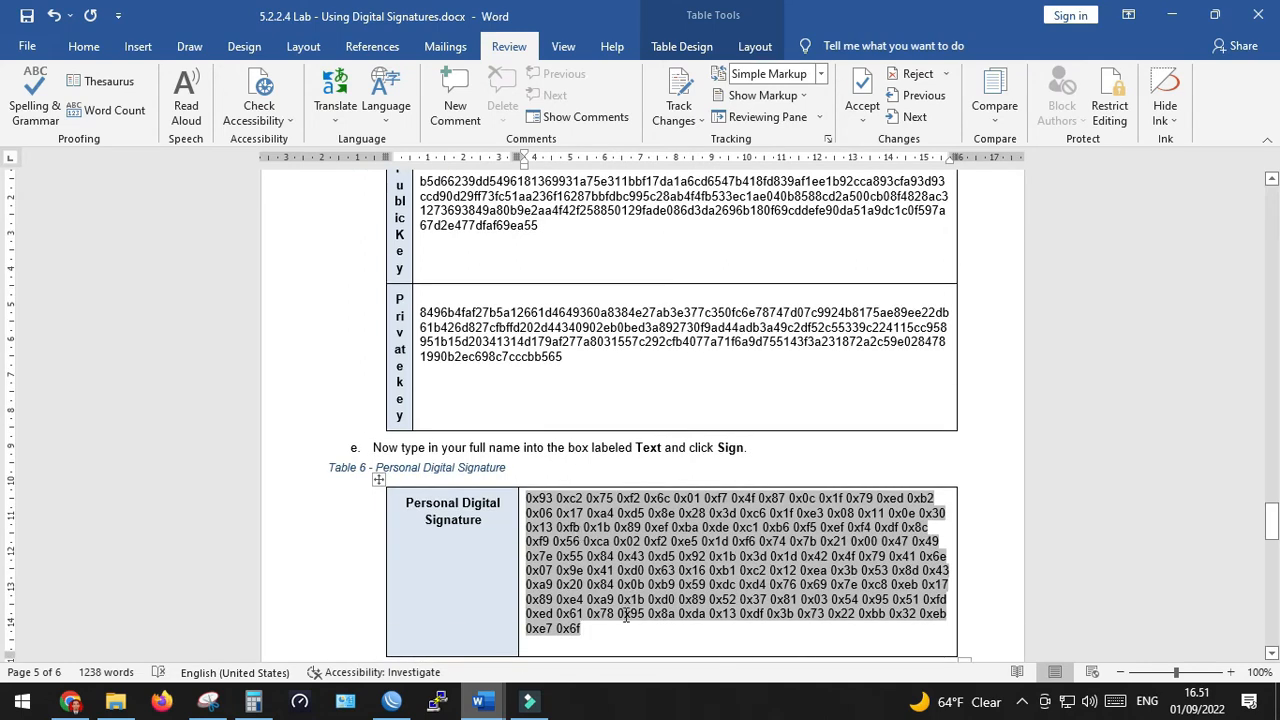
Step: Justify the personal digital signature in Table 6 and the private key text in Table 5
click(84, 46)
click(531, 110)
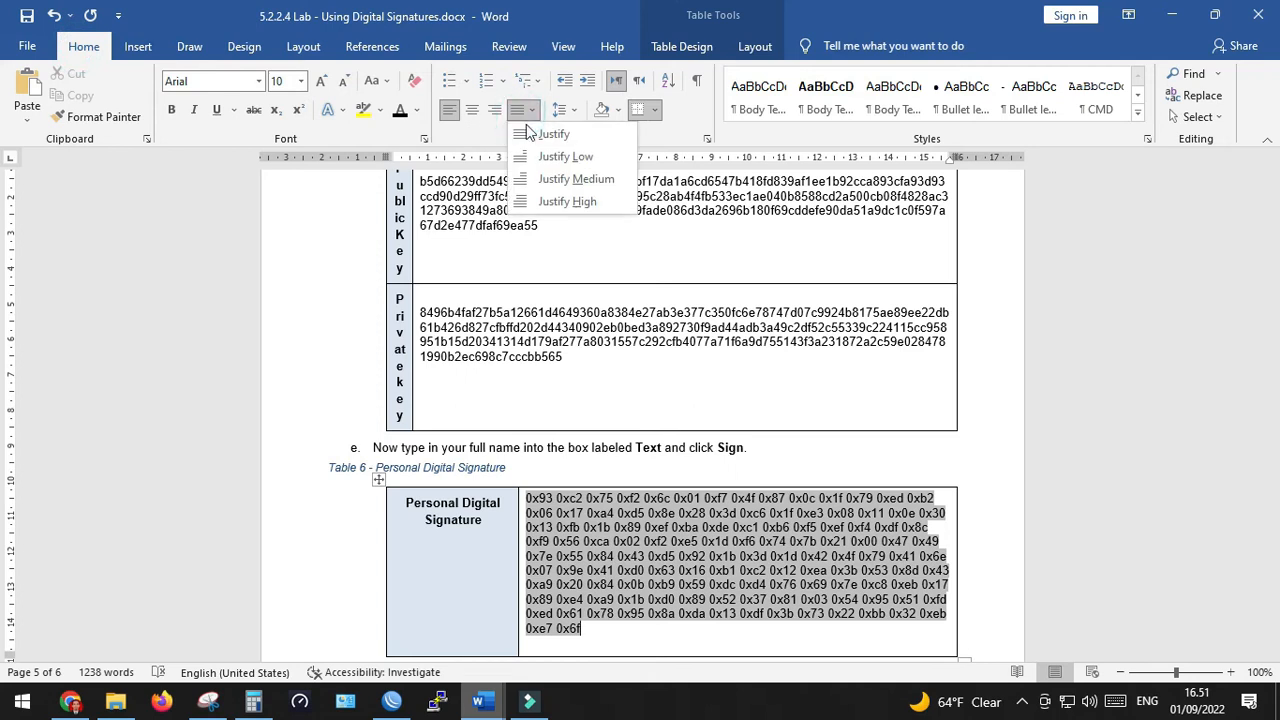
click(552, 135)
click(488, 327)
click(531, 112)
click(534, 138)
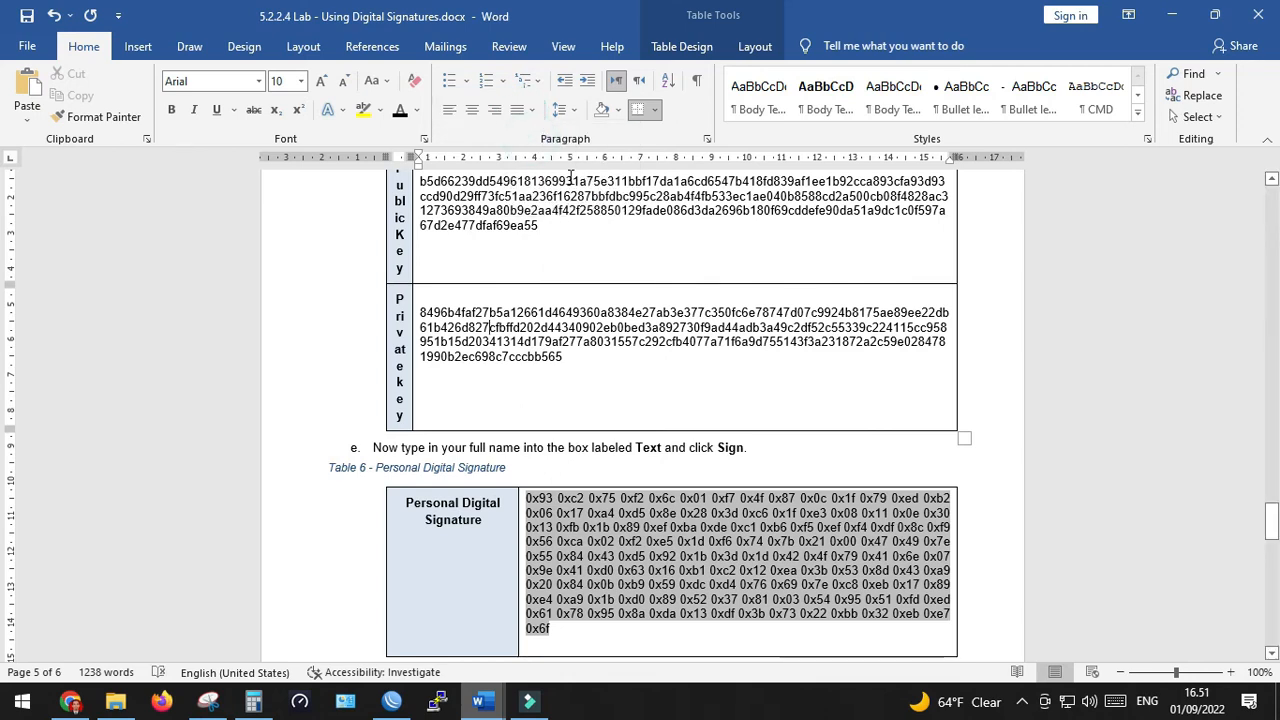
click(531, 111)
click(536, 141)
Step: Copy the public key from Table 5 and paste it into the Public key cell of Table 7
scroll(564, 425, down, 4)
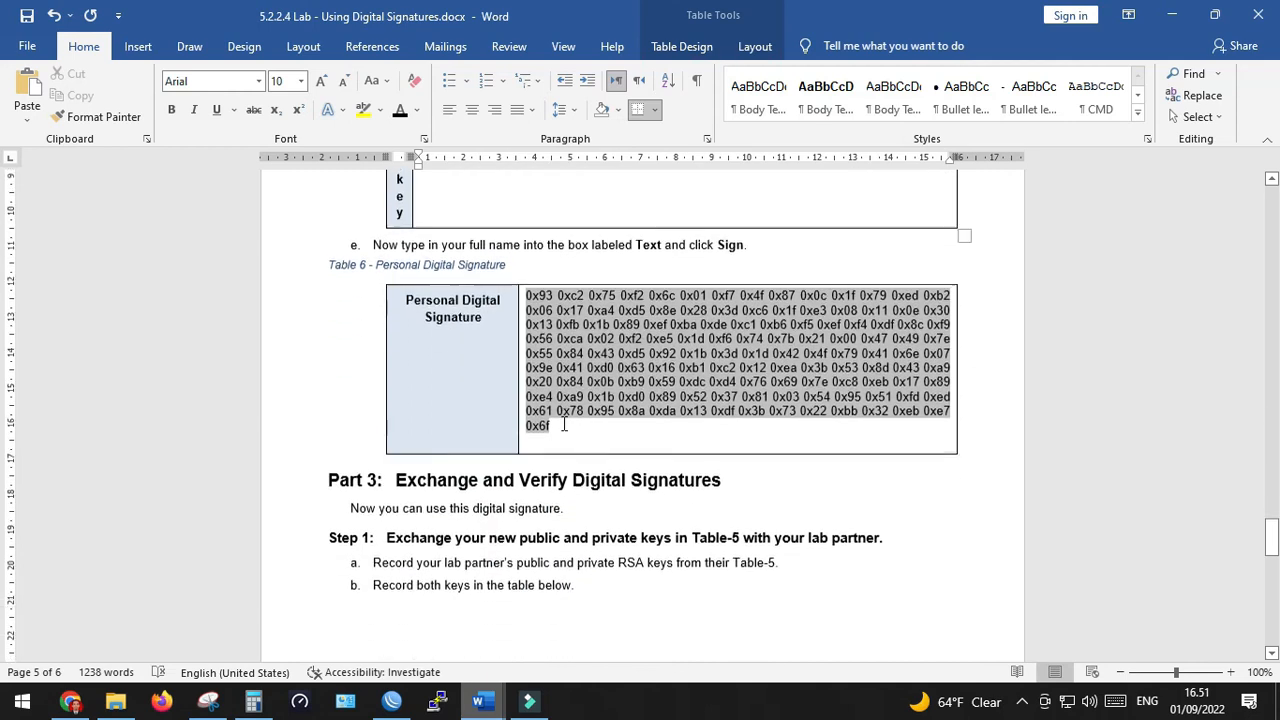
scroll(564, 425, down, 3)
scroll(564, 425, down, 6)
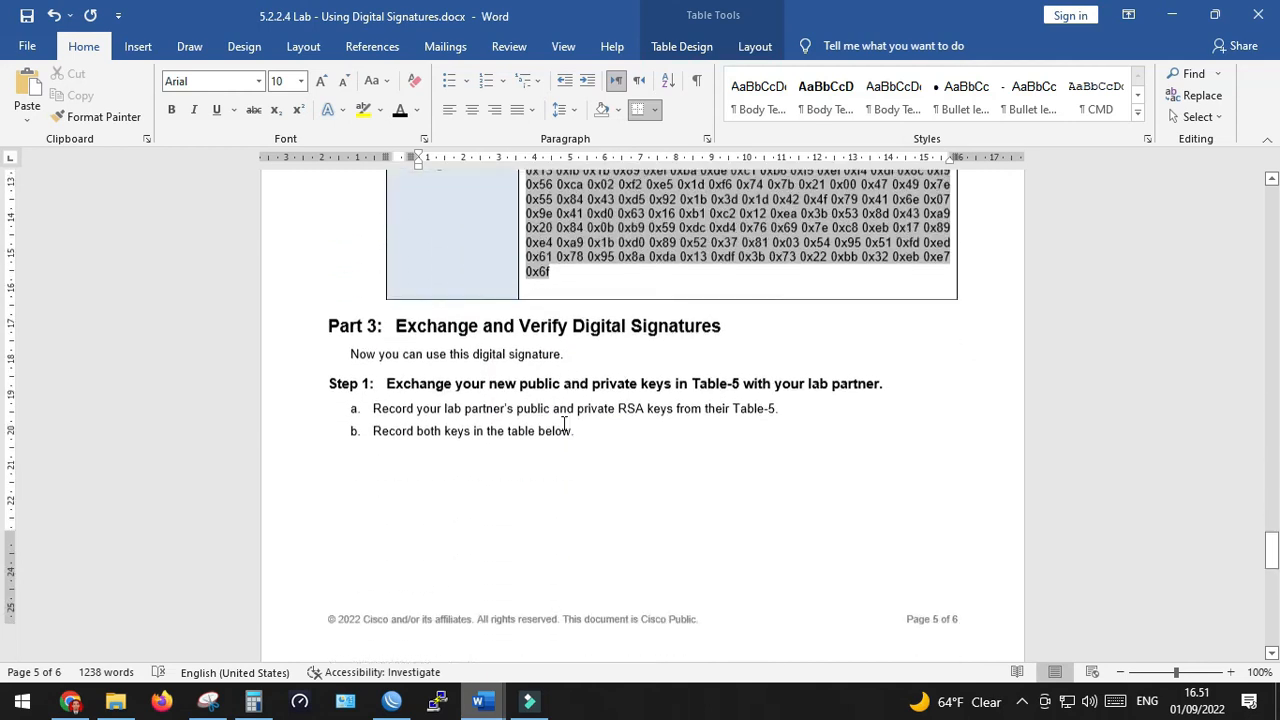
scroll(563, 425, down, 1)
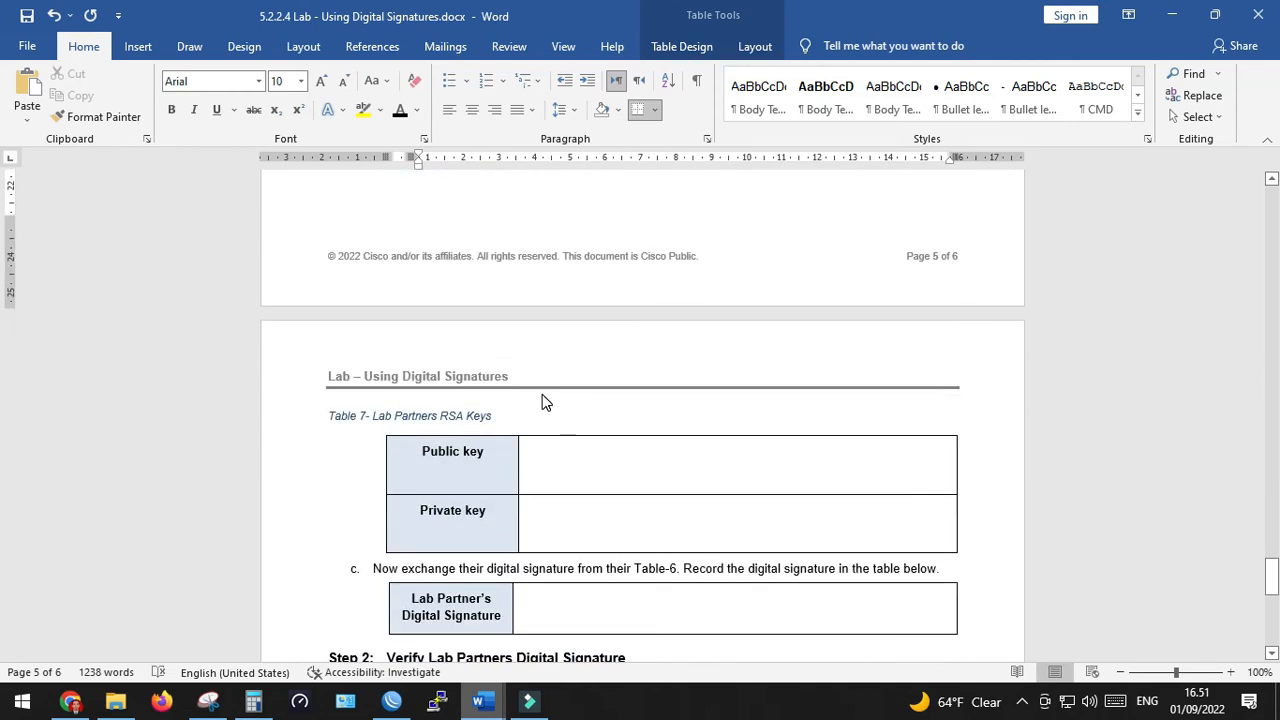
scroll(562, 400, up, 8)
scroll(559, 316, up, 5)
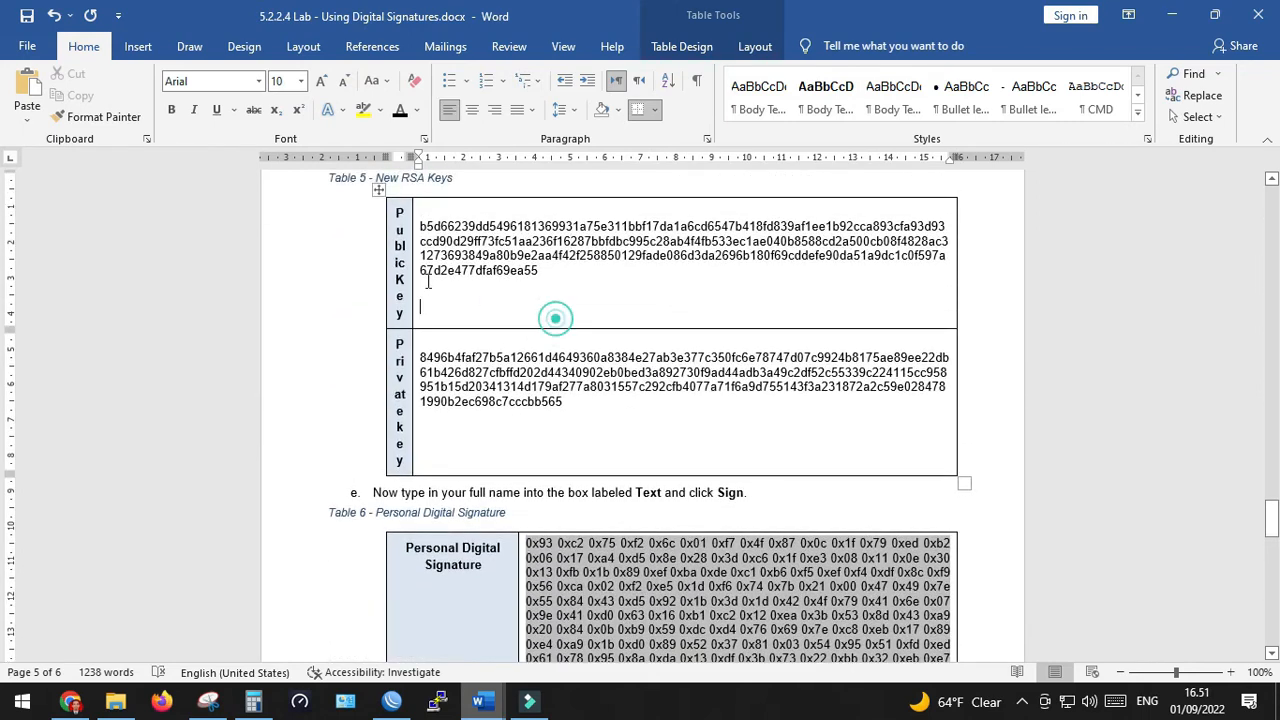
drag(421, 226, 543, 270)
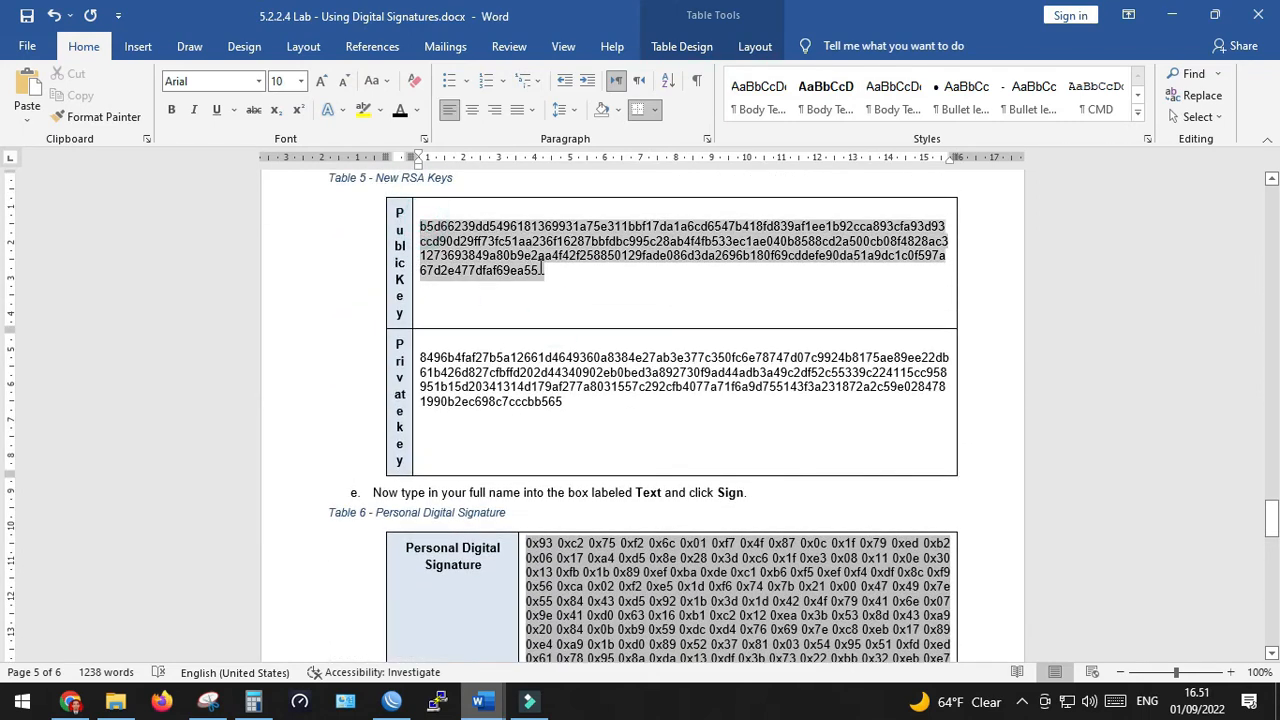
scroll(515, 315, down, 12)
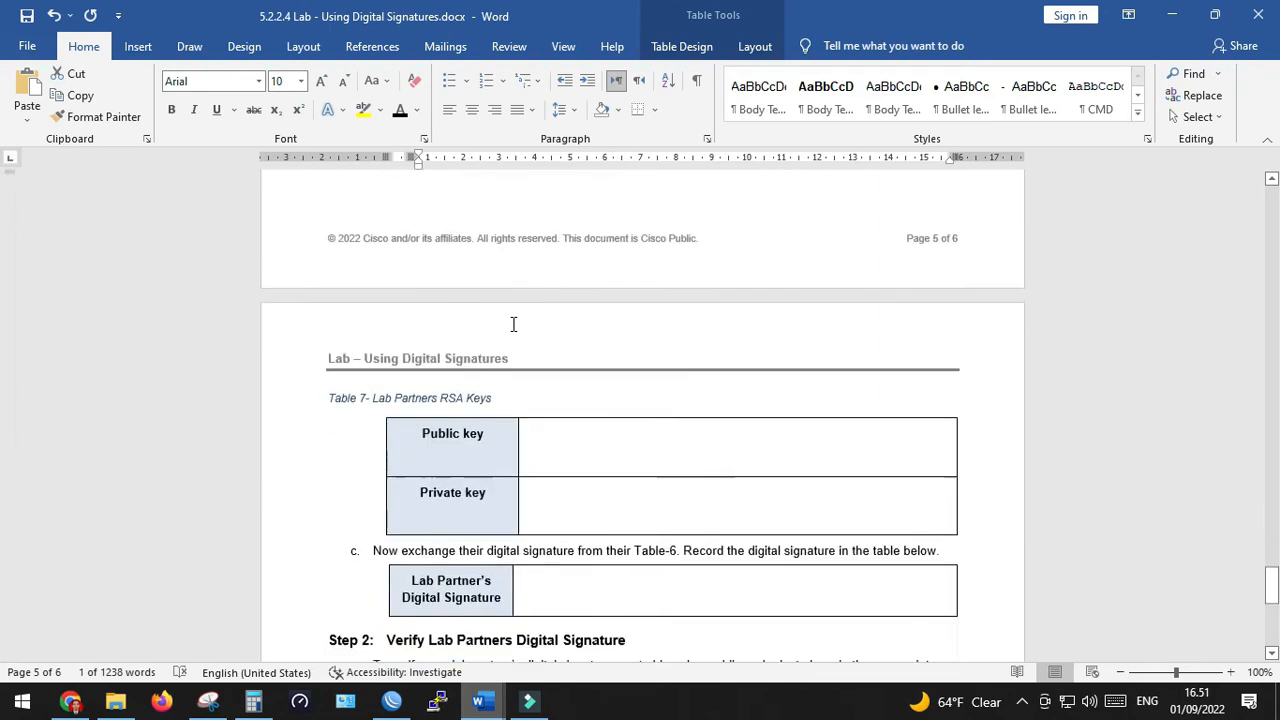
scroll(513, 324, down, 2)
click(554, 330)
key(ctrl+v)
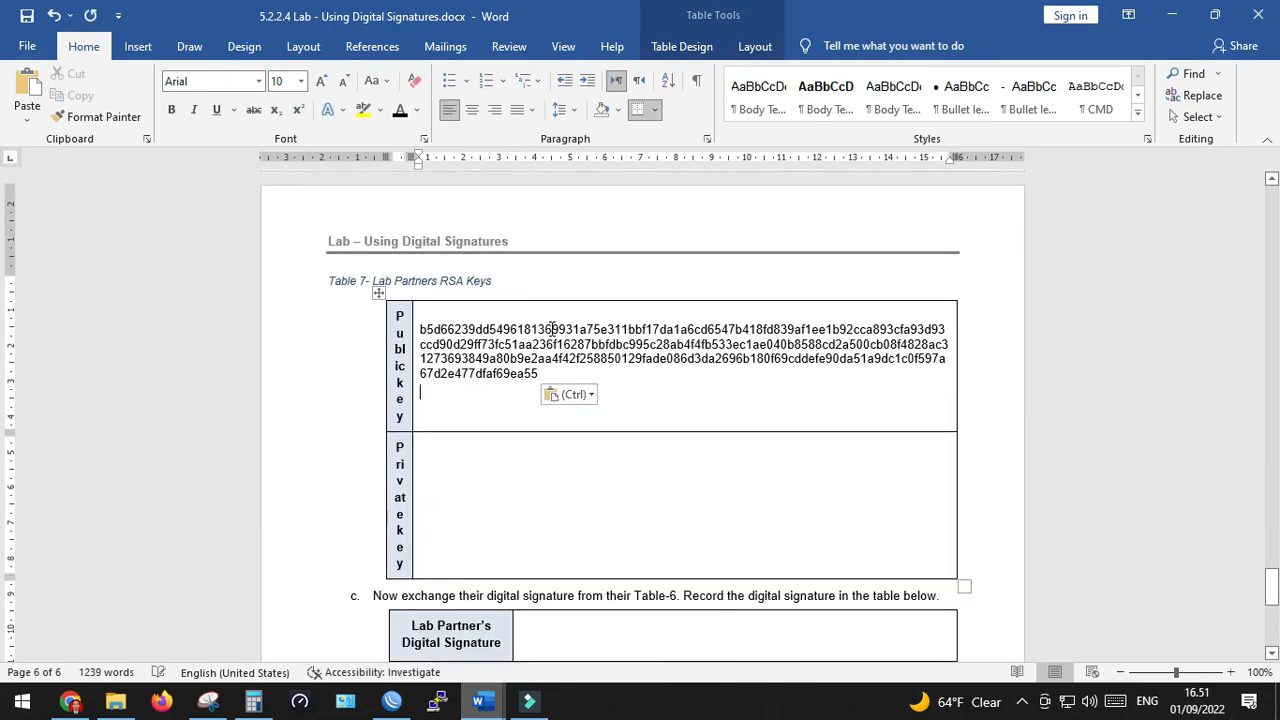
Step: Copy the private key from Table 5 and paste it into the Private key cell of Table 7
scroll(447, 320, up, 10)
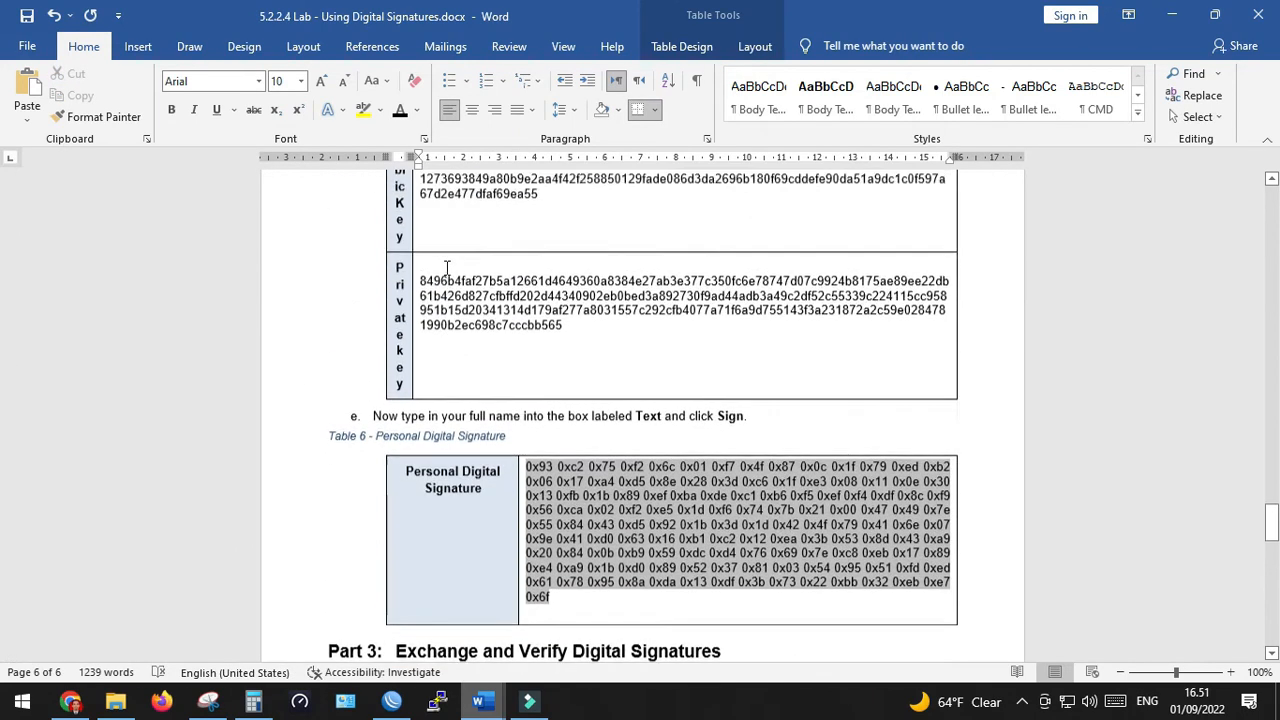
drag(420, 312, 562, 368)
key(ctrl+c)
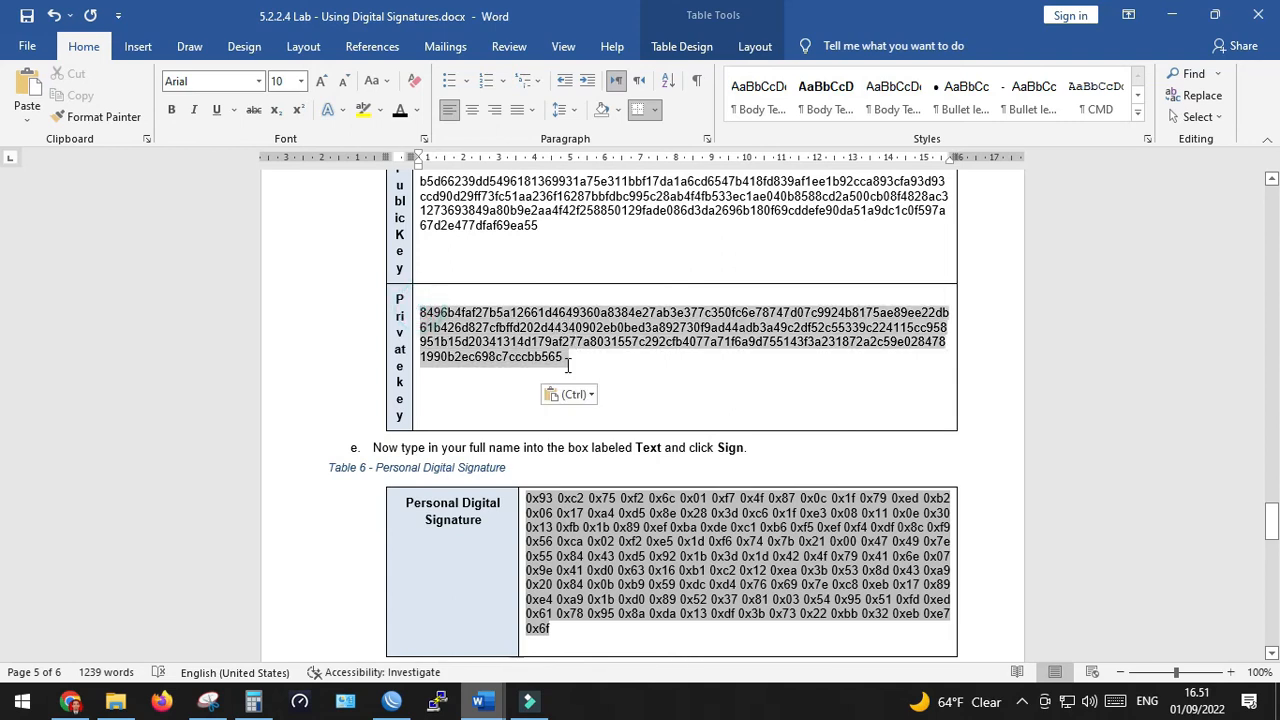
scroll(551, 378, down, 10)
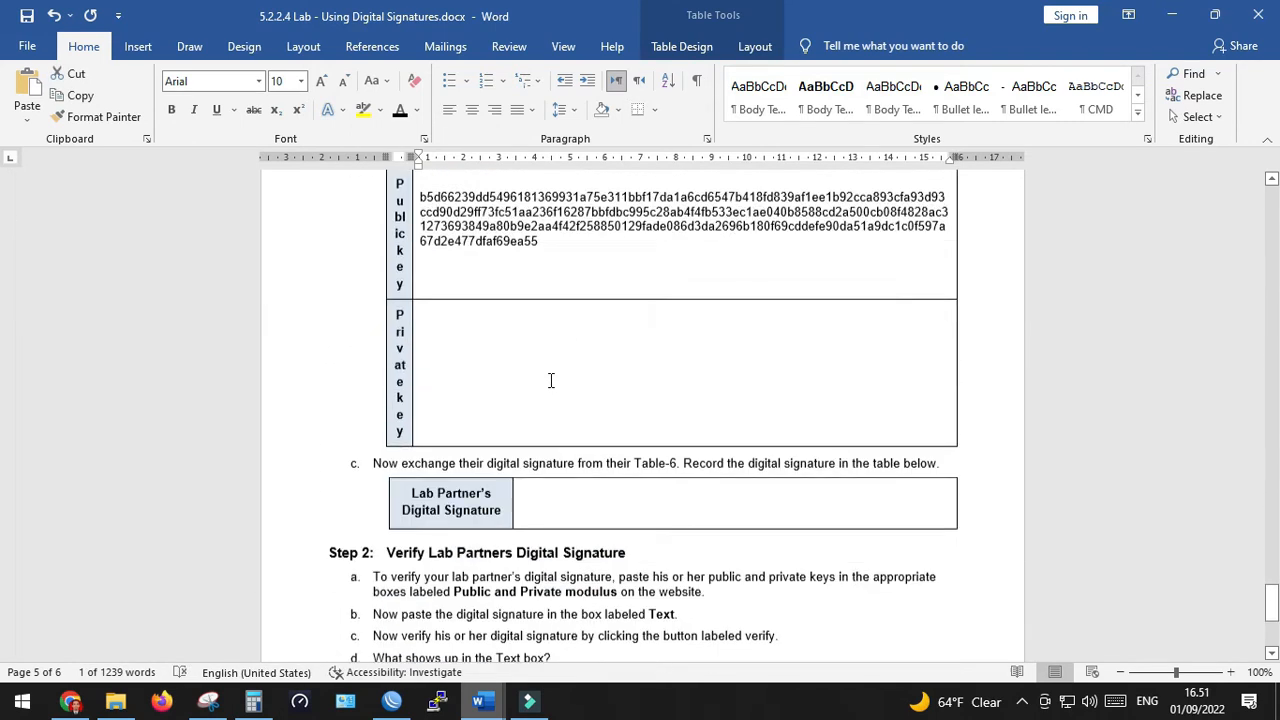
click(517, 272)
key(ctrl+v)
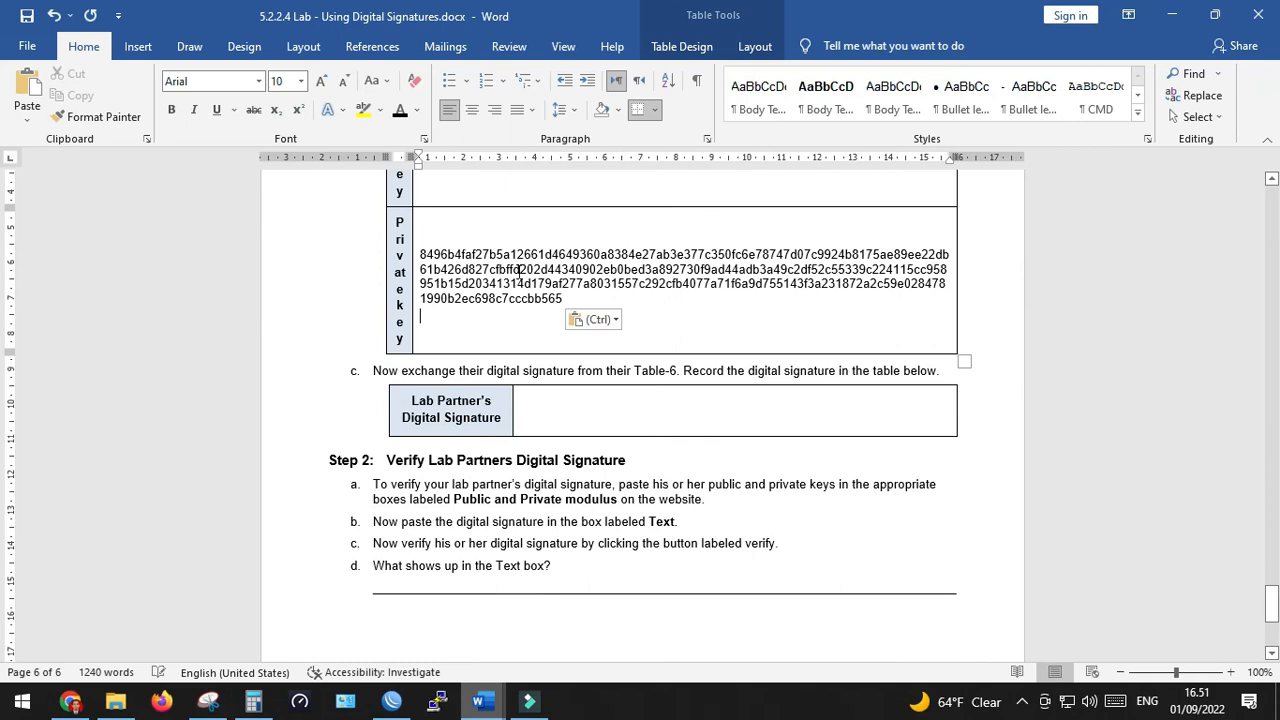
Step: Switch to the RSA tool in Chrome, replace the Text with the lab partner's full name and sign it
mouse_move(70, 701)
click(199, 495)
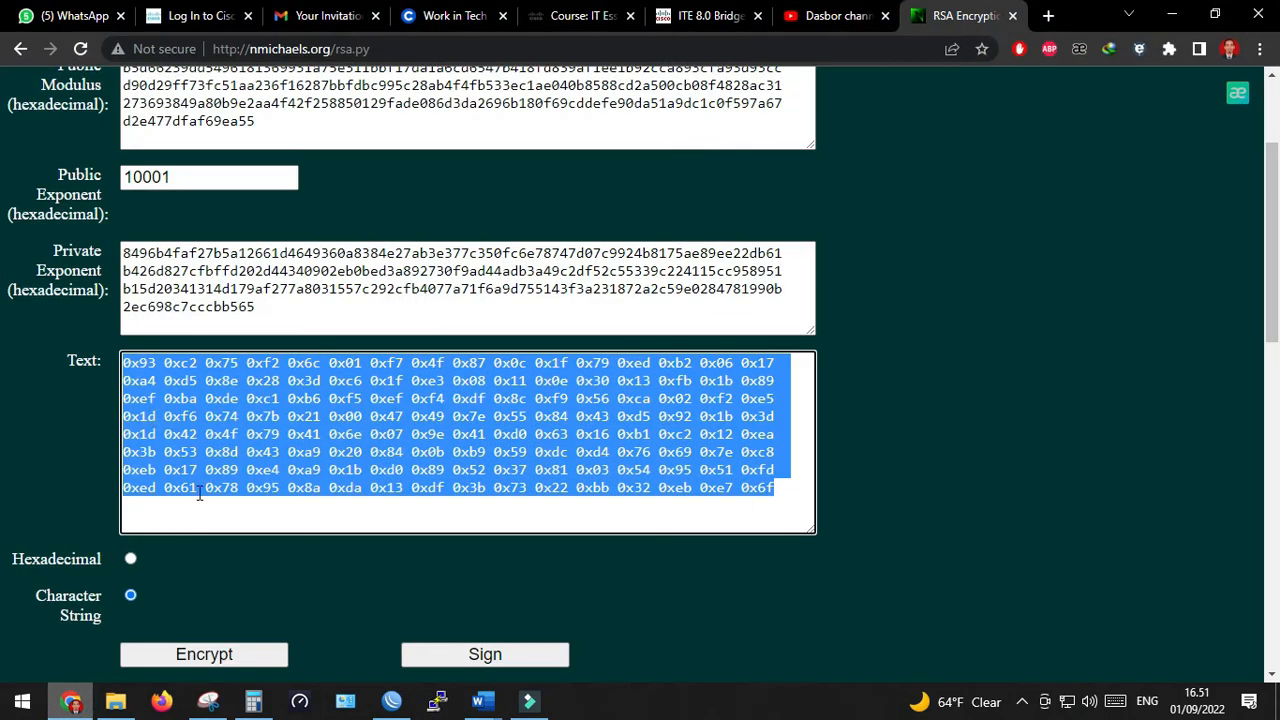
key(BackSpace)
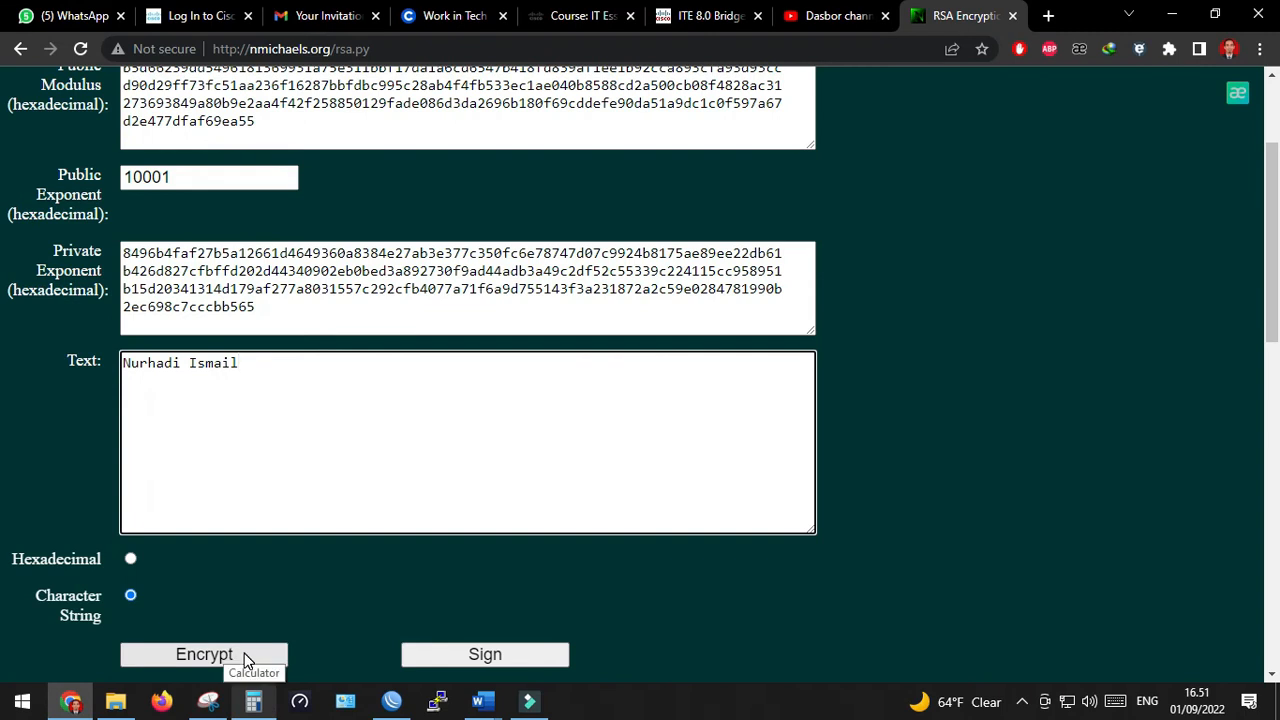
scroll(294, 613, down, 2)
click(522, 469)
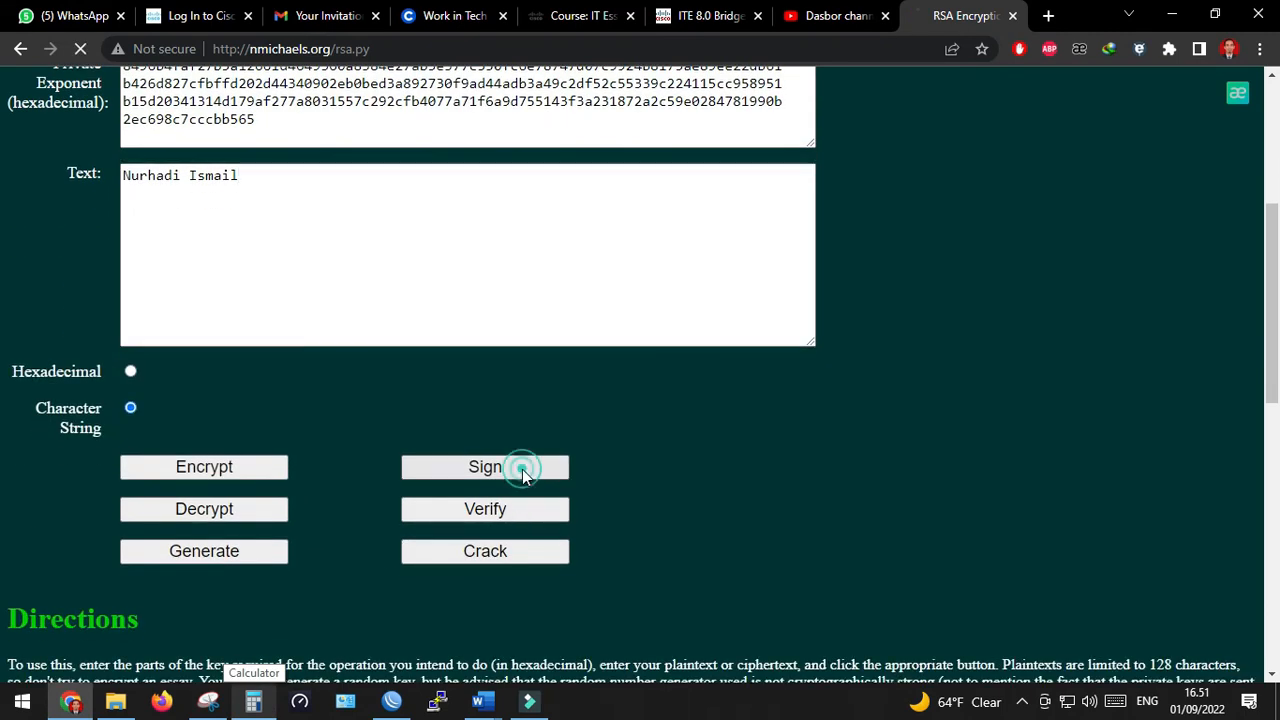
scroll(124, 421, down, 2)
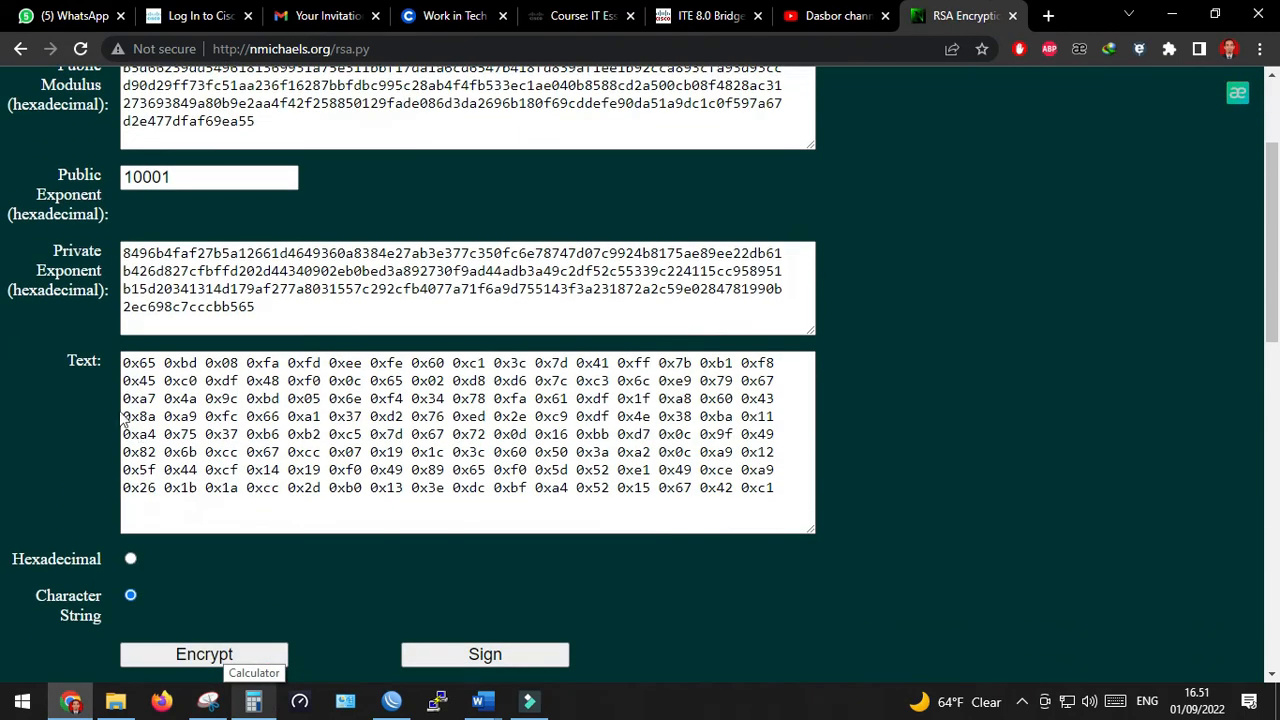
Step: Copy the generated signature into the Lab Partner's Digital Signature cell of the Word lab and justify it
drag(124, 363, 770, 487)
key(ctrl+c)
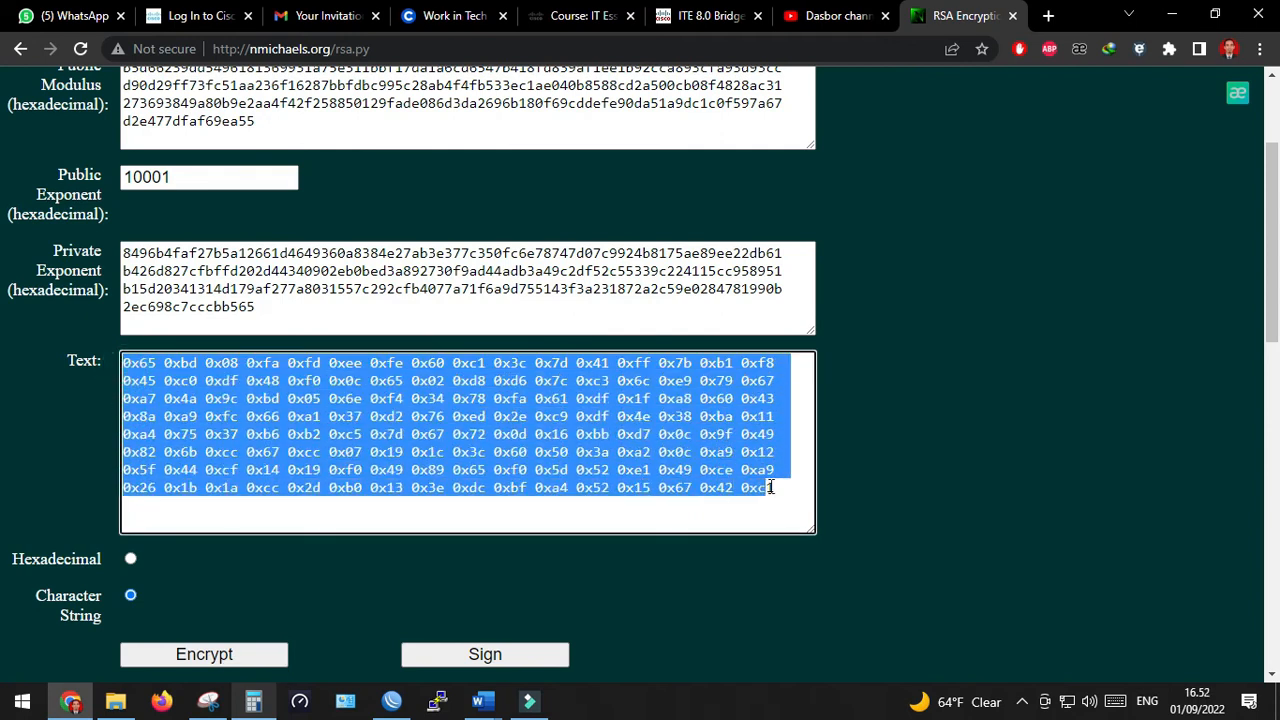
key(alt+Tab)
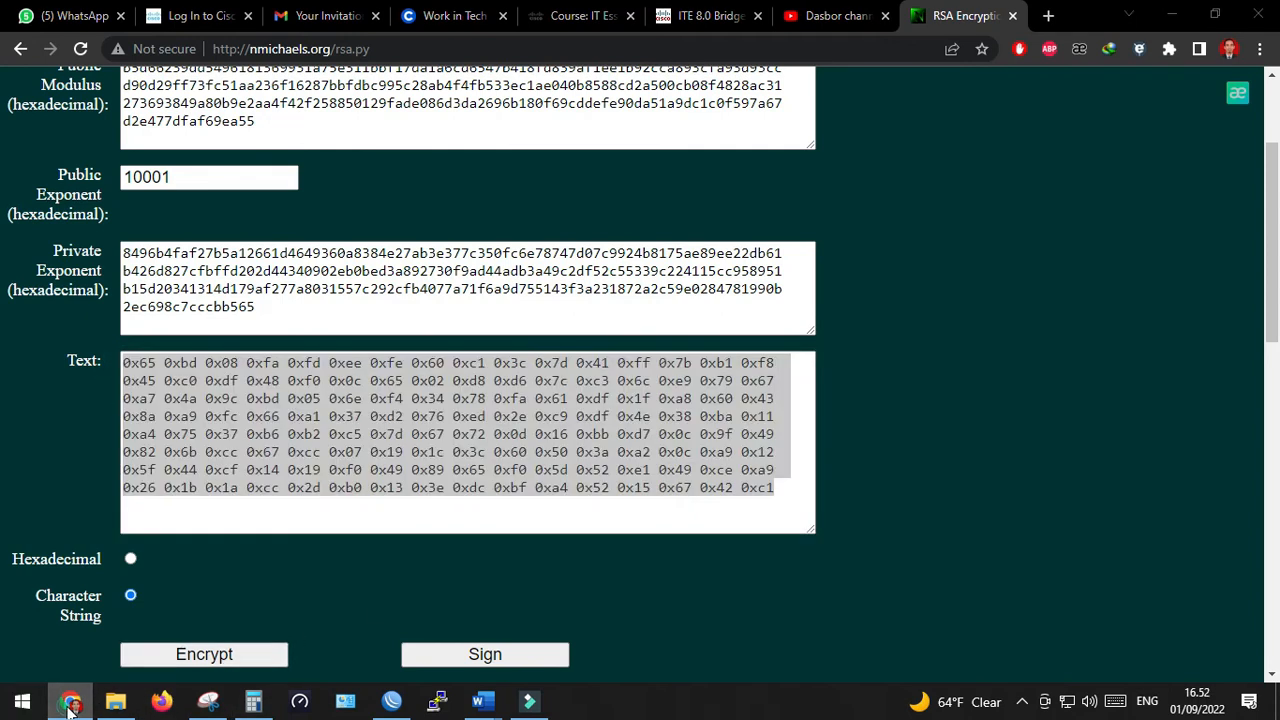
click(572, 403)
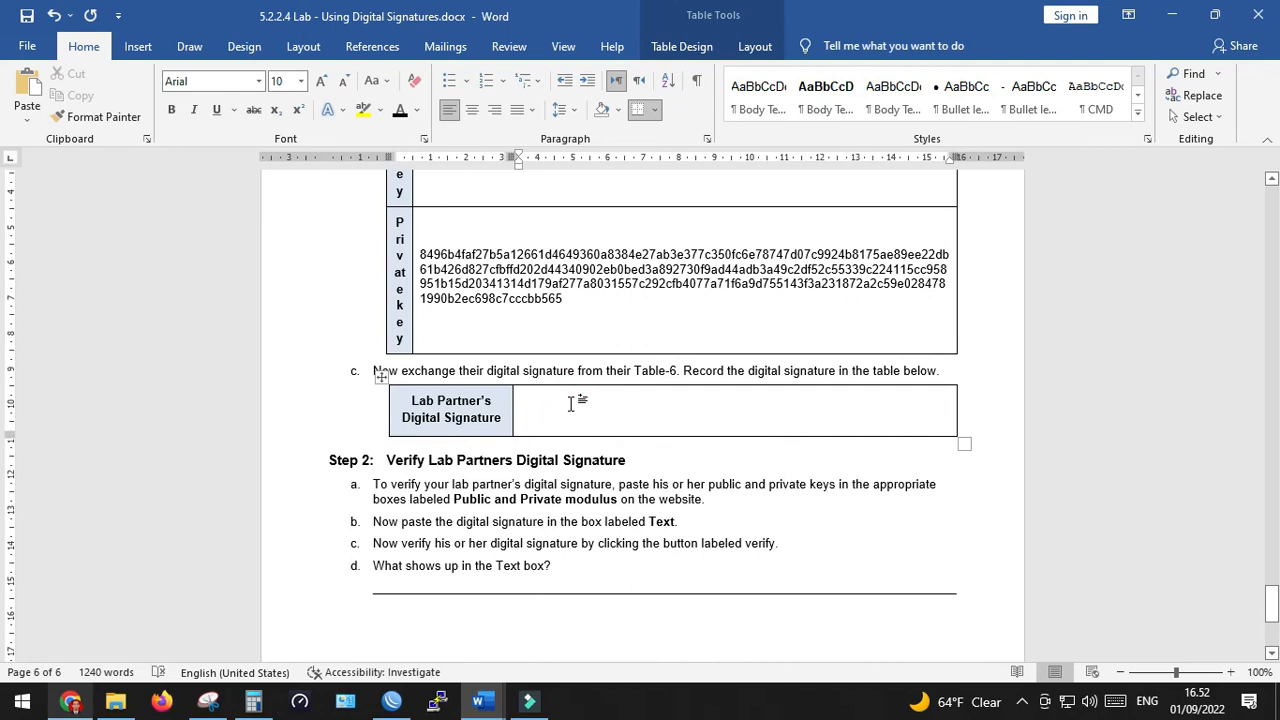
key(ctrl+v)
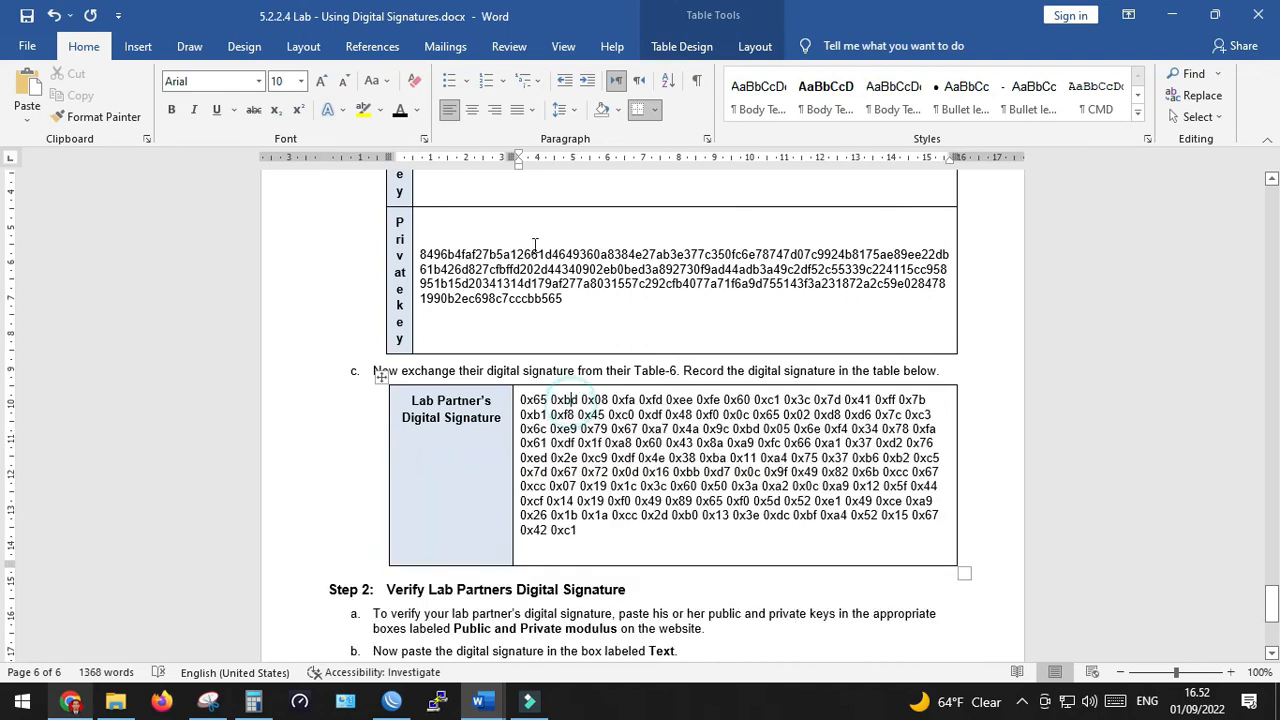
click(530, 112)
click(531, 133)
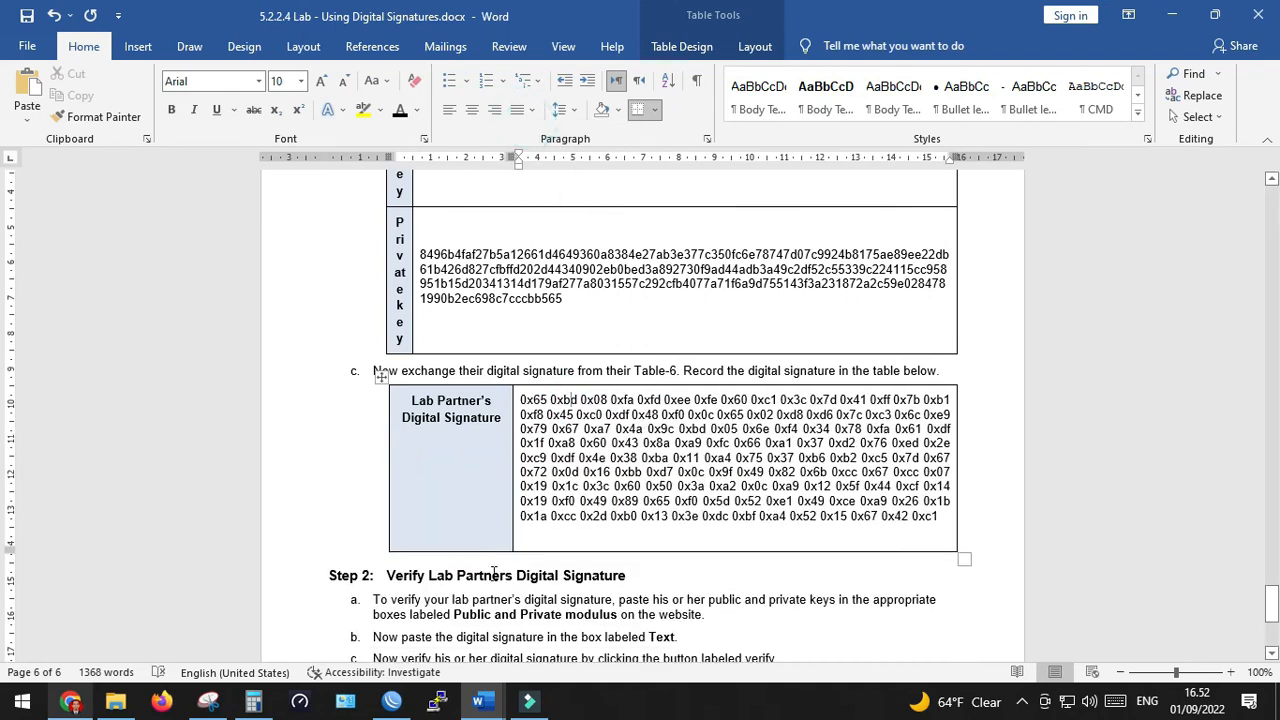
Step: Read the Step 2 instructions on verifying the lab partner's signature in the English lab and its Indonesian translation
scroll(500, 513, down, 5)
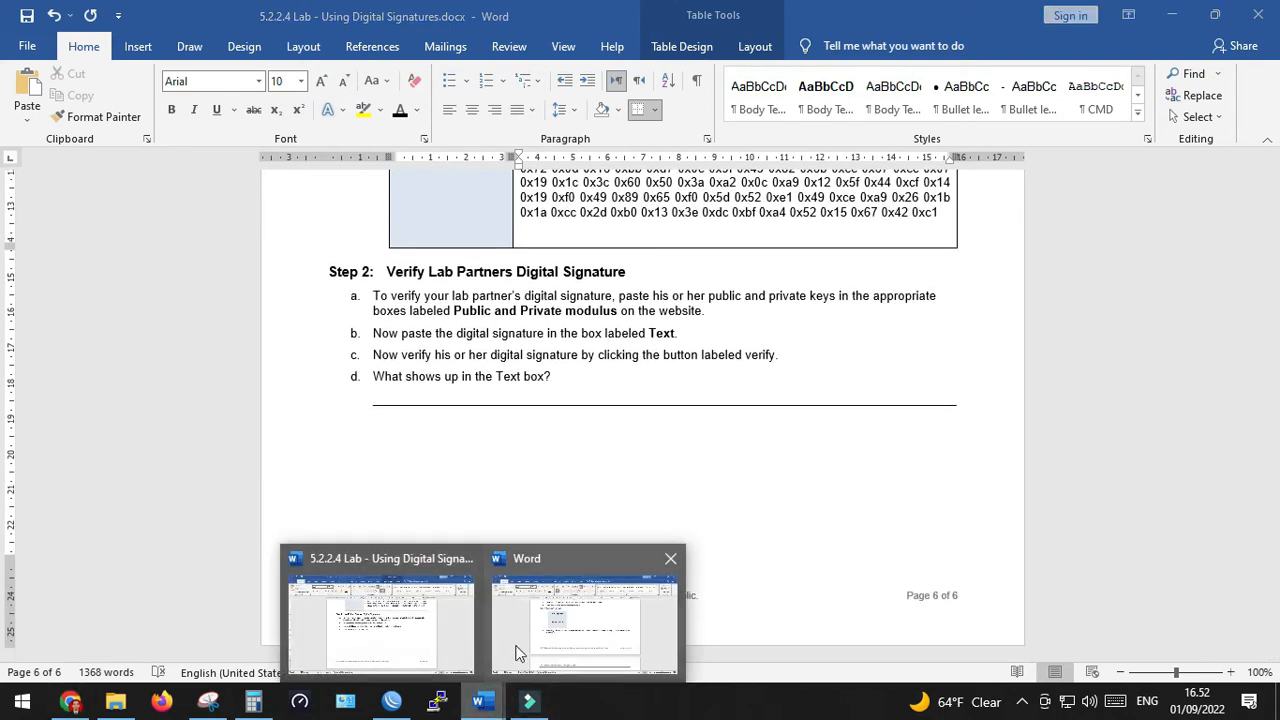
mouse_move(480, 702)
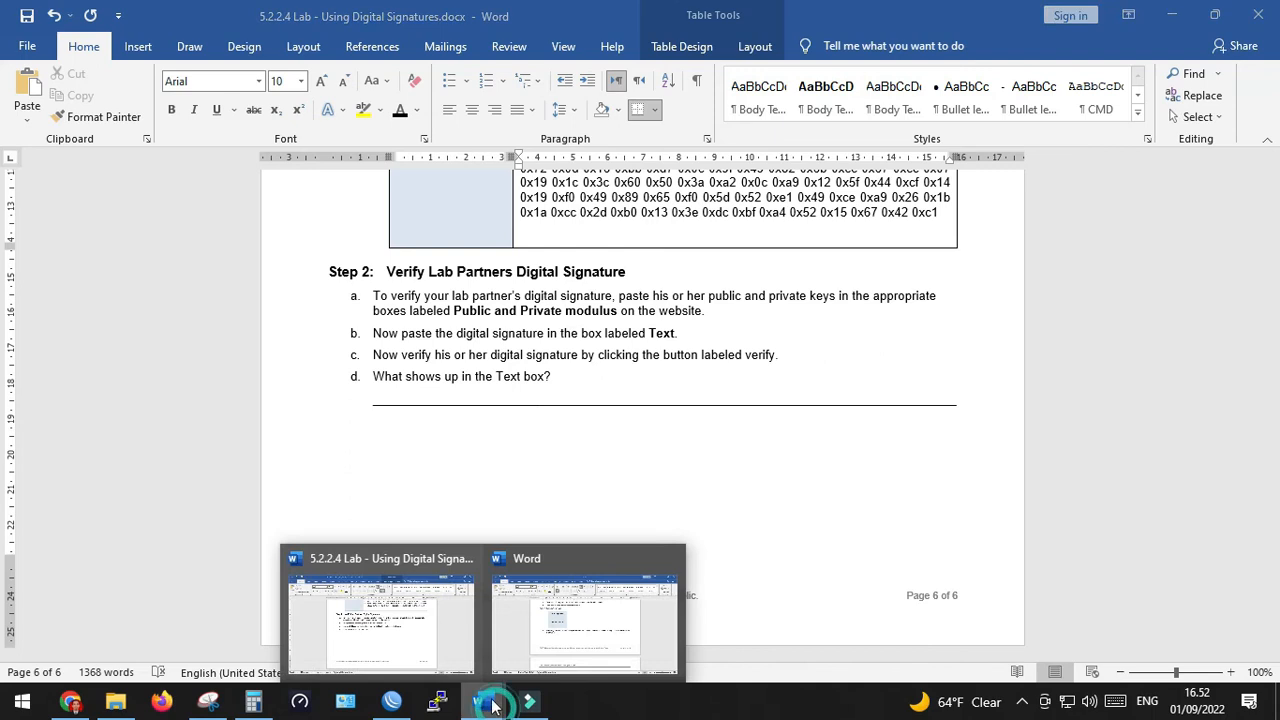
click(560, 620)
scroll(524, 493, down, 5)
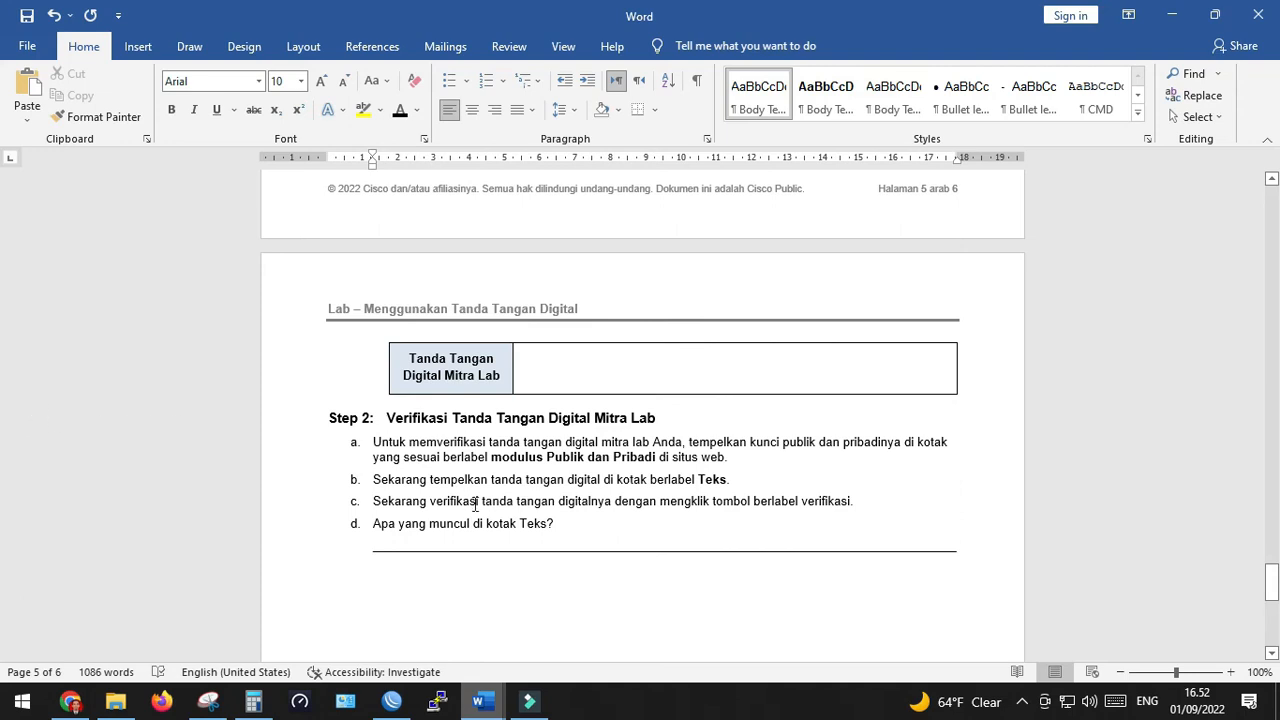
mouse_move(480, 702)
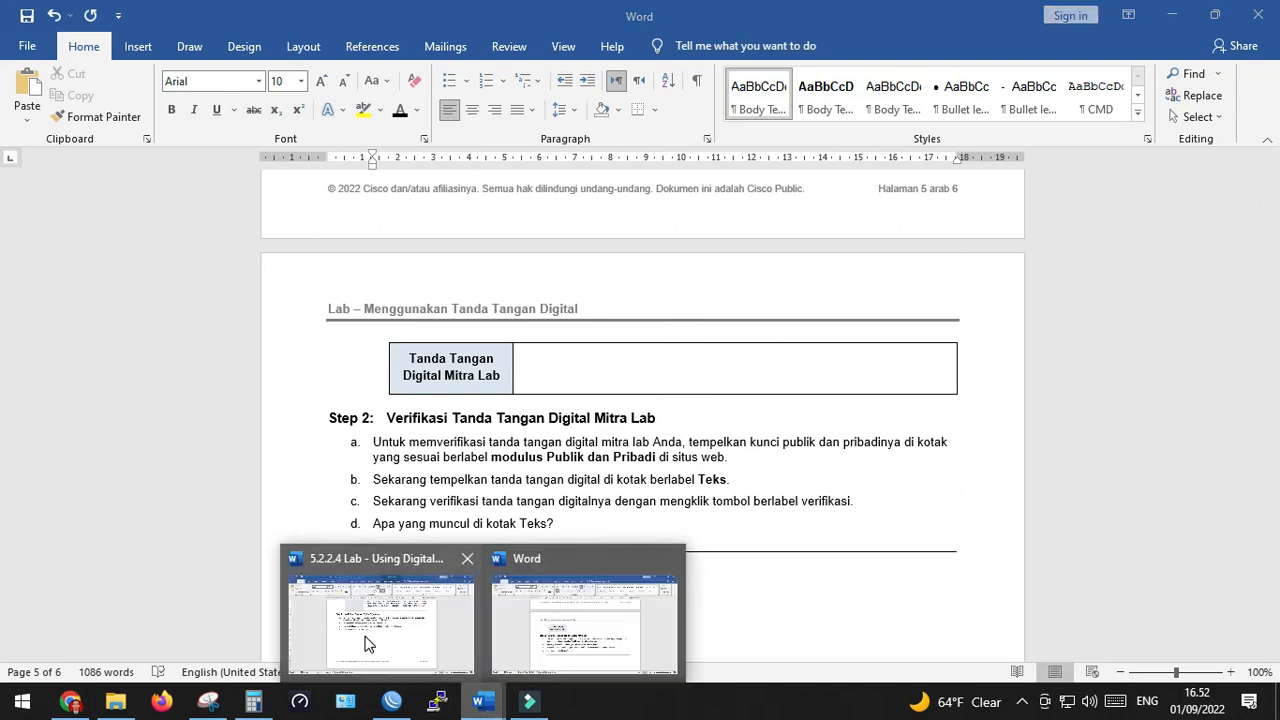
click(365, 643)
scroll(571, 489, up, 3)
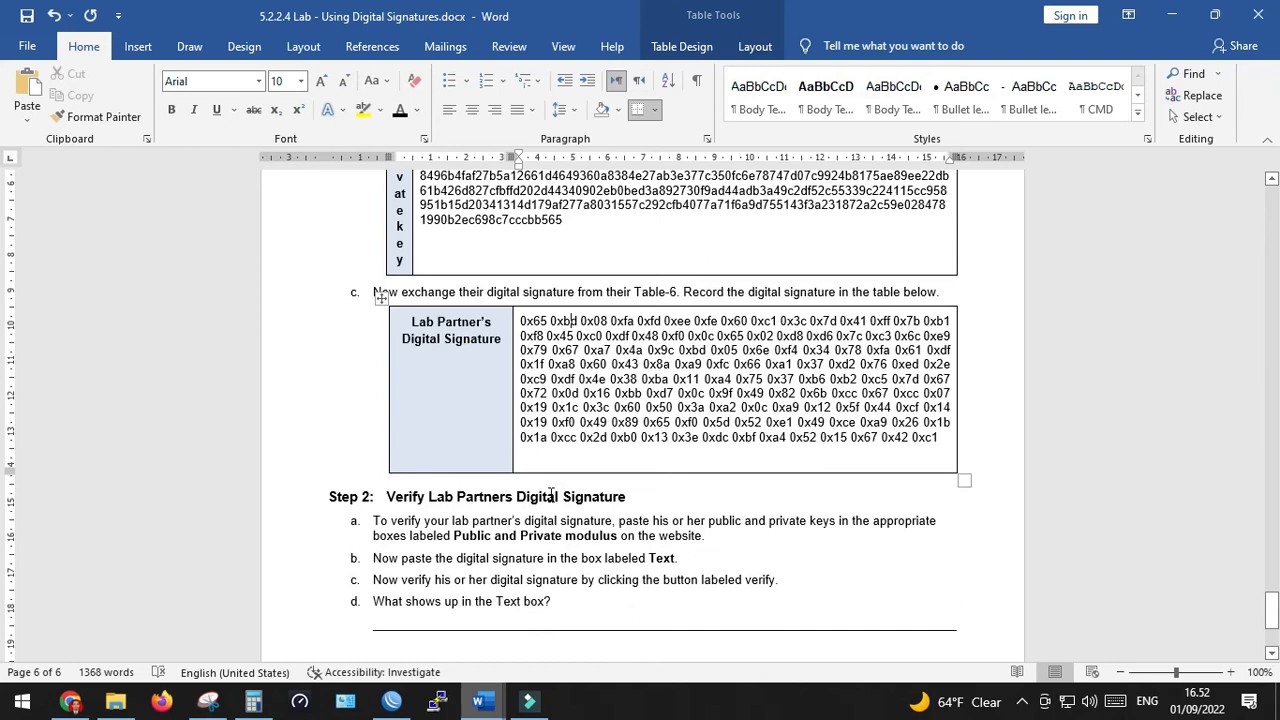
Step: Copy the personal digital signature from Table 6 and replace the Text in Chrome's RSA tool with it
mouse_move(73, 705)
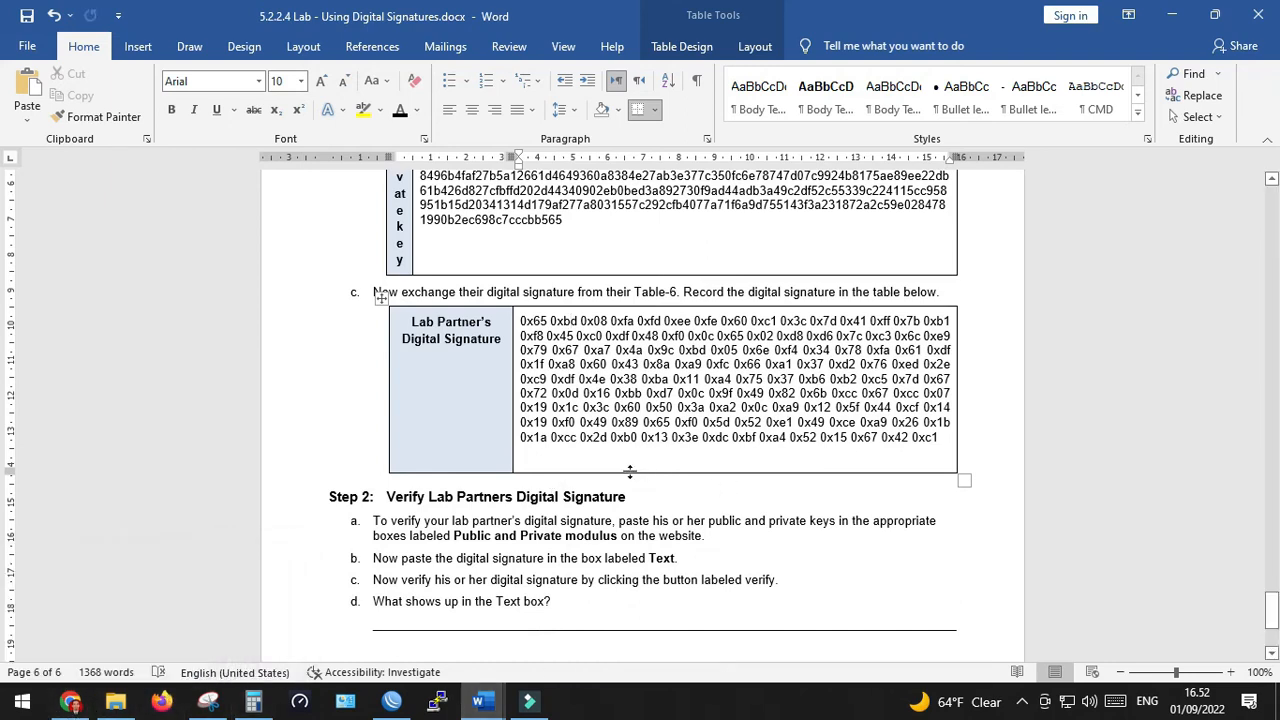
scroll(629, 470, up, 6)
scroll(629, 470, down, 4)
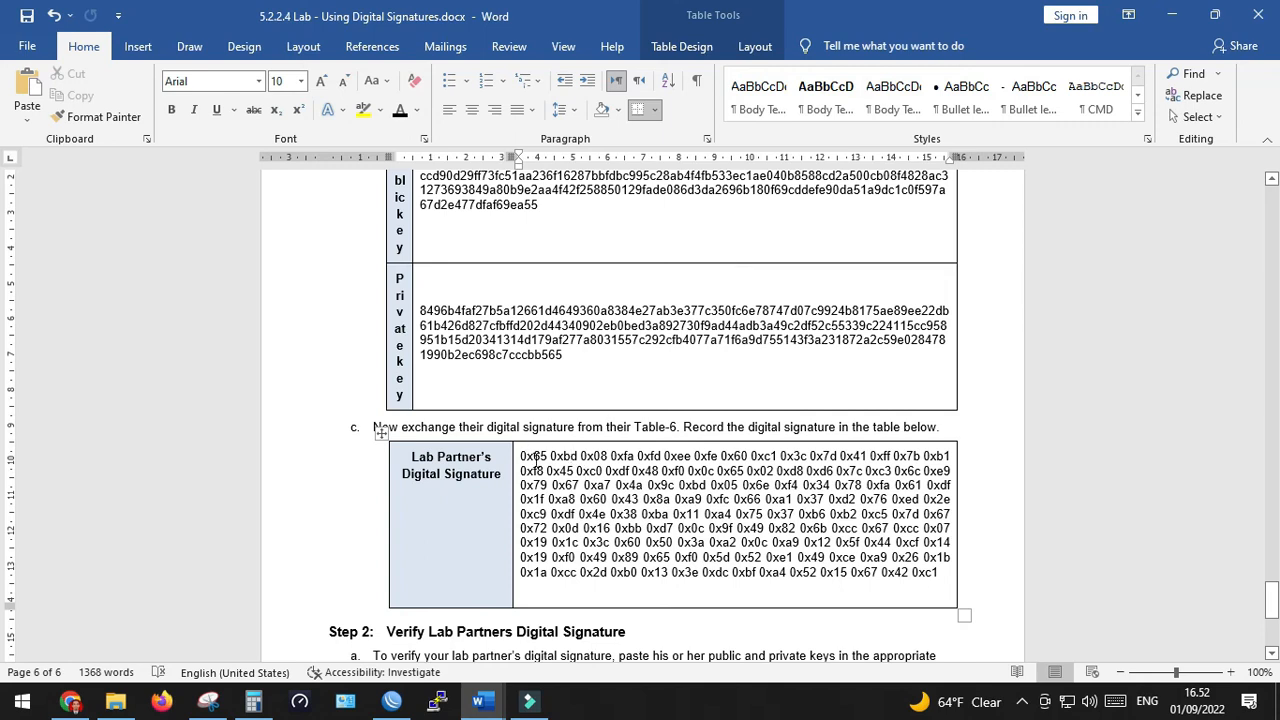
scroll(629, 500, up, 15)
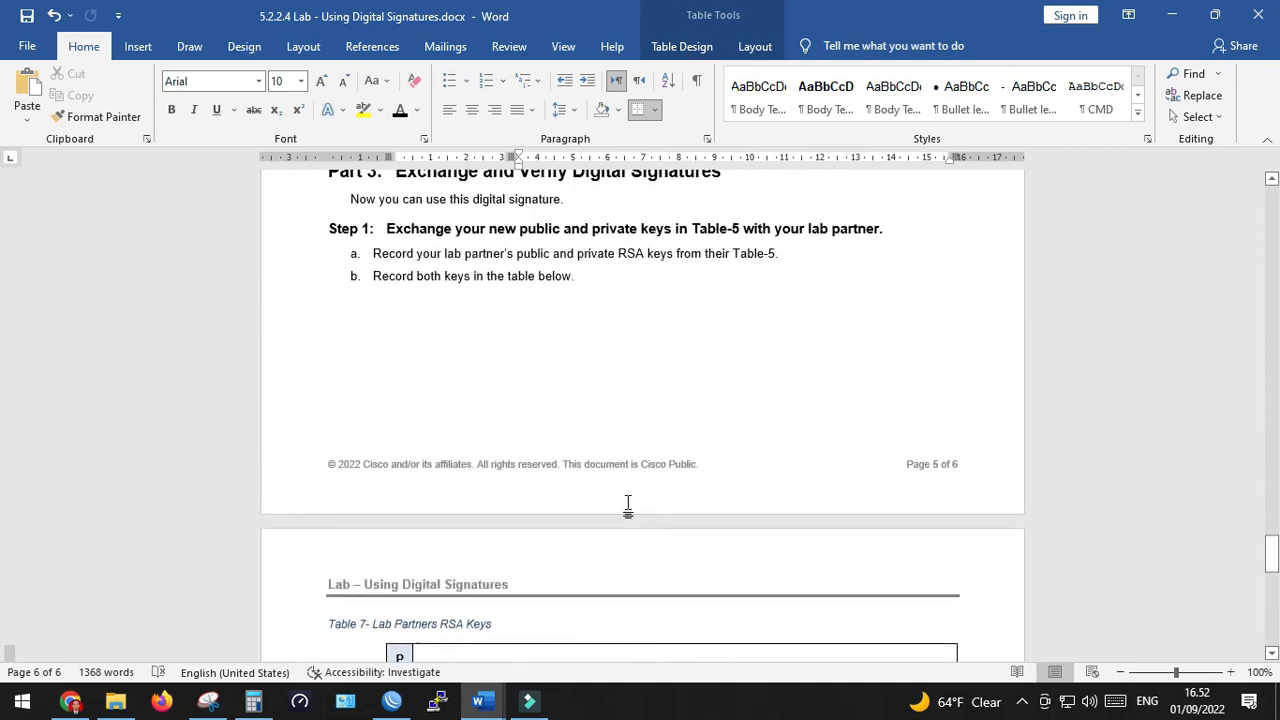
scroll(629, 505, up, 1)
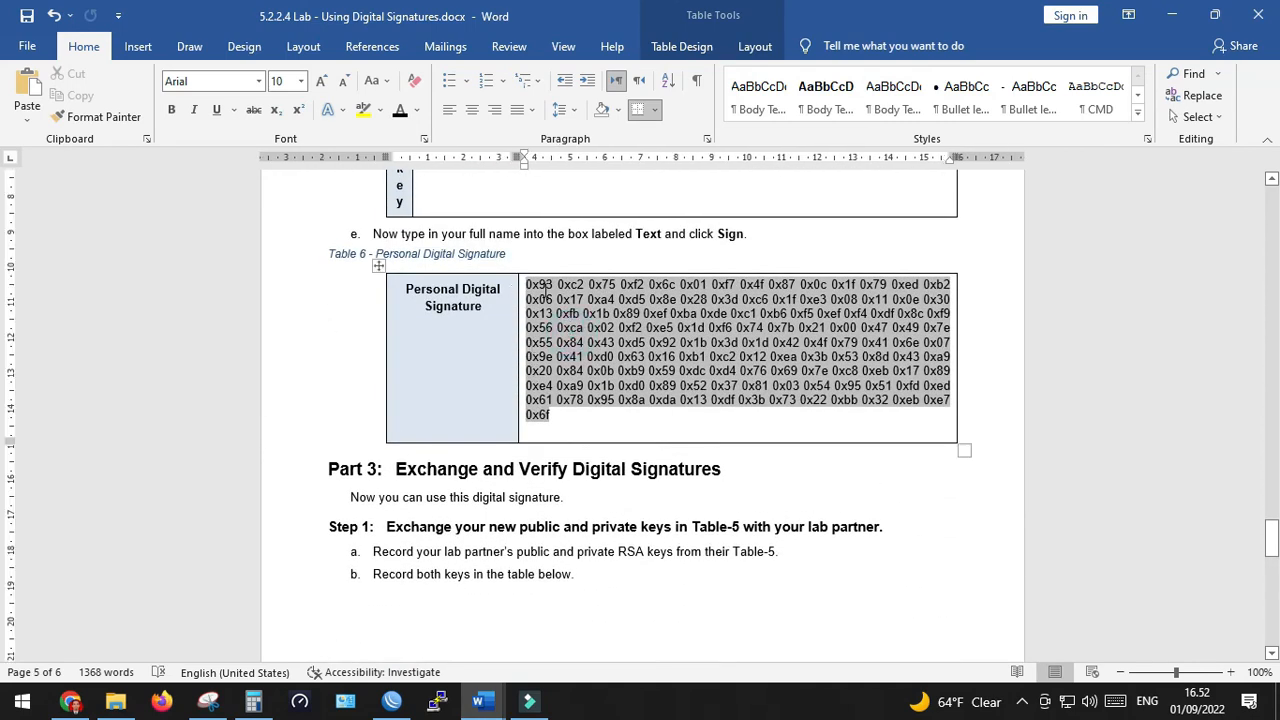
drag(527, 285, 572, 423)
key(ctrl+c)
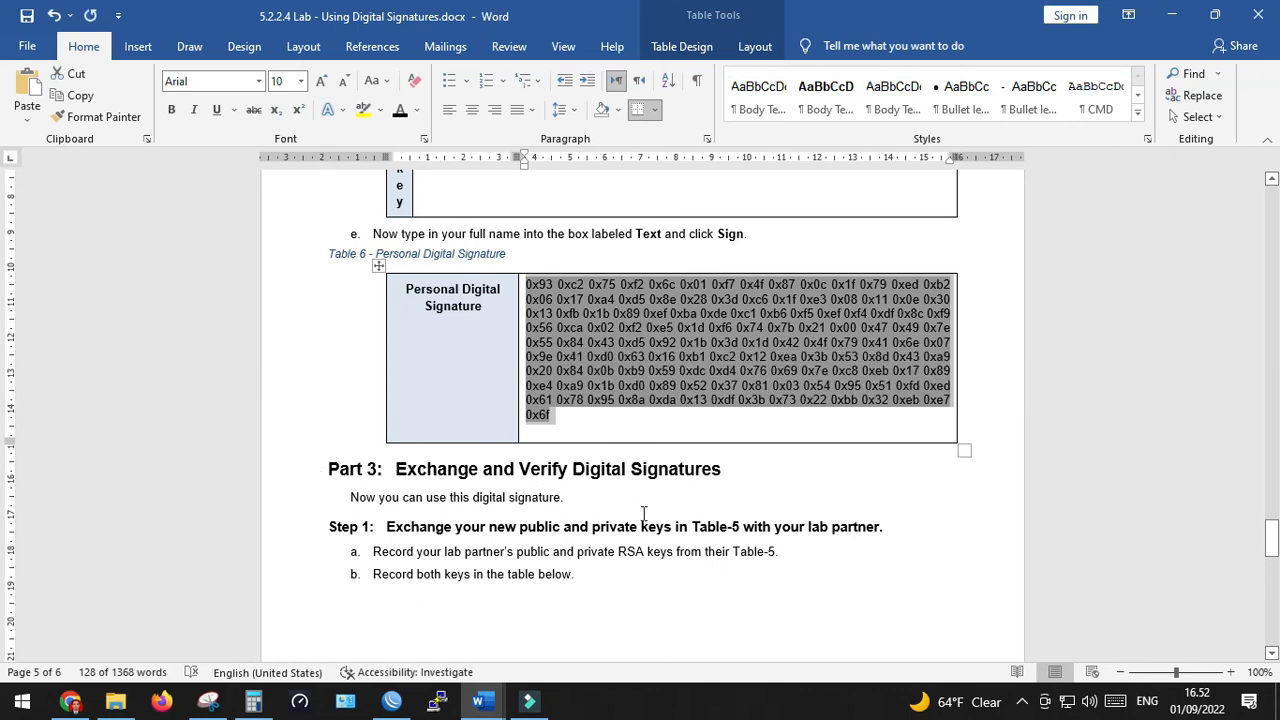
click(72, 701)
click(203, 411)
drag(123, 362, 782, 488)
key(BackSpace)
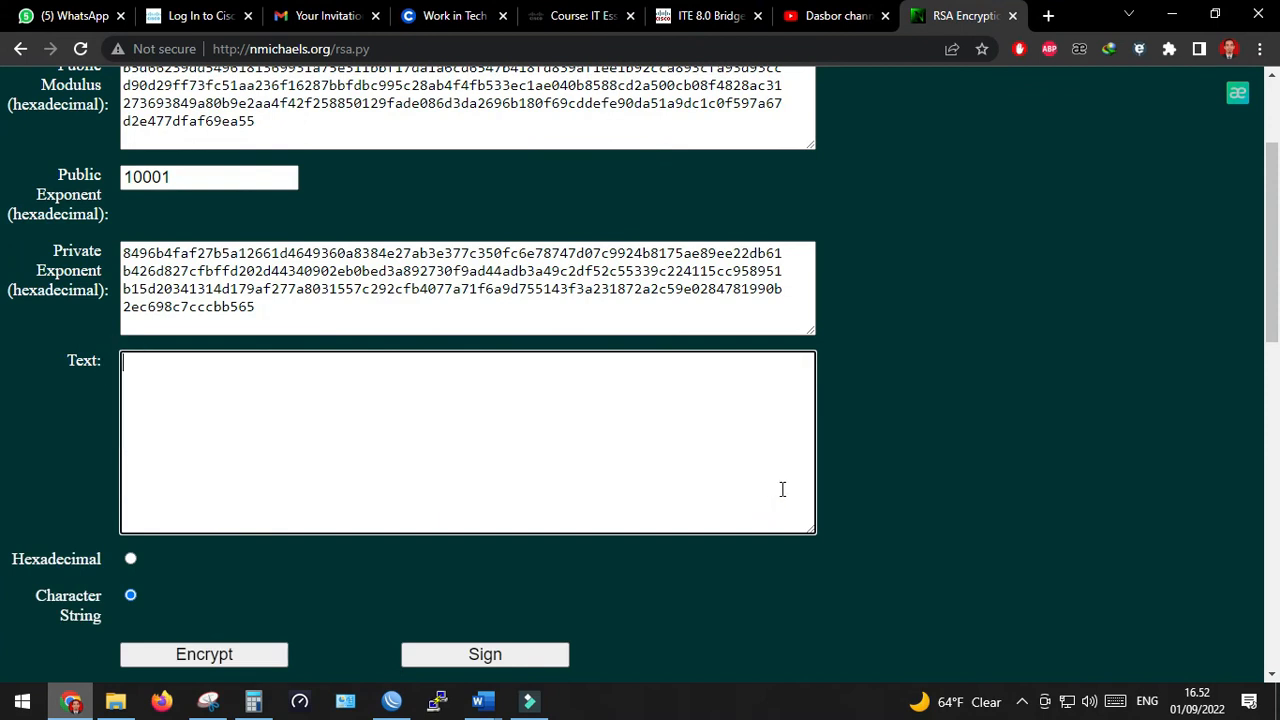
key(ctrl+v)
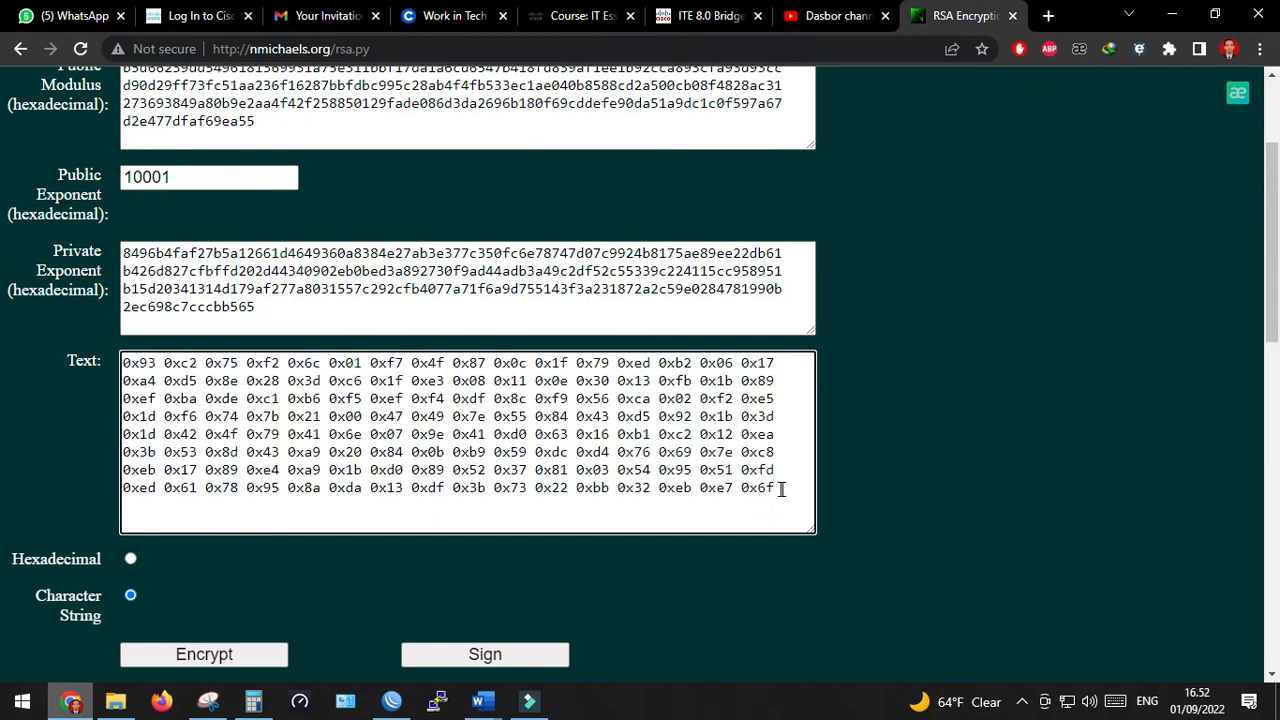
Step: Verify the pasted personal digital signature and select the resulting full name in the Text box
scroll(600, 513, down, 3)
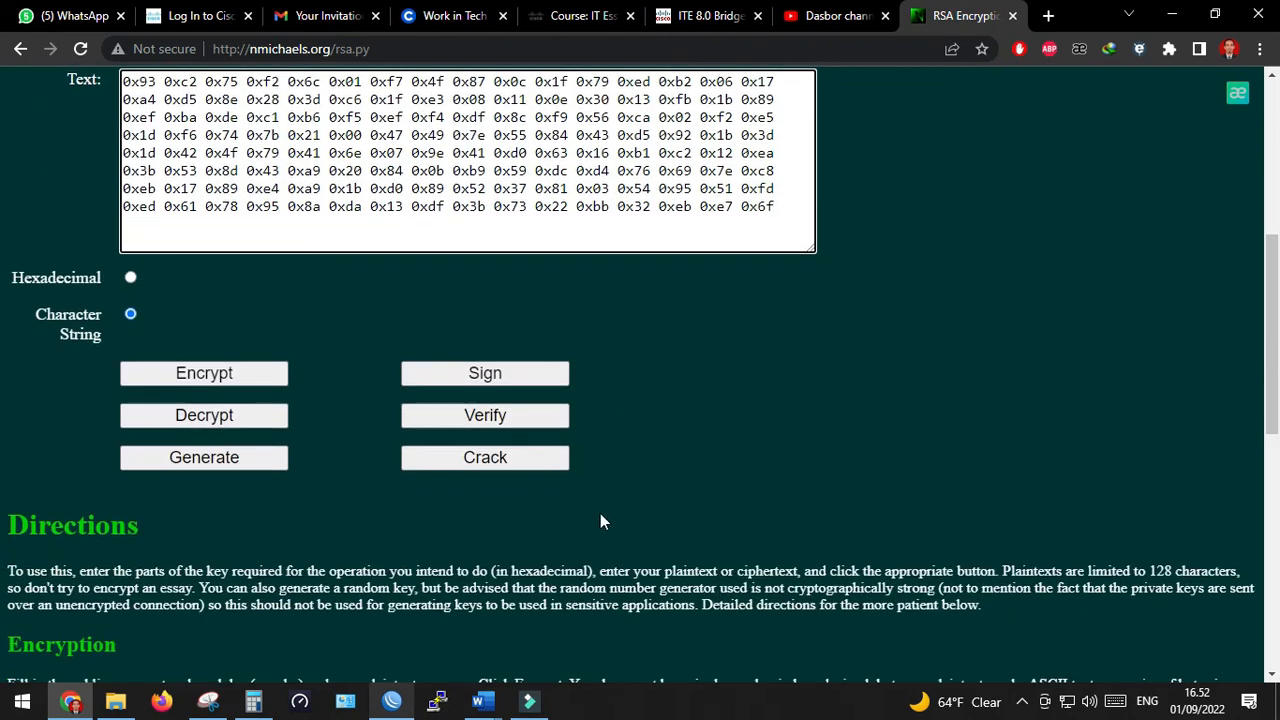
click(539, 418)
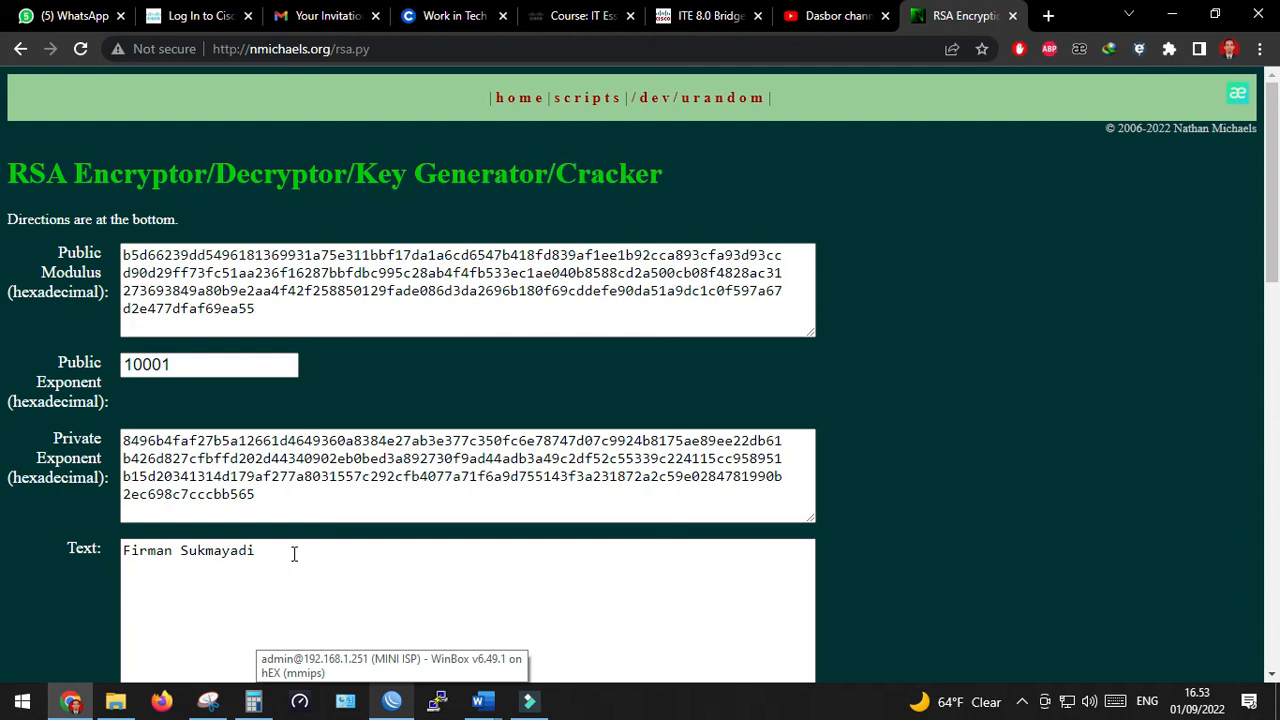
drag(280, 553, 107, 540)
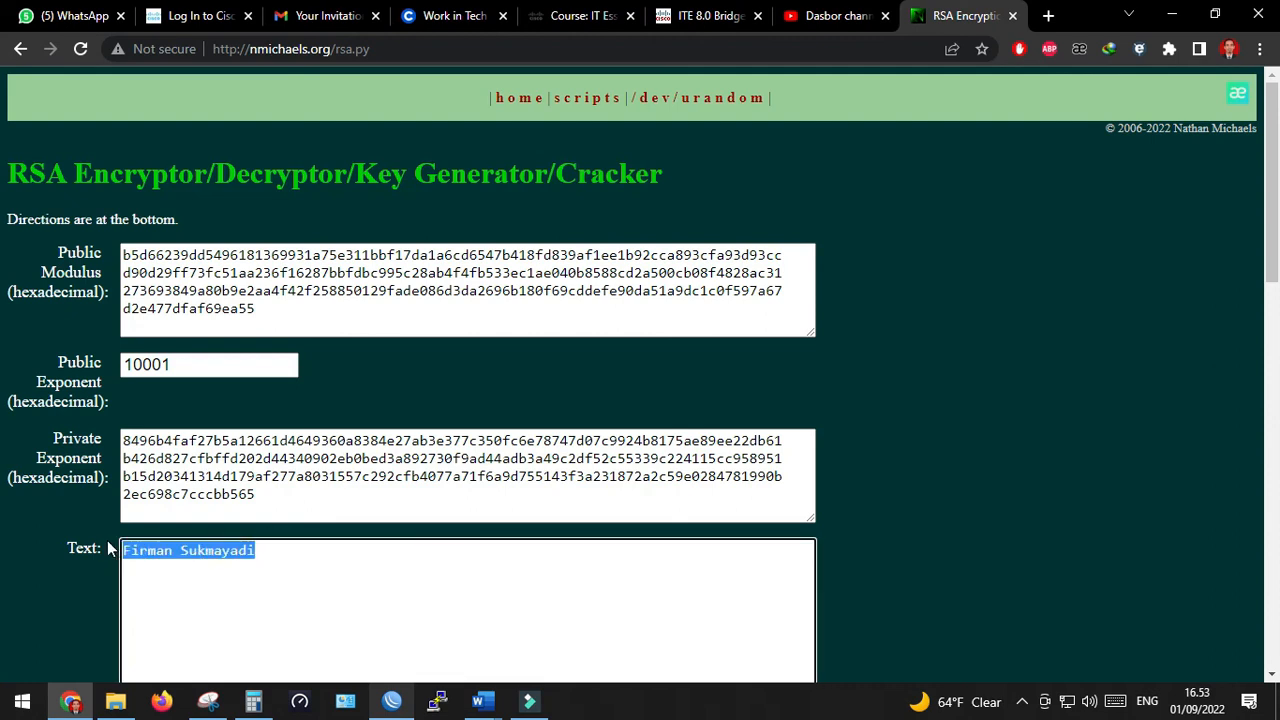
Step: Switch to the English Word lab and copy the full Lab Partner's Digital Signature from the table below Table 7
scroll(300, 620, down, 1)
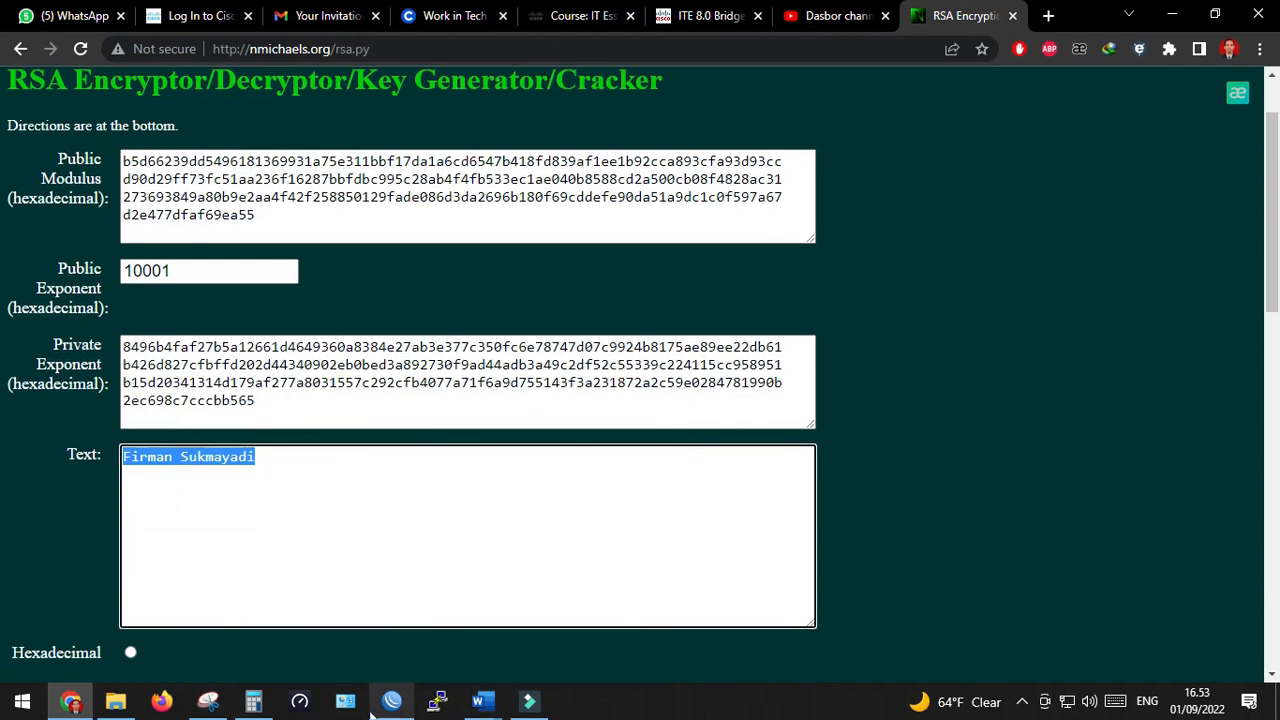
click(479, 701)
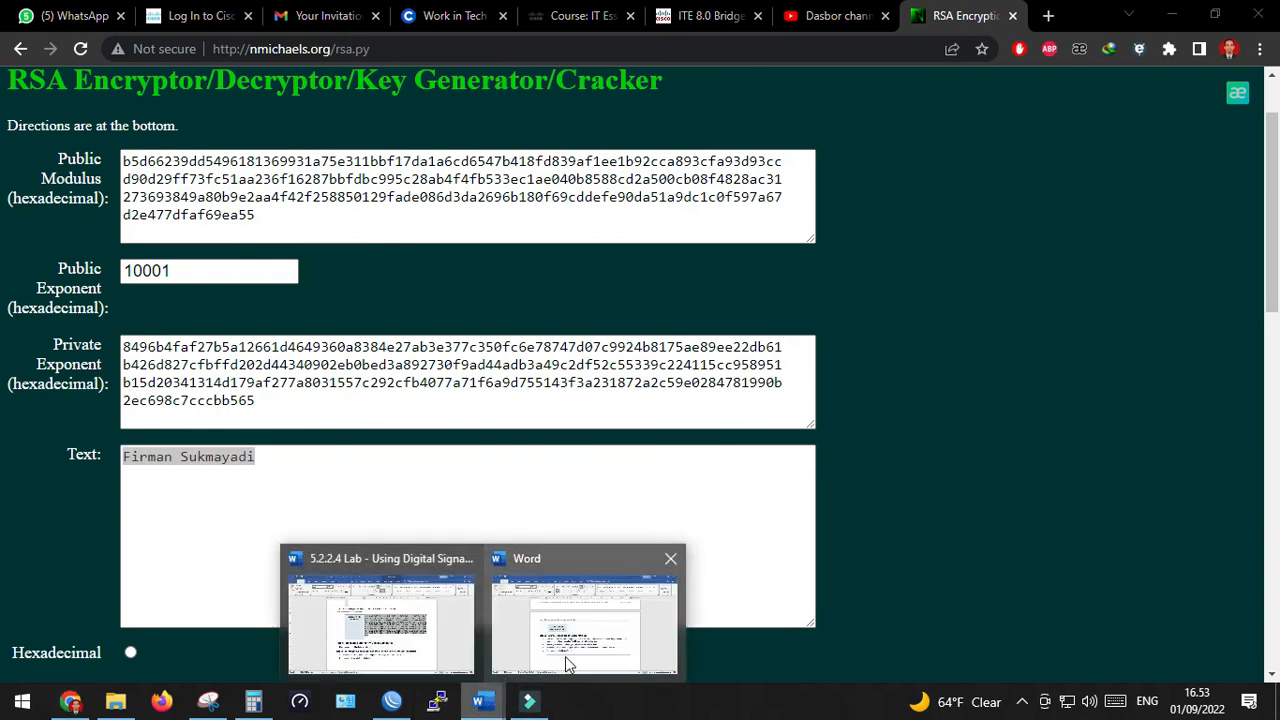
click(567, 664)
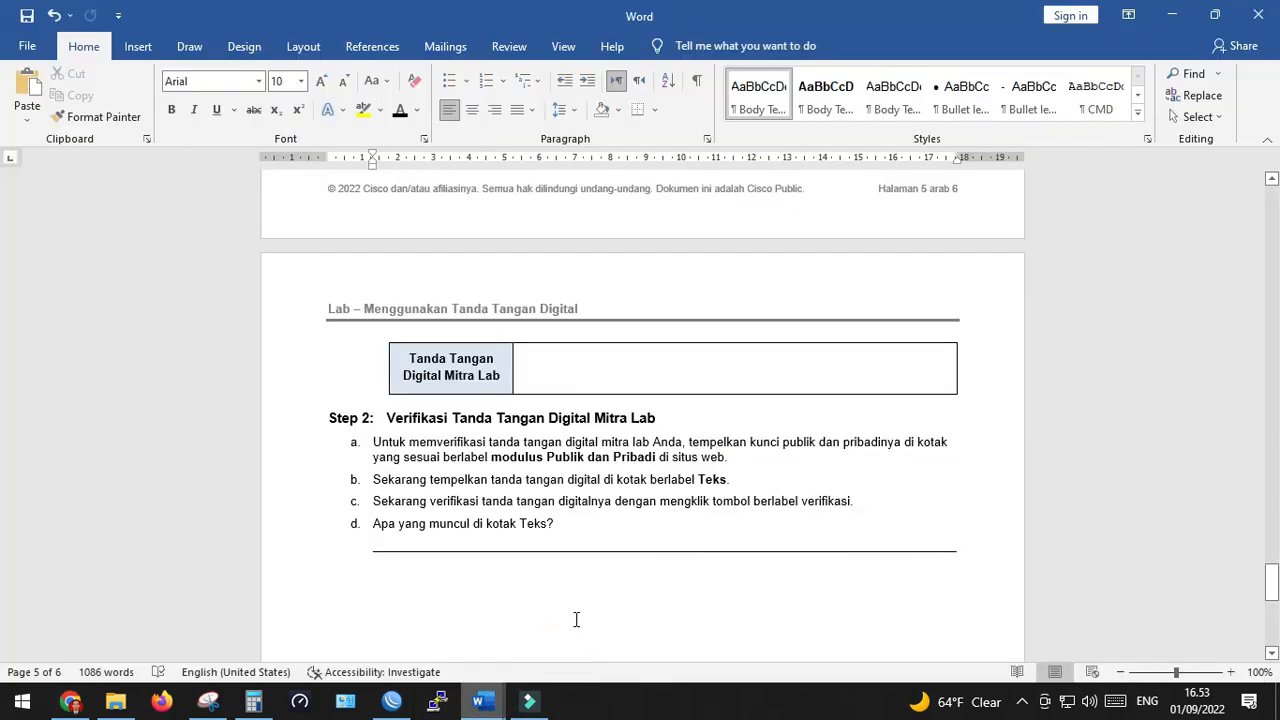
click(479, 701)
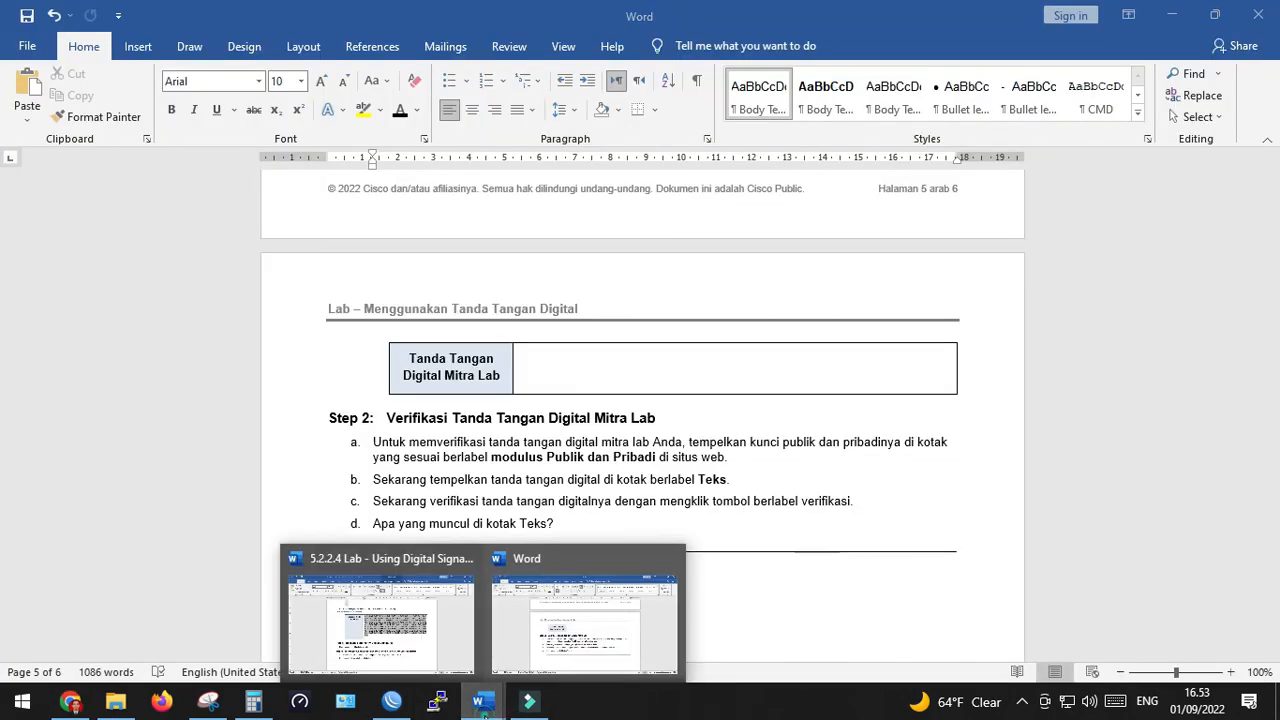
click(416, 648)
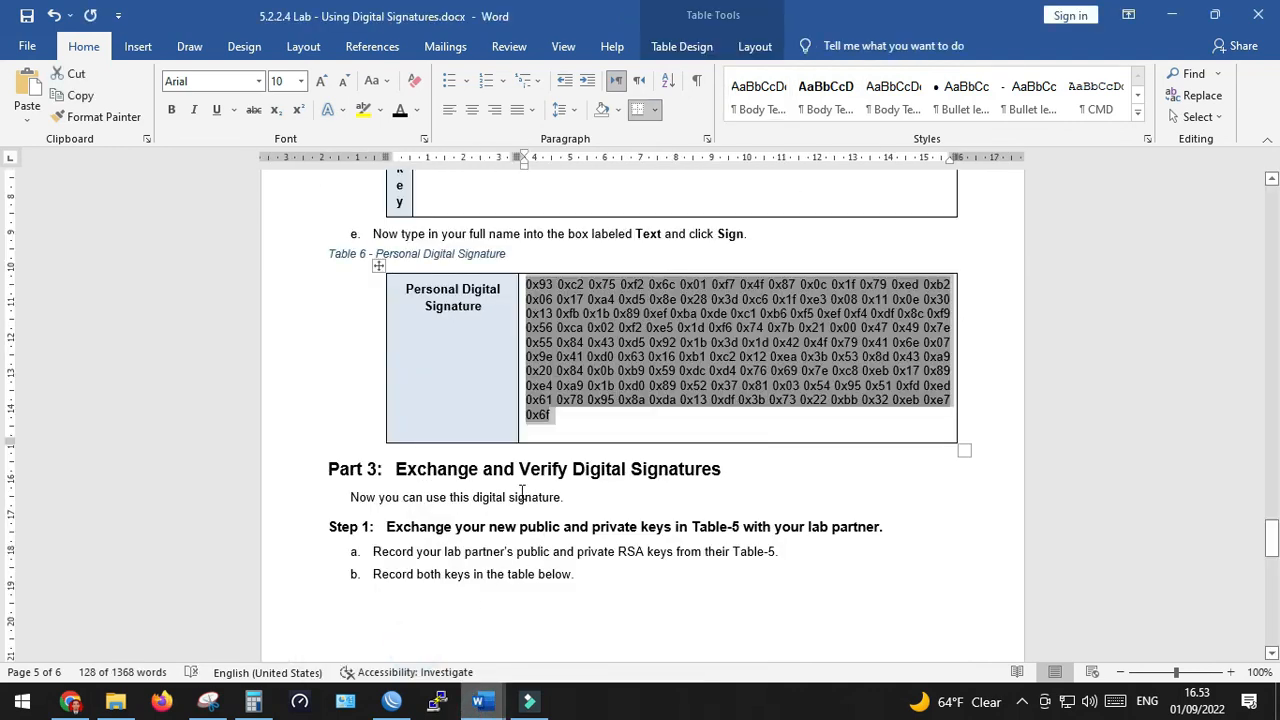
scroll(528, 490, down, 4)
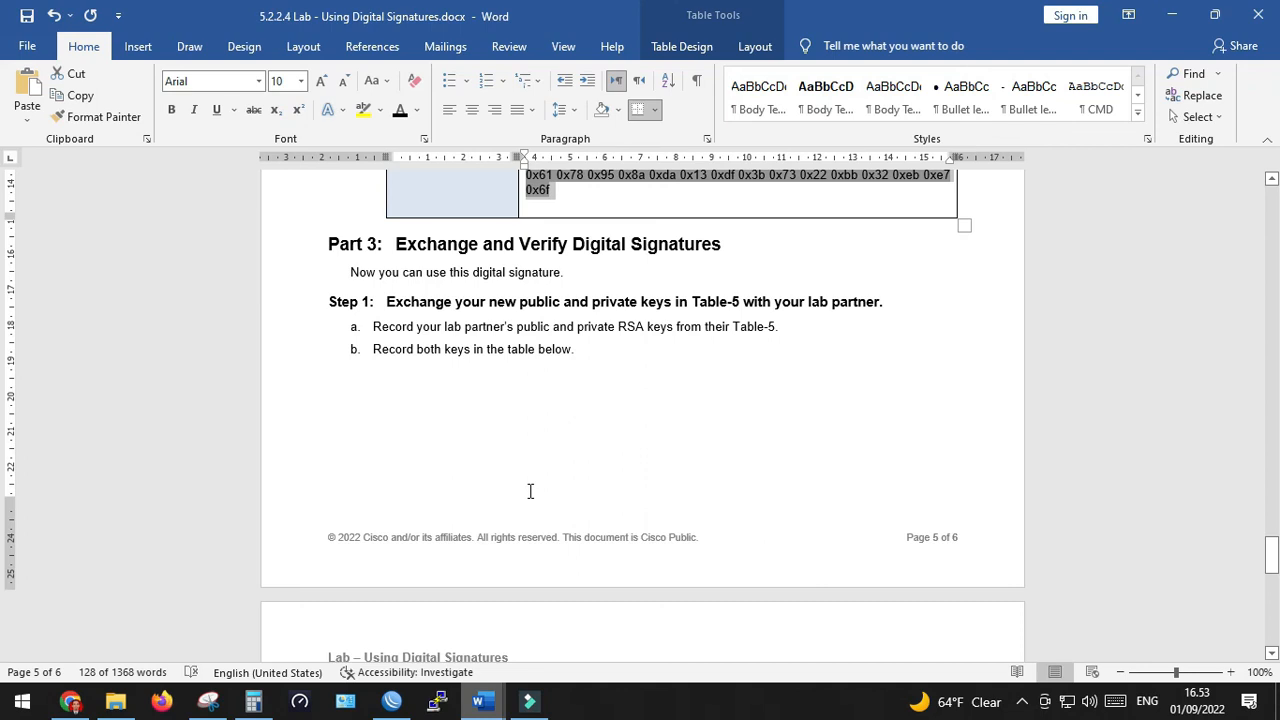
scroll(530, 491, down, 10)
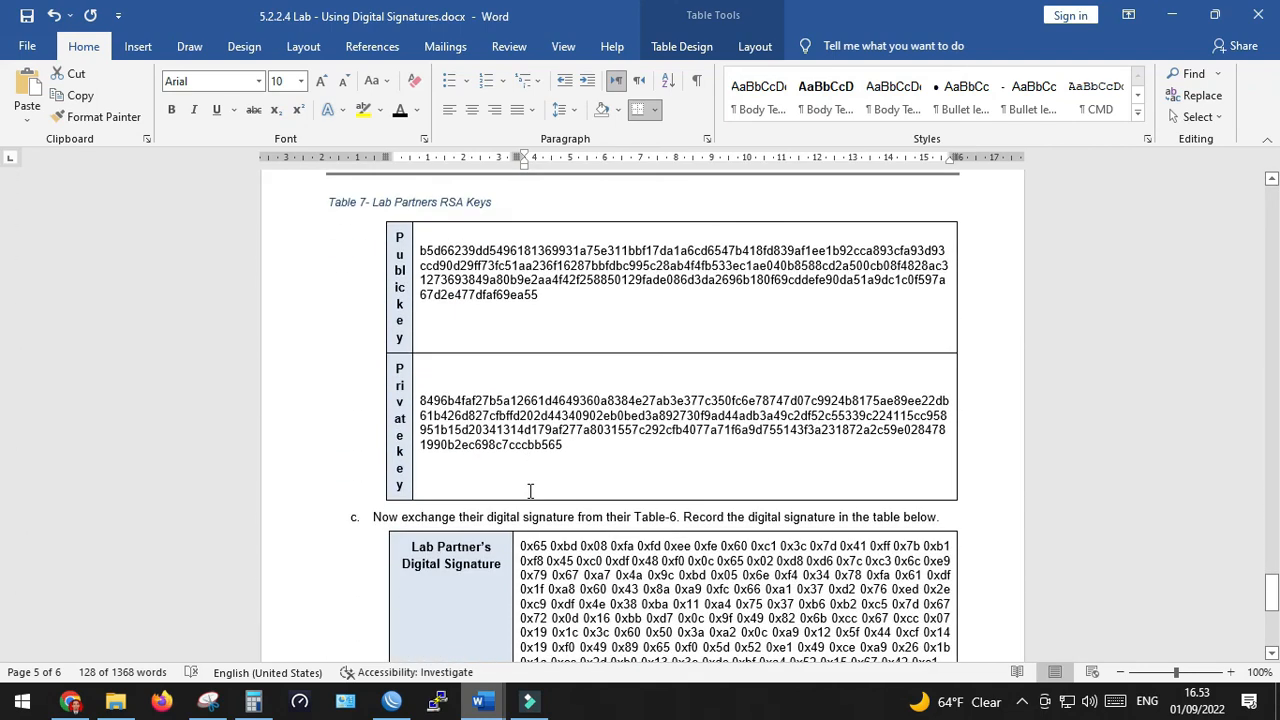
scroll(530, 490, down, 1)
mouse_move(521, 408)
mouse_down()
mouse_move(930, 512)
mouse_move(946, 530)
mouse_up()
key(ctrl+c)
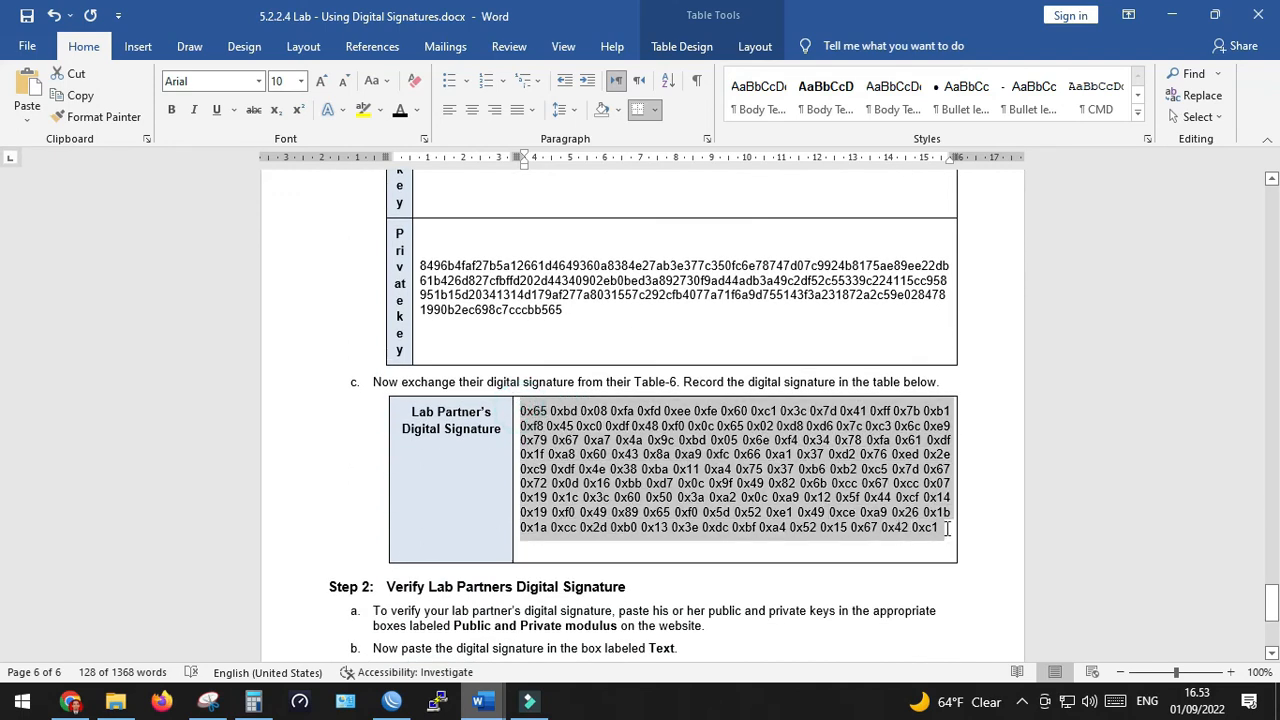
Step: Switch to Chrome's RSA tool and replace the selected name in the Text box with the copied lab partner signature
scroll(828, 538, down, 3)
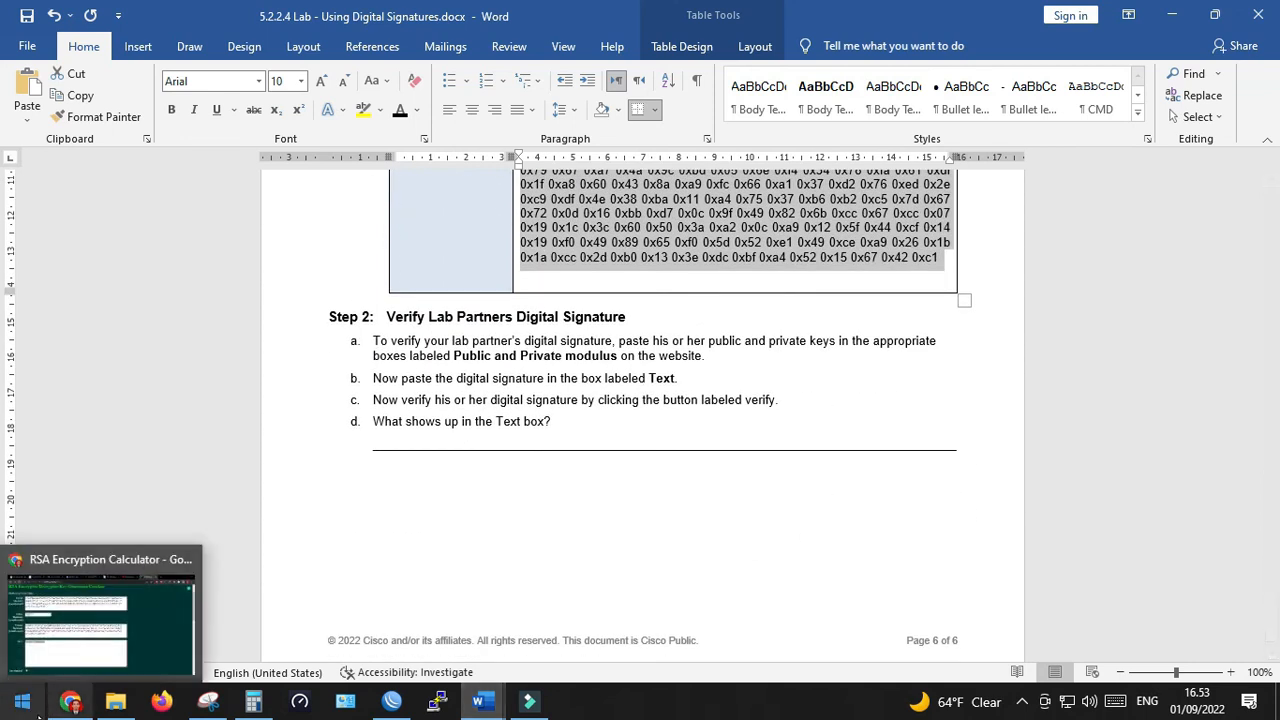
click(70, 702)
key(ctrl+v)
scroll(571, 563, down, 4)
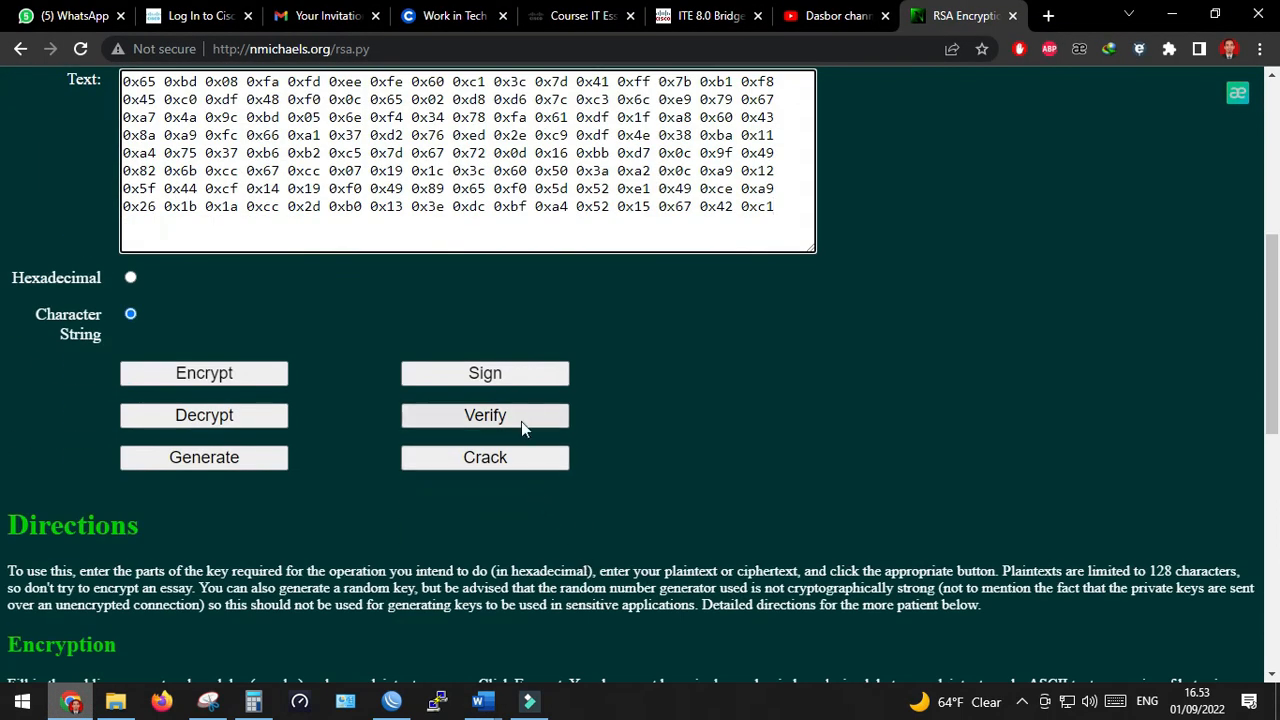
Step: Verify the pasted lab partner signature and return to Step 2 of the English lab in Word
click(521, 422)
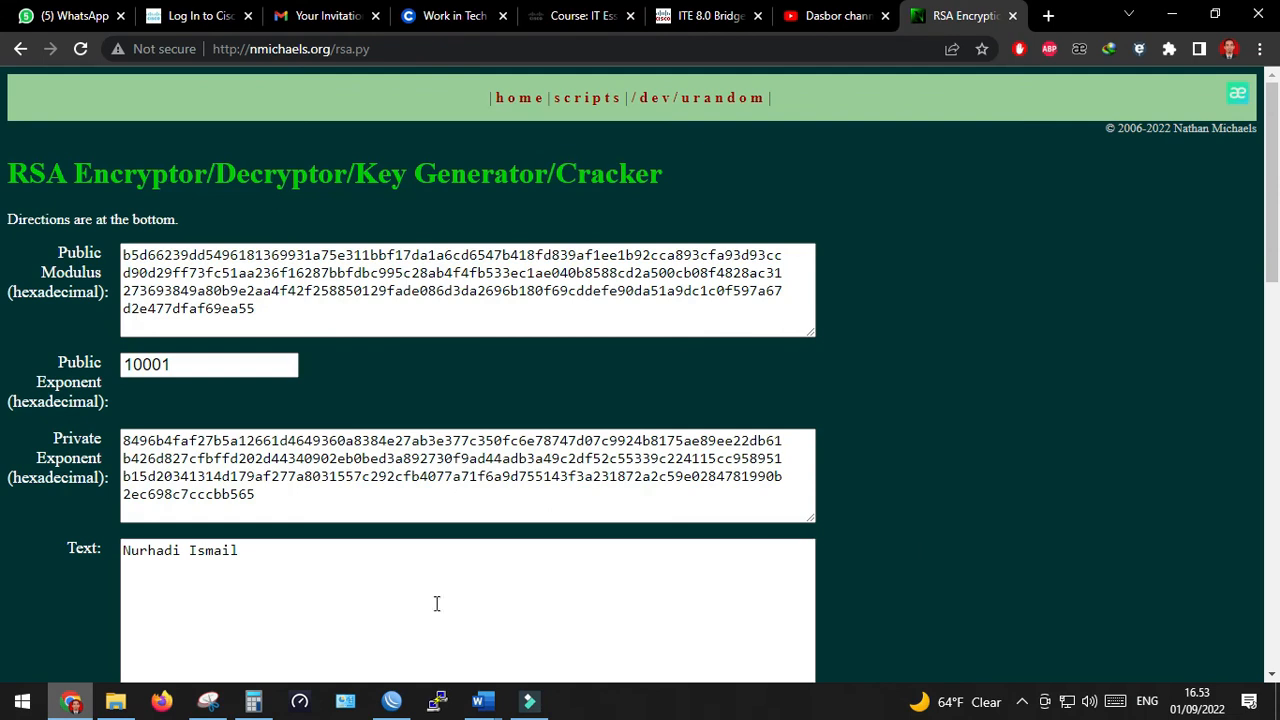
scroll(252, 597, down, 3)
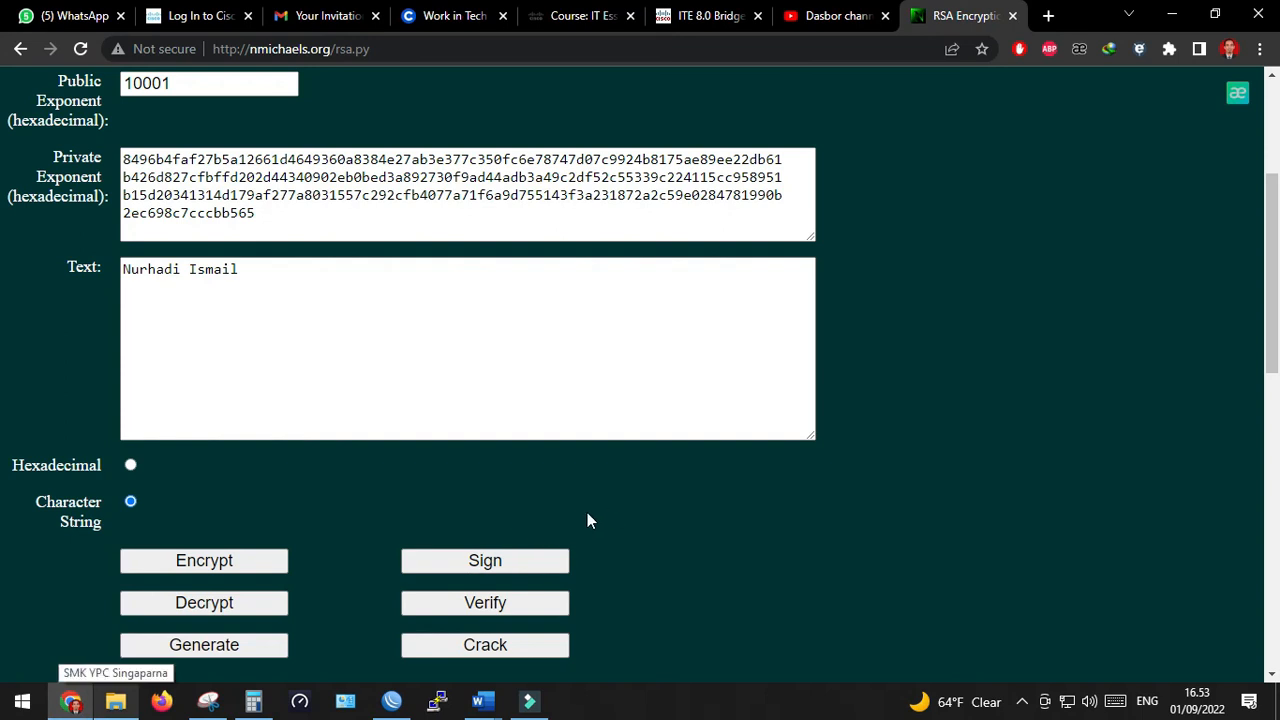
click(481, 703)
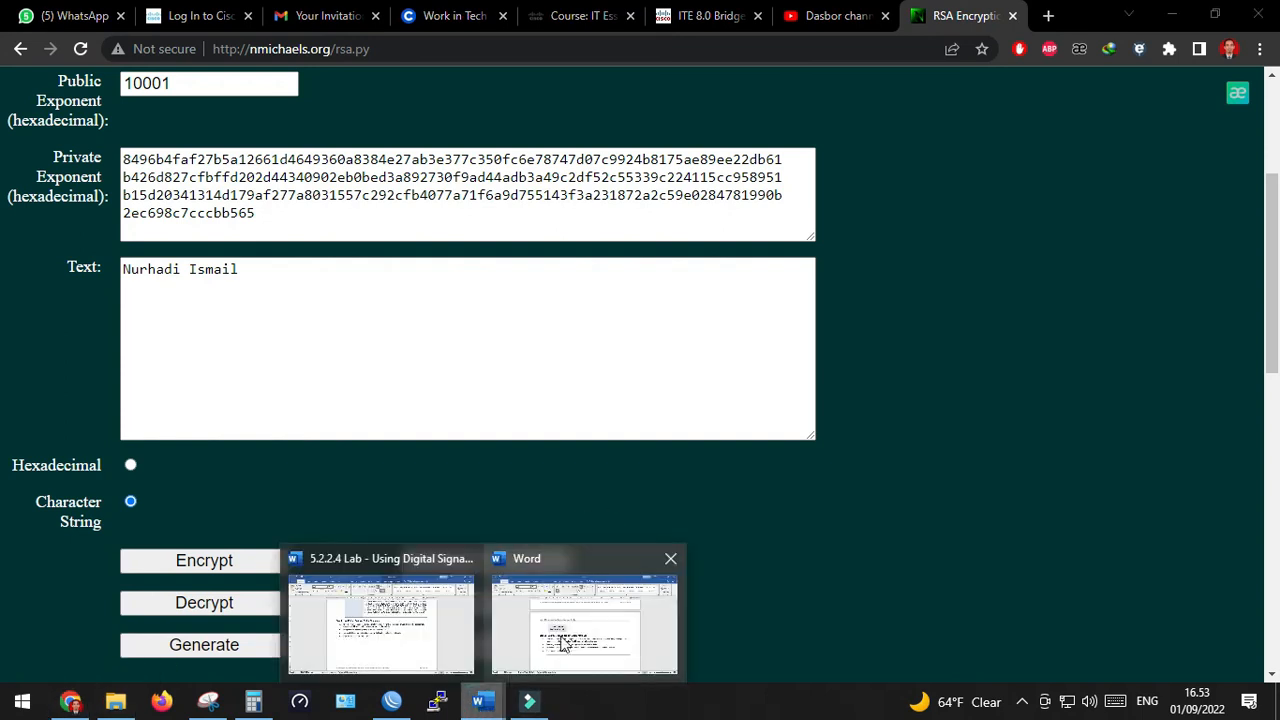
click(385, 625)
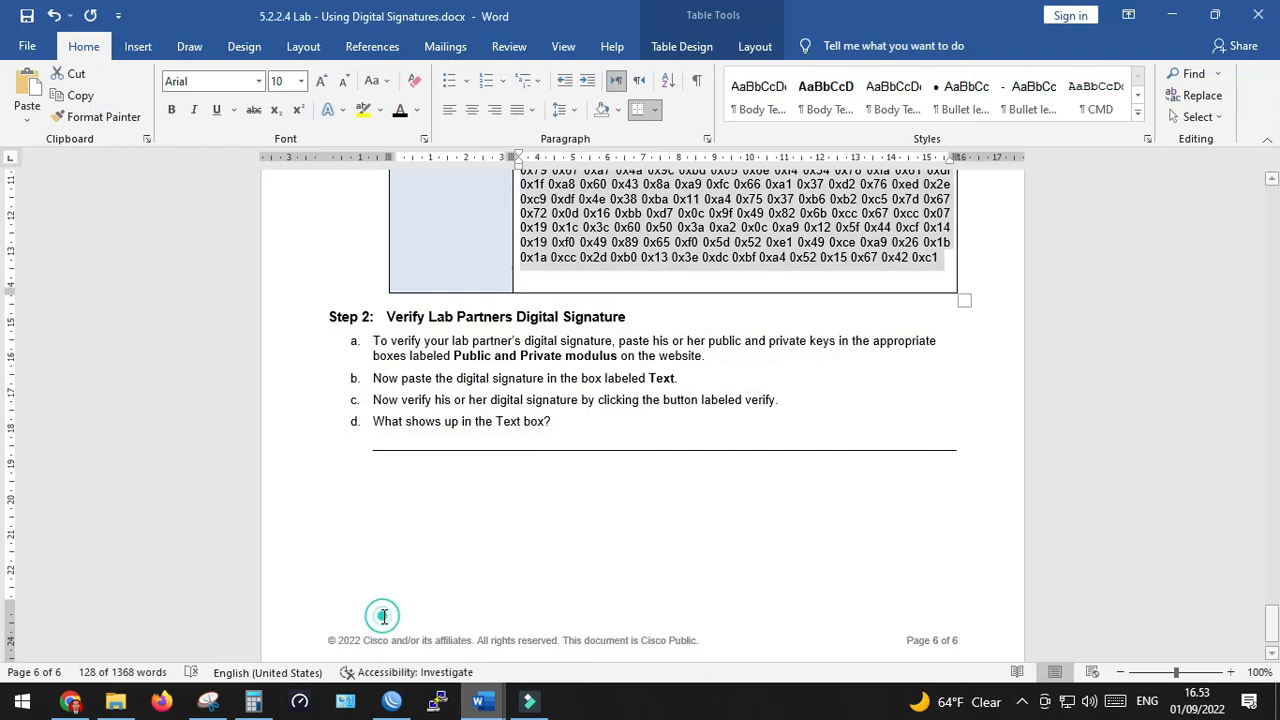